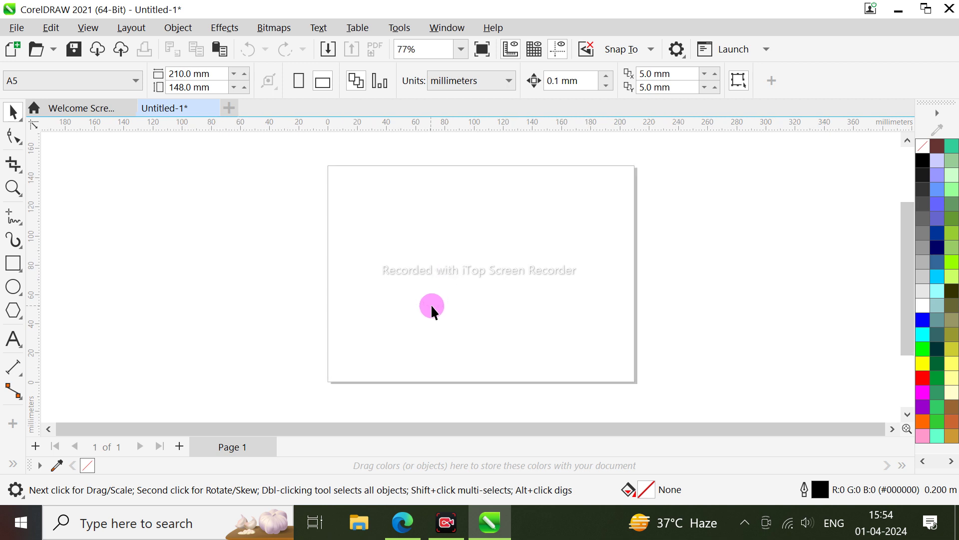
# Draw a large circle near the middle of the page and adjust it to about 112.8 × 110.4 mm
pyautogui.scroll(1, 399, 256)
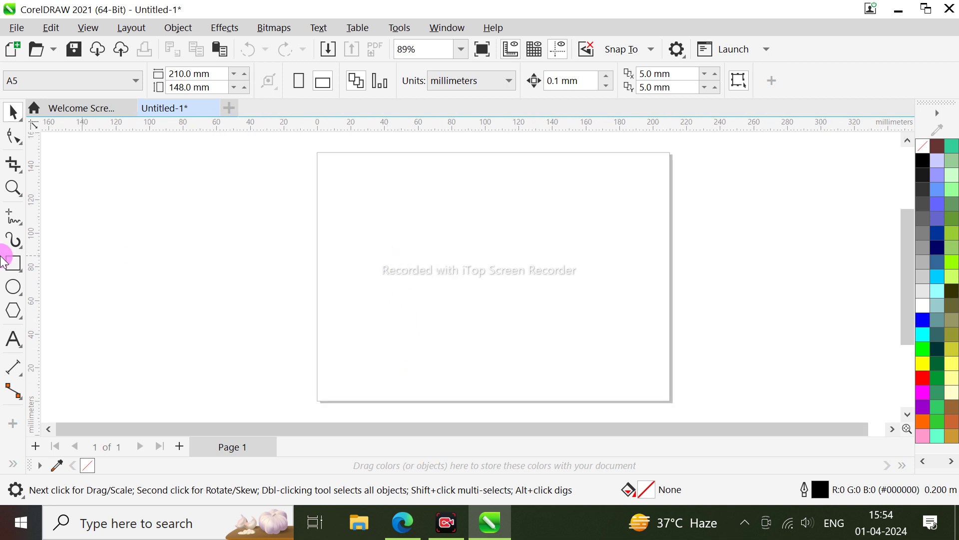
pyautogui.click(13, 288)
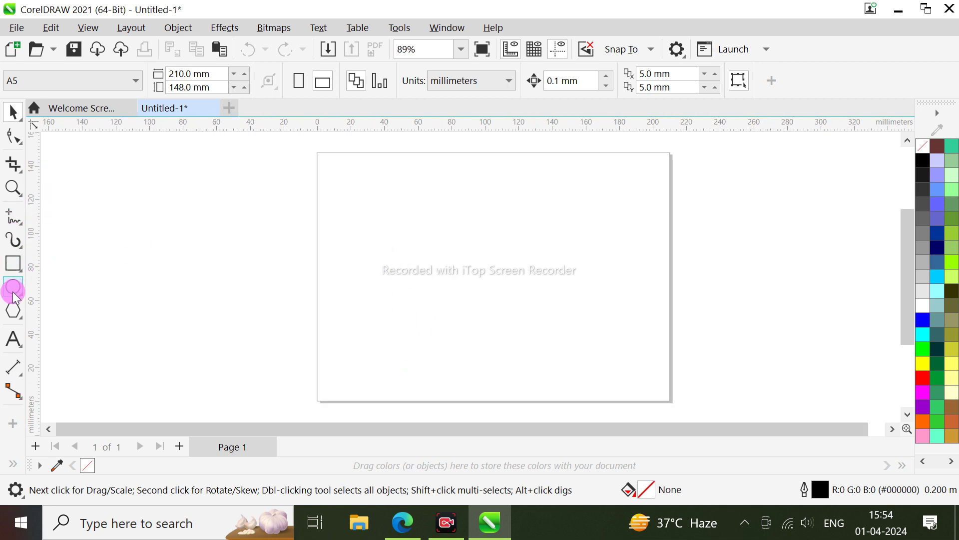
pyautogui.moveTo(395, 193); pyautogui.dragTo(580, 379)
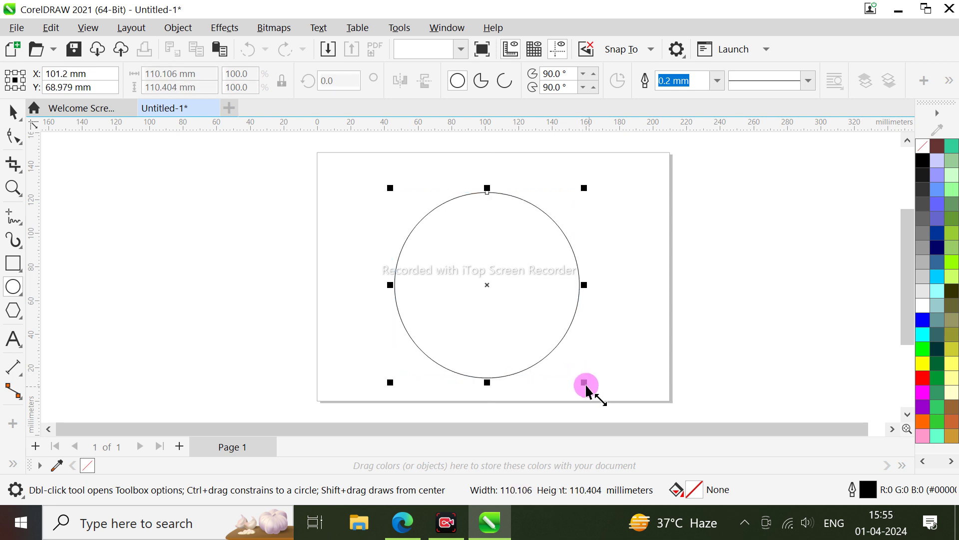
pyautogui.click(13, 111)
pyautogui.moveTo(473, 254); pyautogui.dragTo(469, 243)
pyautogui.moveTo(581, 272); pyautogui.dragTo(584, 275)
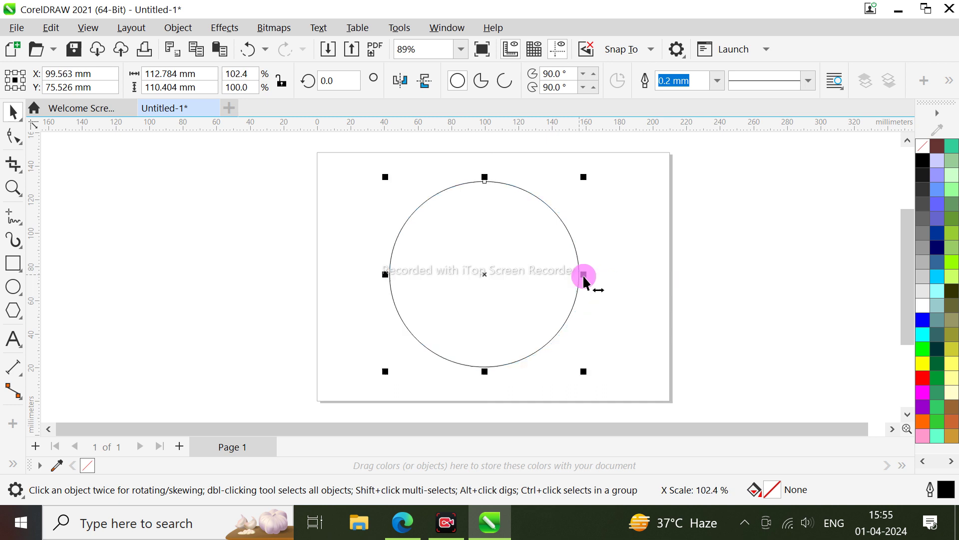
# Draw a small ellipse about 11.9 × 14.5 mm straddling the top edge of the large circle
pyautogui.click(10, 283)
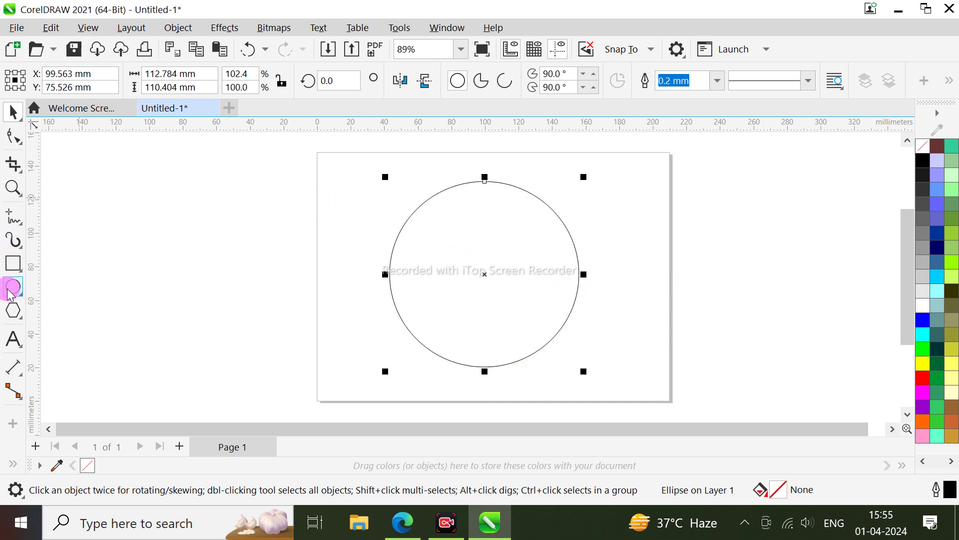
pyautogui.scroll(1, 480, 181)
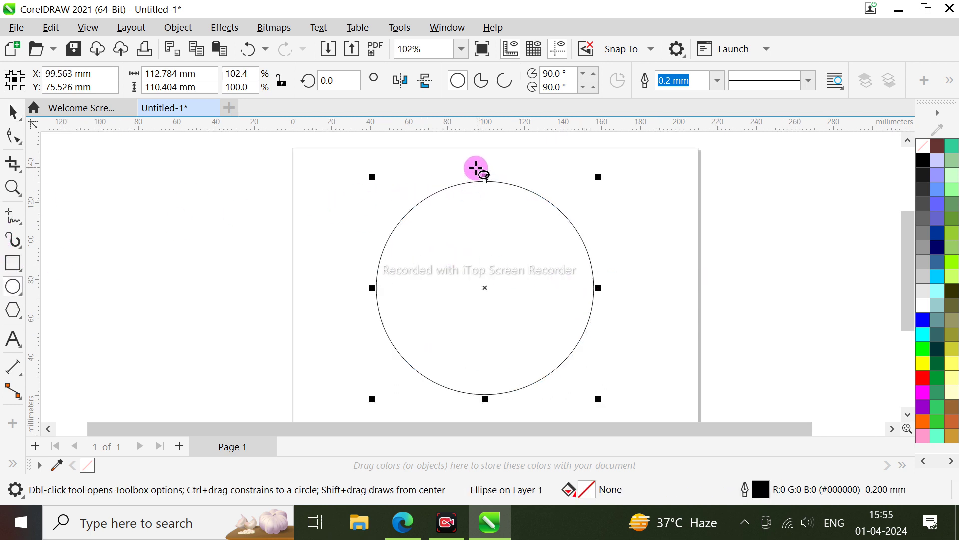
pyautogui.moveTo(478, 169); pyautogui.dragTo(500, 197)
pyautogui.click(8, 115)
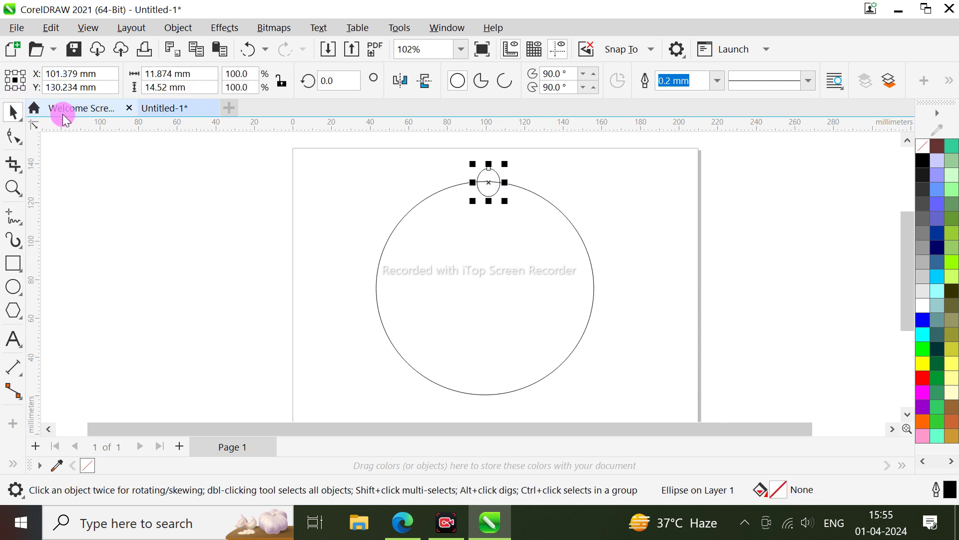
# Set up a Rotate transformation of 20 degrees with 1 copy for the small ellipse and apply it
pyautogui.click(441, 28)
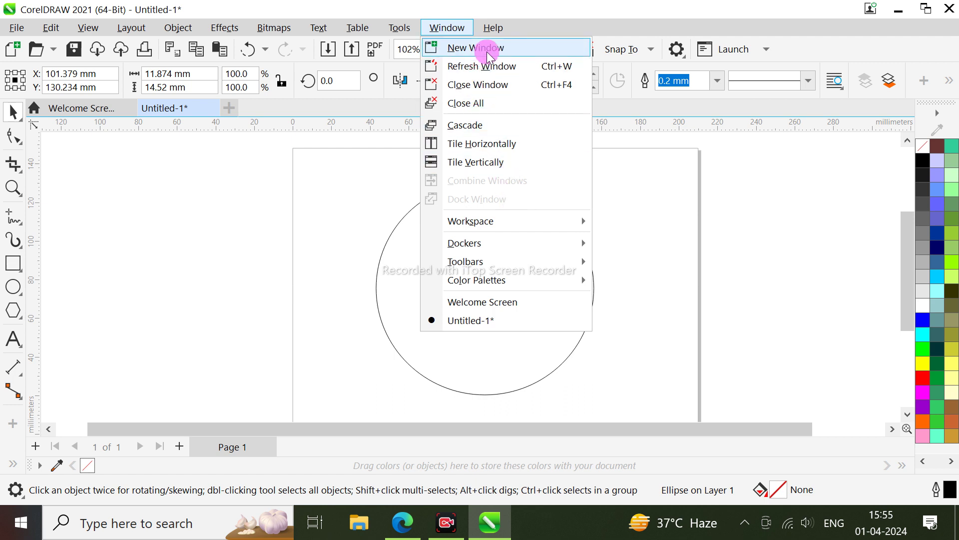
pyautogui.moveTo(512, 242)
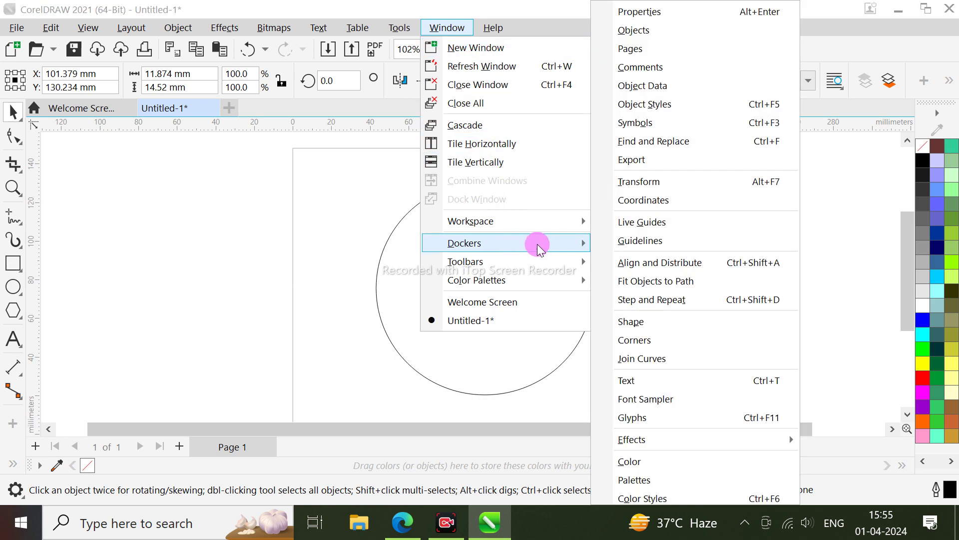
pyautogui.click(719, 181)
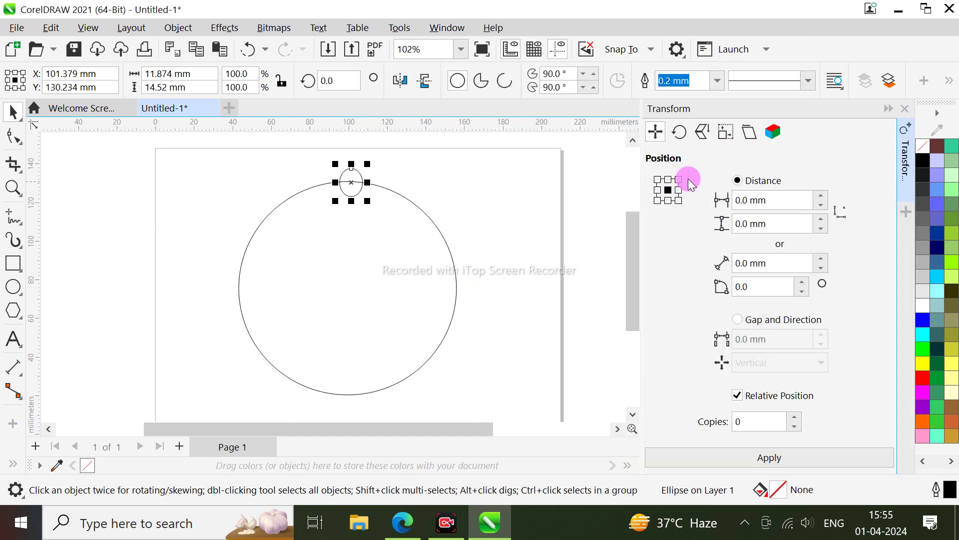
pyautogui.click(679, 132)
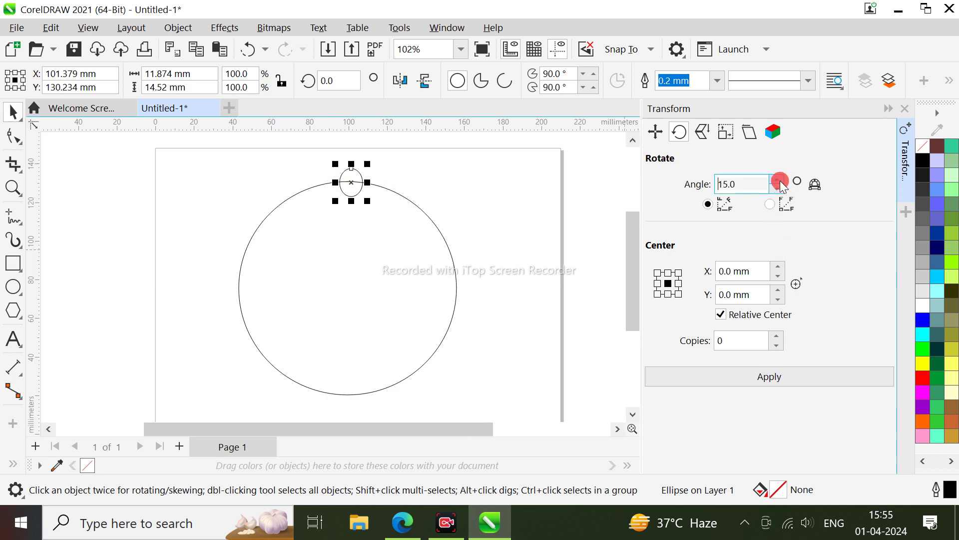
pyautogui.click(781, 335)
pyautogui.click(712, 376)
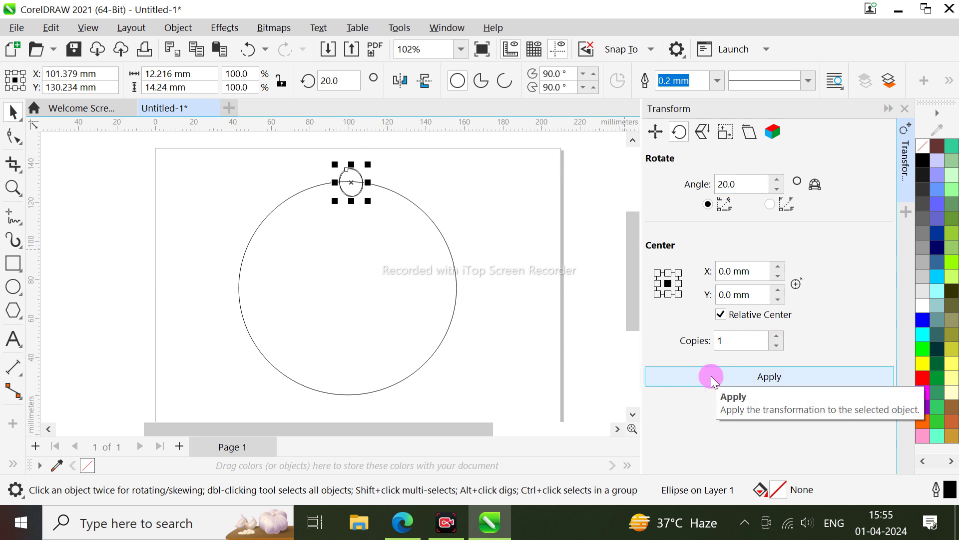
# Move the small ellipse's rotation centre to the large circle's centre and apply one rotated copy
pyautogui.click(352, 184)
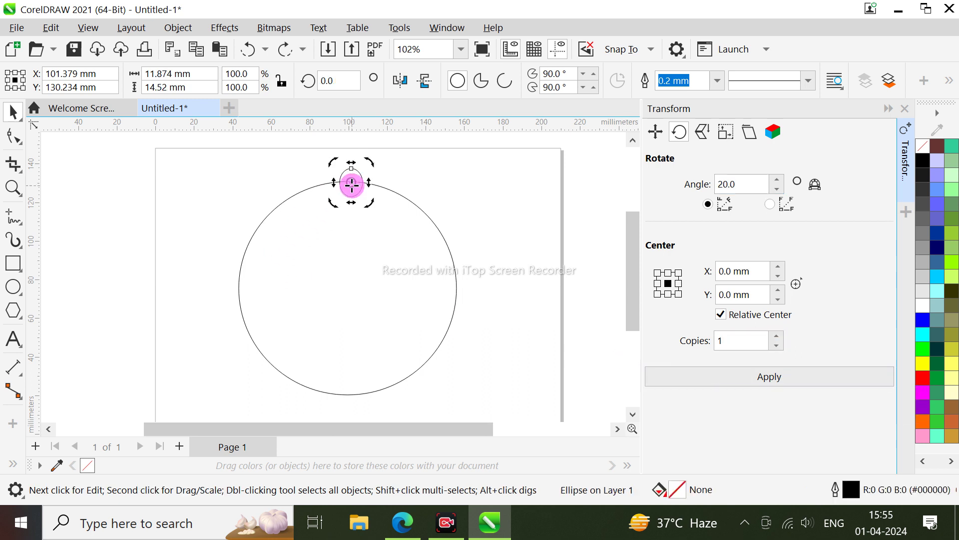
pyautogui.moveTo(352, 184)
pyautogui.mouseDown()
pyautogui.moveTo(338, 300)
pyautogui.moveTo(348, 288)
pyautogui.mouseUp()
pyautogui.click(696, 376)
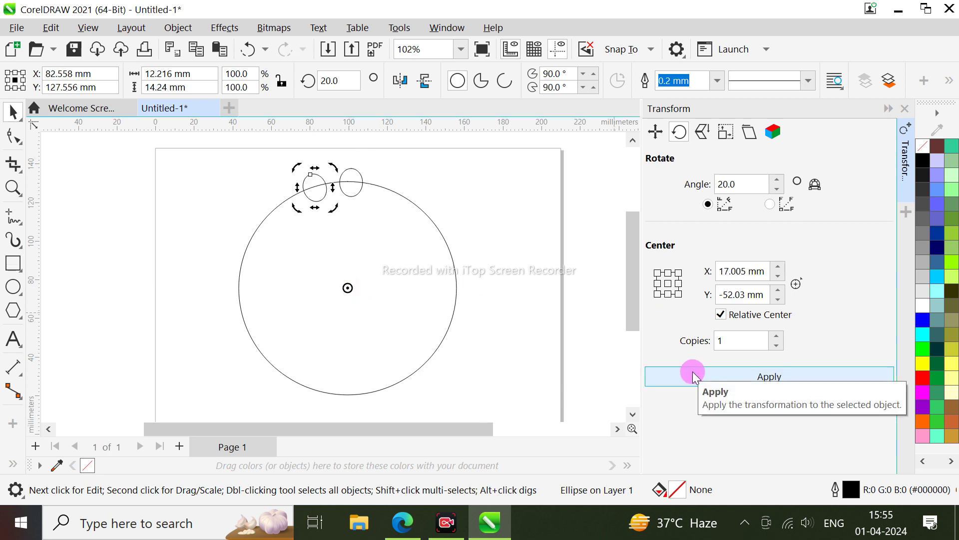
# Repeat the 20-degree rotated copy of the small ellipse until the ring around the large circle is complete, then deselect
pyautogui.click(693, 370)
pyautogui.click(692, 372)
pyautogui.click(692, 372)
pyautogui.click(692, 372)
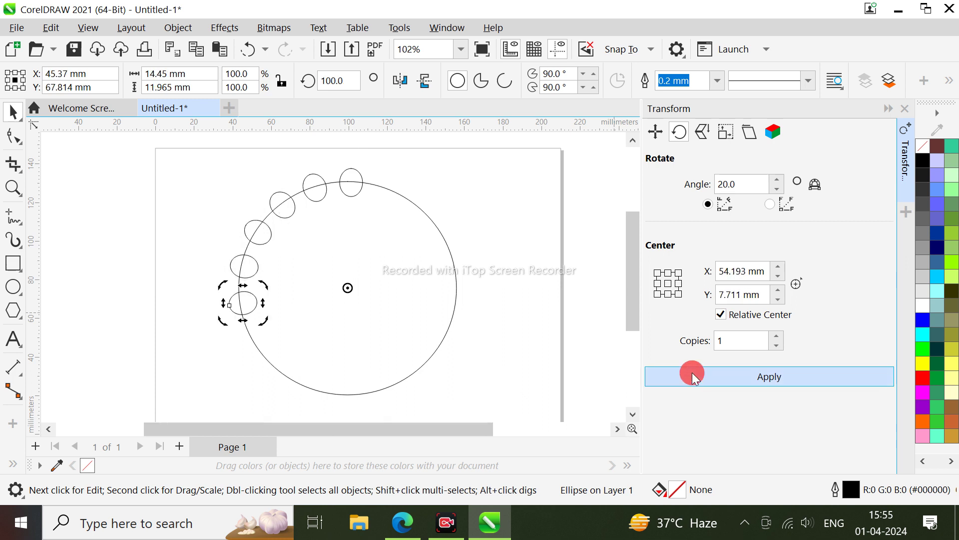
pyautogui.tripleClick(691, 373)
pyautogui.doubleClick(691, 373)
pyautogui.tripleClick(690, 371)
pyautogui.doubleClick(688, 371)
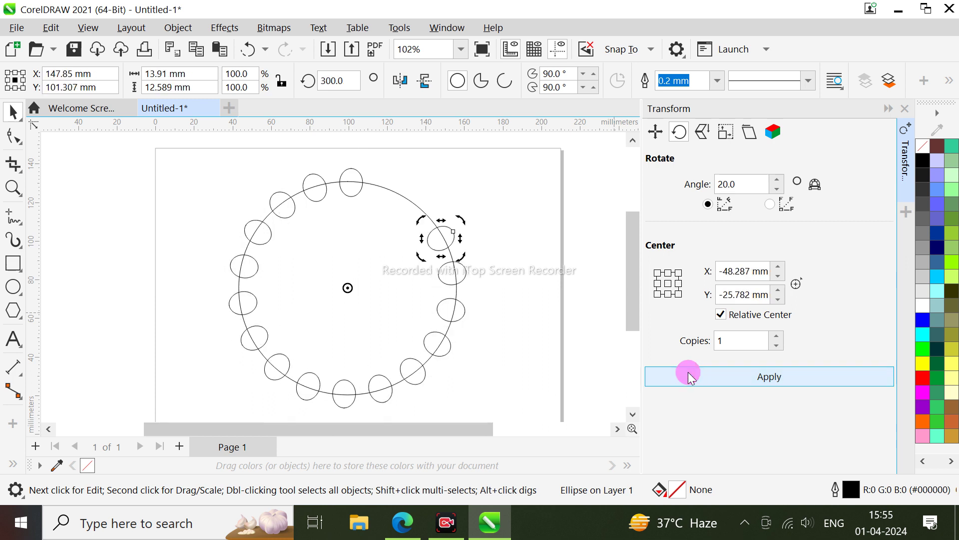
pyautogui.click(688, 372)
pyautogui.click(687, 372)
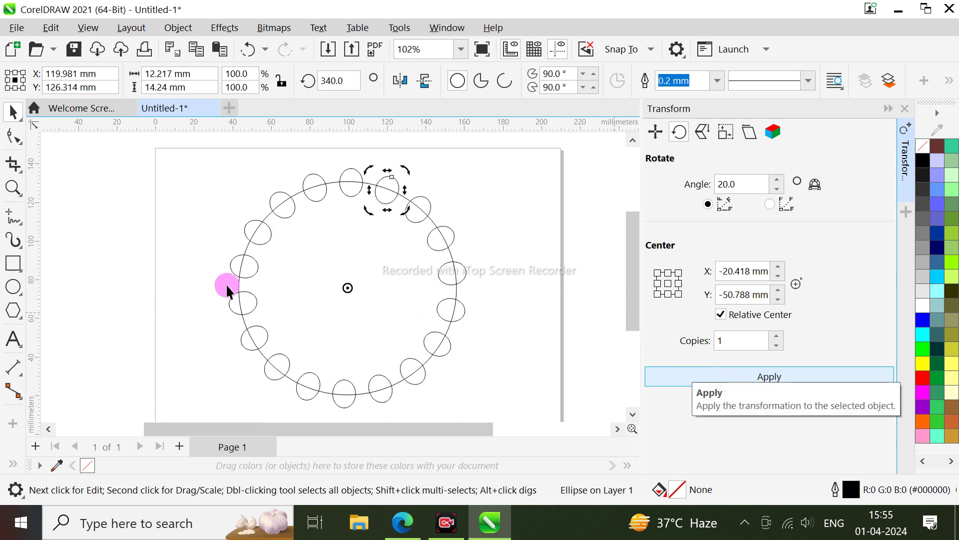
pyautogui.click(207, 197)
# Select the large circle with all the small ellipses and weld them into one scalloped outline
pyautogui.scroll(1, 412, 269)
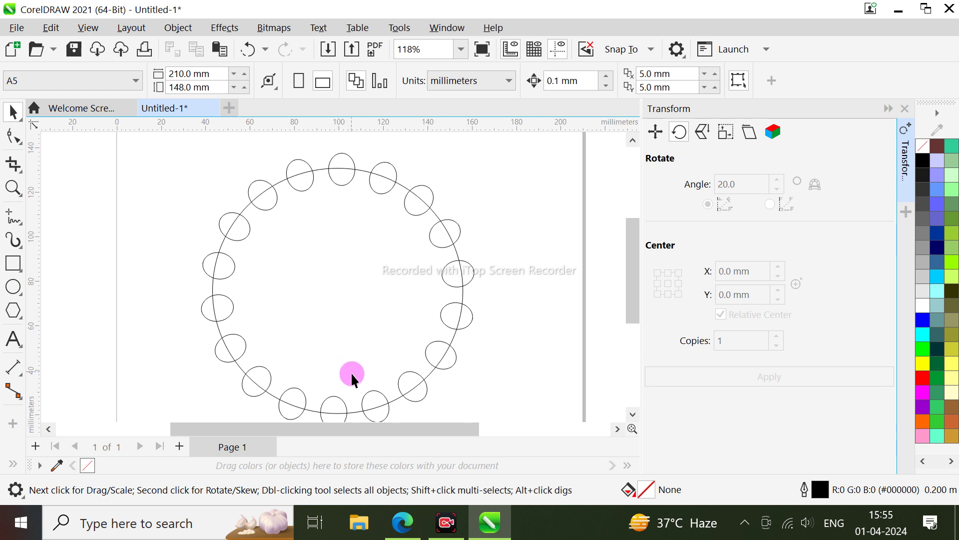
pyautogui.scroll(-1, 356, 377)
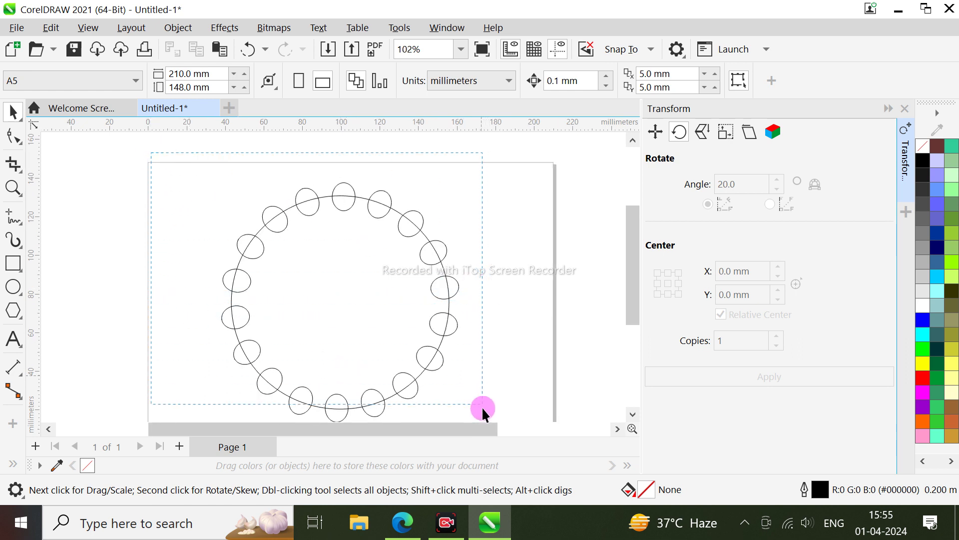
pyautogui.moveTo(482, 406); pyautogui.dragTo(508, 395)
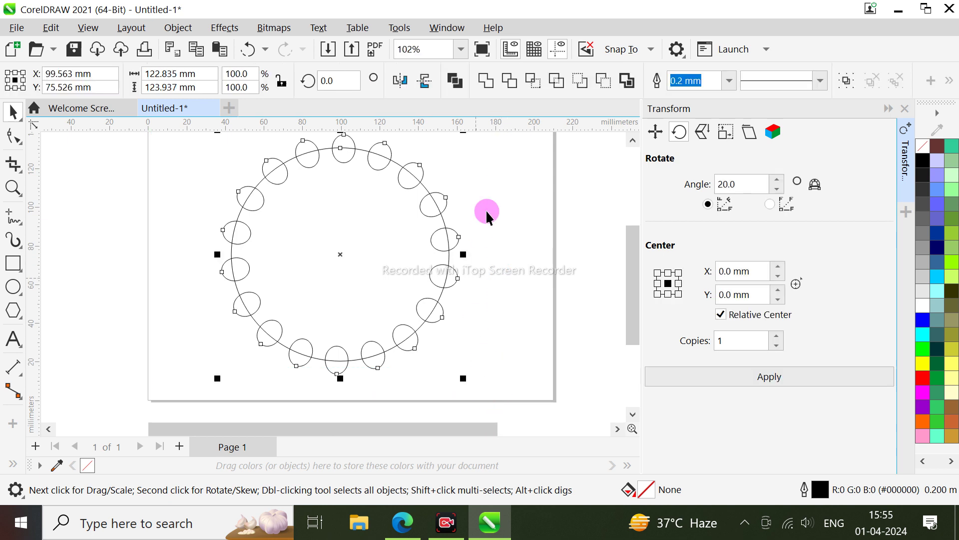
pyautogui.click(484, 81)
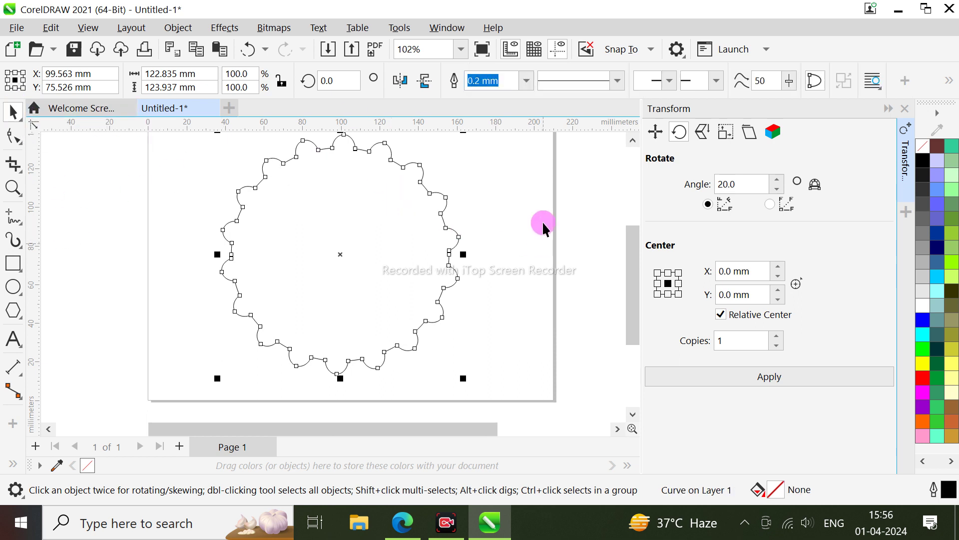
pyautogui.click(485, 213)
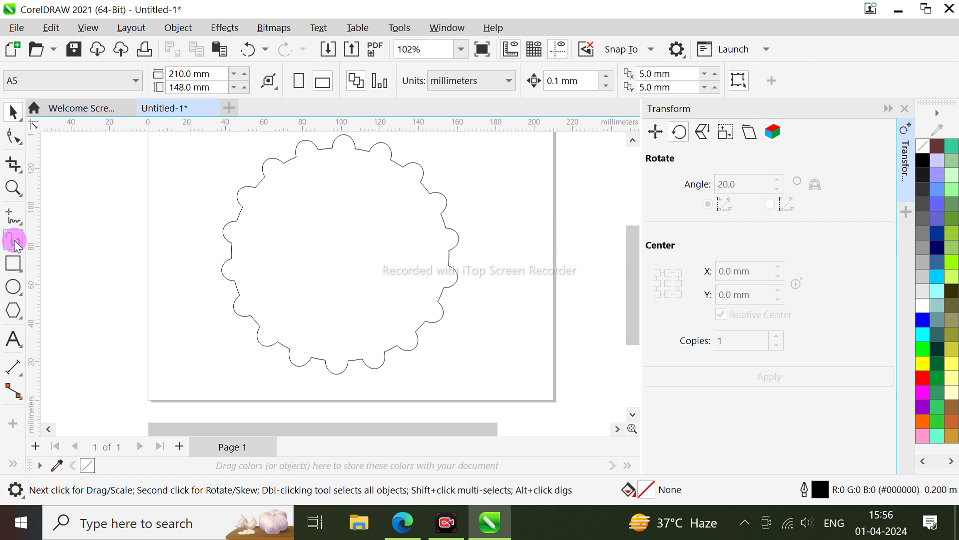
# Draw an ellipse inside the scalloped outline and stretch it to about 111.8 × 110.3 mm to meet the scallops' inner edge
pyautogui.click(13, 287)
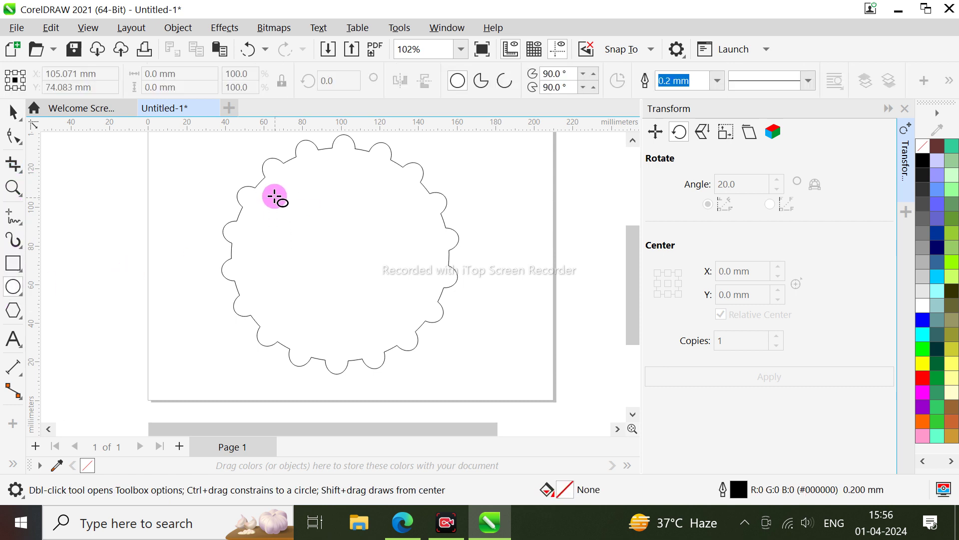
pyautogui.moveTo(283, 163)
pyautogui.mouseDown()
pyautogui.moveTo(391, 318)
pyautogui.moveTo(448, 332)
pyautogui.mouseUp()
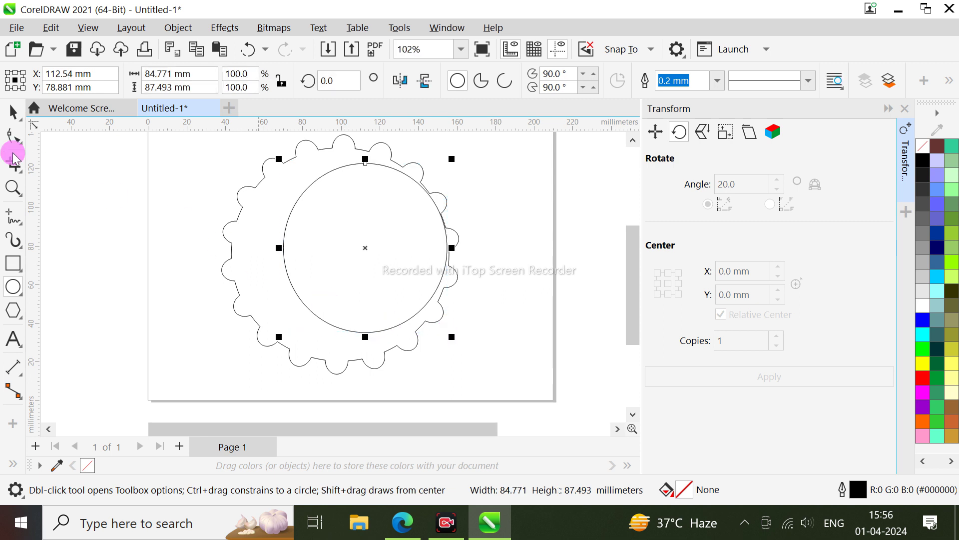
pyautogui.click(12, 109)
pyautogui.moveTo(282, 250); pyautogui.dragTo(229, 254)
pyautogui.moveTo(337, 339); pyautogui.dragTo(335, 360)
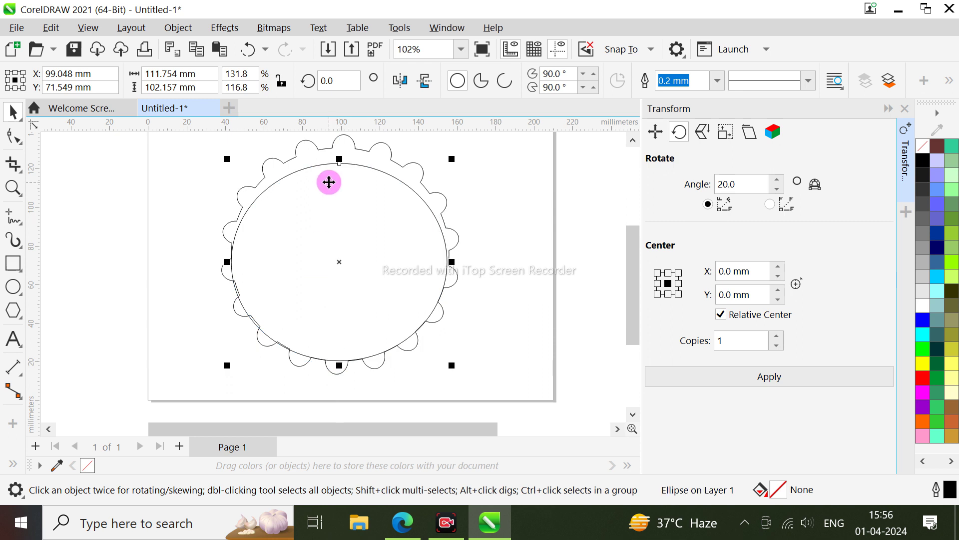
pyautogui.moveTo(337, 160)
pyautogui.mouseDown()
pyautogui.moveTo(345, 142)
pyautogui.moveTo(348, 155)
pyautogui.moveTo(352, 146)
pyautogui.moveTo(332, 170)
pyautogui.moveTo(332, 160)
pyautogui.mouseUp()
# Stretch the inner circle's right side to the scalloped outline's edge, making it about 112.8 mm wide
pyautogui.scroll(8, 352, 146)
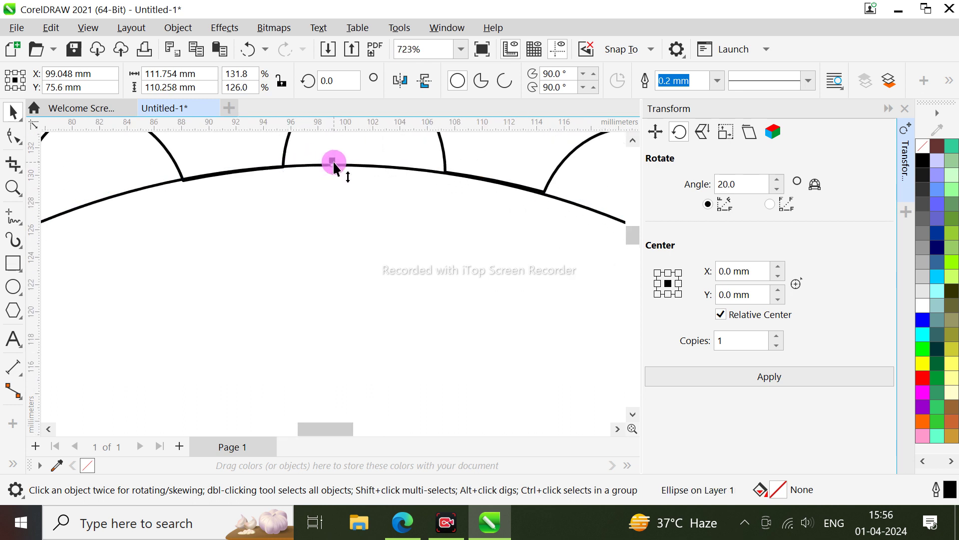
pyautogui.scroll(-4, 333, 160)
pyautogui.moveTo(628, 254); pyautogui.dragTo(625, 282)
pyautogui.scroll(8, 503, 215)
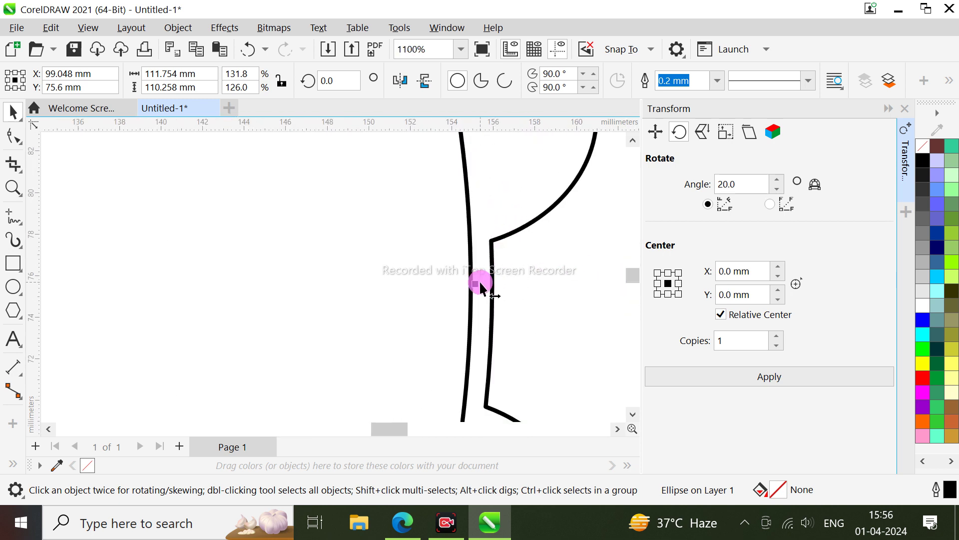
pyautogui.moveTo(475, 283); pyautogui.dragTo(494, 284)
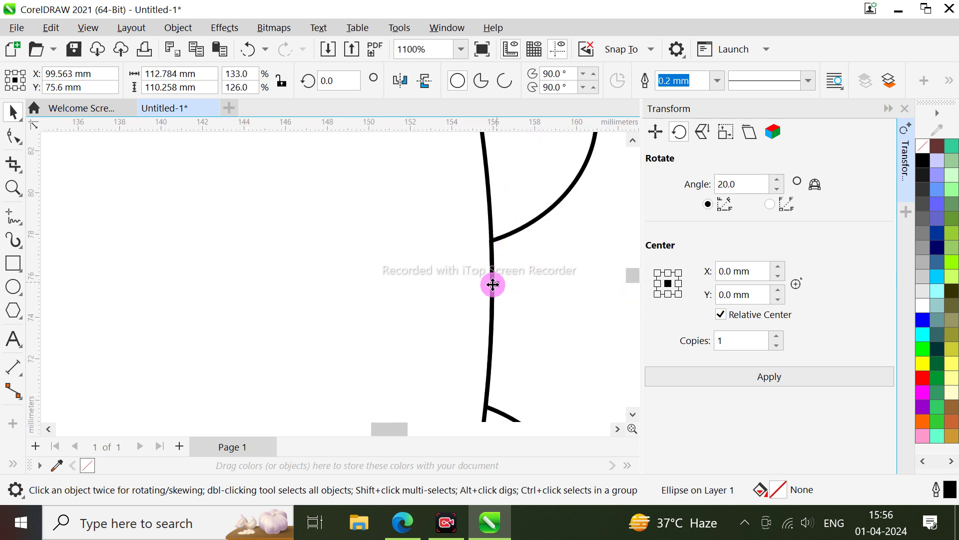
pyautogui.scroll(-6, 458, 274)
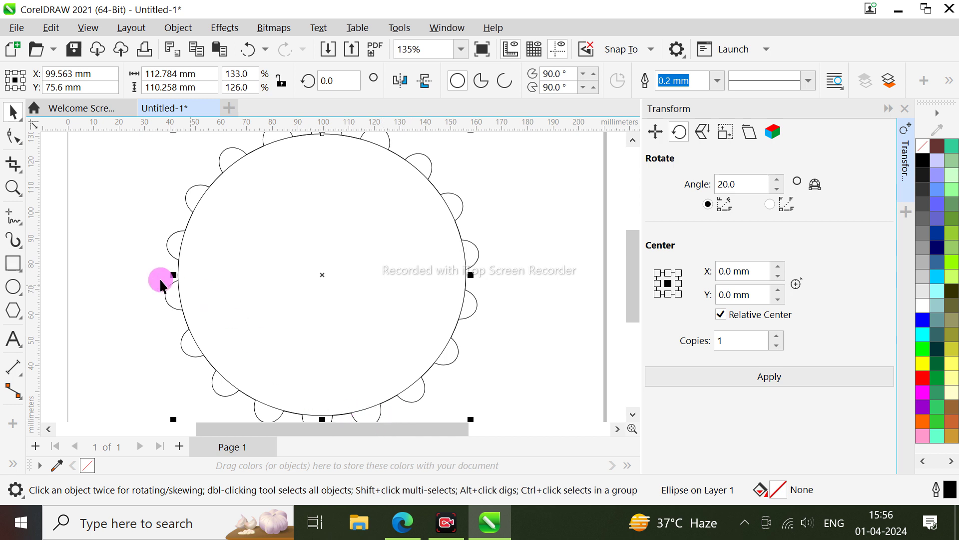
# Close the Transform docker and stretch the inner circle's bottom to the scalloped outline's edge, making it about 110.4 mm tall
pyautogui.scroll(3, 161, 278)
pyautogui.scroll(5, 101, 253)
pyautogui.scroll(-3, 105, 252)
pyautogui.scroll(-3, 105, 252)
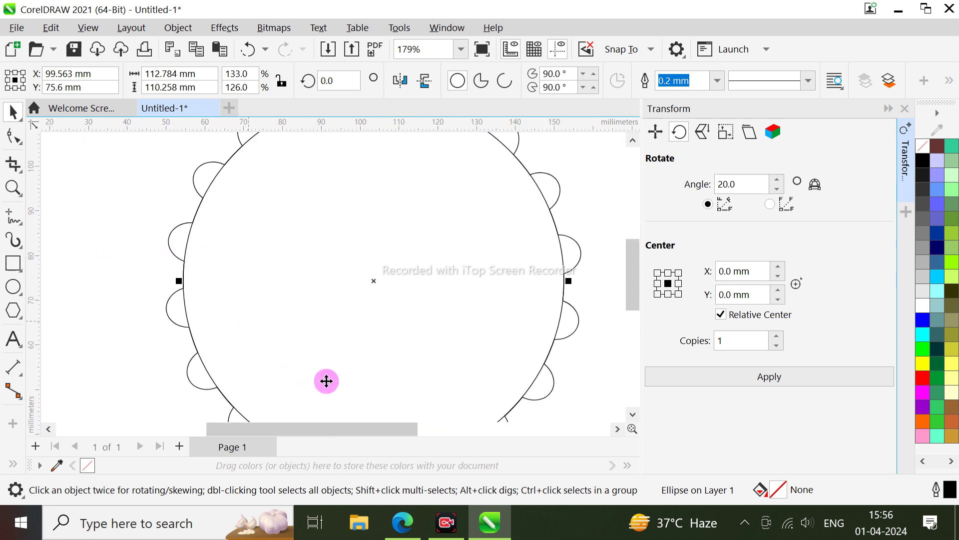
pyautogui.moveTo(634, 257); pyautogui.dragTo(631, 285)
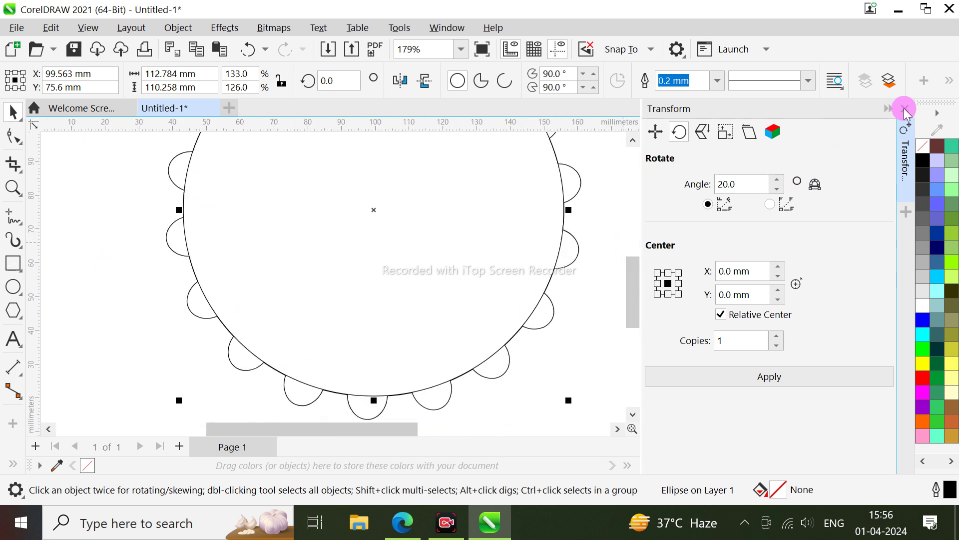
pyautogui.click(905, 108)
pyautogui.scroll(2, 350, 400)
pyautogui.scroll(2, 489, 394)
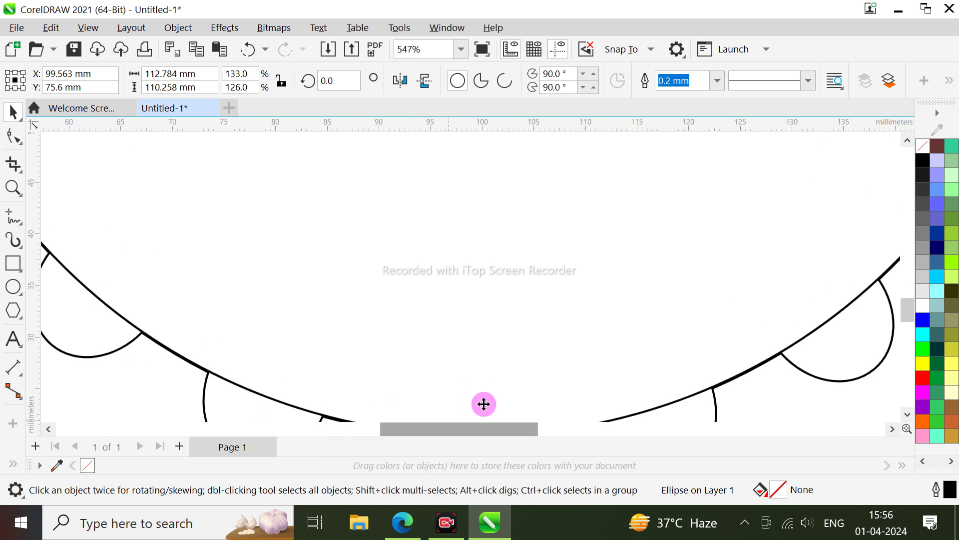
pyautogui.moveTo(907, 309); pyautogui.dragTo(882, 315)
pyautogui.scroll(2, 481, 349)
pyautogui.scroll(4, 482, 353)
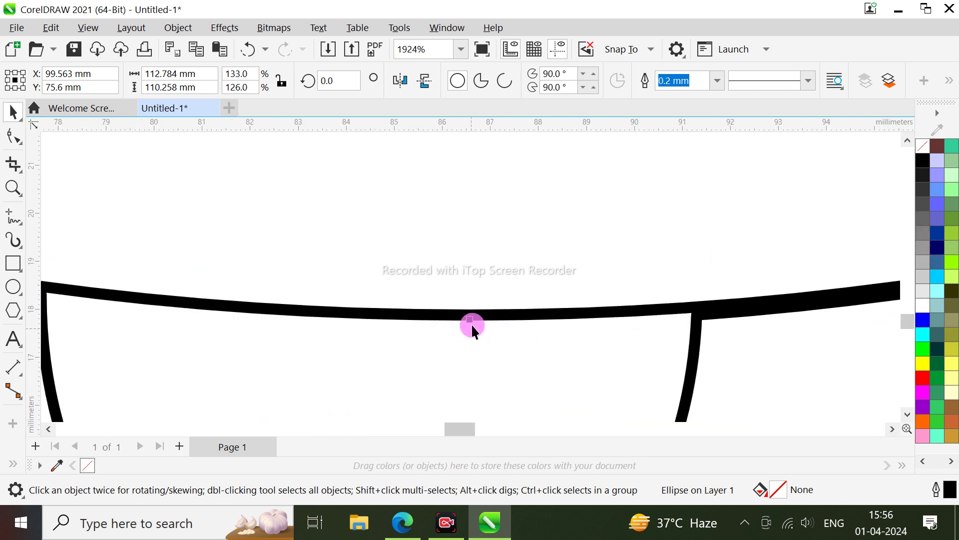
pyautogui.moveTo(469, 314); pyautogui.dragTo(469, 322)
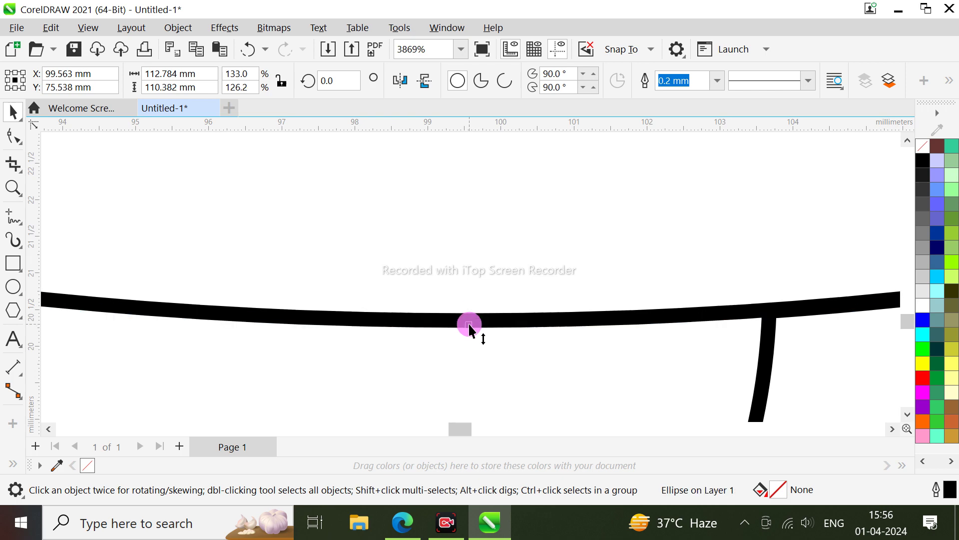
pyautogui.scroll(-4, 469, 322)
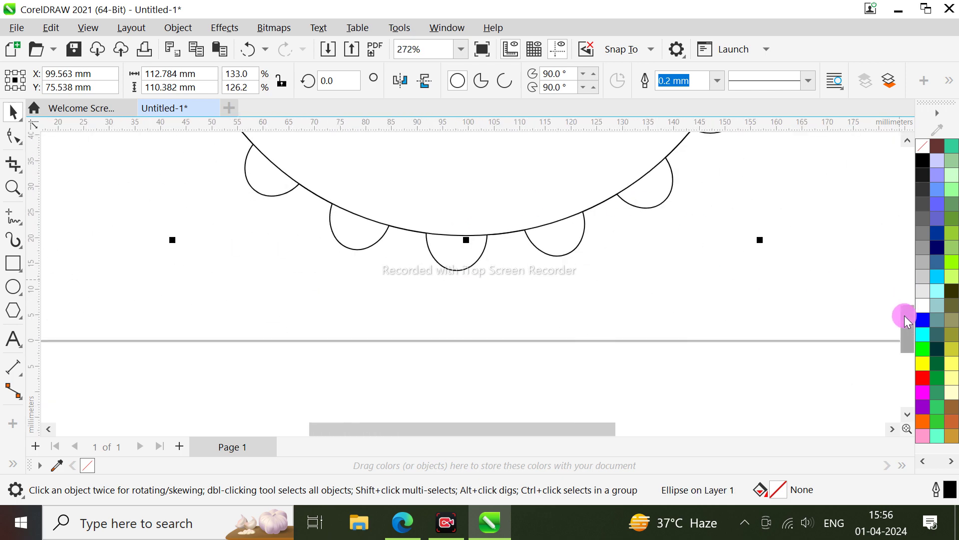
# Scale the circle inside the scalloped outline about its centre to about 100.8 × 101.6 mm
pyautogui.scroll(-2, 734, 250)
pyautogui.moveTo(905, 290); pyautogui.dragTo(895, 268)
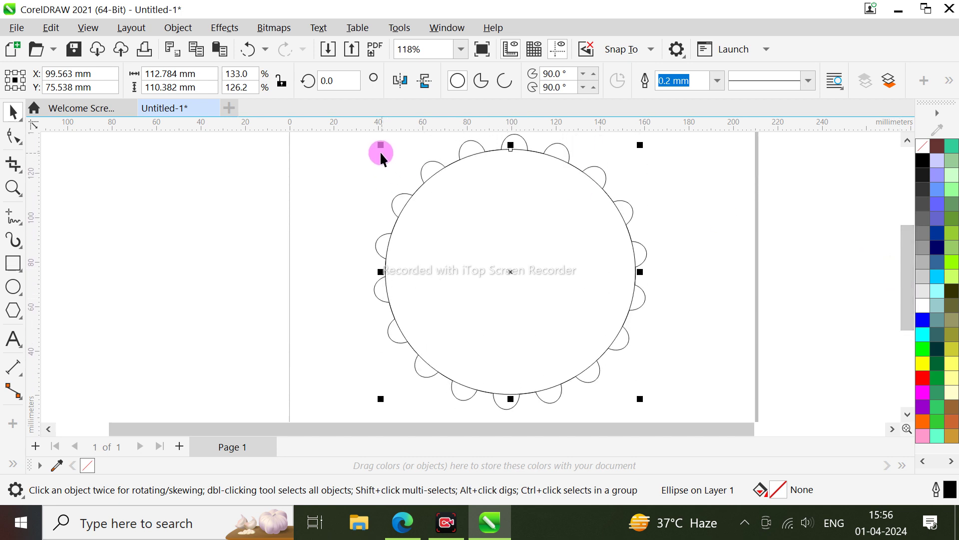
pyautogui.moveTo(381, 148); pyautogui.dragTo(405, 171)
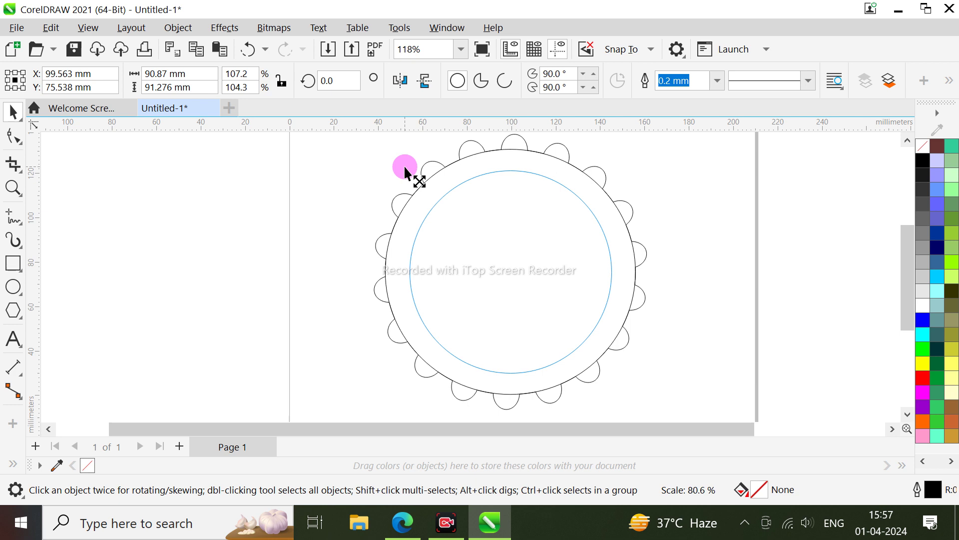
pyautogui.moveTo(405, 170)
pyautogui.mouseDown()
pyautogui.moveTo(399, 161)
pyautogui.moveTo(412, 177)
pyautogui.mouseUp()
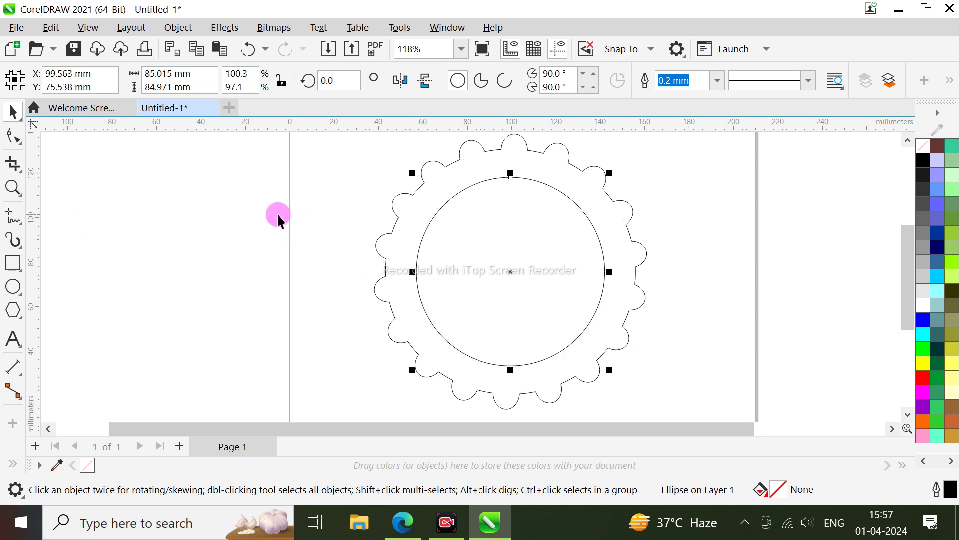
pyautogui.click(246, 204)
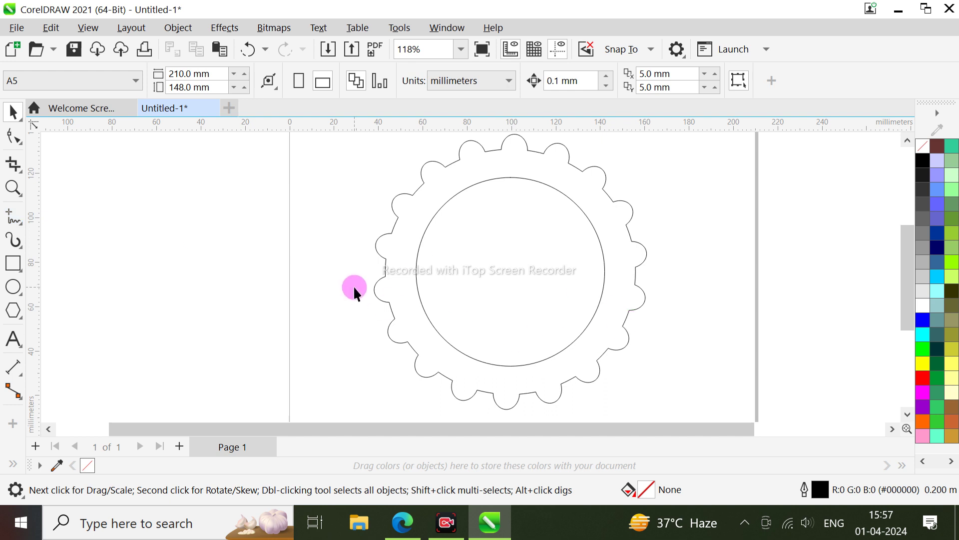
pyautogui.click(445, 201)
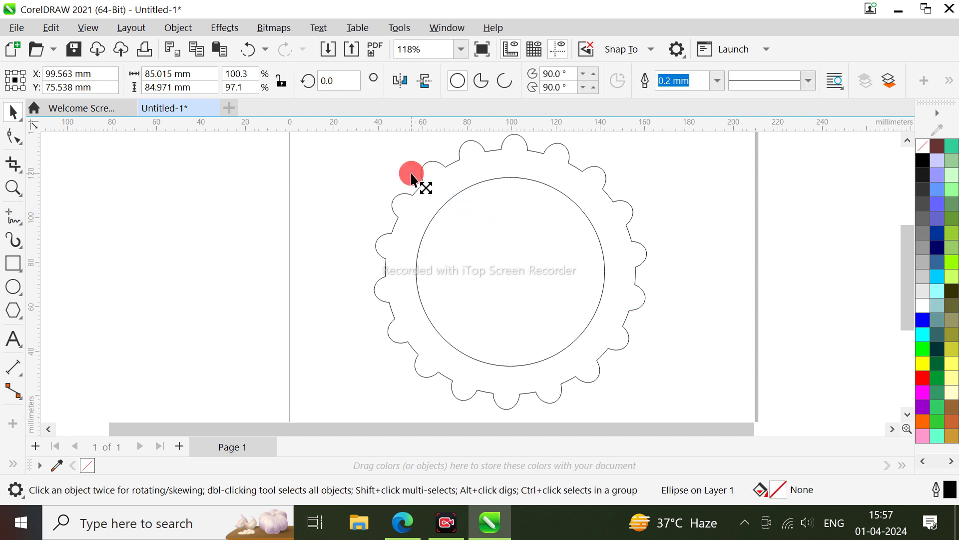
pyautogui.moveTo(411, 174); pyautogui.dragTo(393, 156)
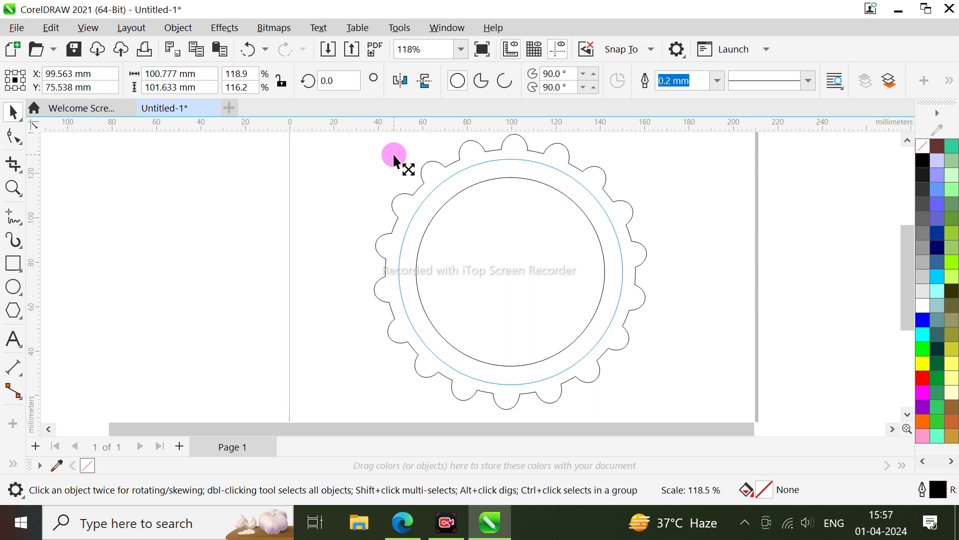
pyautogui.moveTo(393, 159); pyautogui.dragTo(395, 157)
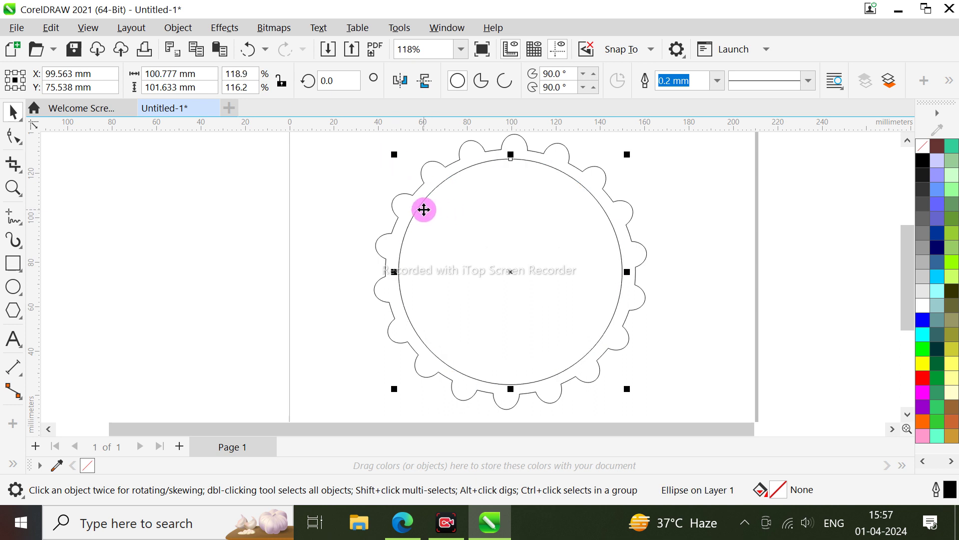
# Duplicate the inner circle and nudge the copy over the original, centring it at about X 99.9 mm, Y 75.5 mm
pyautogui.moveTo(424, 209); pyautogui.dragTo(499, 259)
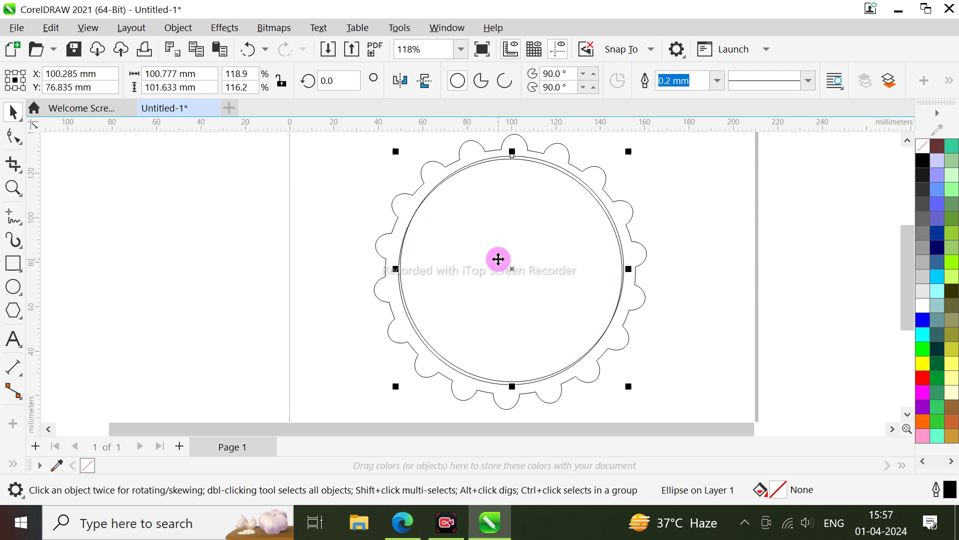
pyautogui.press('Down')
pyautogui.press('Down')
pyautogui.press('Down')
pyautogui.press('Down')
pyautogui.press('Down')
pyautogui.press('Down')
pyautogui.press('Down')
pyautogui.press('Down')
pyautogui.press('Down')
pyautogui.press('Down')
pyautogui.press('Down')
pyautogui.press('Down')
pyautogui.press('Down')
pyautogui.press('Down')
pyautogui.press('Down')
pyautogui.press('Down')
pyautogui.press('Down')
pyautogui.press('Down')
pyautogui.press('Down')
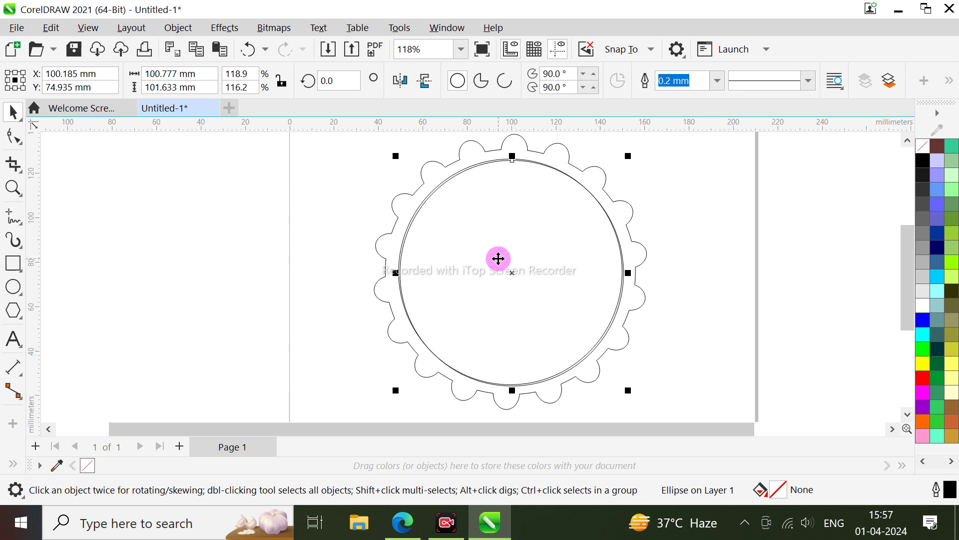
pyautogui.press('Up')
pyautogui.press('Up')
pyautogui.press('Up')
pyautogui.press('Up')
pyautogui.press('Up')
pyautogui.press('Left')
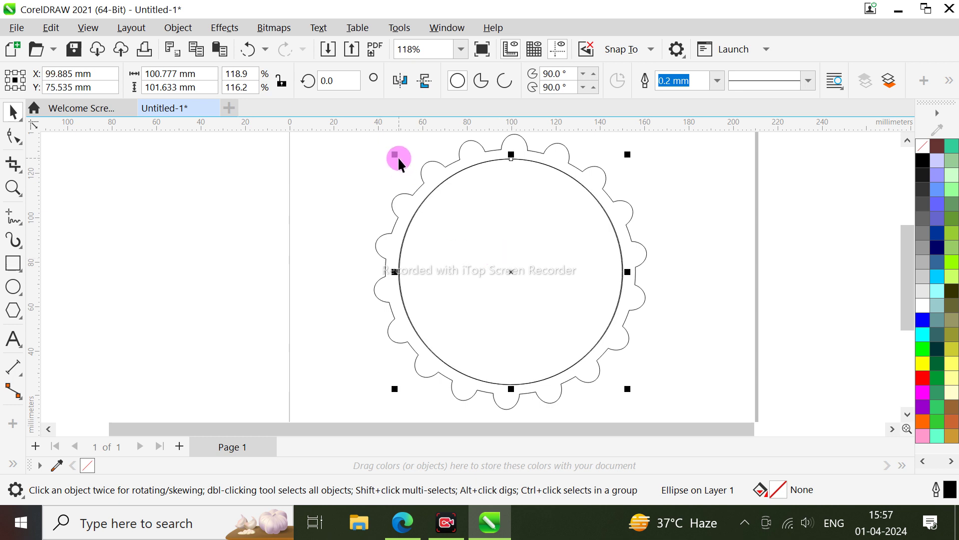
# Shrink the duplicated circle about its centre to about 71.1 × 72.7 mm and deselect it
pyautogui.moveTo(395, 156); pyautogui.dragTo(427, 189)
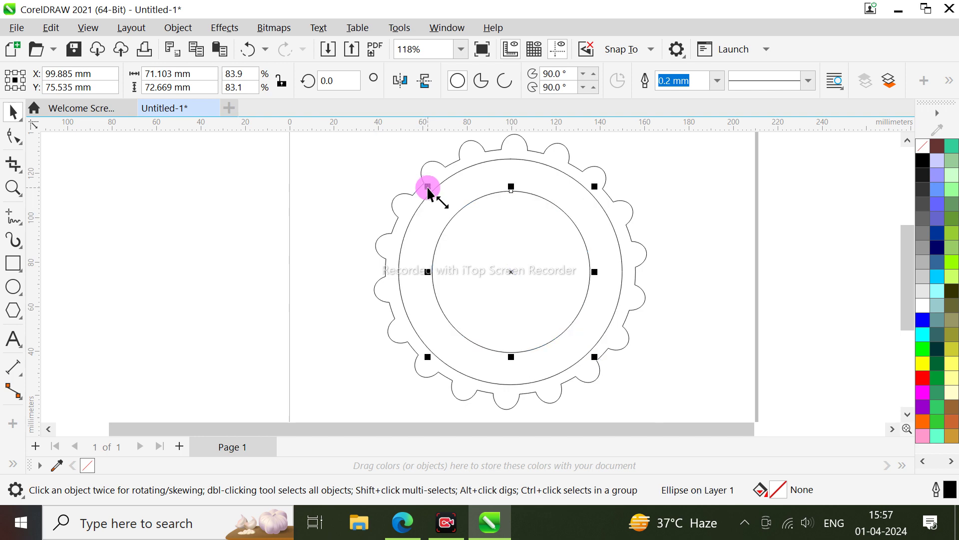
pyautogui.scroll(1, 520, 232)
pyautogui.scroll(1, 520, 232)
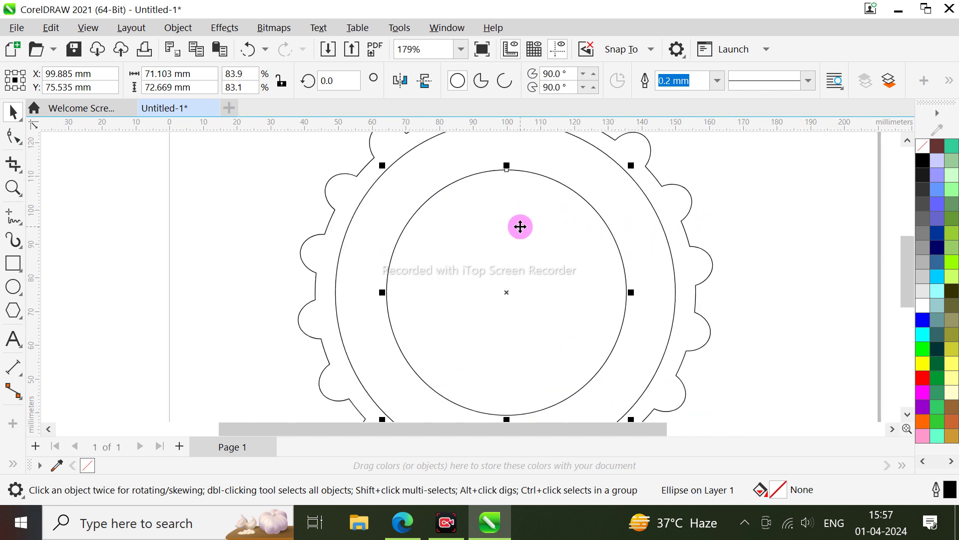
pyautogui.scroll(-3, 519, 226)
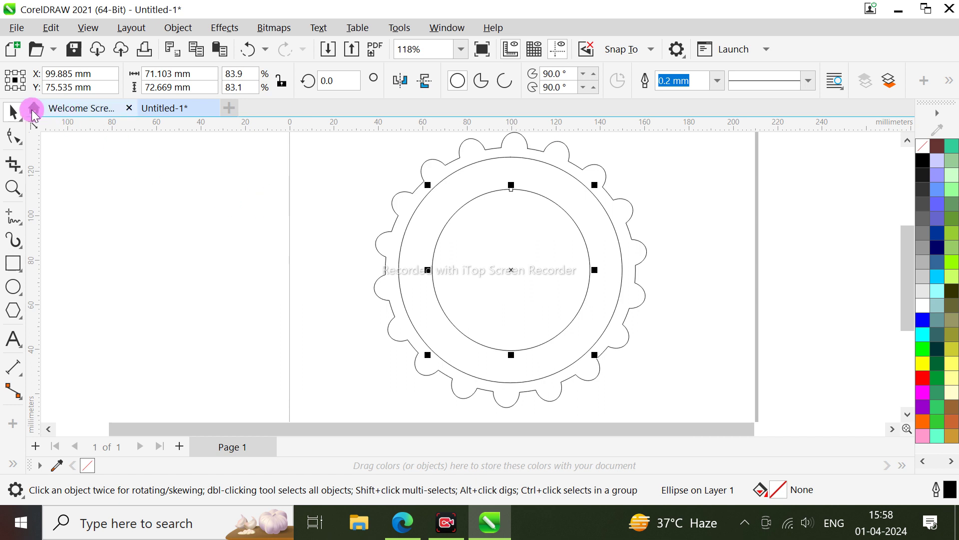
pyautogui.click(122, 222)
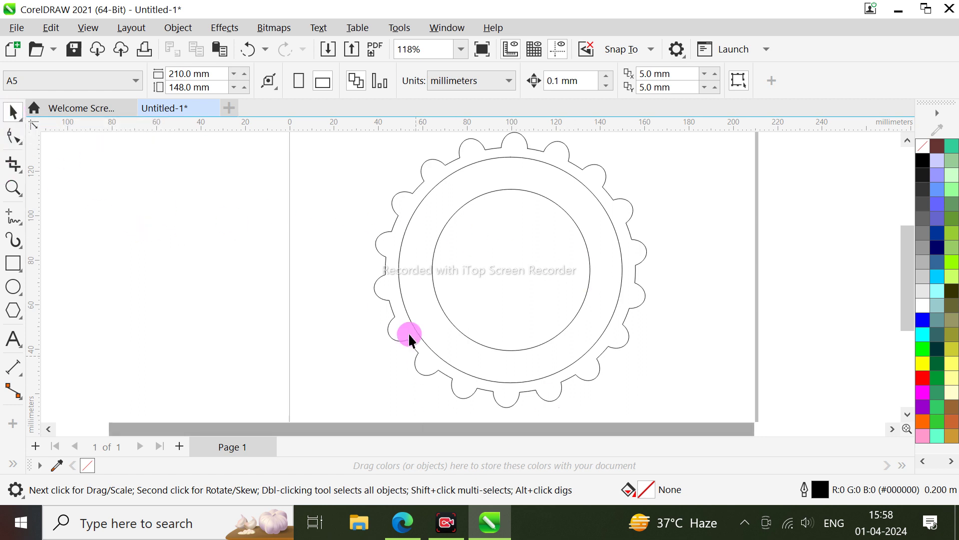
# Fill the scalloped outline with yellow and the larger inner circle with red
pyautogui.click(429, 167)
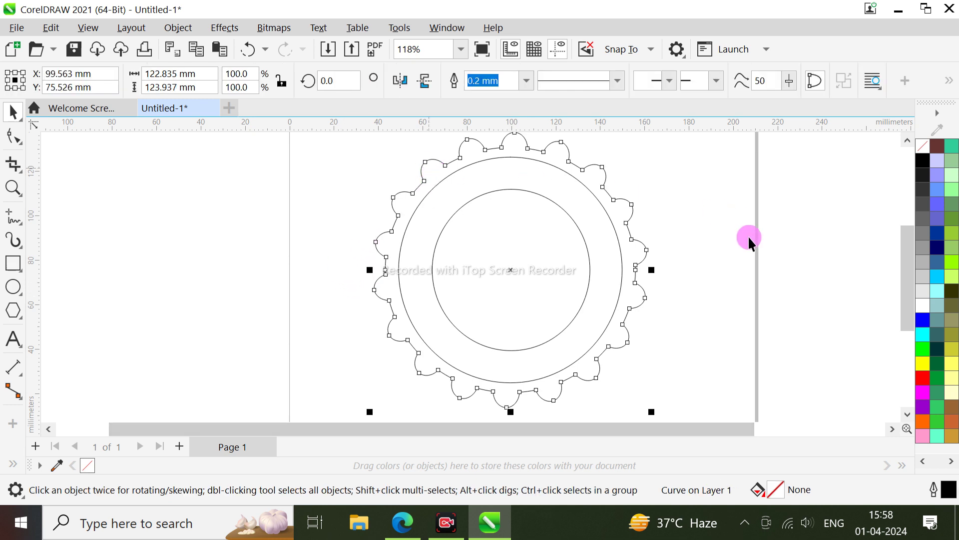
pyautogui.click(923, 363)
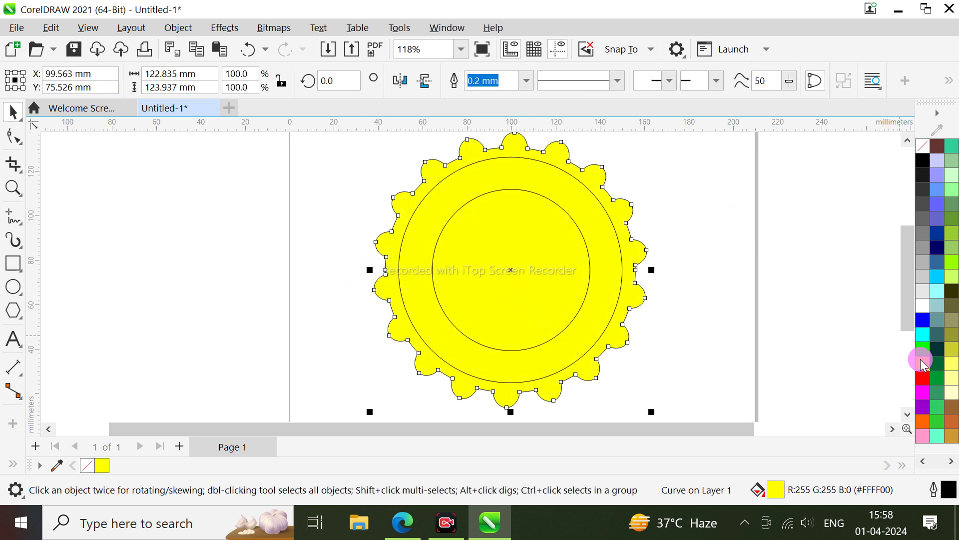
pyautogui.click(519, 173)
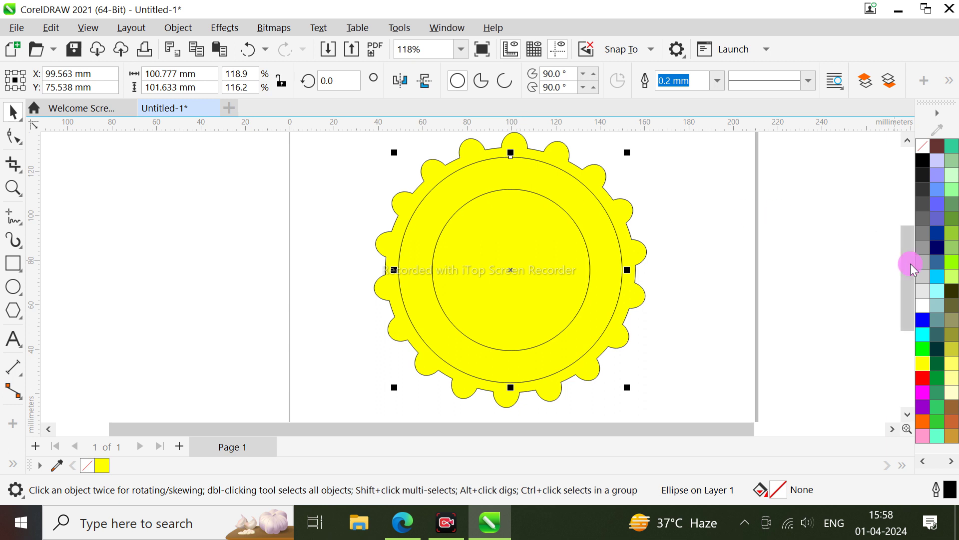
pyautogui.click(937, 190)
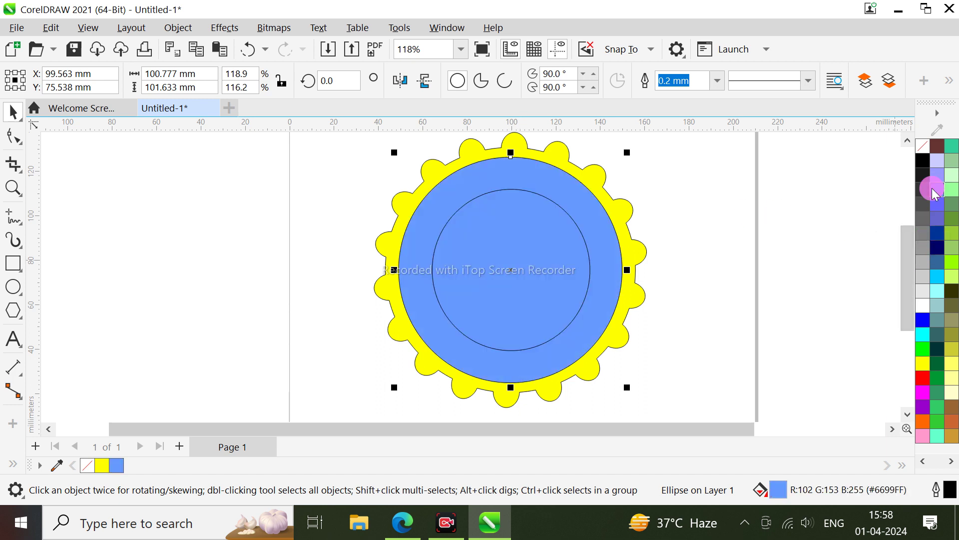
pyautogui.click(923, 378)
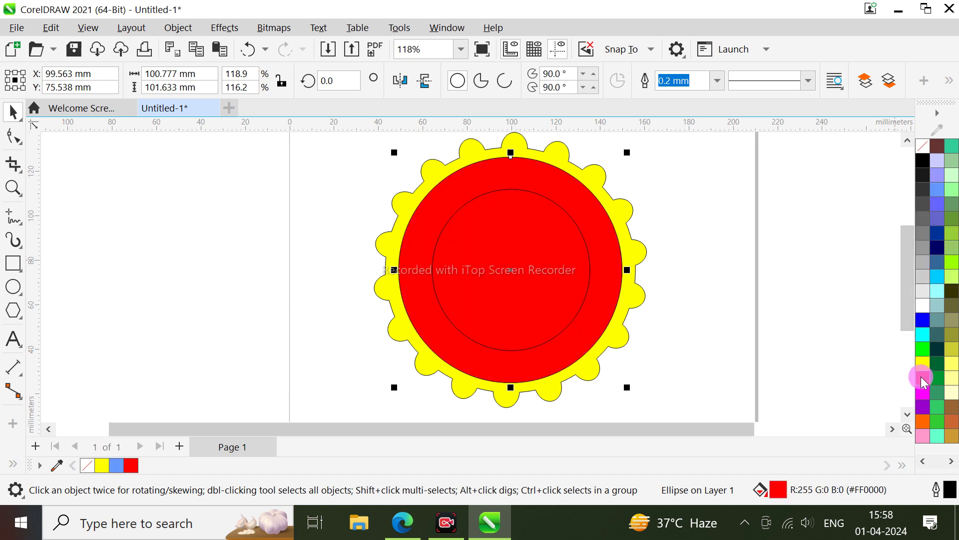
# Fill the smallest inner circle with cyan and clear the selection
pyautogui.click(511, 222)
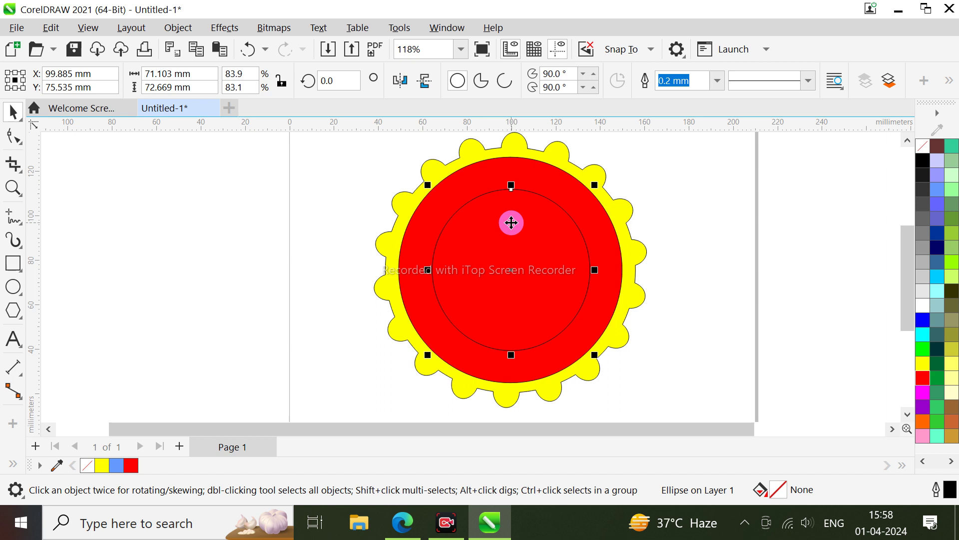
pyautogui.click(923, 334)
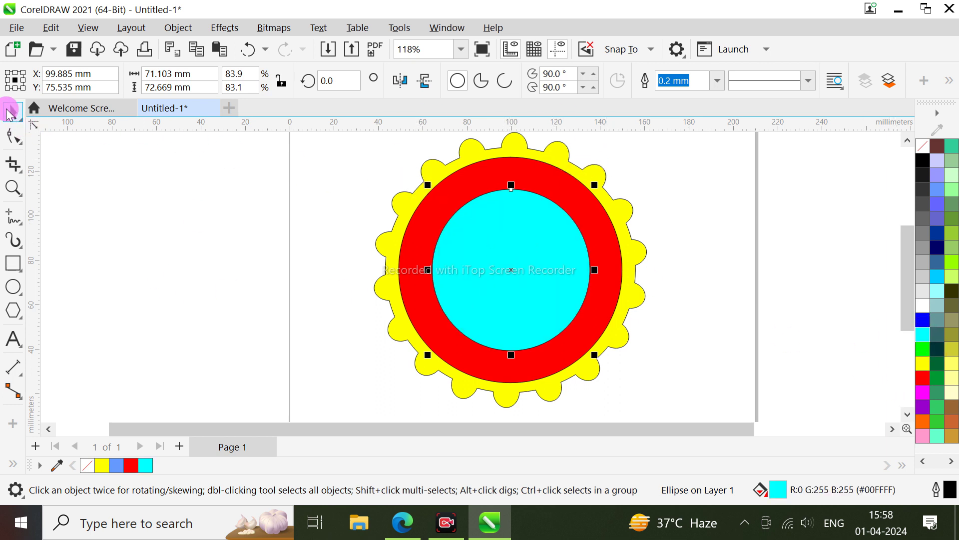
pyautogui.click(221, 223)
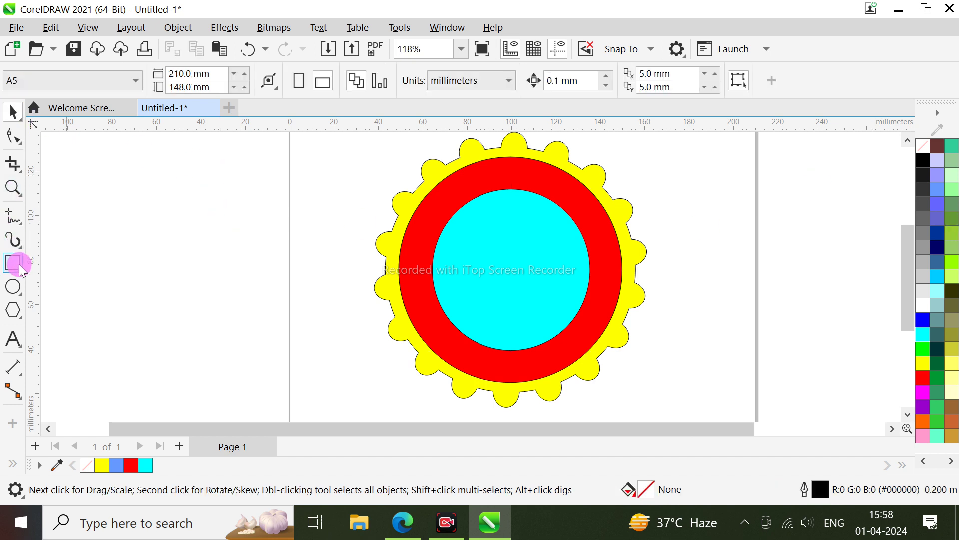
# Add artistic text reading "SMART COMPUTER" starting on the empty area beside the badge
pyautogui.click(14, 337)
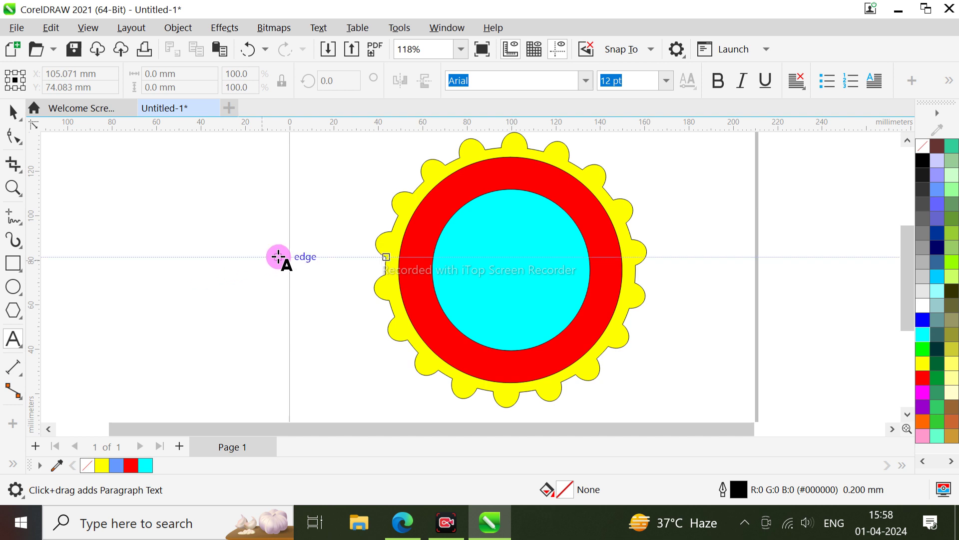
pyautogui.click(212, 257)
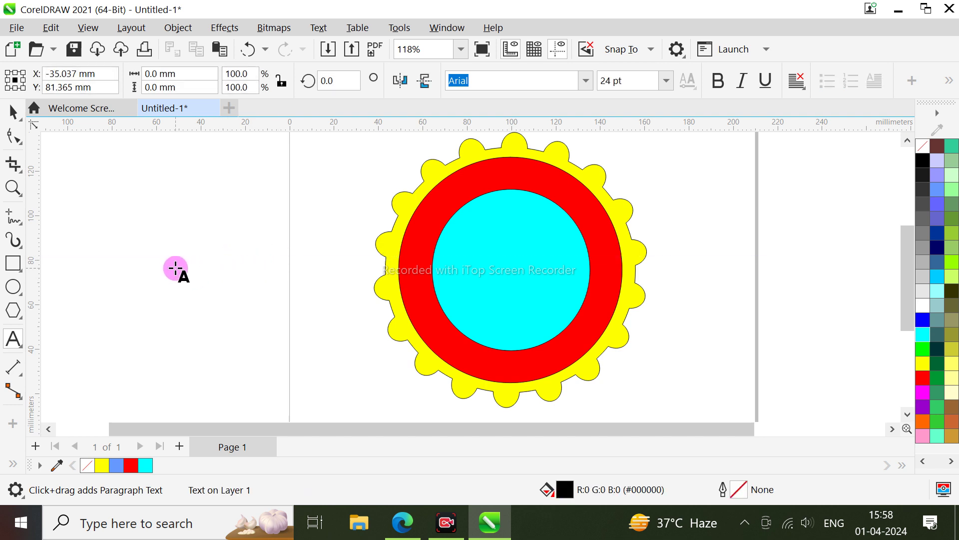
pyautogui.scroll(1, 176, 269)
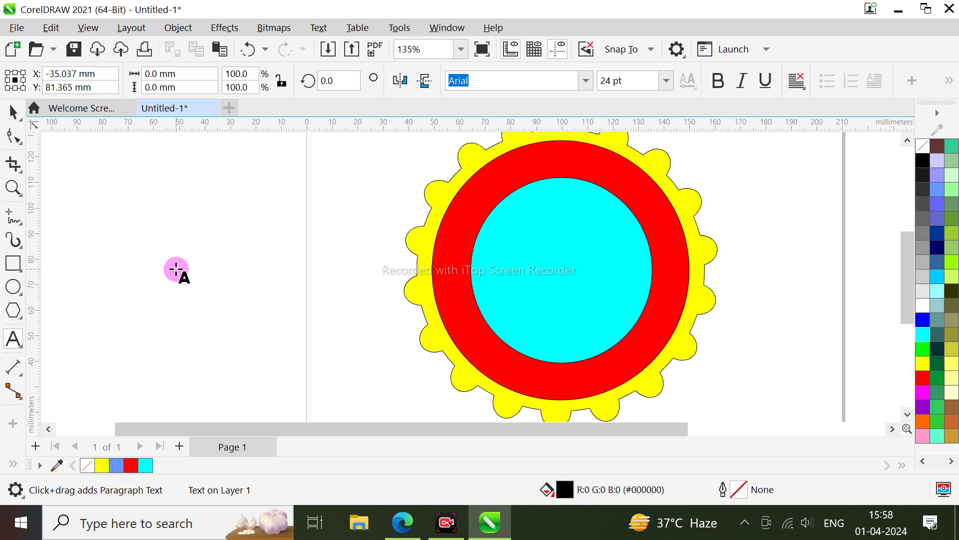
pyautogui.press('BackSpace')
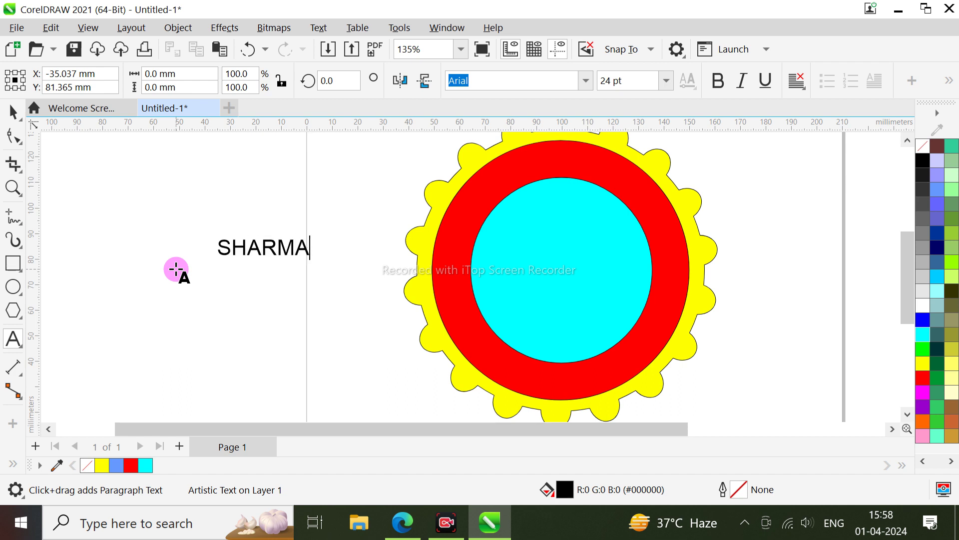
pyautogui.press('BackSpace')
pyautogui.press('BackSpace')
pyautogui.press('BackSpace')
pyautogui.press('BackSpace')
pyautogui.press('BackSpace')
pyautogui.press('BackSpace')
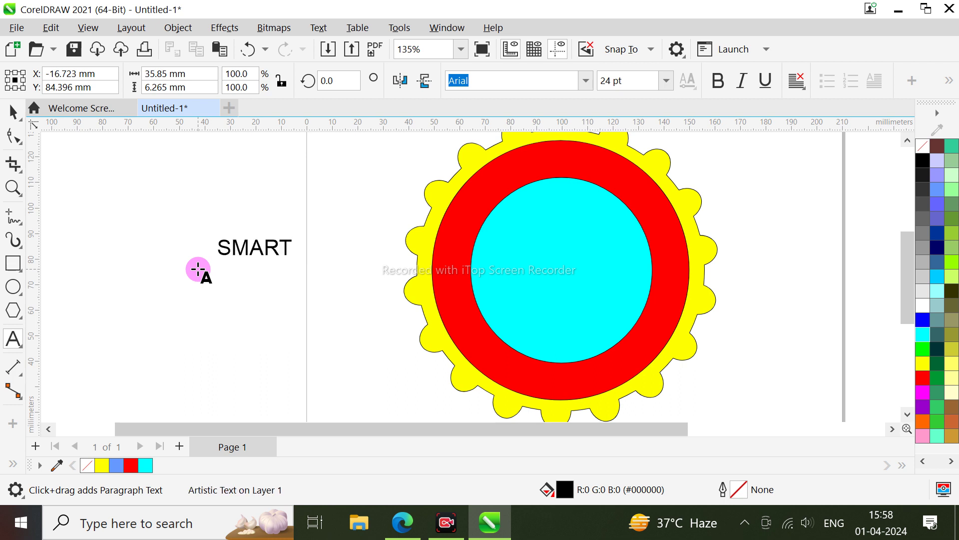
pyautogui.write('SMART COMPUTER')
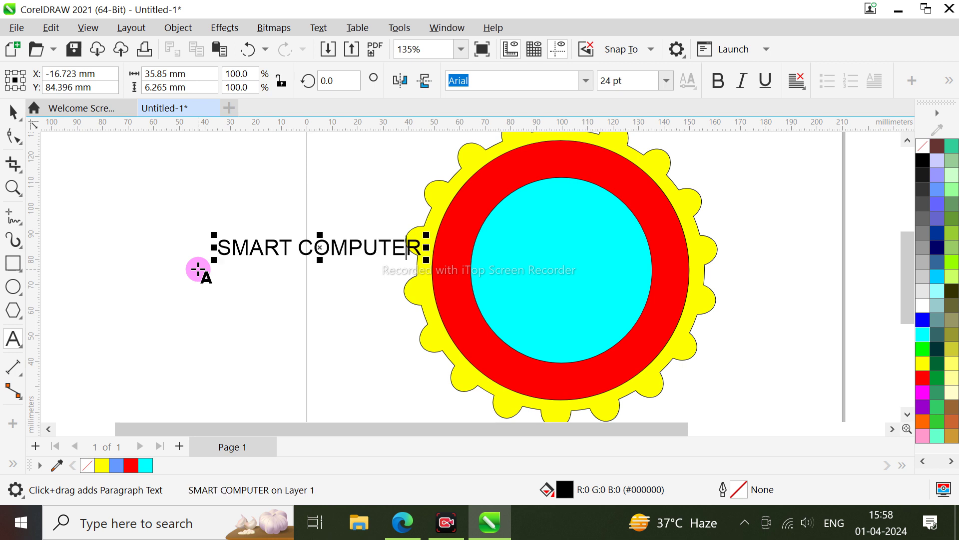
# Insert the words "INSTITUTE OF" between "SMART" and "COMPUTER" in the text
pyautogui.hotkey('ctrl', 'Left')
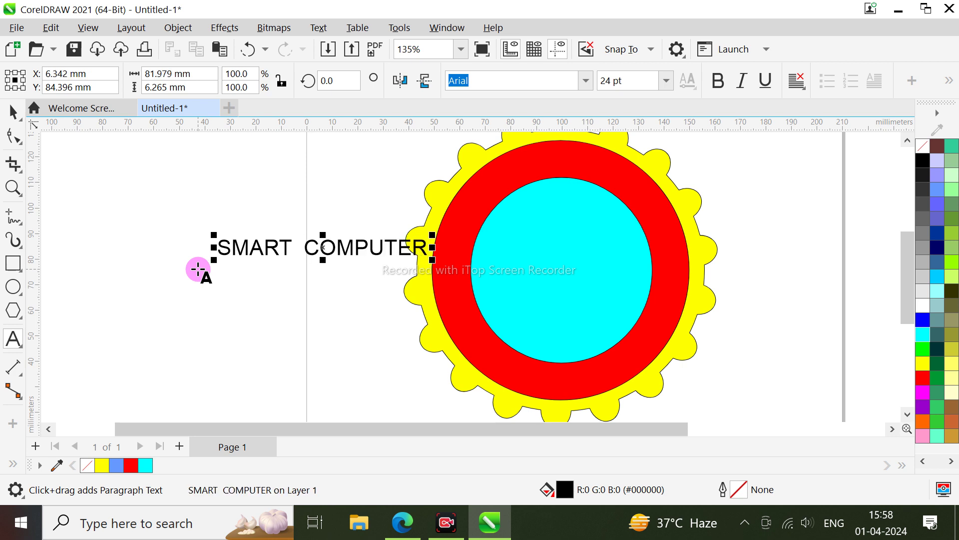
pyautogui.write('IN')
pyautogui.write('STITUT')
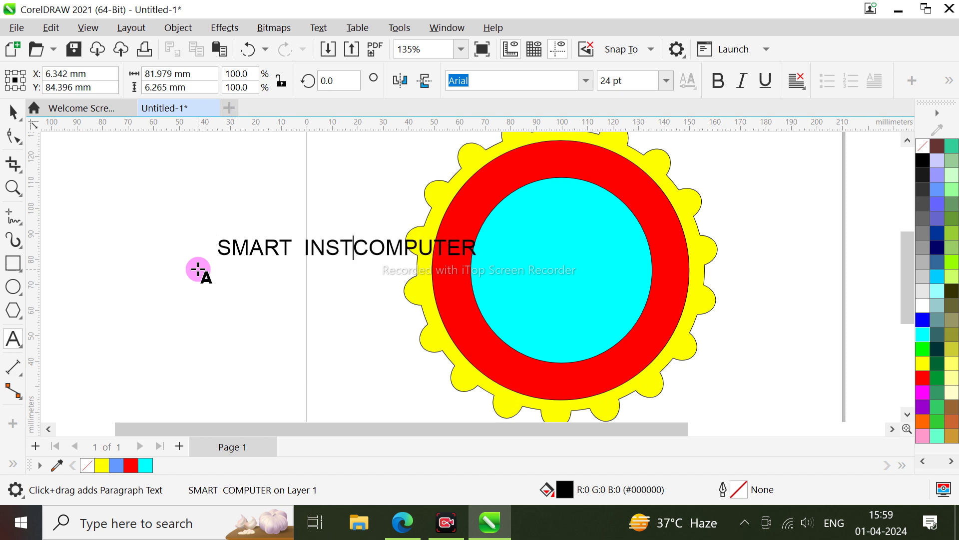
pyautogui.write('E')
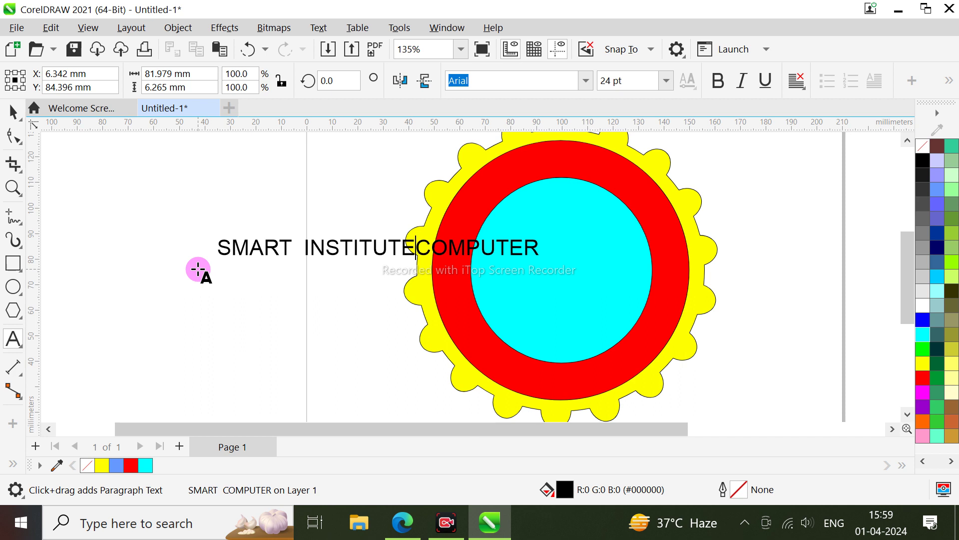
pyautogui.write(' OF')
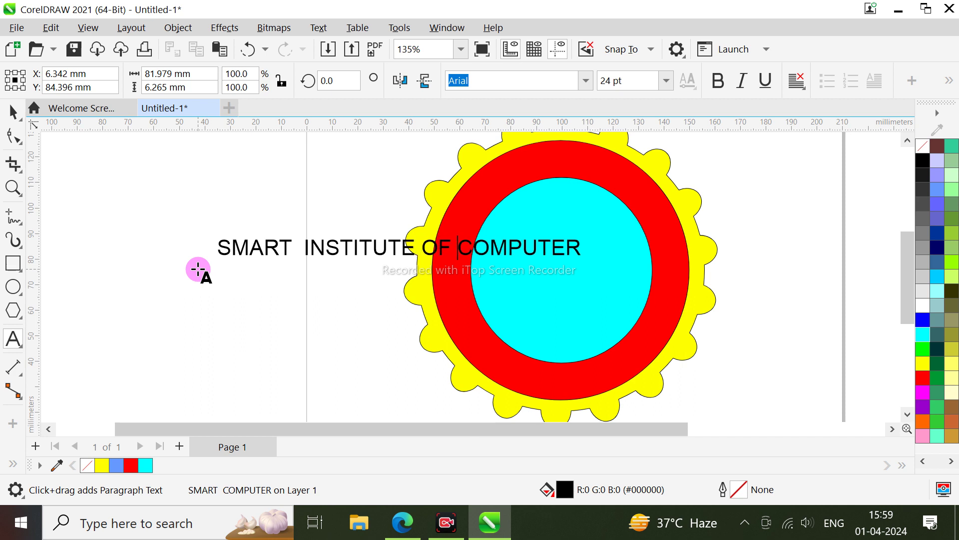
# Add the word "TECHNOLOGY" at the end of the text line and finish editing it
pyautogui.press('End')
pyautogui.press('Escape')
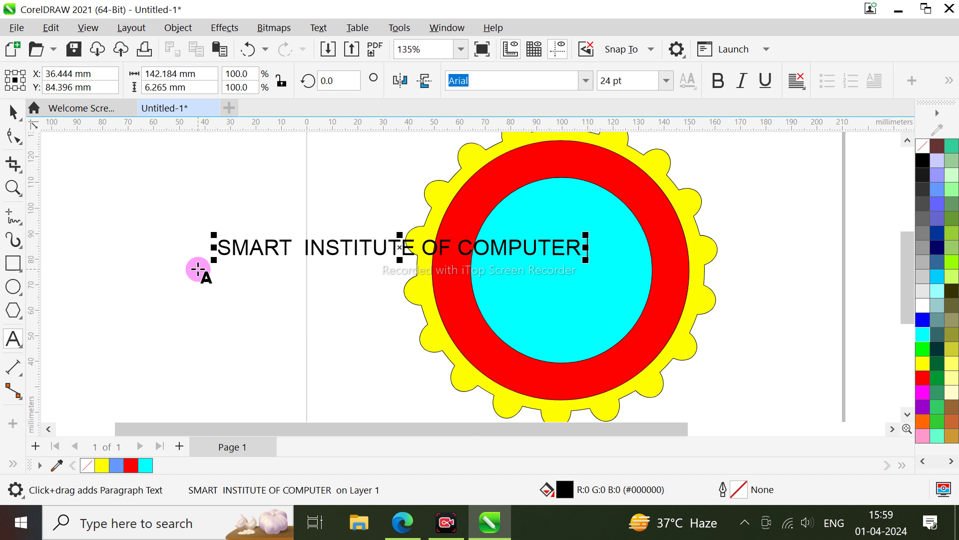
pyautogui.write('TECHNOLOGY')
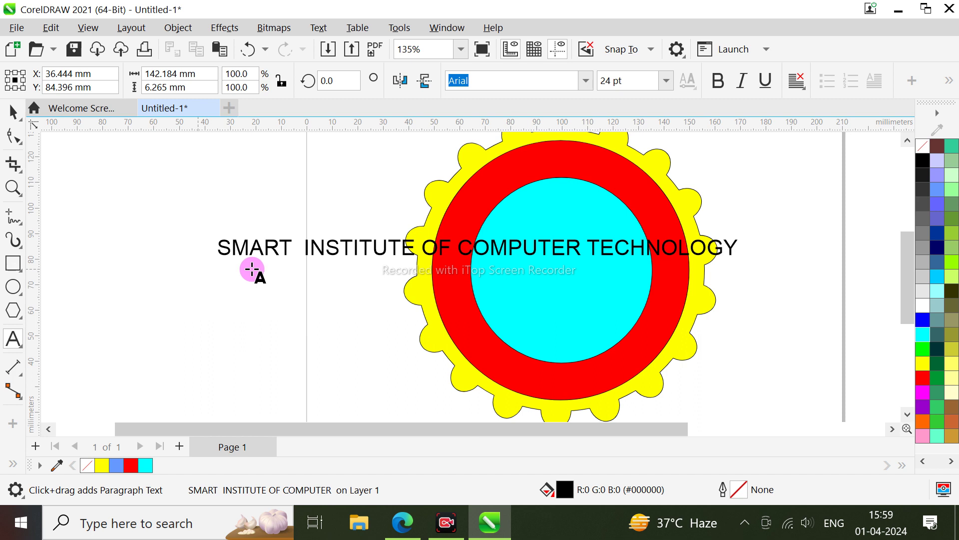
pyautogui.press('Escape')
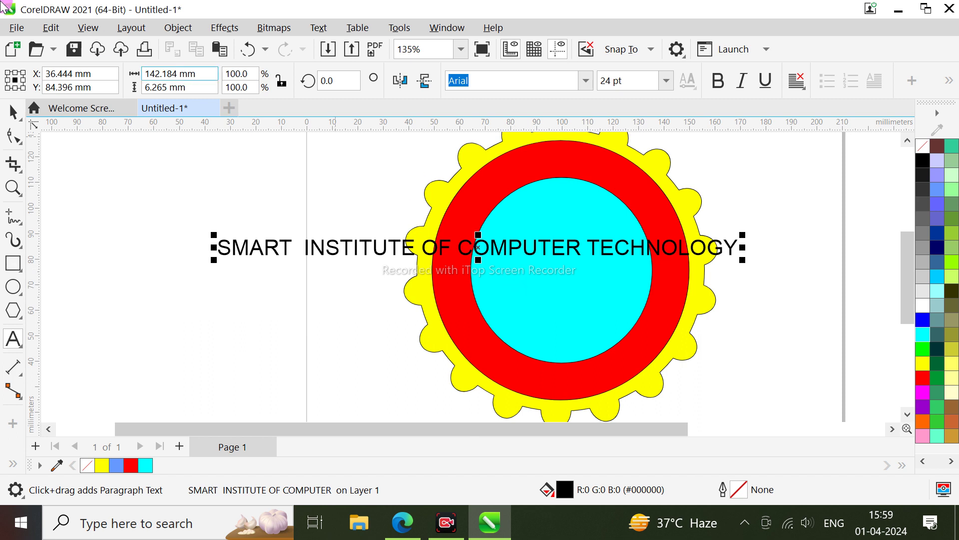
# Move the text line up across the upper part of the red ring, centred at about X 89 mm, Y 115 mm
pyautogui.click(14, 115)
pyautogui.scroll(-1, 499, 220)
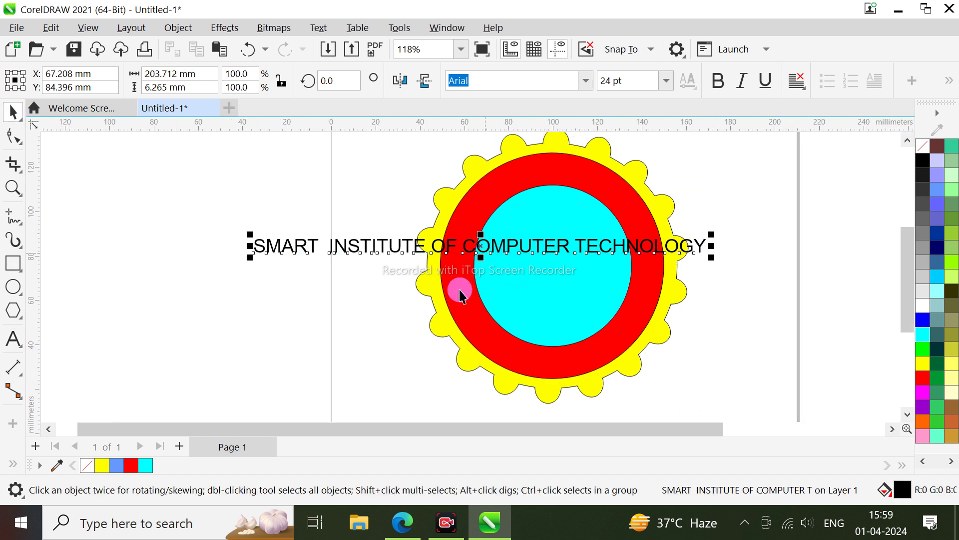
pyautogui.moveTo(429, 428)
pyautogui.mouseDown()
pyautogui.moveTo(493, 433)
pyautogui.moveTo(489, 425)
pyautogui.mouseUp()
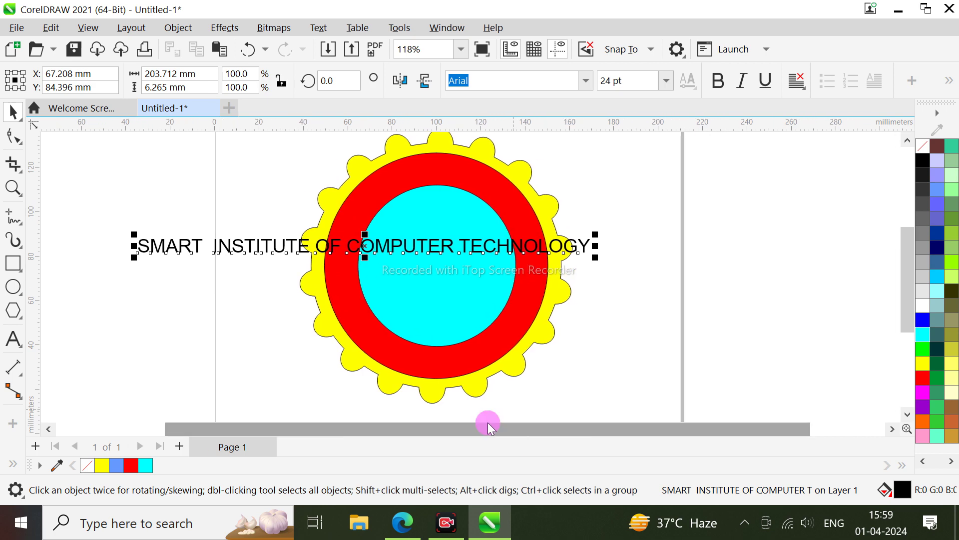
pyautogui.moveTo(317, 258); pyautogui.dragTo(348, 179)
pyautogui.scroll(2, 374, 179)
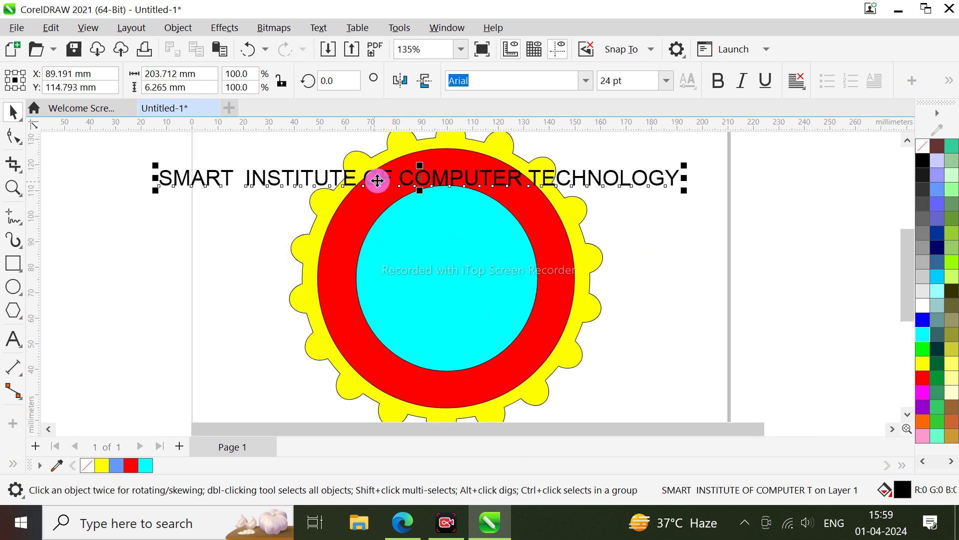
# Set the text's font to Arial Rounded MT Bold and fill it with white
pyautogui.click(586, 80)
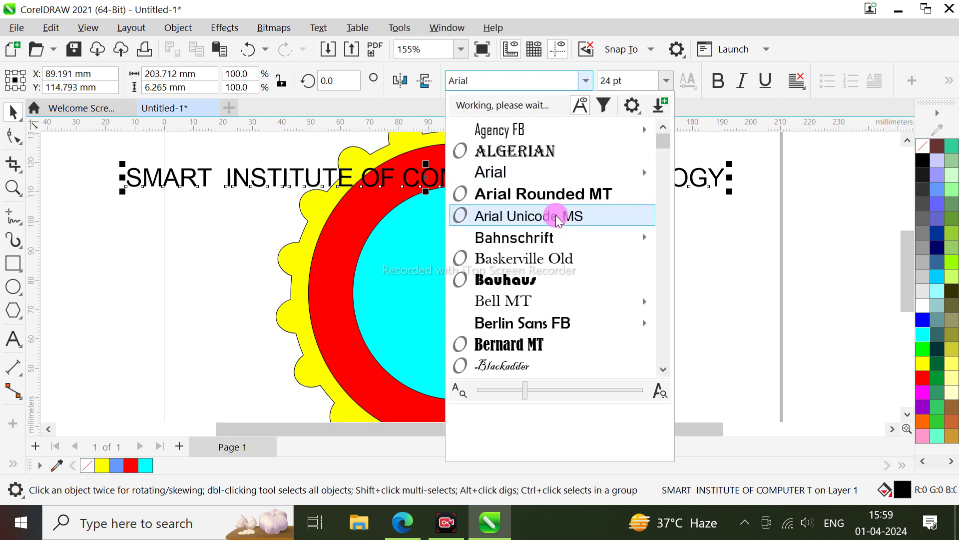
pyautogui.click(528, 194)
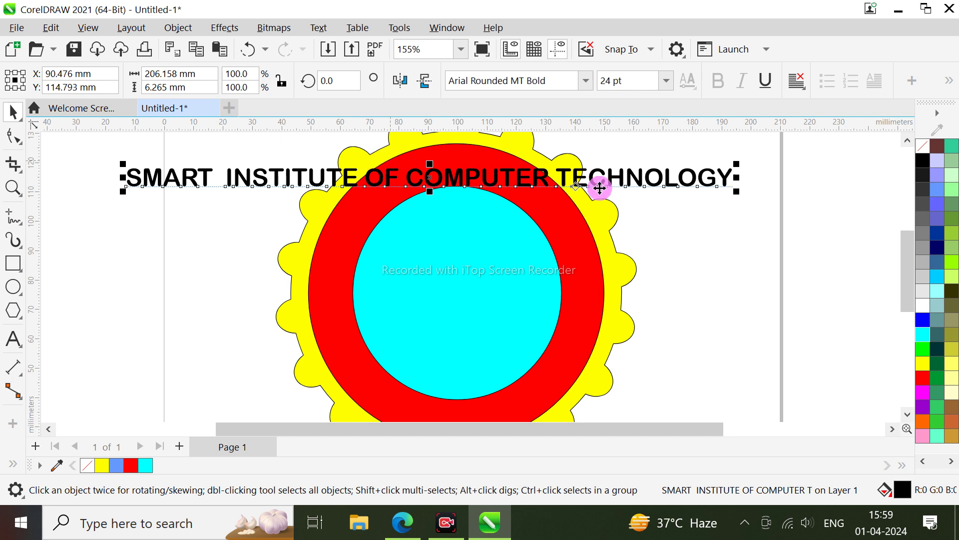
pyautogui.click(918, 307)
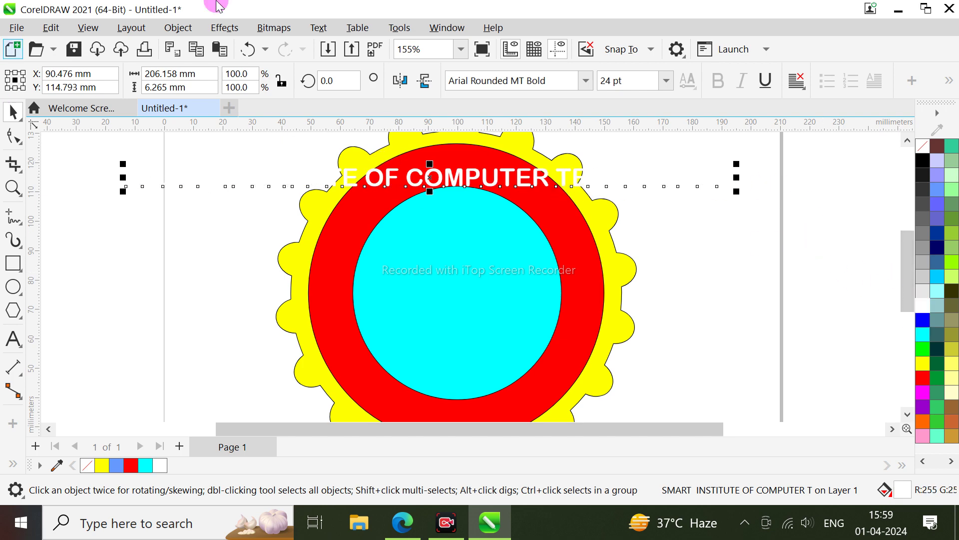
# Fit the white text to the red circle's path, offset -8.0 mm so it curves inside the red ring
pyautogui.click(319, 28)
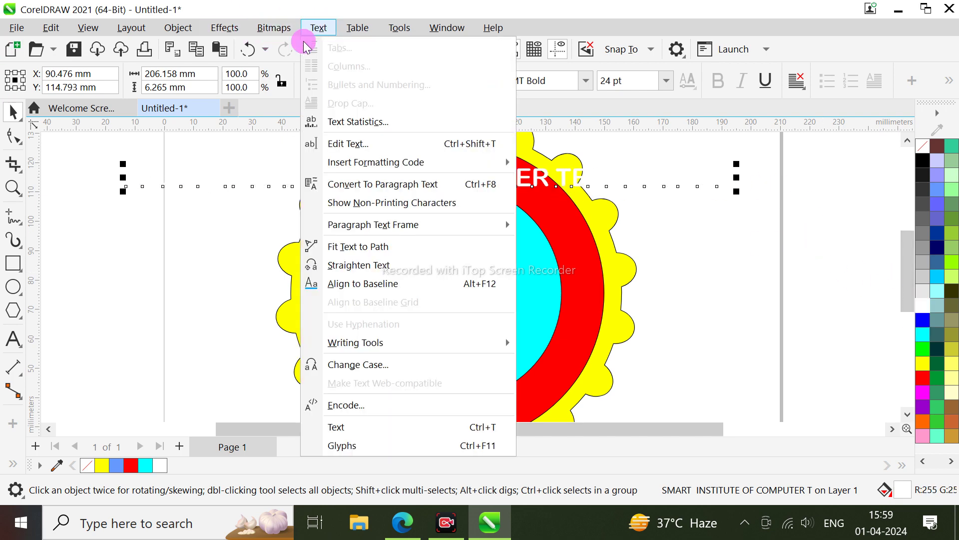
pyautogui.click(343, 245)
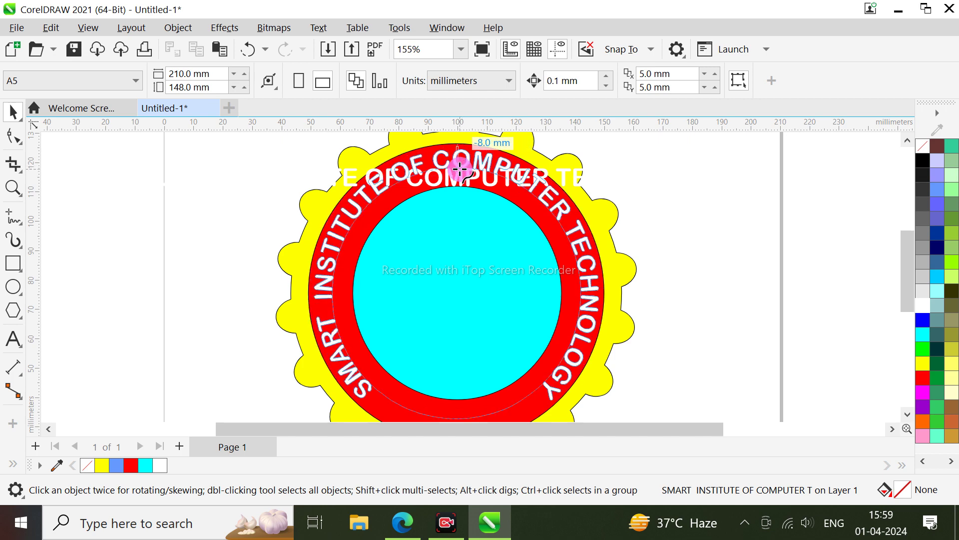
pyautogui.click(460, 175)
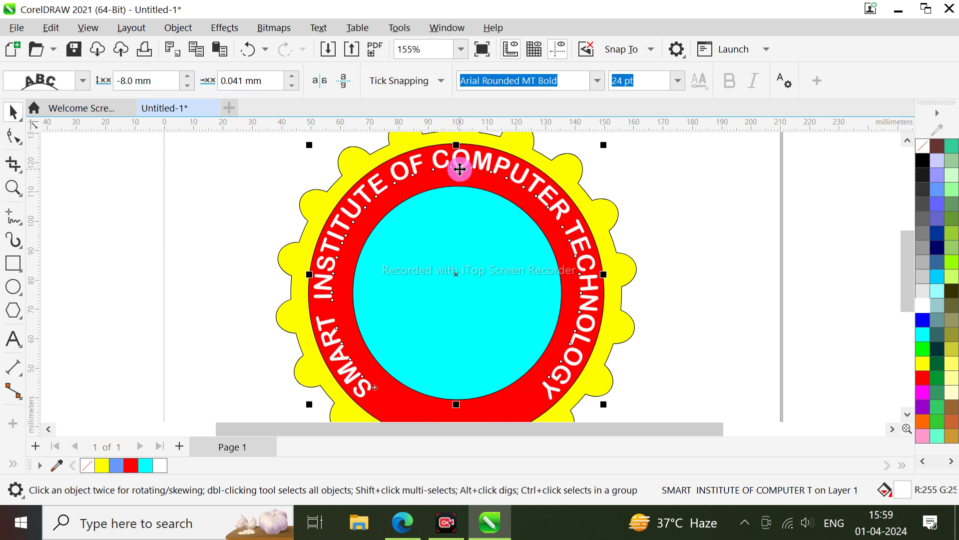
# Enlarge the cyan circle to about 78 by 80 mm and slide the curved text along its path to an offset of about 3 mm
pyautogui.click(376, 220)
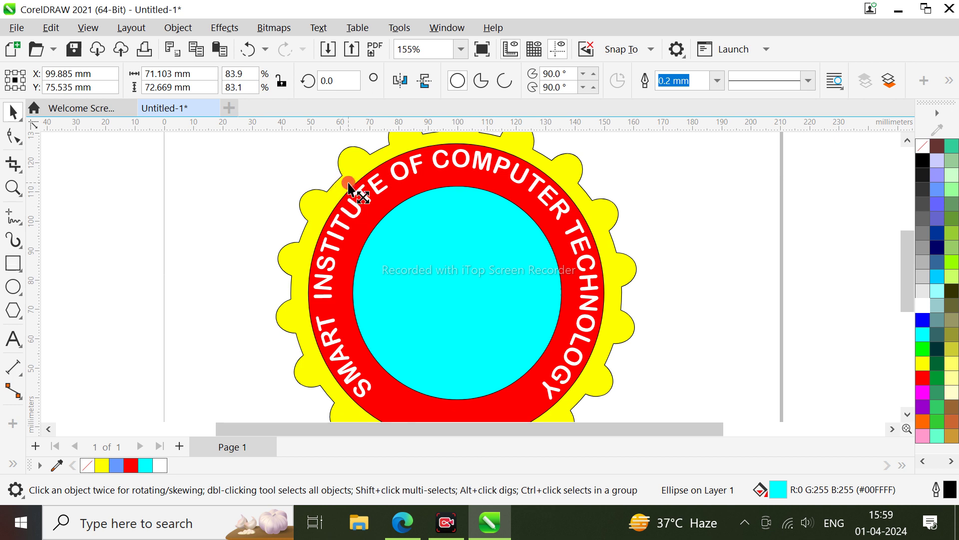
pyautogui.moveTo(348, 182); pyautogui.dragTo(336, 171)
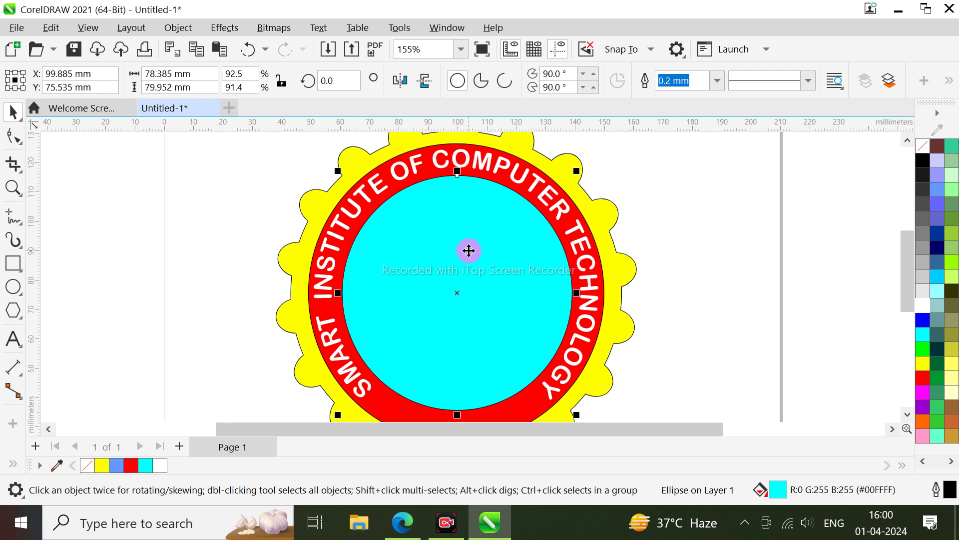
pyautogui.click(345, 371)
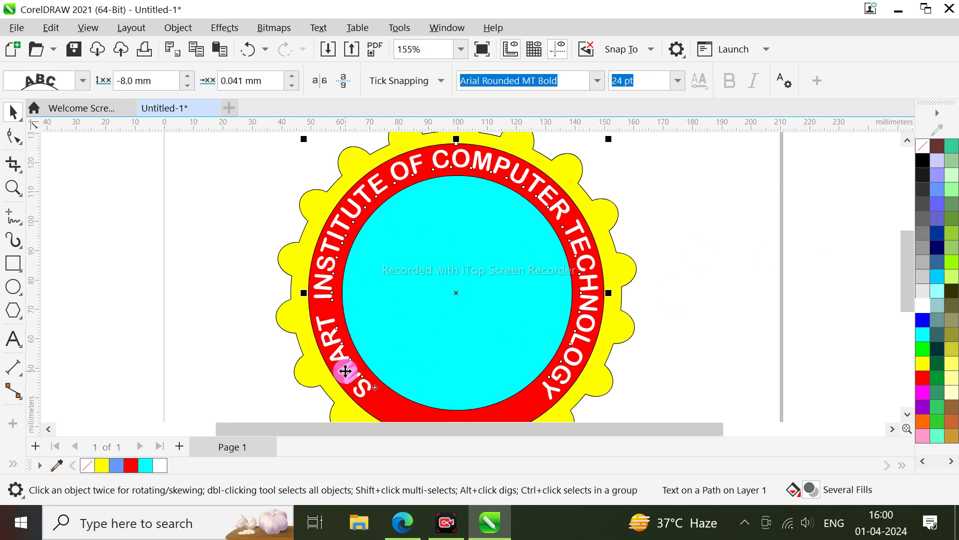
pyautogui.moveTo(345, 371); pyautogui.dragTo(341, 360)
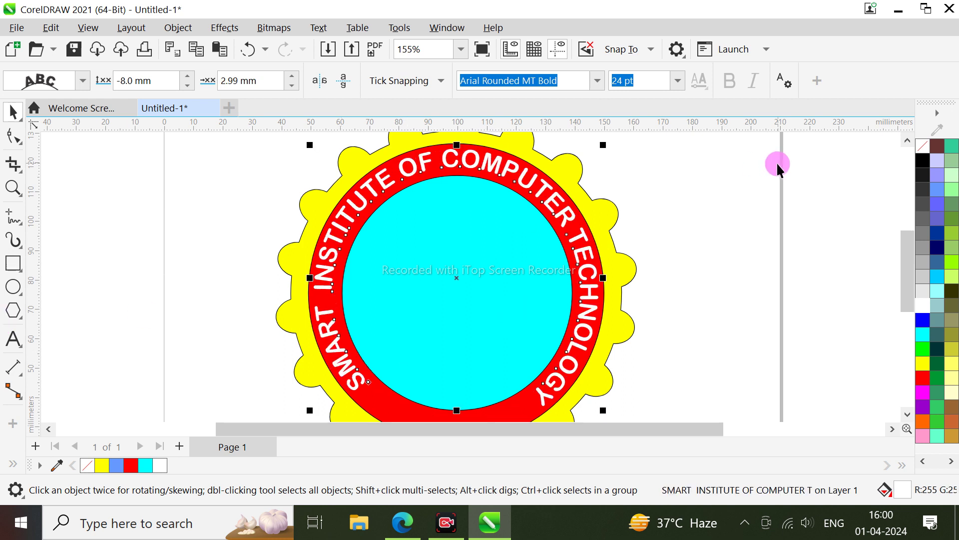
# Draw two straight lines about 11.5 mm long across the red ring, one beside the S of "SMART" and one beside the Y of "TECHNOLOGY"
pyautogui.moveTo(913, 246); pyautogui.dragTo(907, 268)
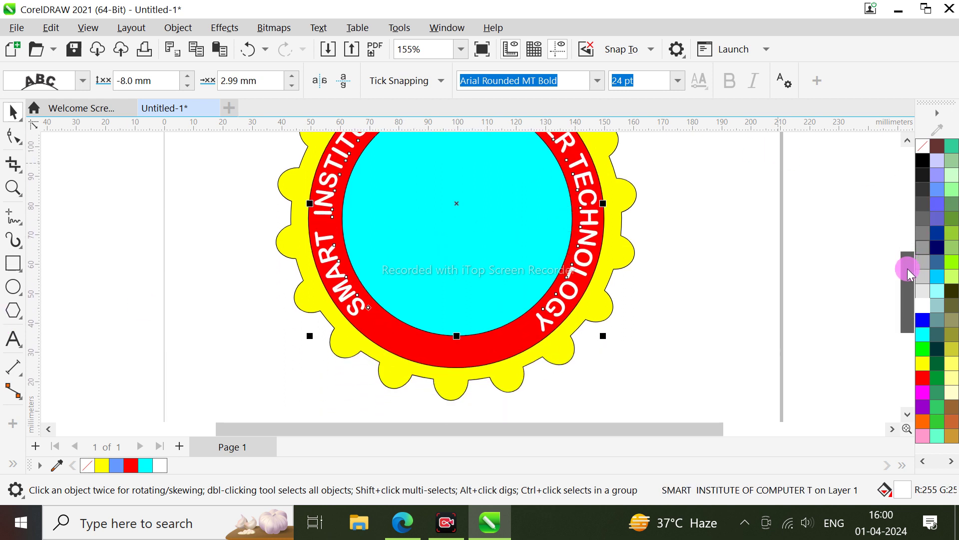
pyautogui.click(140, 249)
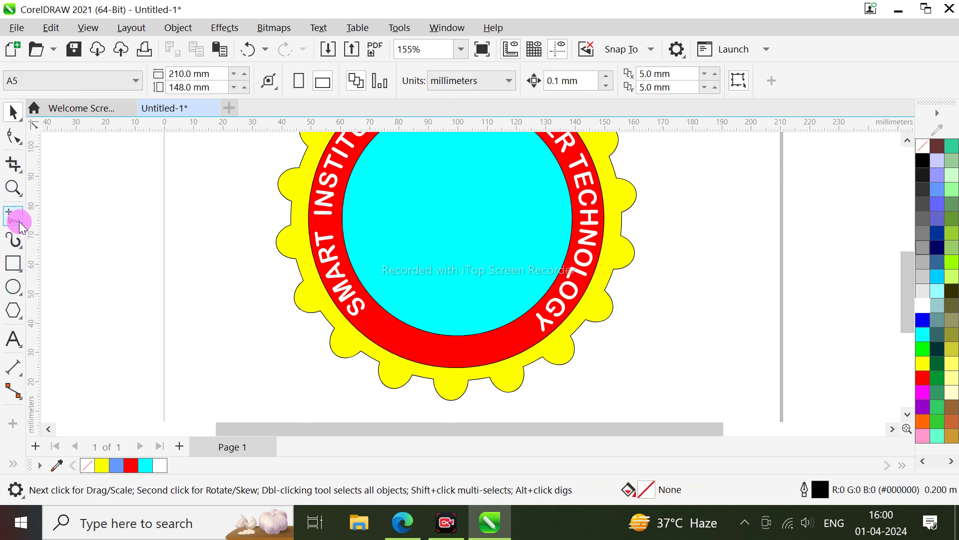
pyautogui.moveTo(21, 226); pyautogui.dragTo(44, 231)
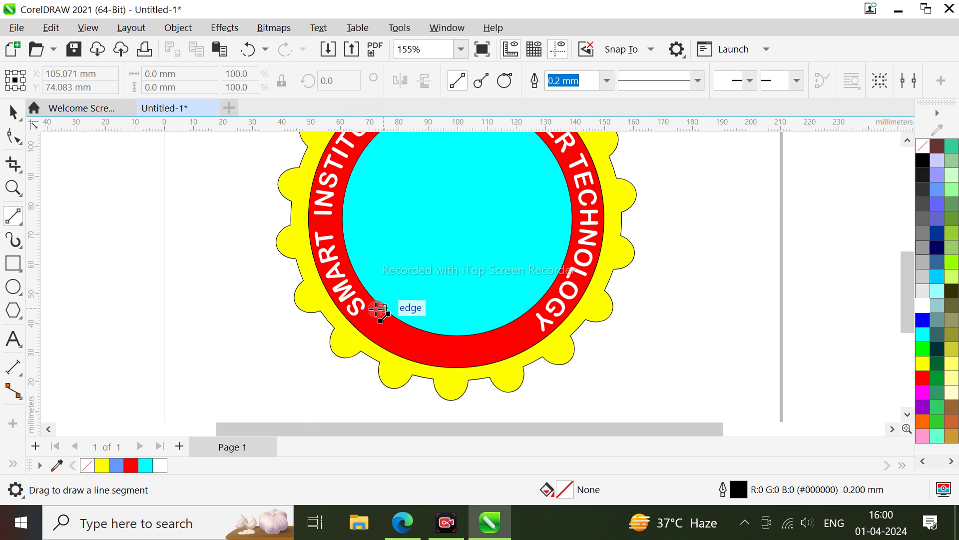
pyautogui.moveTo(378, 309); pyautogui.dragTo(355, 327)
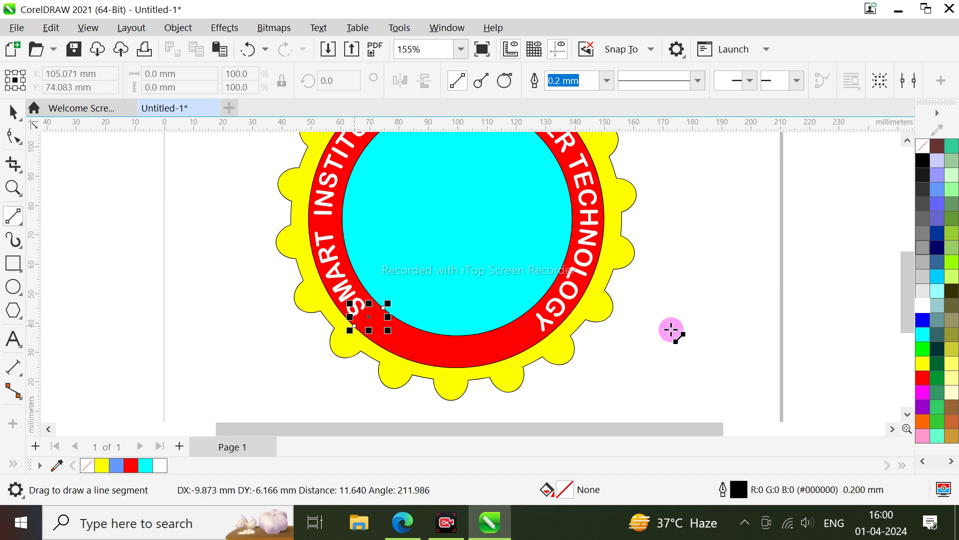
pyautogui.scroll(1, 531, 330)
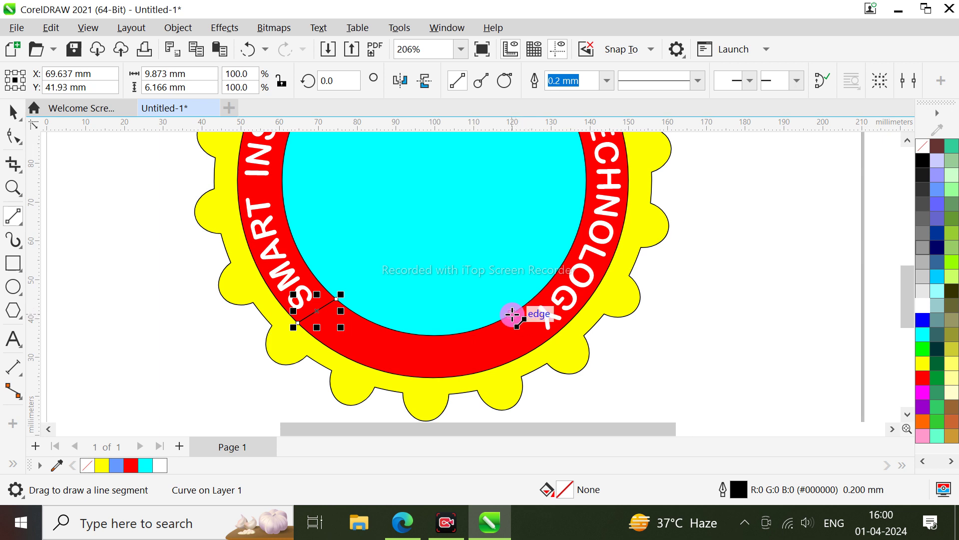
pyautogui.moveTo(515, 315); pyautogui.dragTo(551, 339)
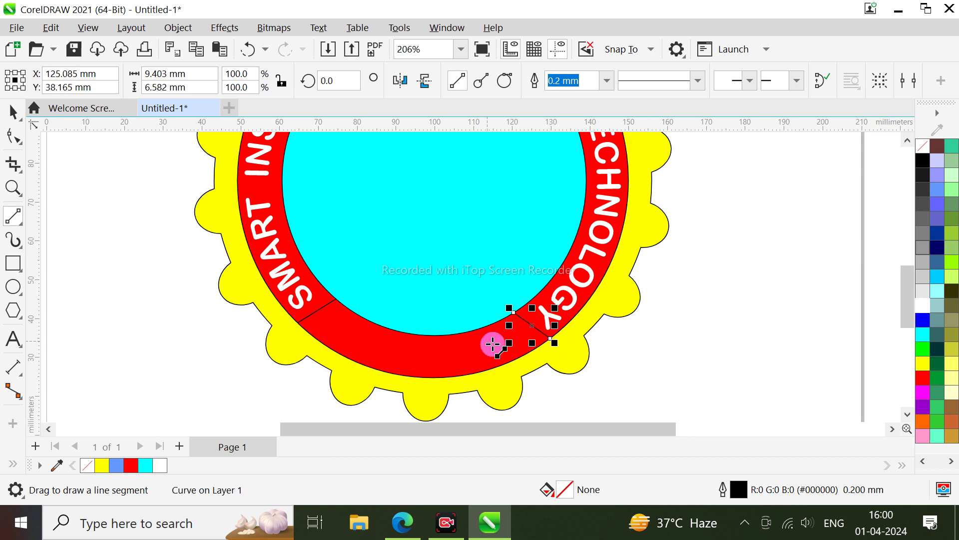
pyautogui.click(13, 112)
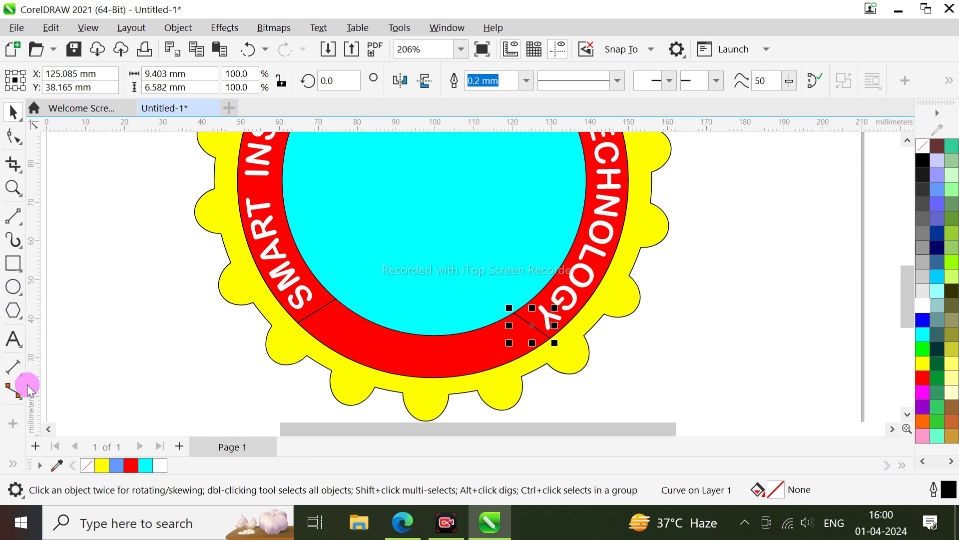
pyautogui.click(19, 466)
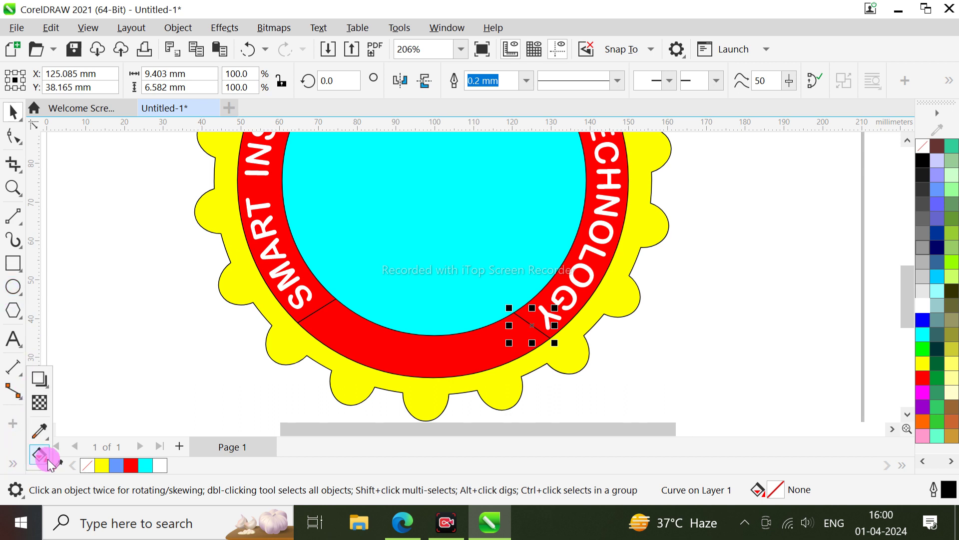
pyautogui.click(49, 460)
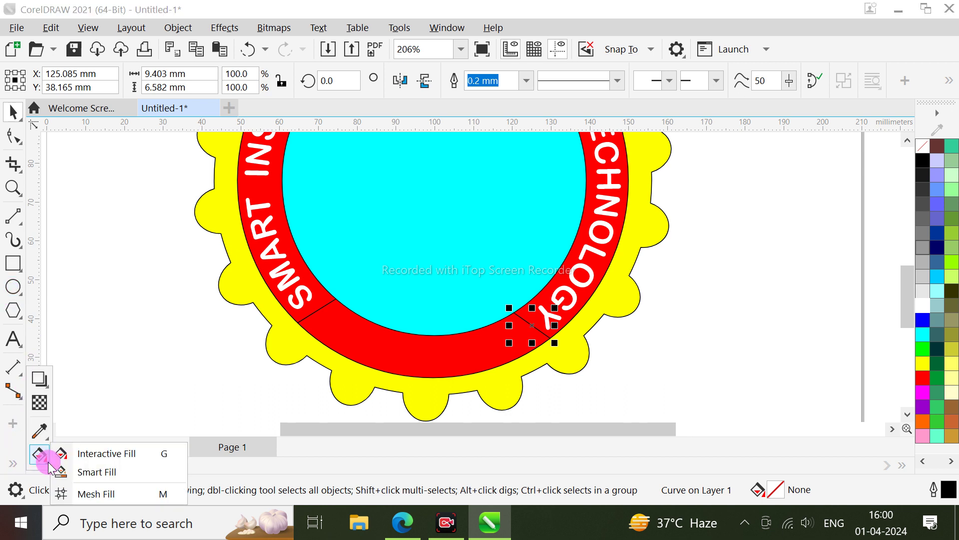
pyautogui.click(73, 465)
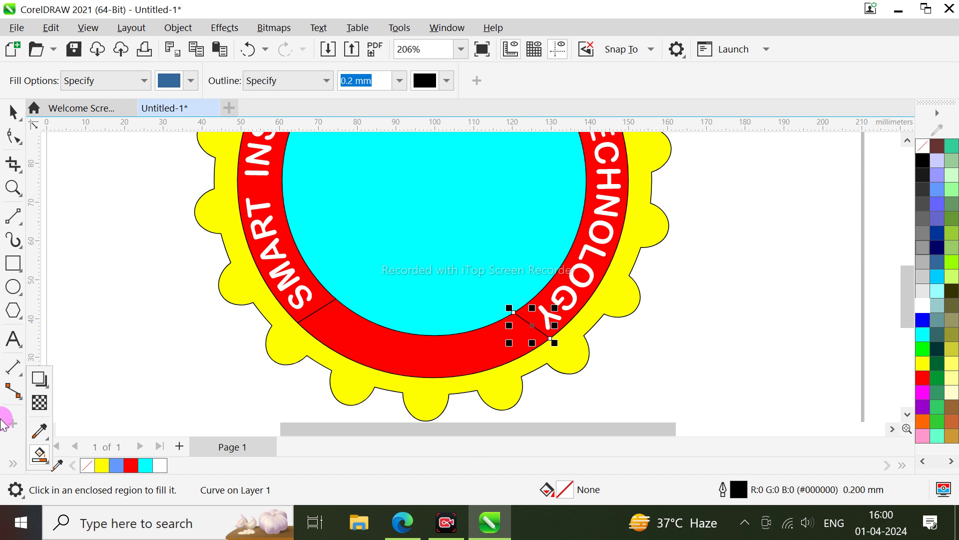
pyautogui.click(43, 456)
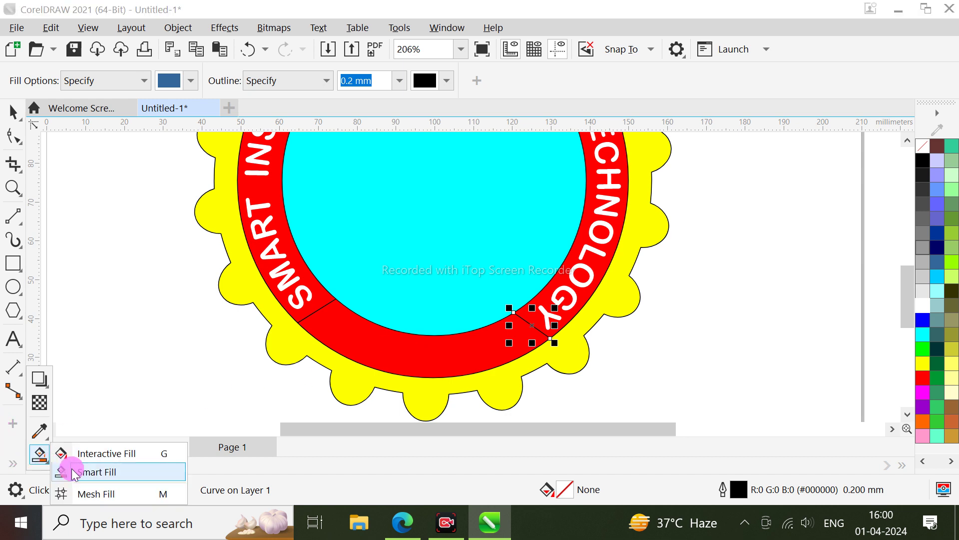
pyautogui.click(74, 472)
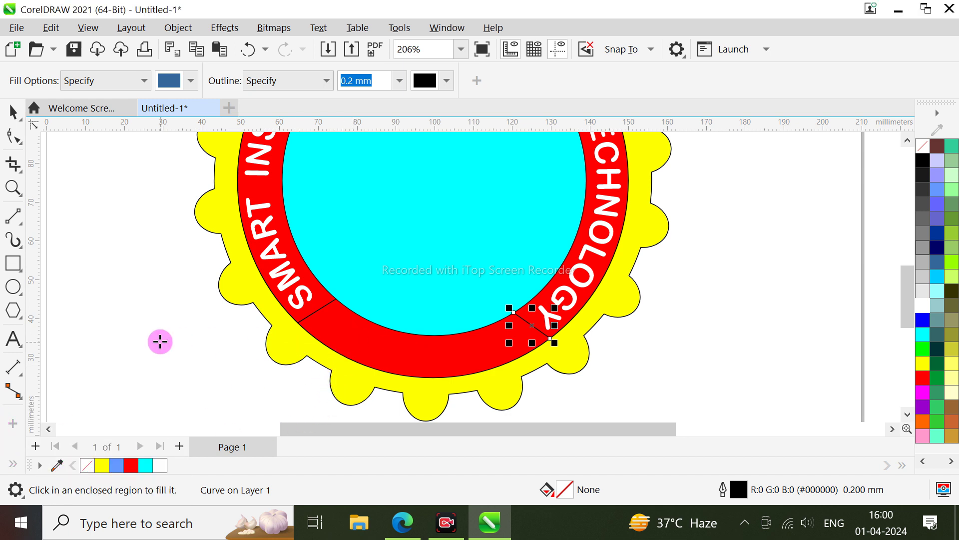
pyautogui.click(179, 394)
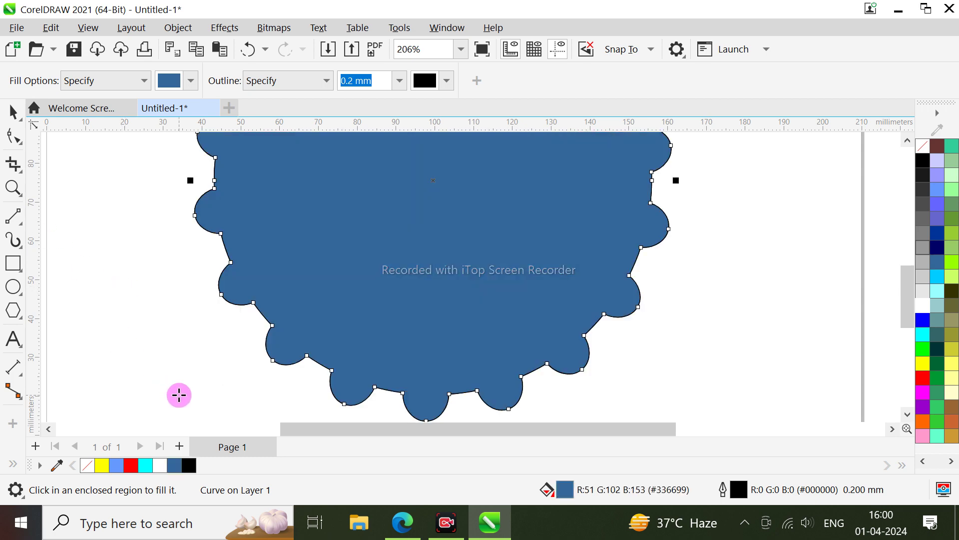
pyautogui.hotkey('ctrl', 'z')
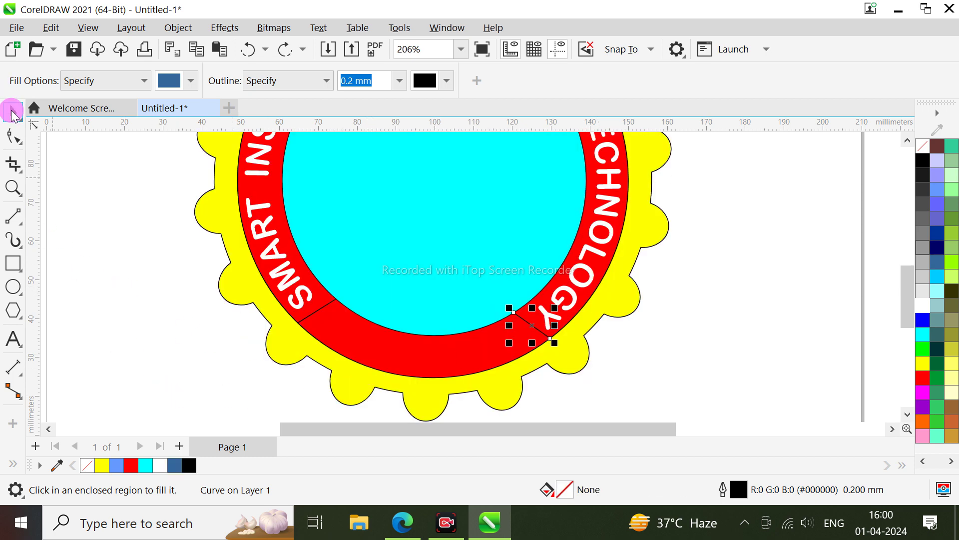
pyautogui.click(13, 113)
pyautogui.click(655, 358)
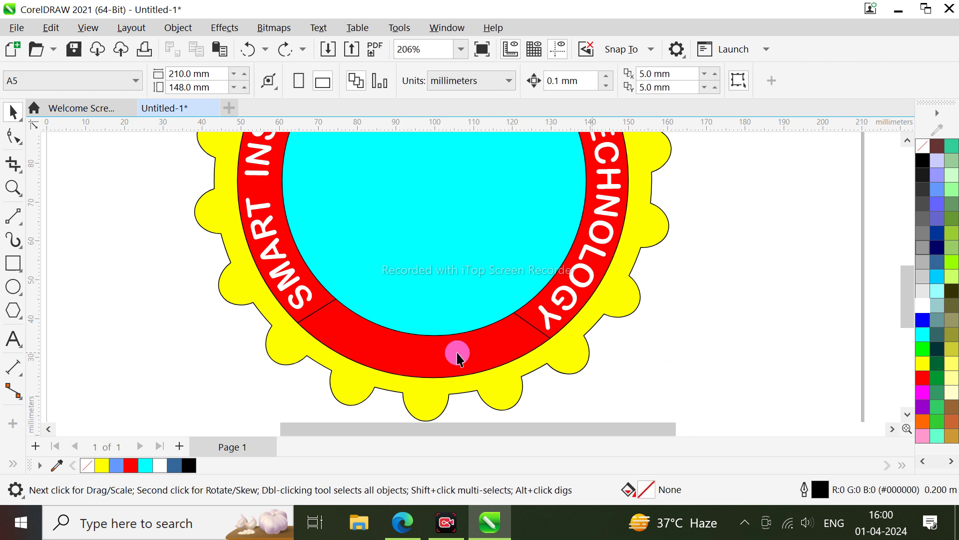
# Use Smart Fill to create a steel-blue (#336699) segment in the lower part of the red ring between the two lines
pyautogui.click(14, 464)
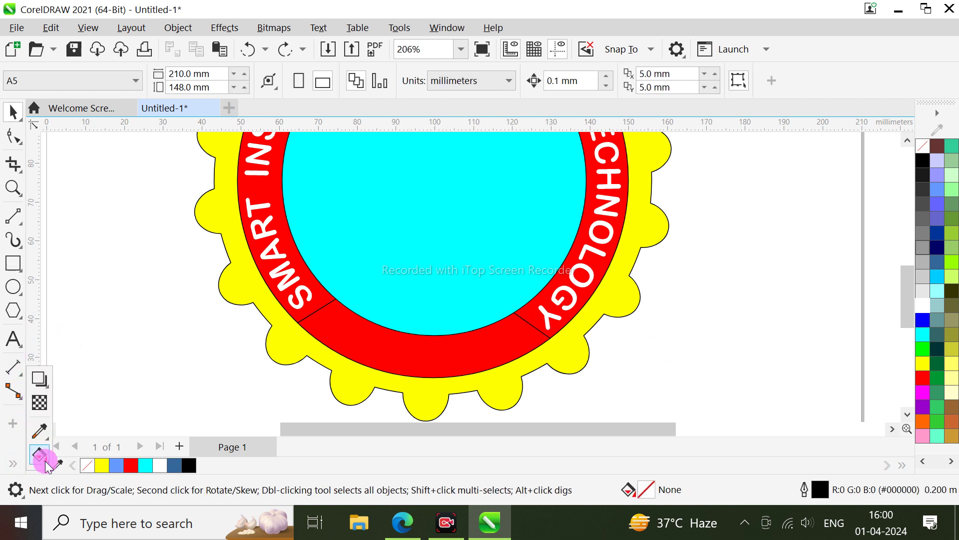
pyautogui.click(50, 462)
pyautogui.click(95, 471)
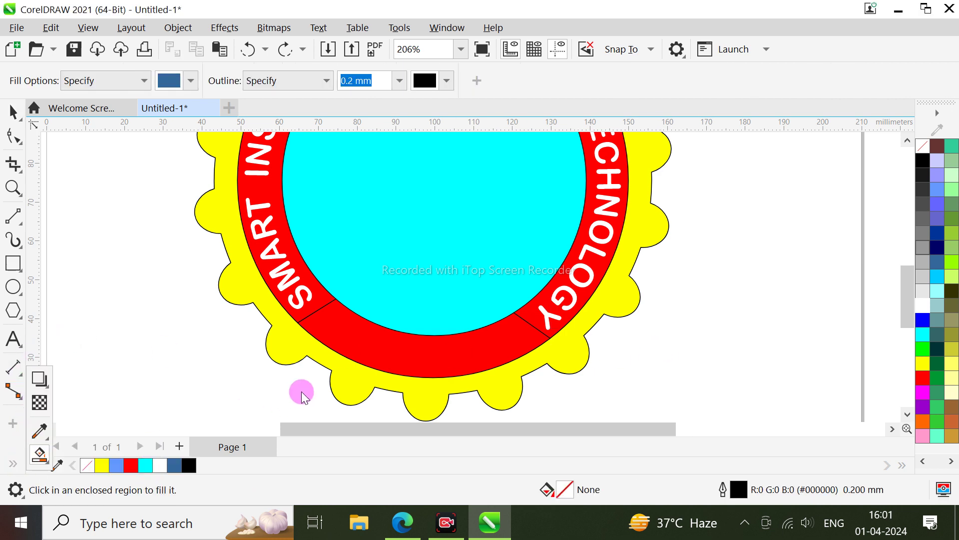
pyautogui.click(374, 344)
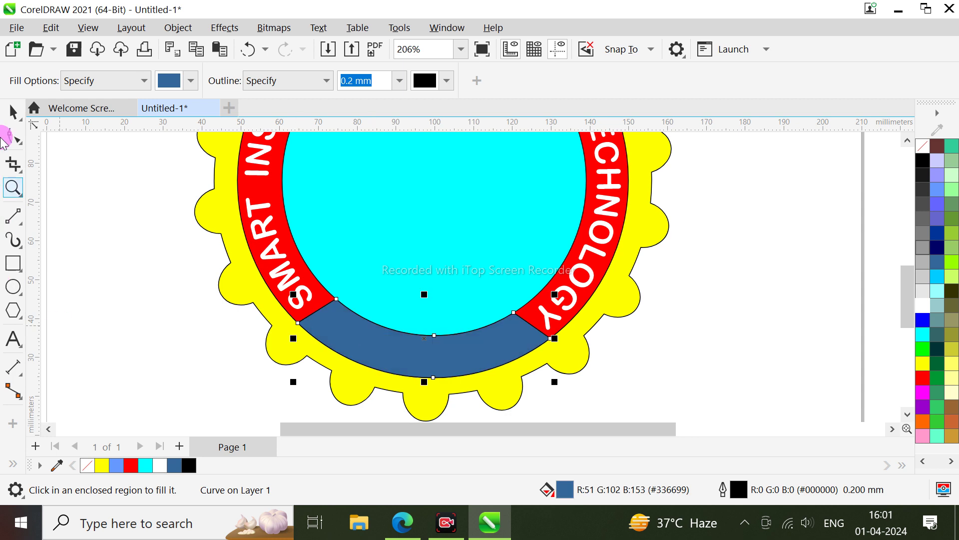
# Recolour the new lower ring segment, trying blue, cyan and magenta before applying sky blue (#00CCFF)
pyautogui.click(921, 330)
pyautogui.click(921, 321)
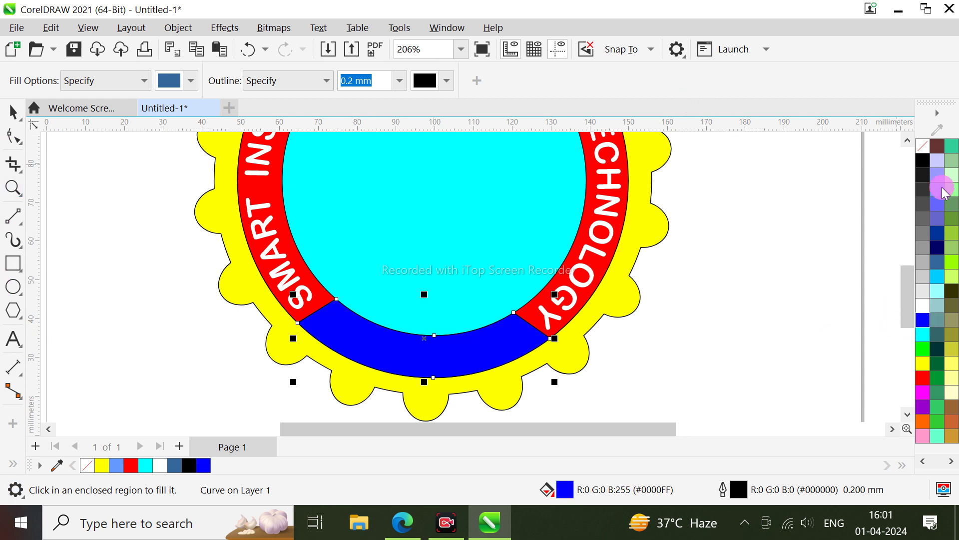
pyautogui.click(922, 336)
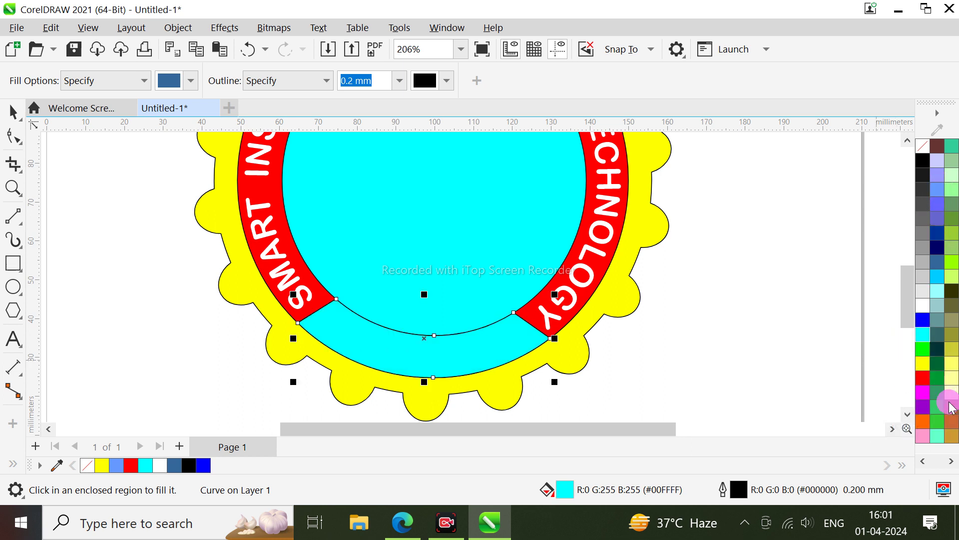
pyautogui.click(926, 406)
pyautogui.click(919, 393)
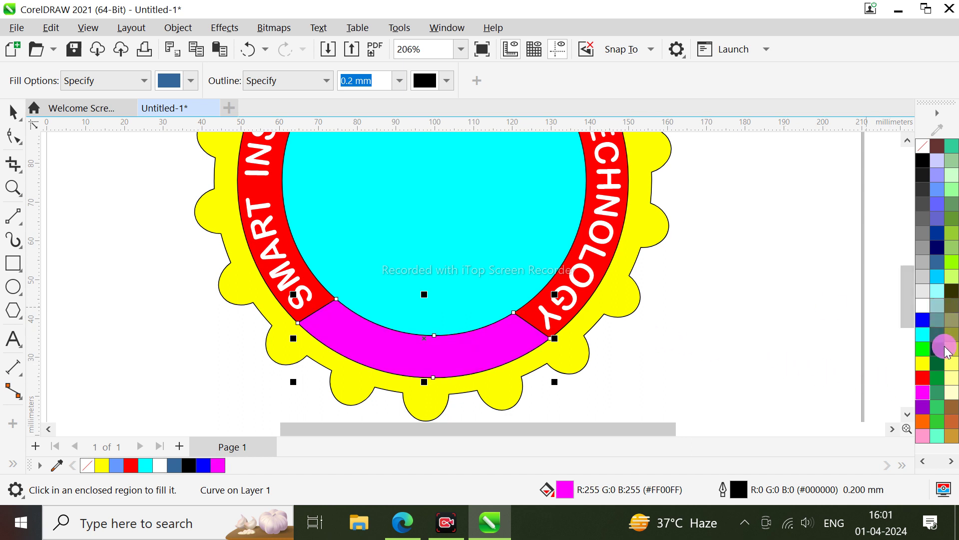
pyautogui.click(938, 276)
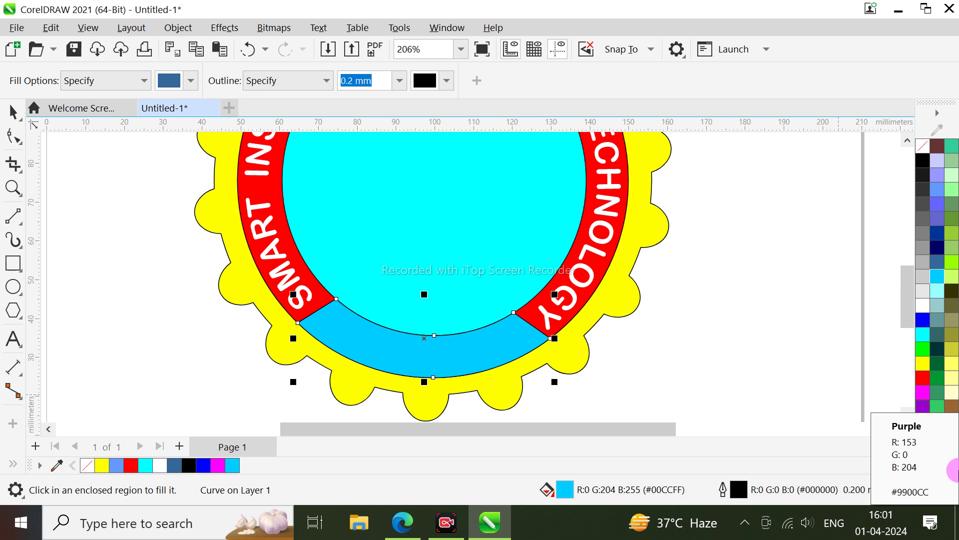
# Fill the lower ring segment with dark green (#006633)
pyautogui.click(937, 364)
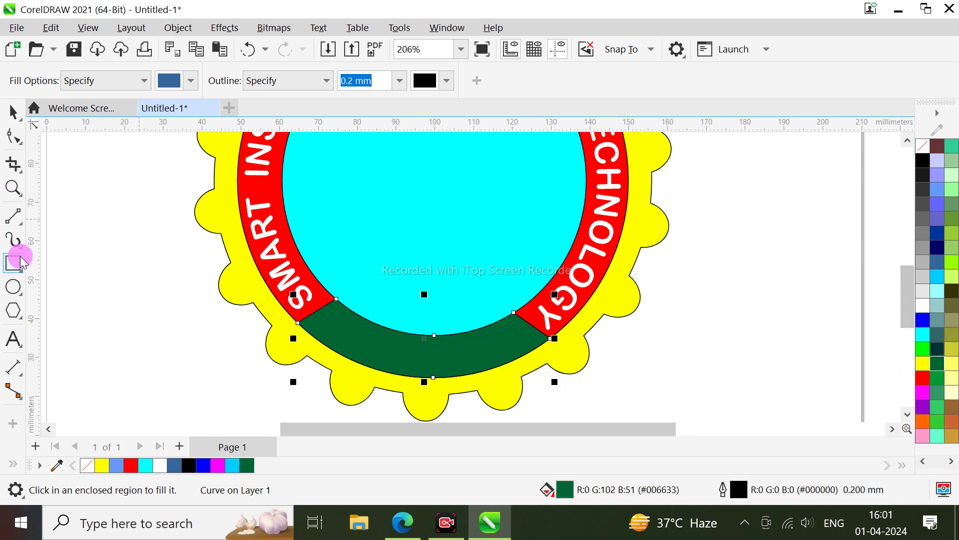
pyautogui.click(13, 119)
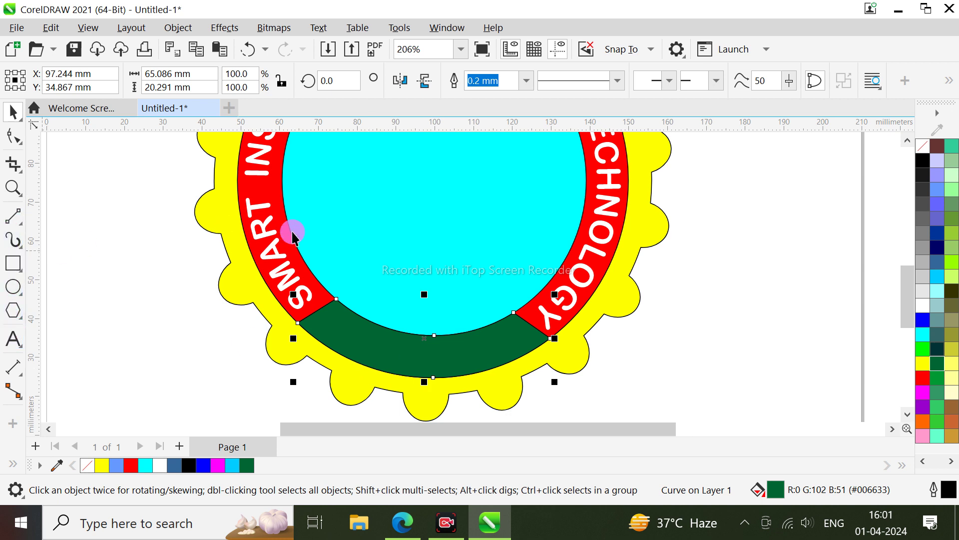
# Draw a narrow upright ellipse about 3.8 by 7.3 mm in the blank area beside the badge's upper-left edge
pyautogui.scroll(-1, 319, 261)
pyautogui.moveTo(907, 313); pyautogui.dragTo(903, 270)
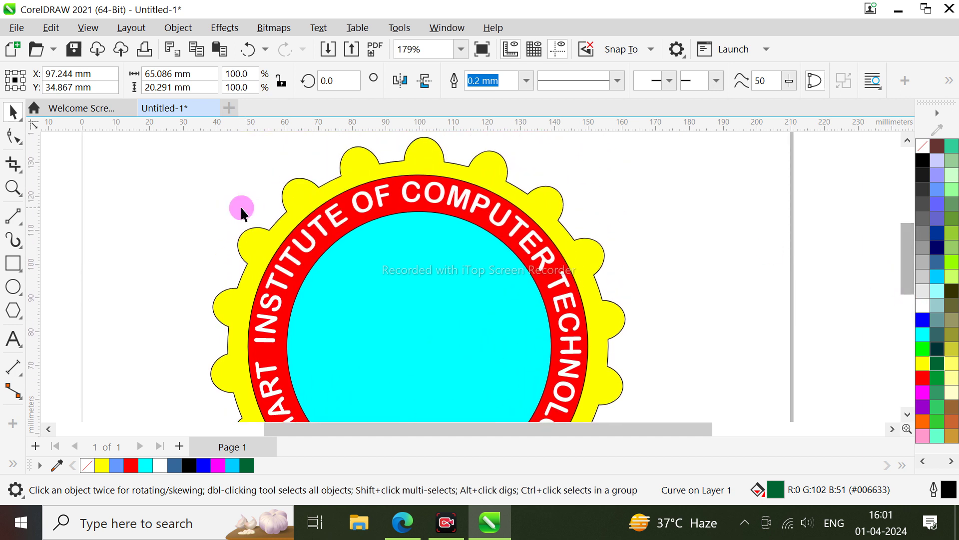
pyautogui.scroll(1, 212, 158)
pyautogui.scroll(1, 212, 165)
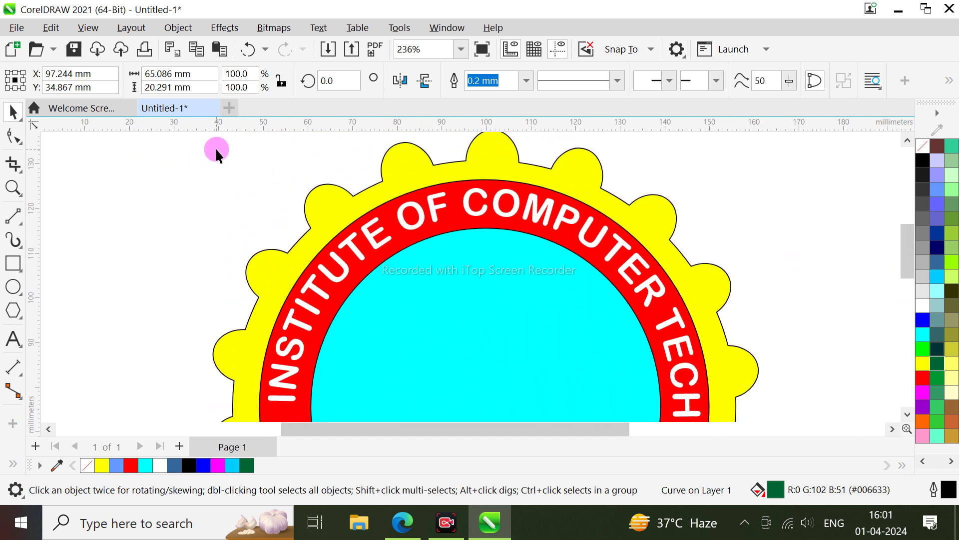
pyautogui.click(13, 286)
pyautogui.moveTo(165, 168); pyautogui.dragTo(182, 200)
pyautogui.scroll(3, 175, 178)
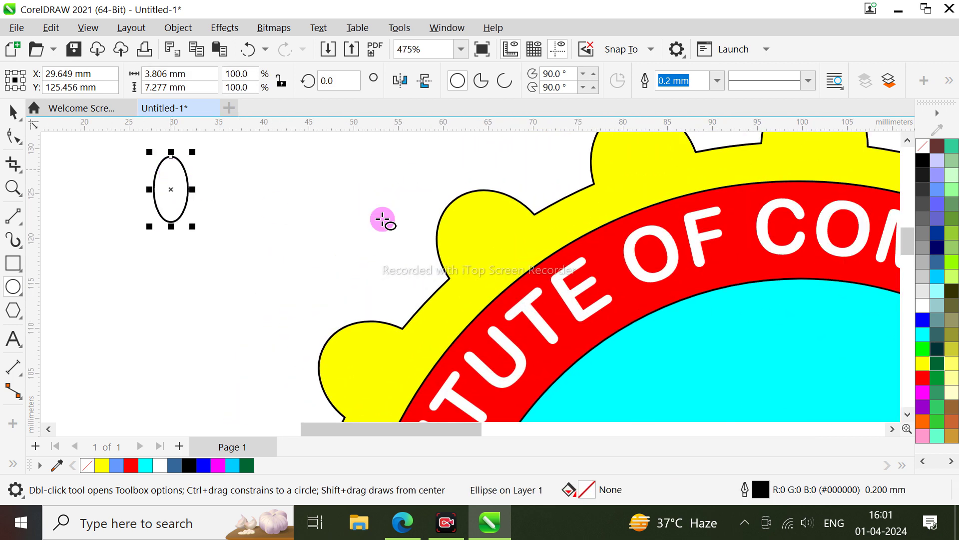
pyautogui.click(13, 112)
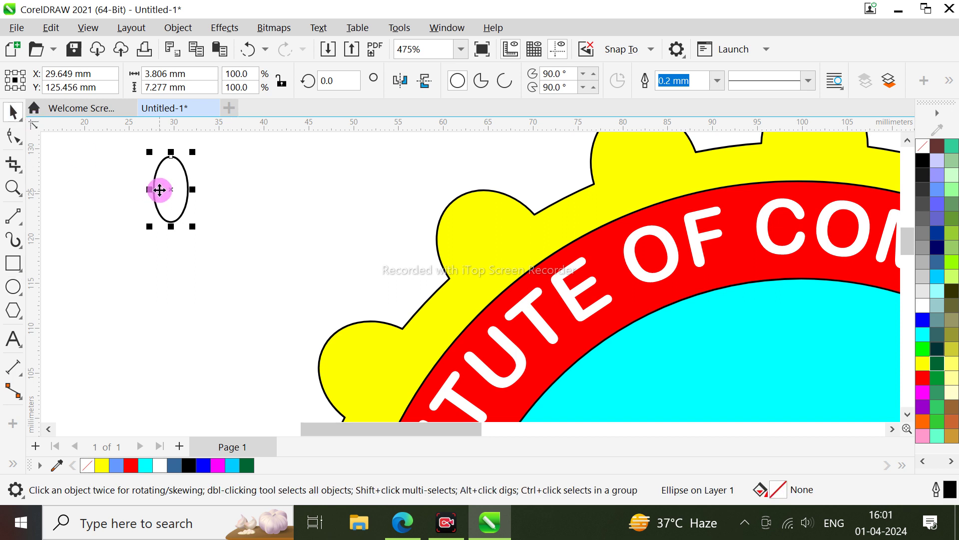
# Duplicate the small ellipse onto itself and skew the copy to the right to form a second petal about 4.6 mm wide
pyautogui.hotkey('ctrl', 'd')
pyautogui.moveTo(212, 150); pyautogui.dragTo(170, 189)
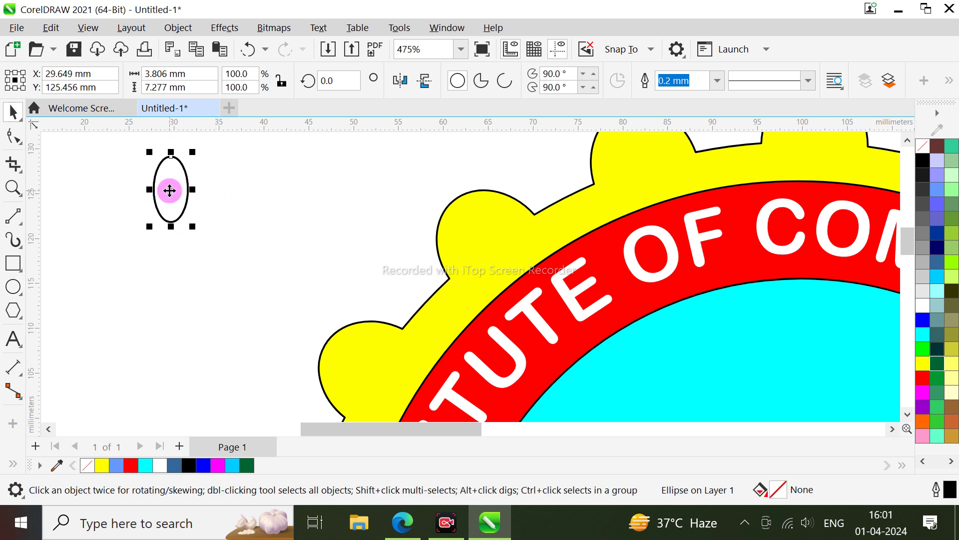
pyautogui.click(168, 182)
pyautogui.moveTo(171, 150); pyautogui.dragTo(195, 161)
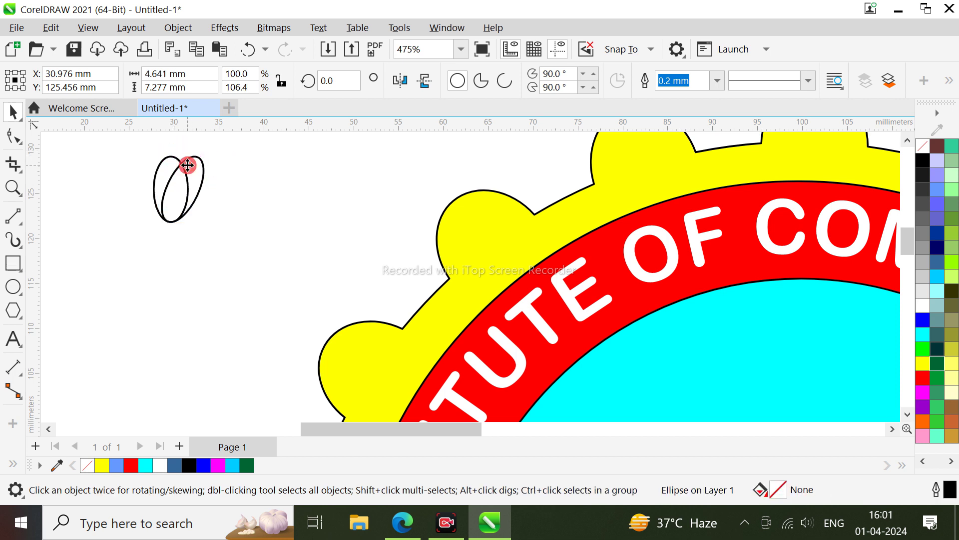
pyautogui.press('F10')
pyautogui.press('space')
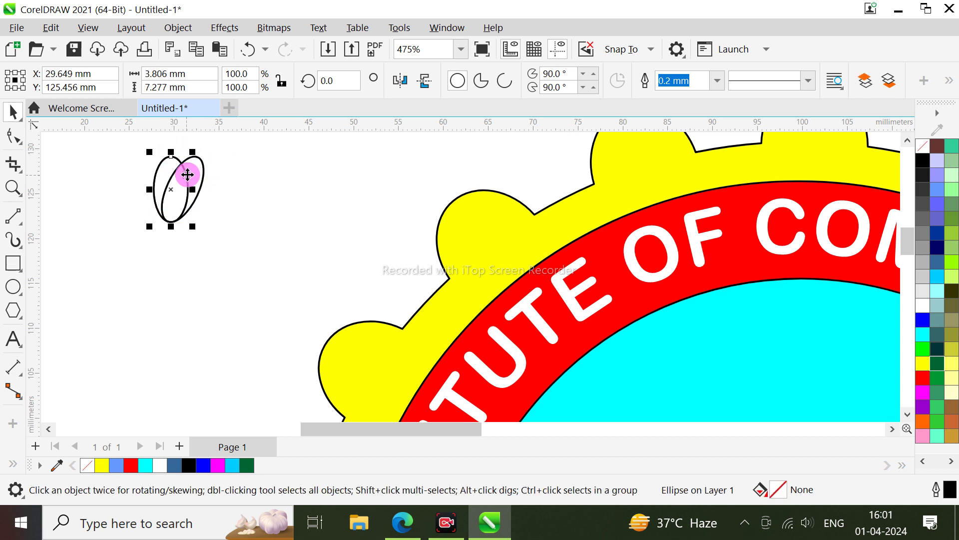
# Add another, more slanted petal on the right and mirror a copy of the two right-leaning petals horizontally
pyautogui.moveTo(209, 156); pyautogui.dragTo(184, 202)
pyautogui.hotkey('ctrl', 'd')
pyautogui.click(210, 172)
pyautogui.click(399, 83)
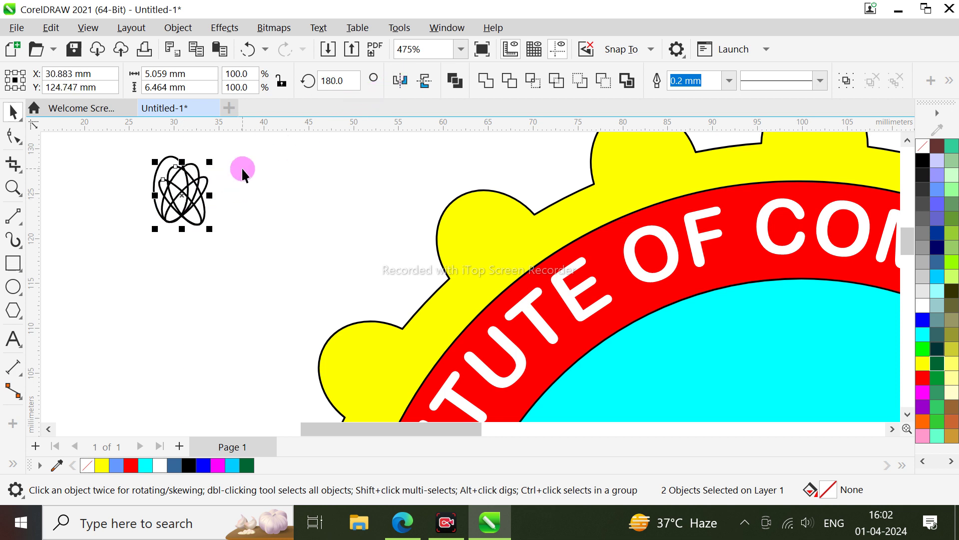
# Nudge the two mirrored petals left in 0.1 mm increments until the five-petal flower is symmetrical about its central ellipse
pyautogui.press('Left')
pyautogui.press('Left')
pyautogui.press('Left')
pyautogui.press('Left')
pyautogui.press('Left')
pyautogui.press('Left')
pyautogui.press('Left')
pyautogui.press('Left')
pyautogui.press('Left')
pyautogui.press('Left')
pyautogui.press('Left')
pyautogui.press('Left')
pyautogui.press('Left')
pyautogui.press('Left')
pyautogui.press('Left')
pyautogui.press('Left')
pyautogui.press('Left')
pyautogui.press('Left')
pyautogui.press('Left')
pyautogui.press('Left')
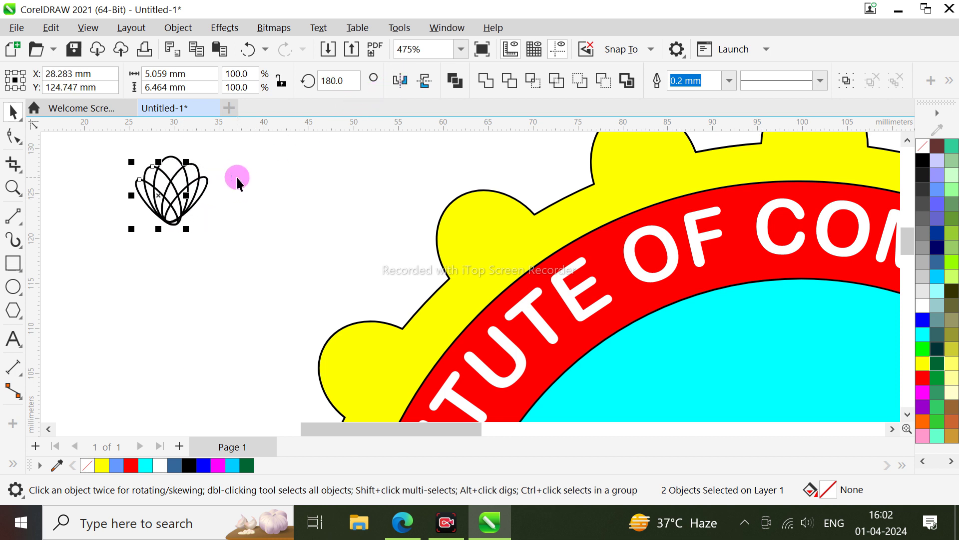
pyautogui.press('Left')
pyautogui.press('Left')
pyautogui.press('Left')
pyautogui.press('Left')
pyautogui.click(128, 244)
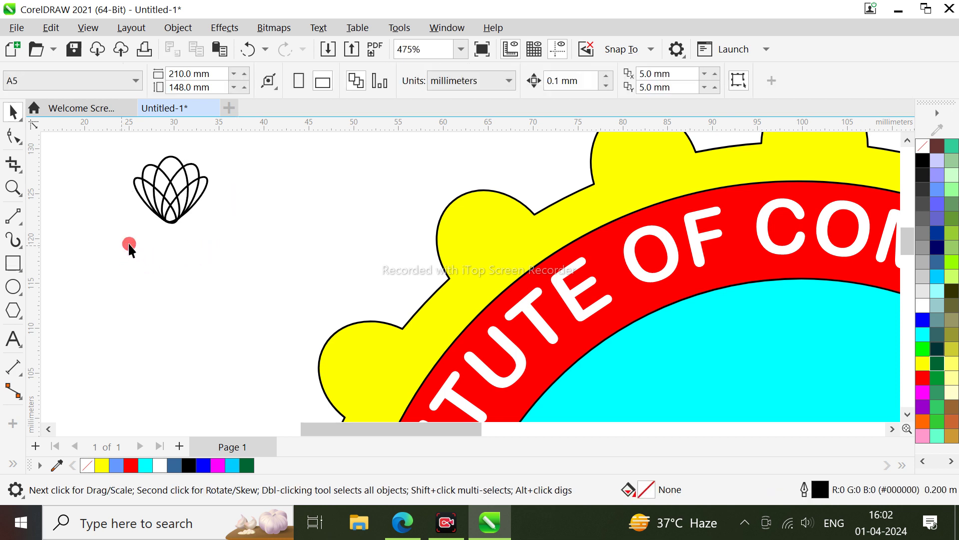
# Select all five petals and simplify them to remove the overlapping parts, after trying and undoing an intersection
pyautogui.moveTo(128, 242); pyautogui.dragTo(272, 134)
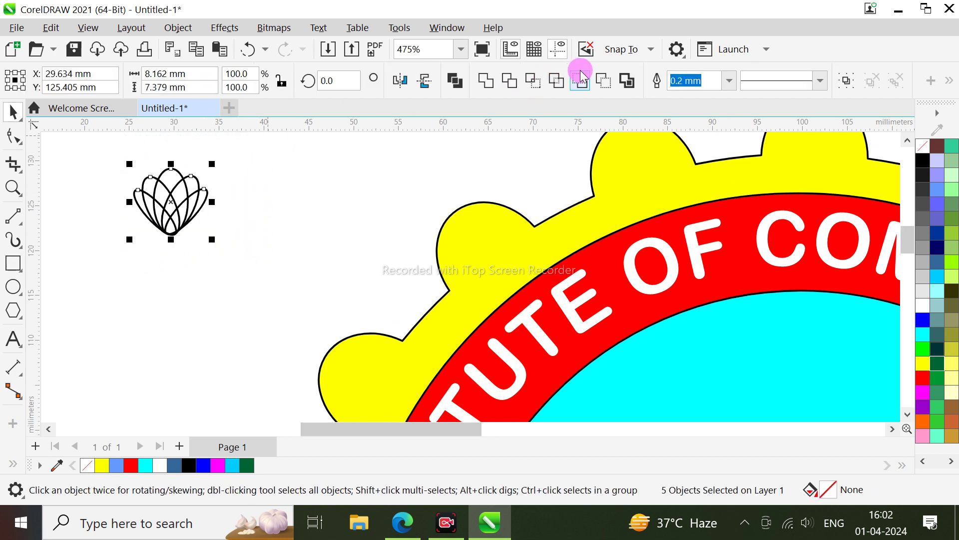
pyautogui.click(535, 79)
pyautogui.hotkey('ctrl', 'z')
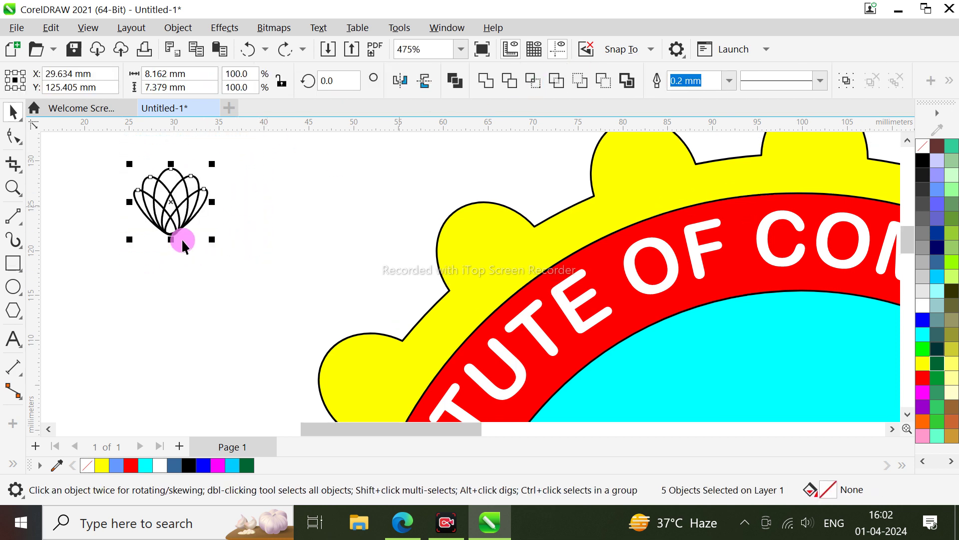
pyautogui.click(556, 80)
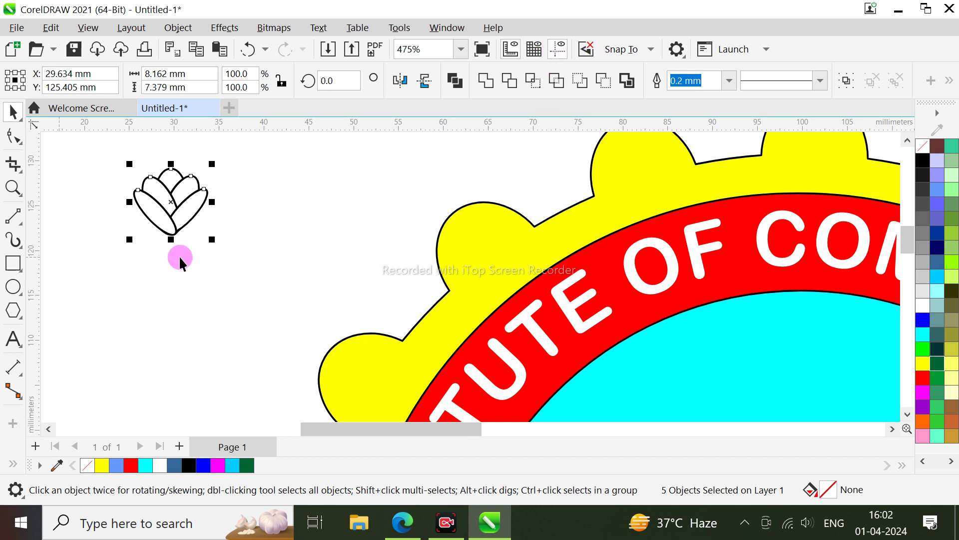
pyautogui.click(182, 270)
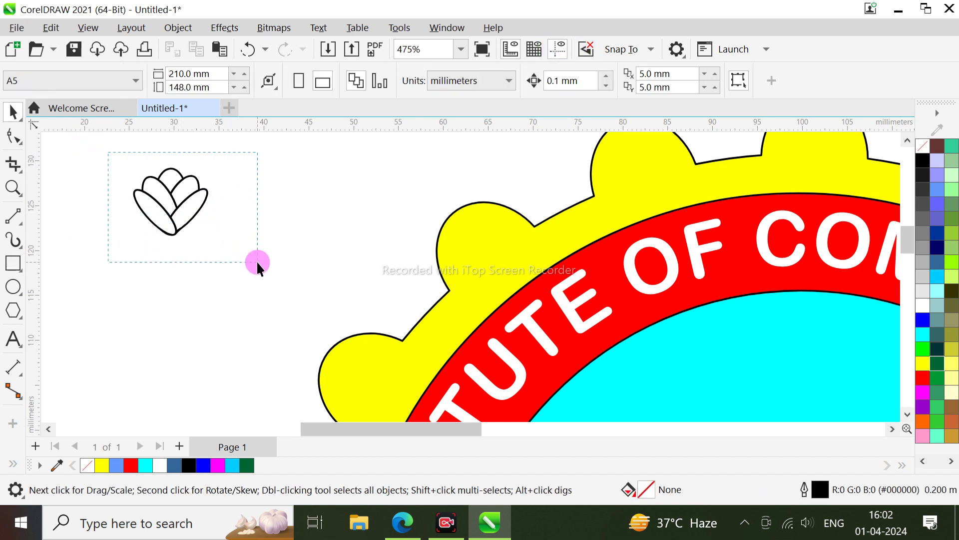
# Shrink the whole flower to about 5.1 mm wide and 4.6 mm high
pyautogui.moveTo(257, 263); pyautogui.dragTo(257, 263)
pyautogui.moveTo(214, 202); pyautogui.dragTo(188, 204)
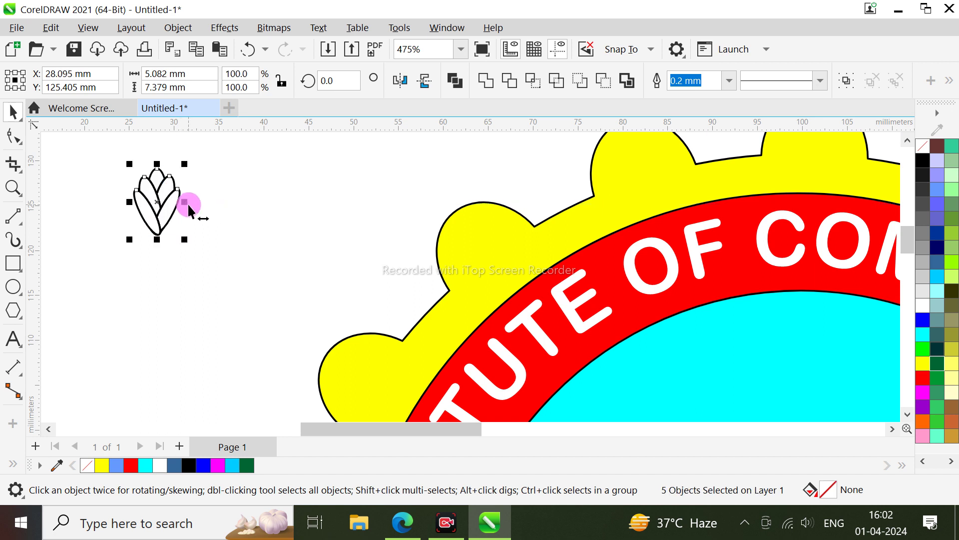
pyautogui.moveTo(157, 239); pyautogui.dragTo(157, 214)
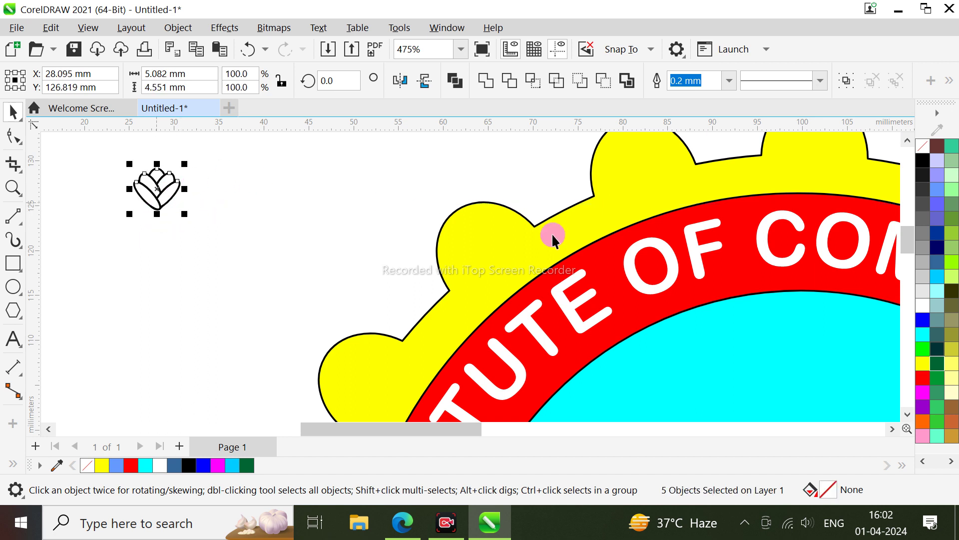
# Fill the five petals with light green (#33CC66) after trying blue, navy, dark teal and a darker green
pyautogui.click(921, 320)
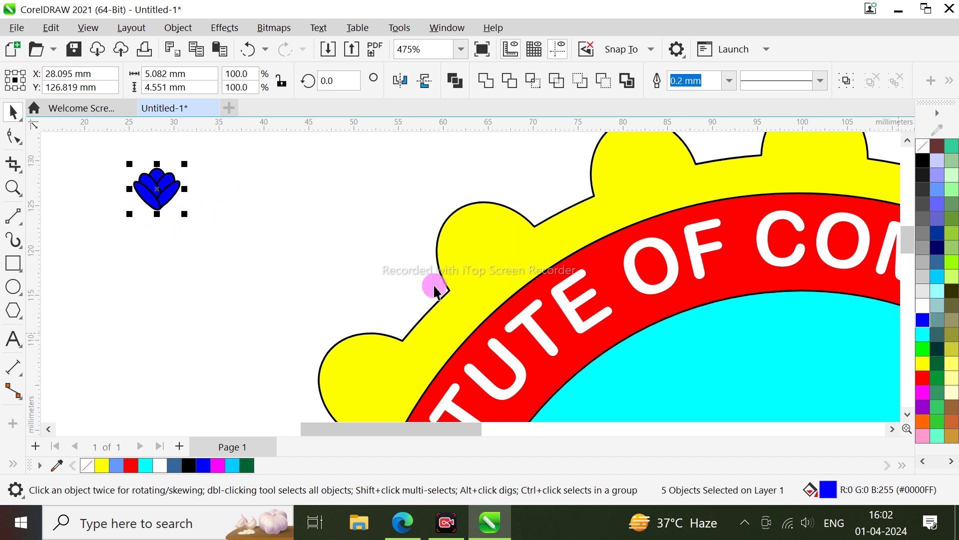
pyautogui.scroll(1, 208, 203)
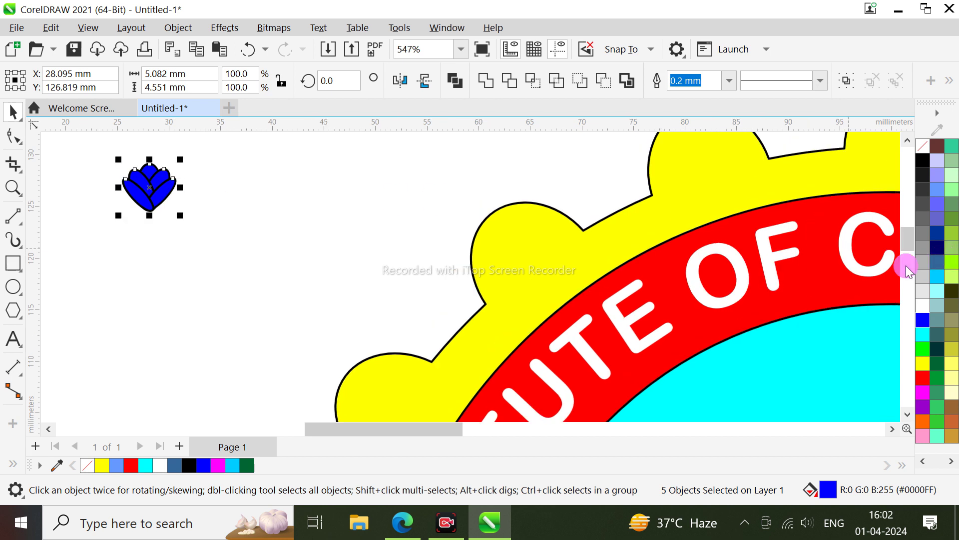
pyautogui.click(937, 247)
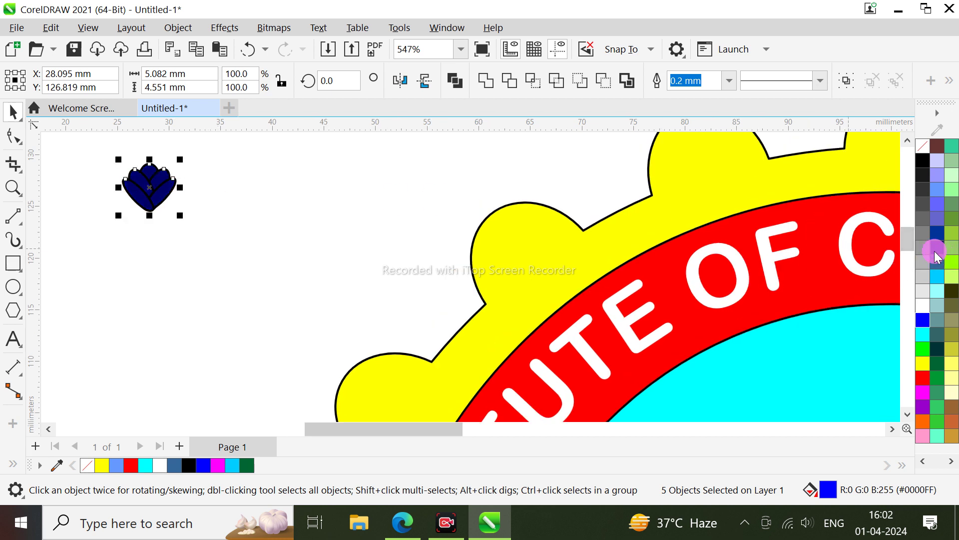
pyautogui.click(936, 354)
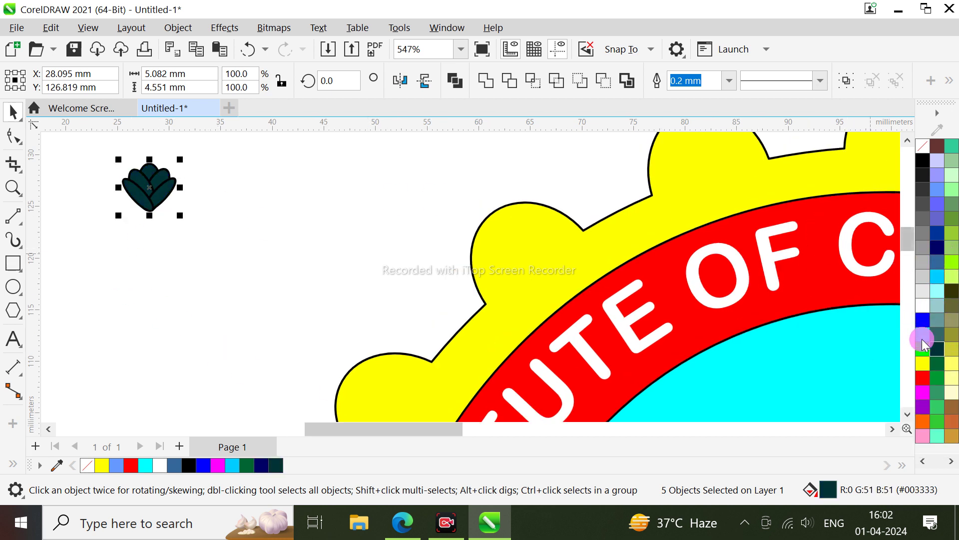
pyautogui.click(937, 378)
pyautogui.click(938, 393)
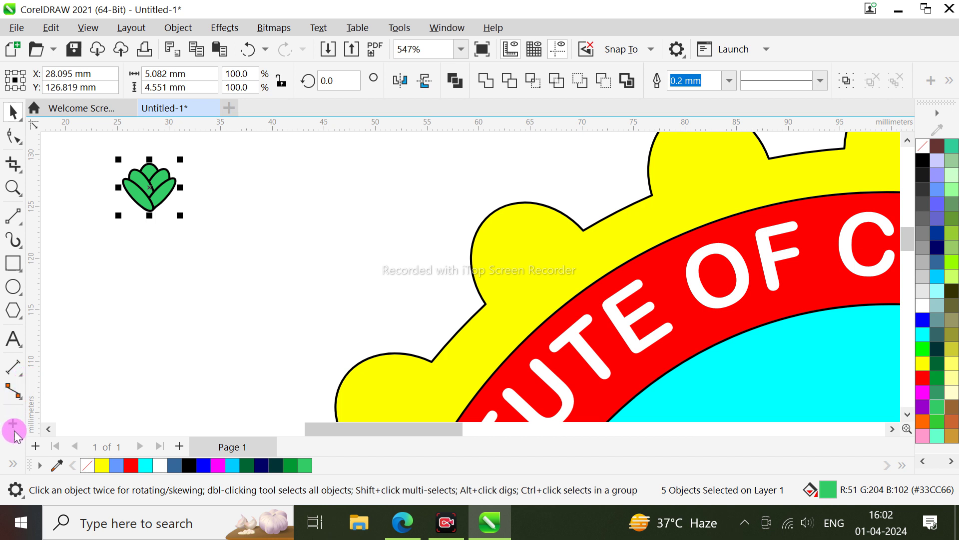
# Apply a linear fountain fill to the petals, running from green at the base to white at the tips
pyautogui.click(12, 463)
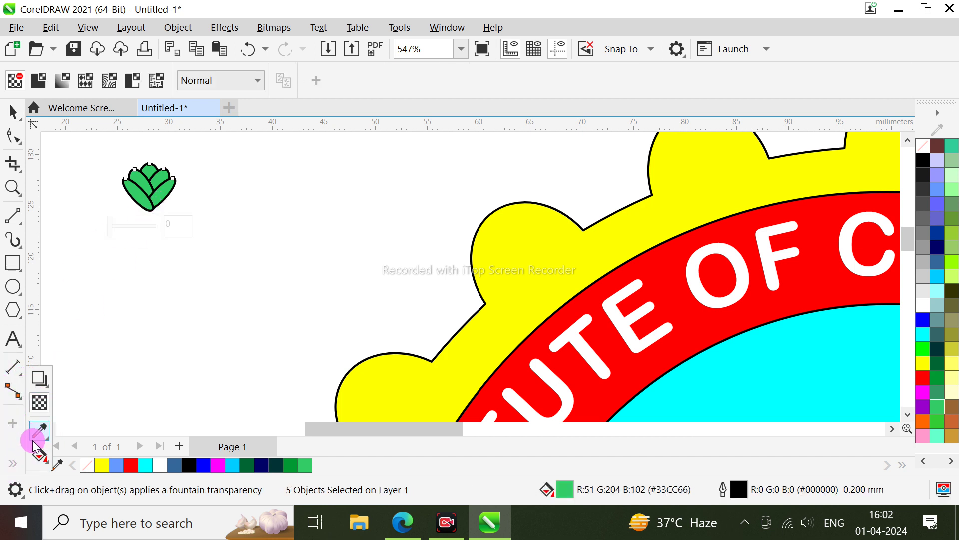
pyautogui.click(48, 458)
pyautogui.click(62, 454)
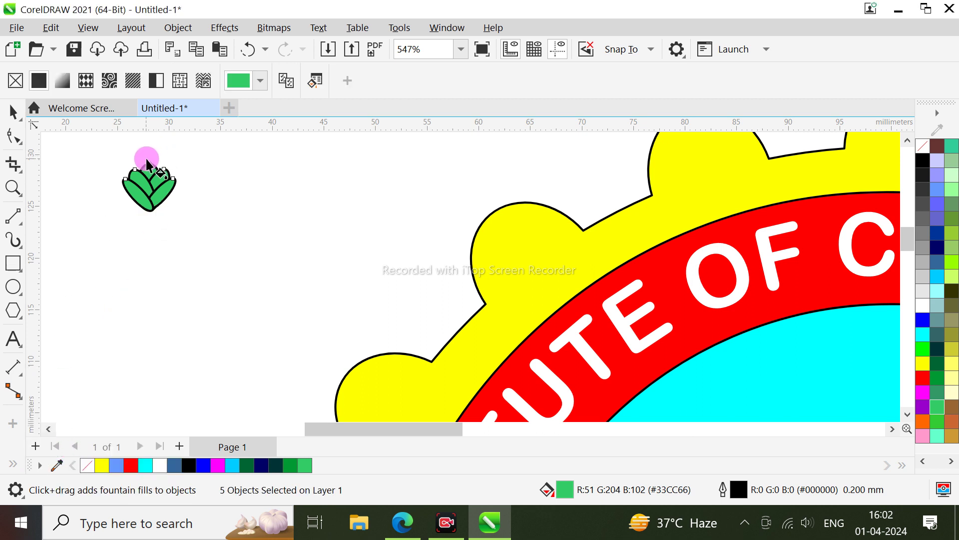
pyautogui.moveTo(150, 163); pyautogui.dragTo(148, 211)
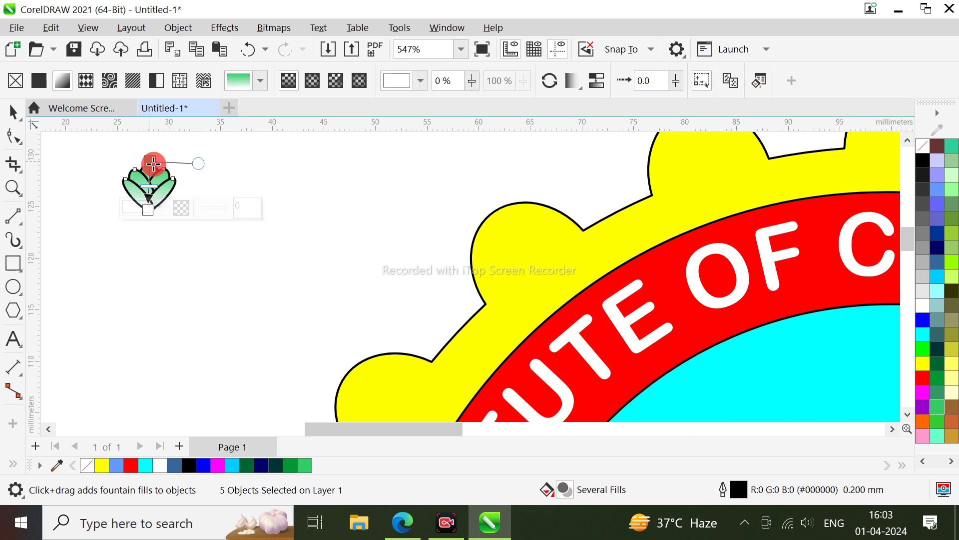
pyautogui.moveTo(154, 163); pyautogui.dragTo(159, 212)
pyautogui.moveTo(146, 171); pyautogui.dragTo(150, 212)
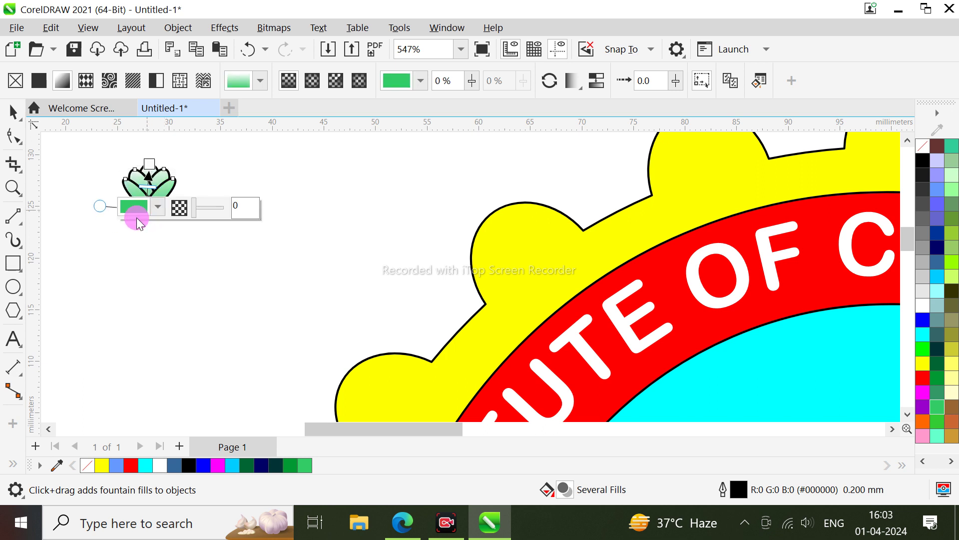
pyautogui.scroll(2, 150, 215)
pyautogui.moveTo(160, 215)
pyautogui.mouseDown()
pyautogui.moveTo(150, 182)
pyautogui.moveTo(145, 214)
pyautogui.moveTo(145, 203)
pyautogui.moveTo(117, 220)
pyautogui.moveTo(135, 223)
pyautogui.moveTo(185, 277)
pyautogui.moveTo(115, 199)
pyautogui.moveTo(150, 155)
pyautogui.moveTo(150, 133)
pyautogui.moveTo(141, 183)
pyautogui.moveTo(154, 218)
pyautogui.mouseUp()
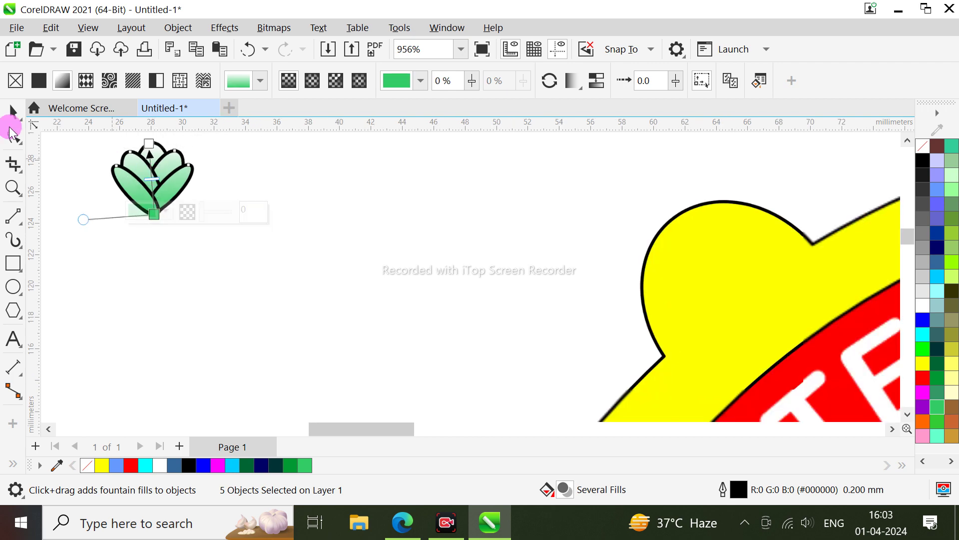
pyautogui.click(14, 110)
# Set the outline width of the five selected flower petals to 0.1 mm
pyautogui.scroll(-2, 118, 173)
pyautogui.scroll(-2, 119, 192)
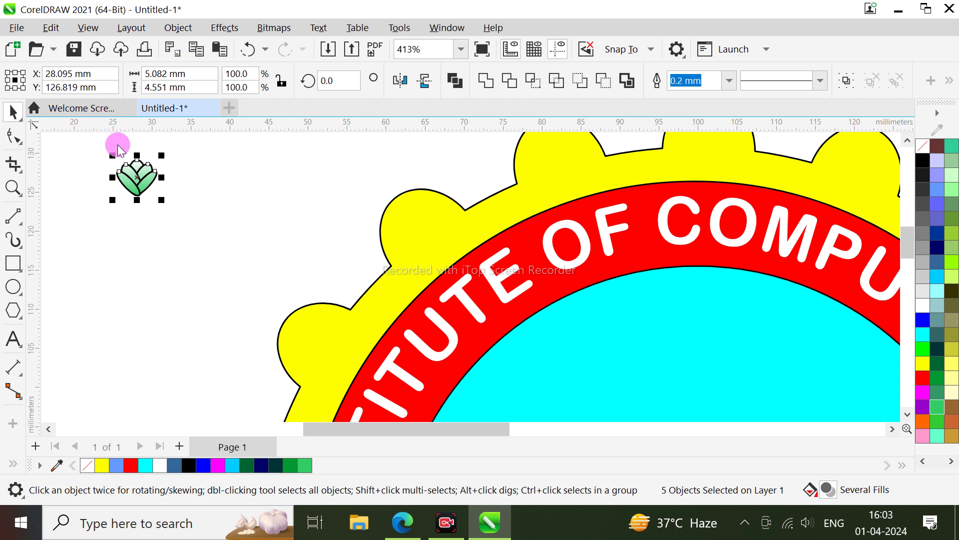
pyautogui.press('F12')
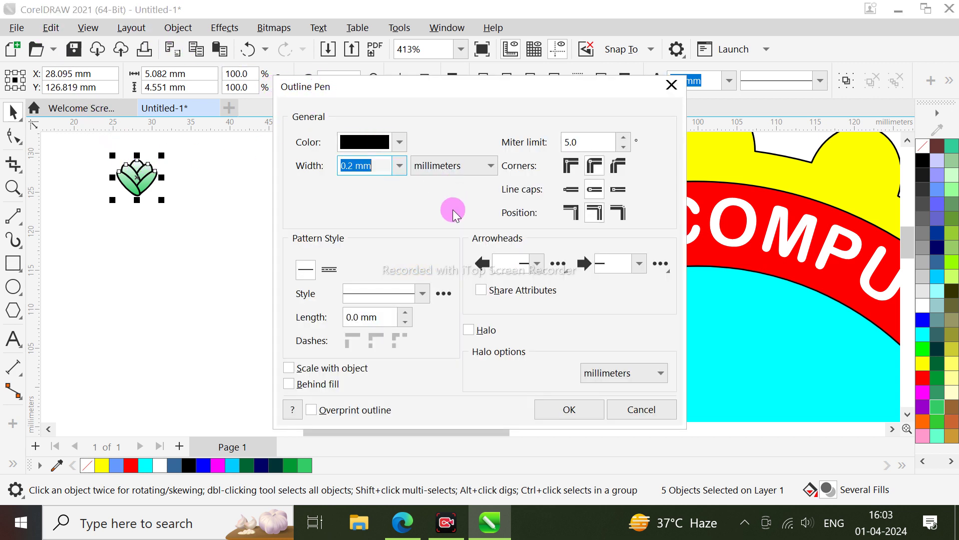
pyautogui.click(398, 166)
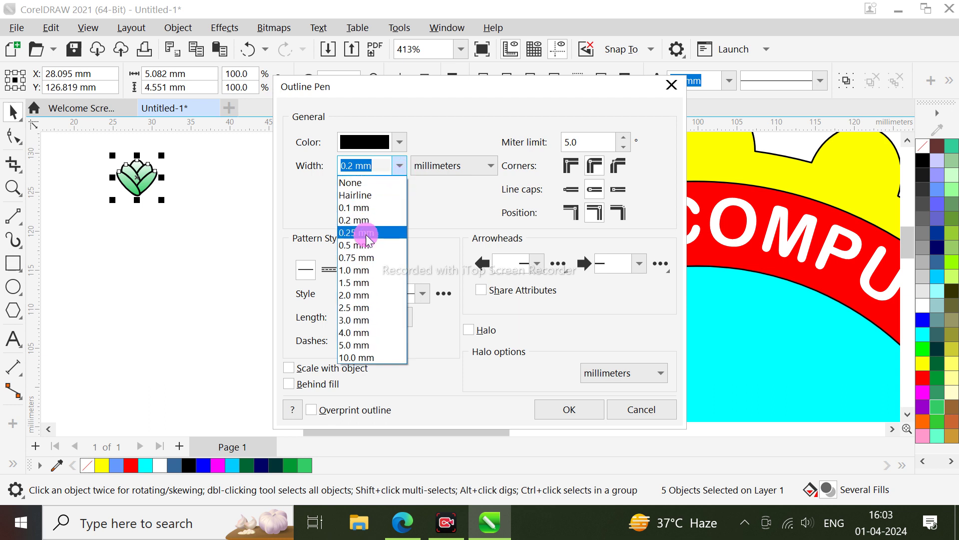
pyautogui.click(355, 209)
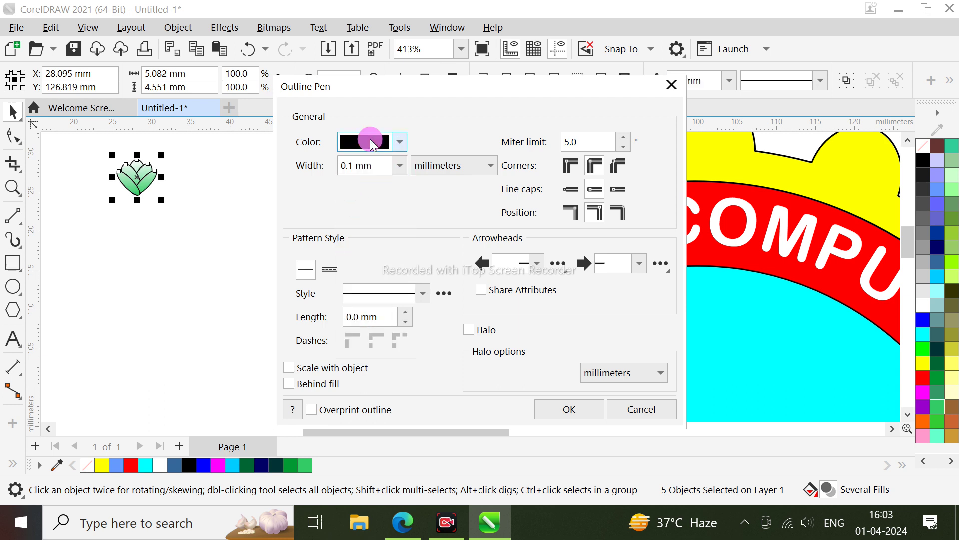
# Colour the petal outlines golden yellow (#DEB603) and apply the outline settings
pyautogui.click(369, 140)
pyautogui.click(459, 223)
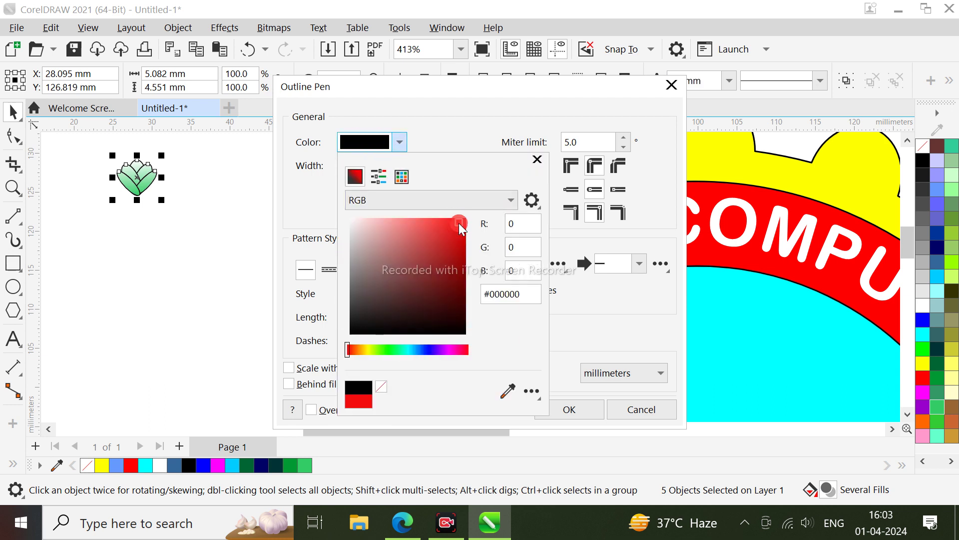
pyautogui.click(364, 350)
pyautogui.click(424, 226)
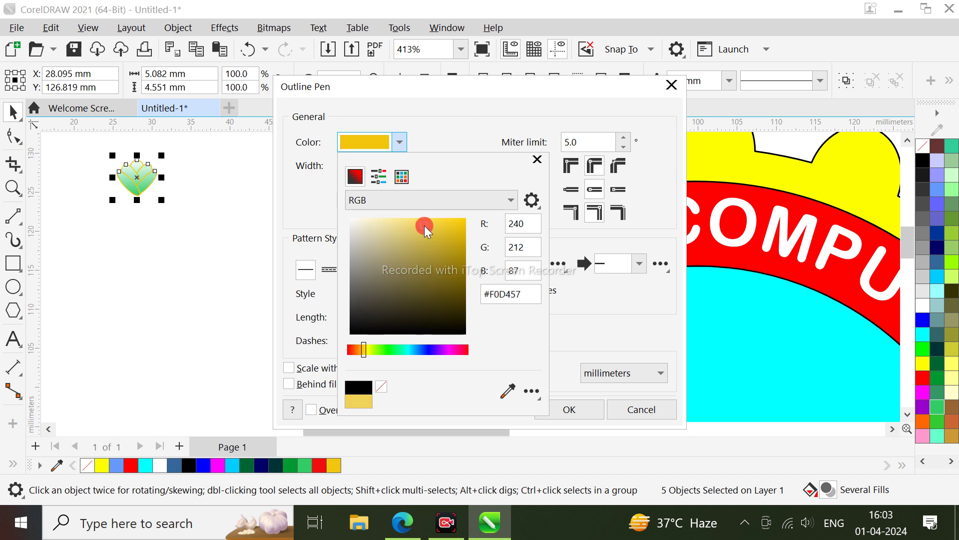
pyautogui.click(463, 233)
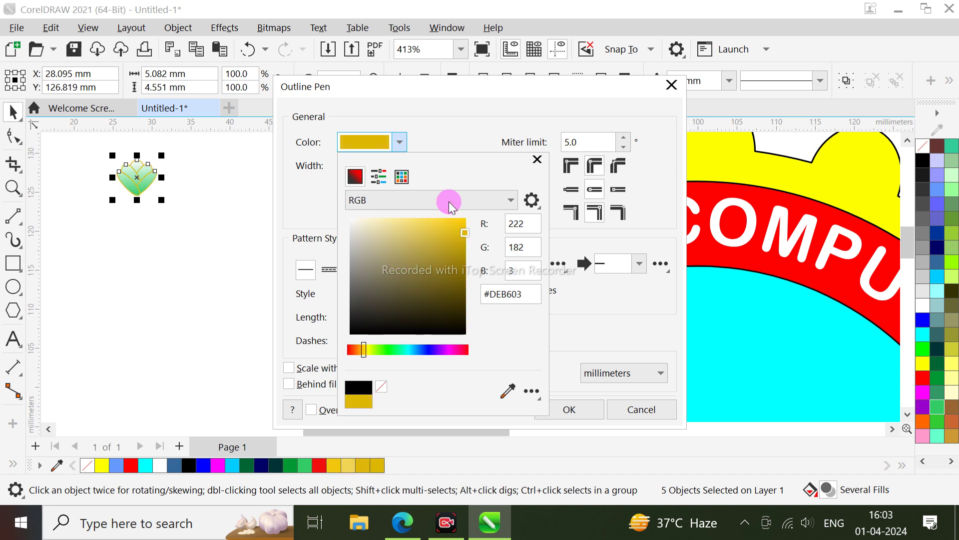
pyautogui.click(537, 159)
pyautogui.click(550, 407)
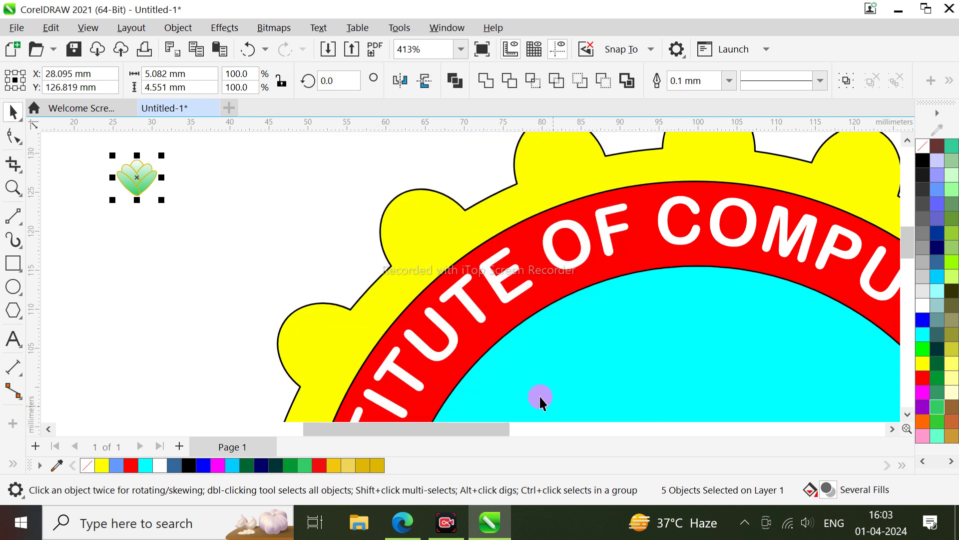
# Group the five petals, place the flower on the badge's top scallop and enlarge it to about 7.3 mm wide and 6.6 mm high
pyautogui.scroll(-5, 134, 165)
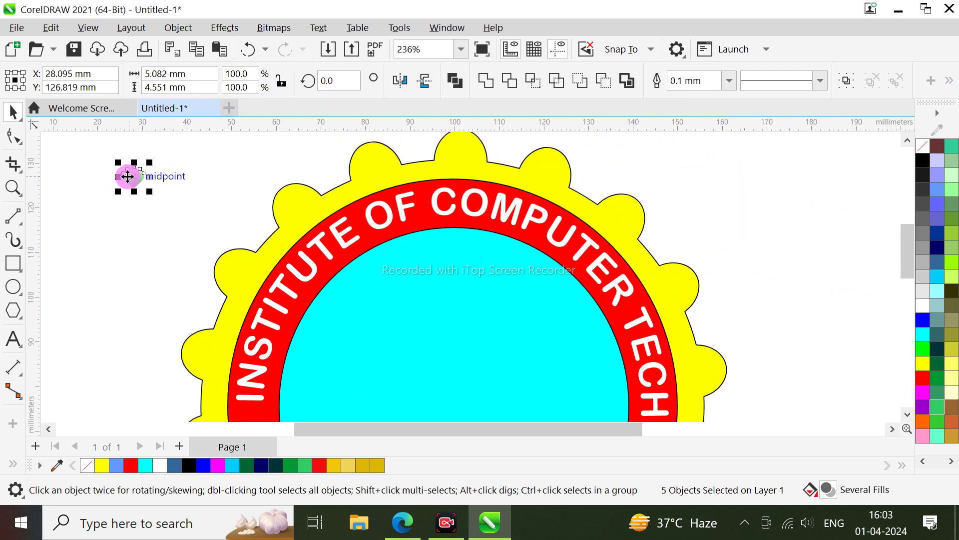
pyautogui.click(845, 80)
pyautogui.click(161, 173)
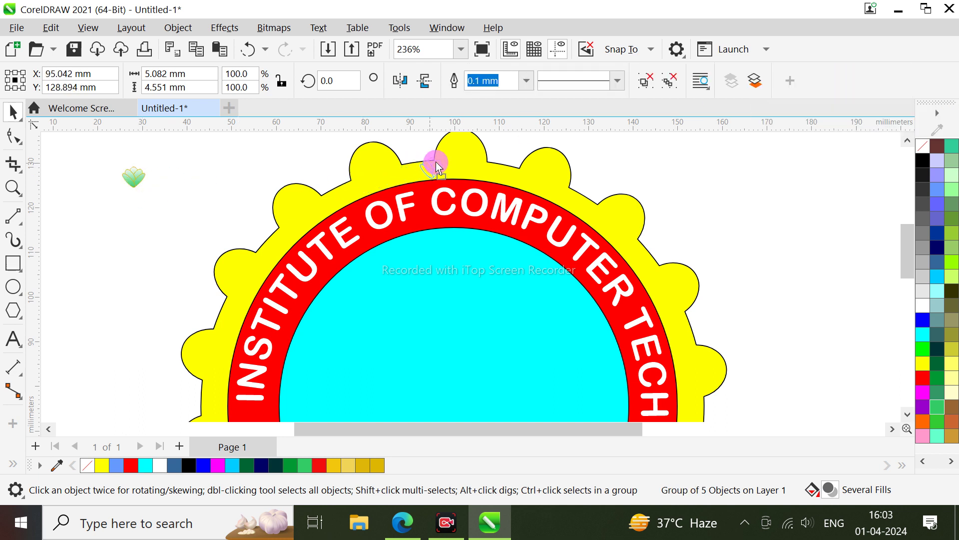
pyautogui.moveTo(436, 162); pyautogui.dragTo(431, 184)
pyautogui.scroll(3, 459, 161)
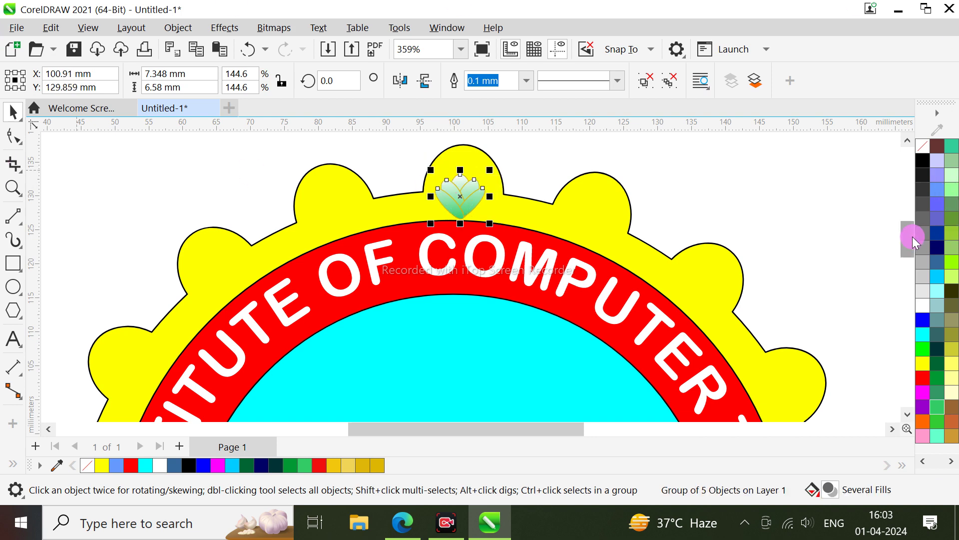
# Move the flower group off the badge into the blank area to its upper left, around X 51.3 mm, Y 132.8 mm
pyautogui.moveTo(911, 236); pyautogui.dragTo(884, 249)
pyautogui.scroll(-2, 645, 267)
pyautogui.moveTo(505, 208); pyautogui.dragTo(253, 193)
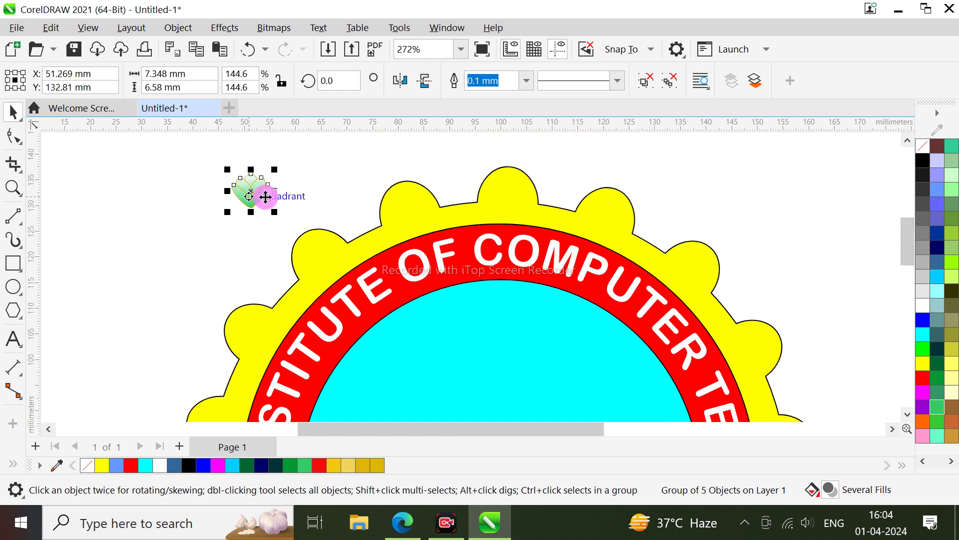
# Select the yellow scalloped outer shape of the badge and activate the Interactive Fill tool
pyautogui.click(431, 210)
pyautogui.scroll(-1, 510, 205)
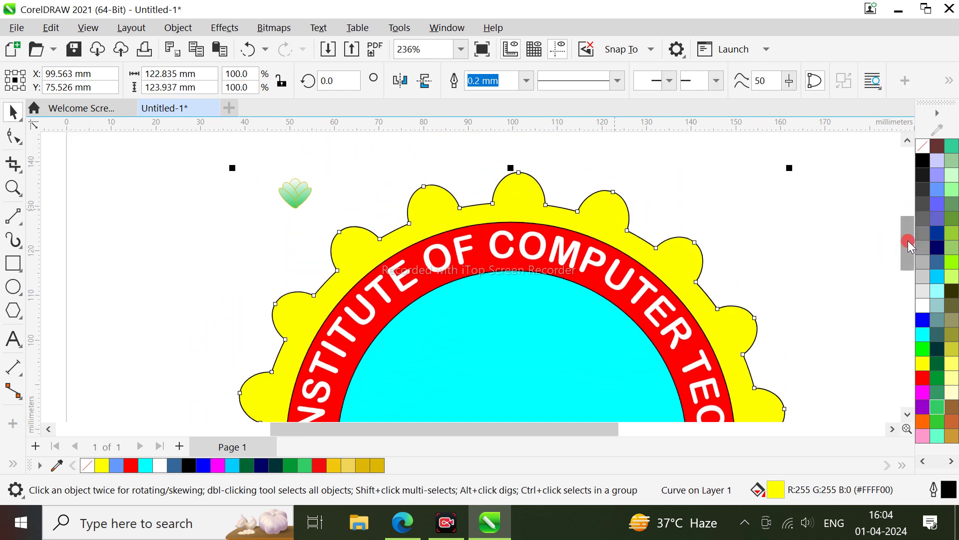
pyautogui.moveTo(908, 241); pyautogui.dragTo(858, 257)
pyautogui.scroll(-2, 850, 256)
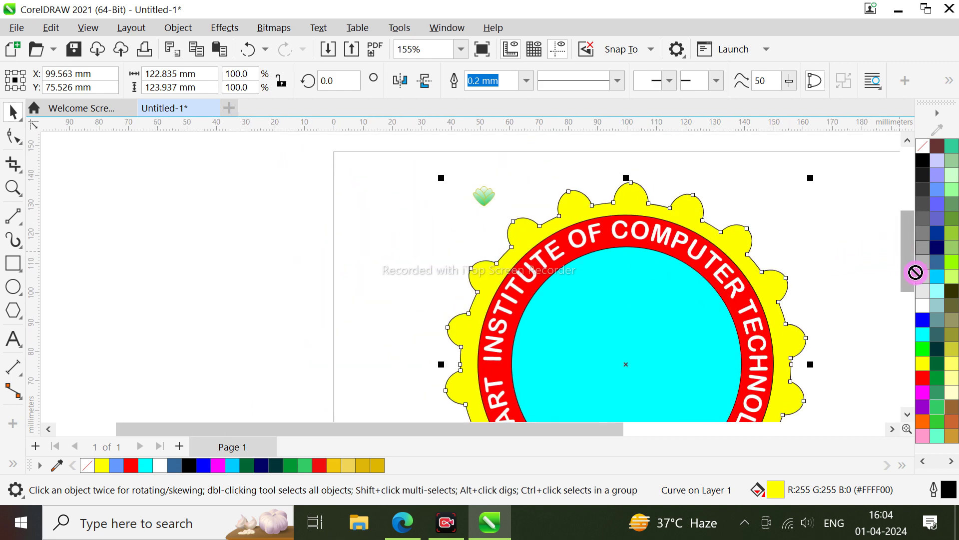
pyautogui.moveTo(914, 268); pyautogui.dragTo(905, 286)
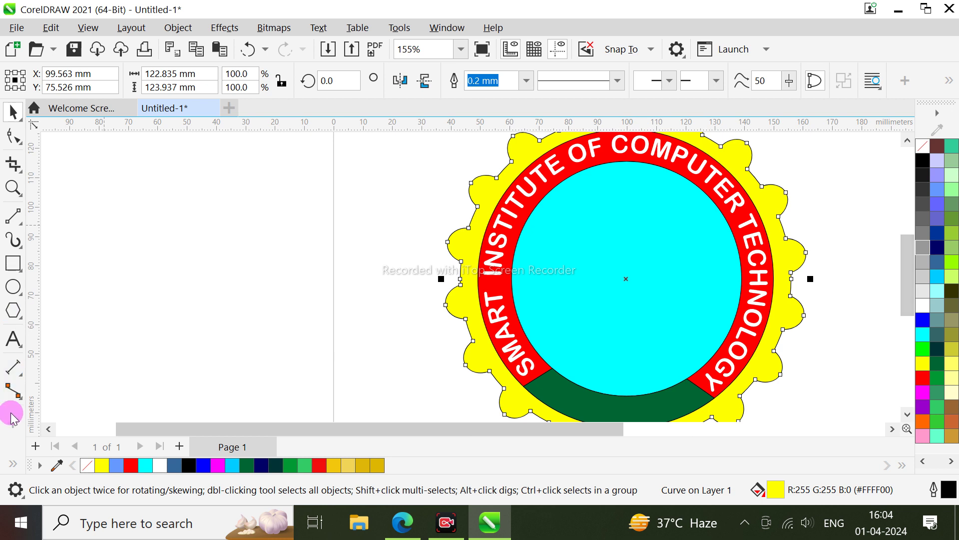
pyautogui.click(13, 464)
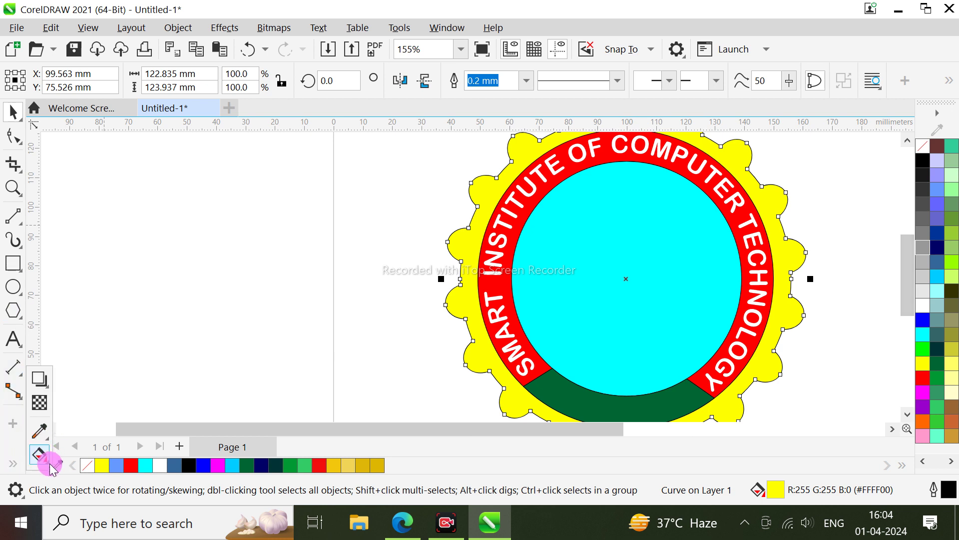
pyautogui.click(50, 468)
pyautogui.click(81, 470)
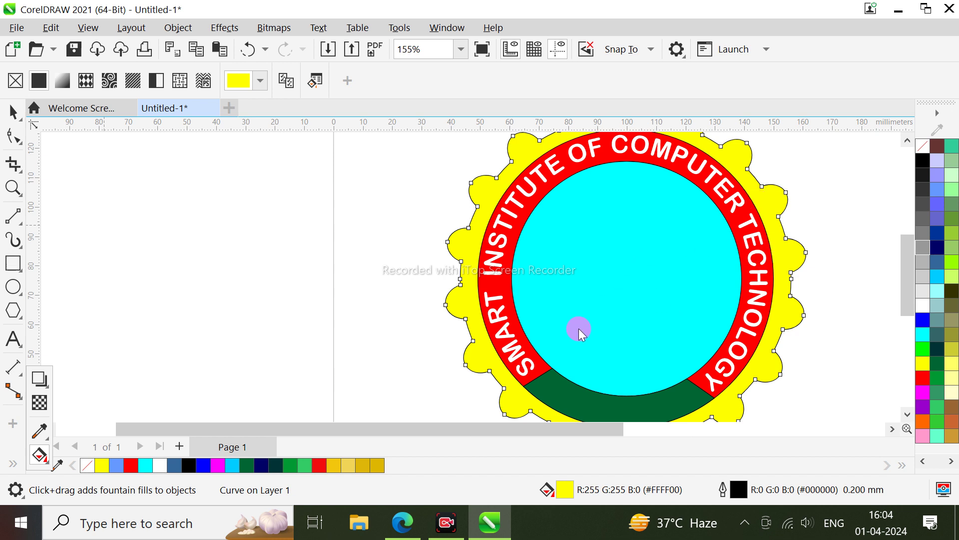
# Save the drawing in the Documents folder as a CDR file named DFSFD
pyautogui.hotkey('ctrl', 's')
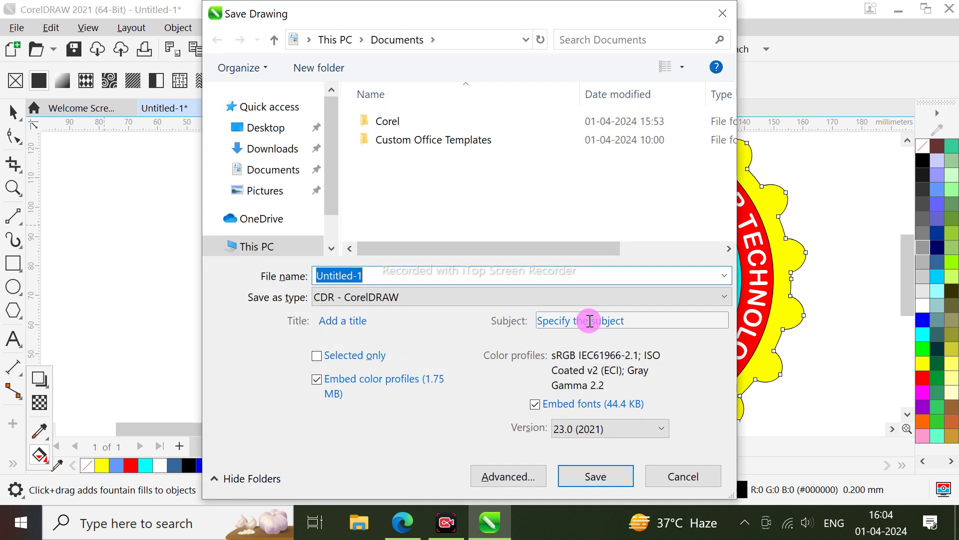
pyautogui.write('DFSFD')
pyautogui.press('Escape')
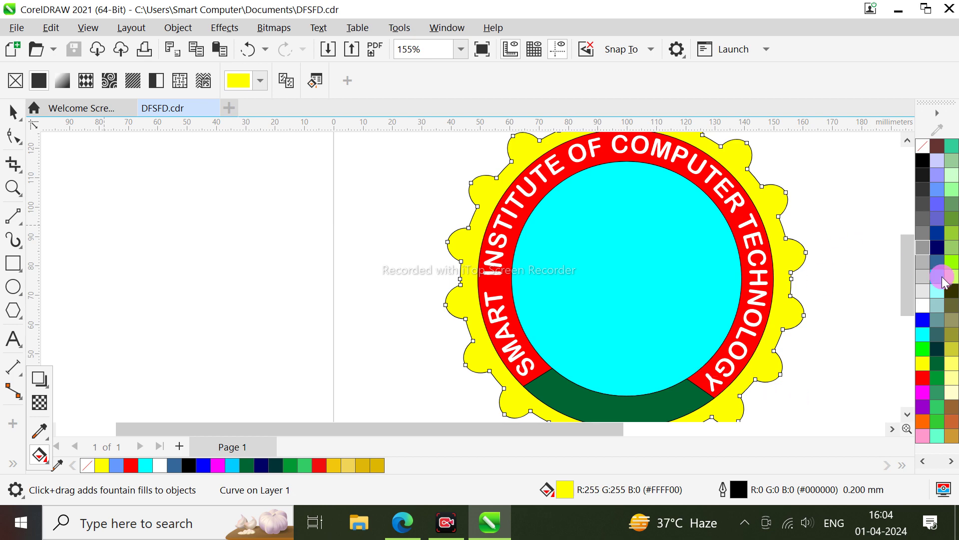
# Apply a vertical linear fountain fill to the scalloped shape, running from yellow at its top to bright cyan at its bottom
pyautogui.moveTo(907, 260)
pyautogui.mouseDown()
pyautogui.moveTo(904, 238)
pyautogui.moveTo(904, 278)
pyautogui.moveTo(899, 240)
pyautogui.moveTo(904, 257)
pyautogui.mouseUp()
pyautogui.scroll(-4, 713, 253)
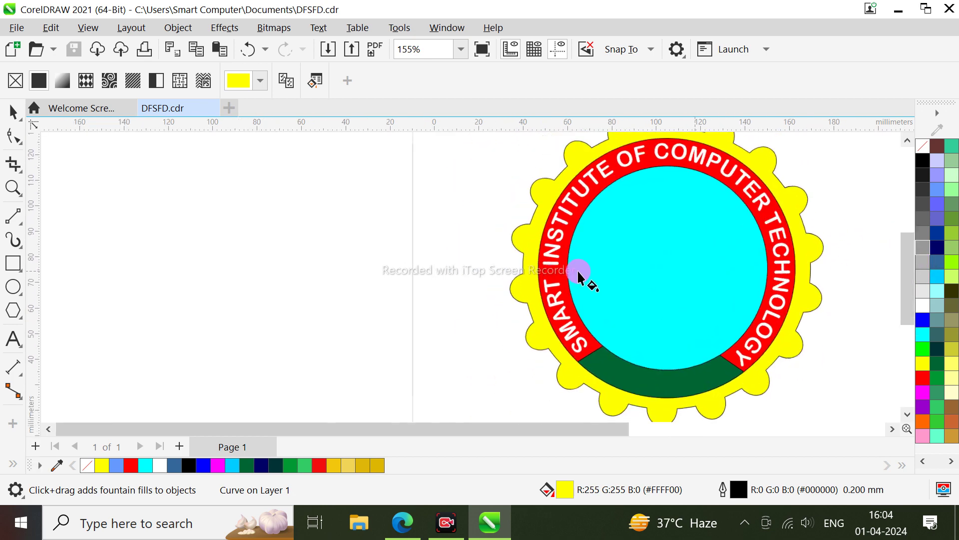
pyautogui.moveTo(649, 149); pyautogui.dragTo(647, 392)
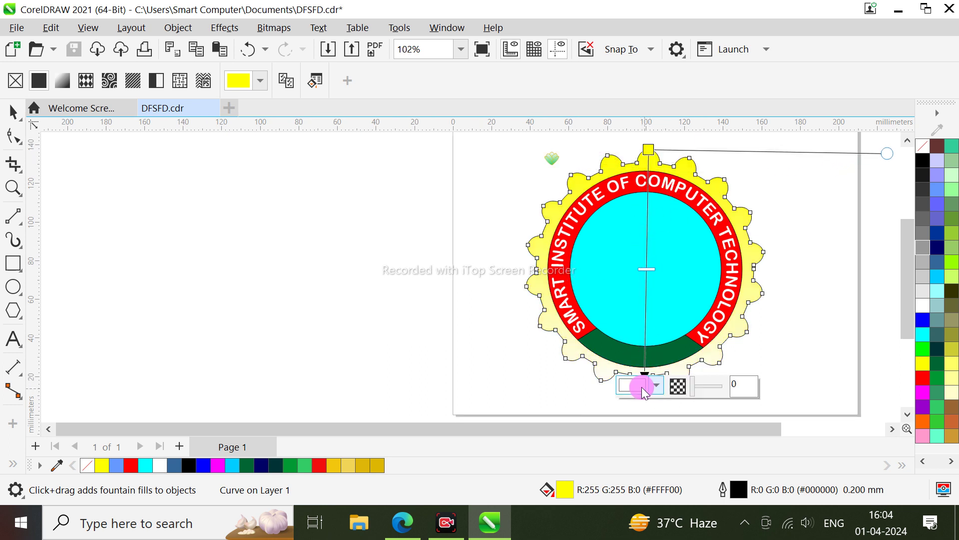
pyautogui.click(644, 385)
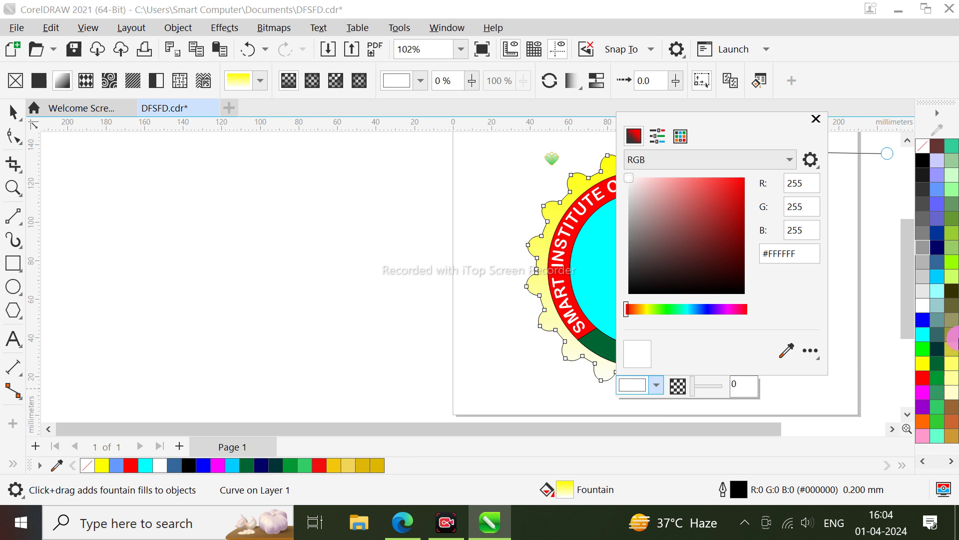
pyautogui.click(938, 283)
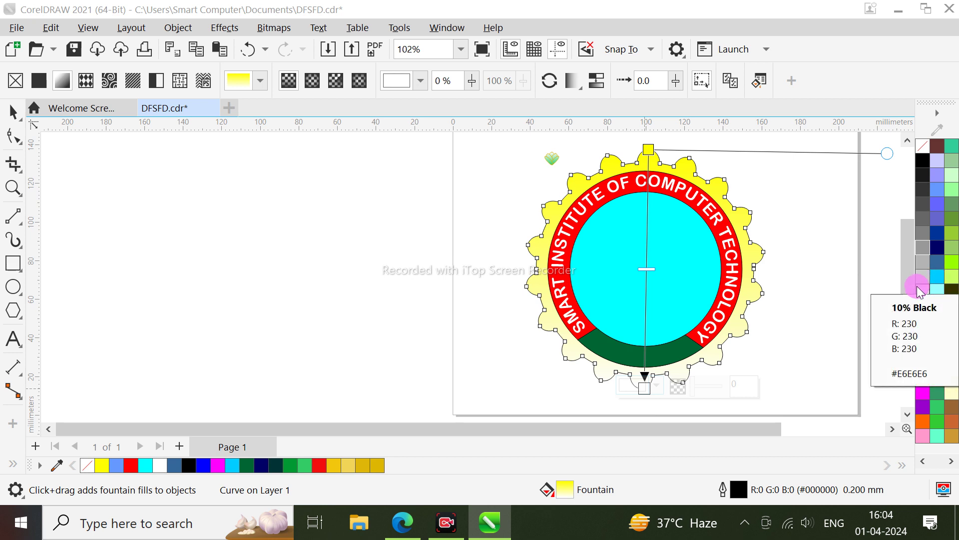
pyautogui.click(633, 387)
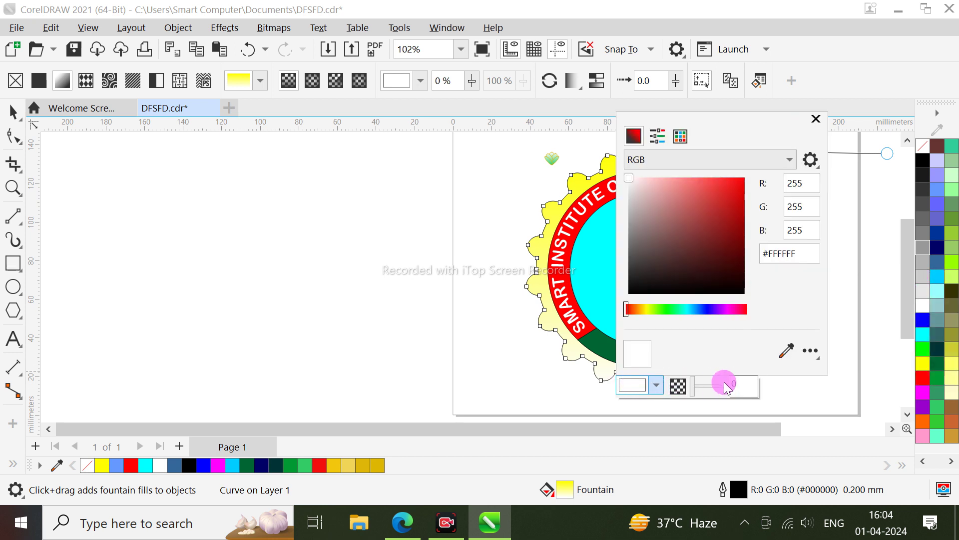
pyautogui.click(682, 310)
pyautogui.click(742, 179)
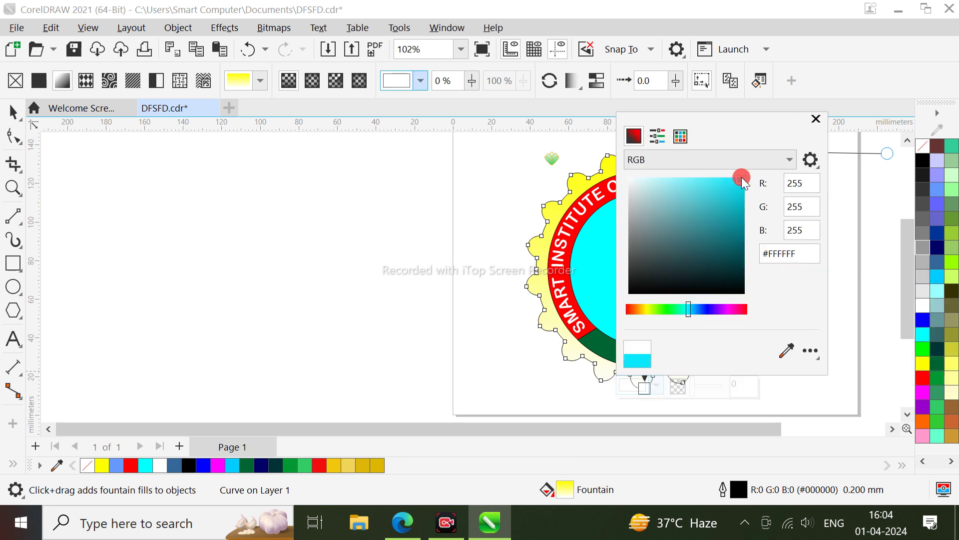
pyautogui.click(816, 120)
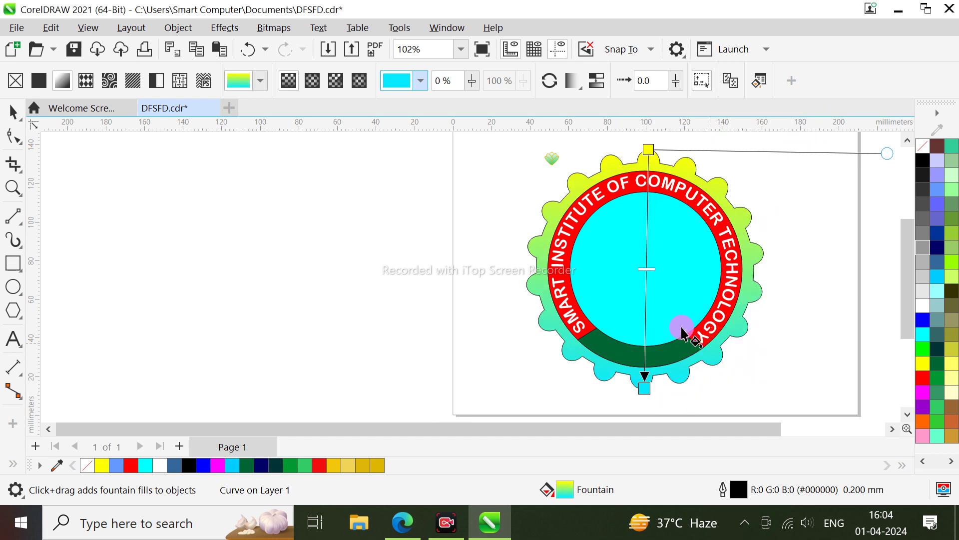
# Change the scalloped shape's gradient to a conical fountain fill that repeats every half turn from yellow to cyan
pyautogui.click(335, 81)
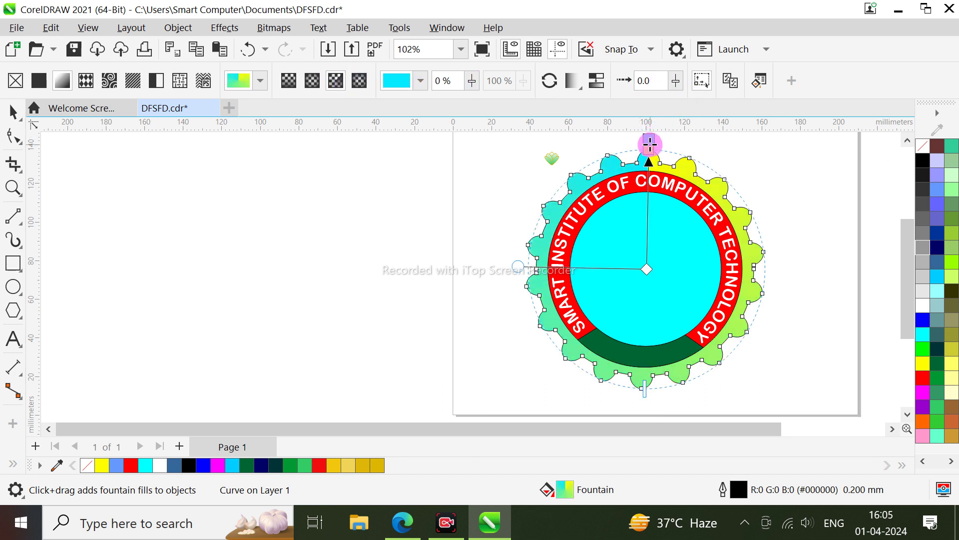
pyautogui.moveTo(650, 144); pyautogui.dragTo(651, 143)
pyautogui.click(649, 269)
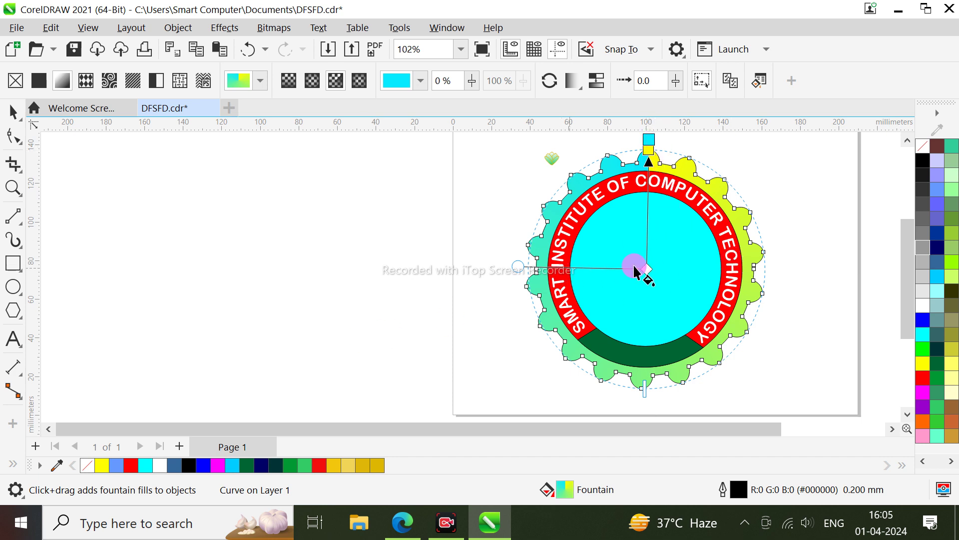
pyautogui.click(578, 89)
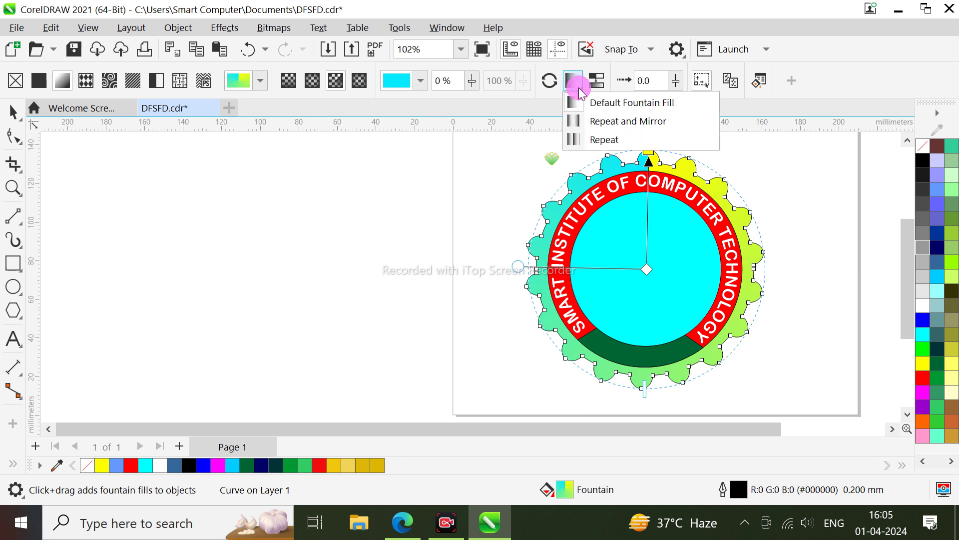
pyautogui.click(604, 140)
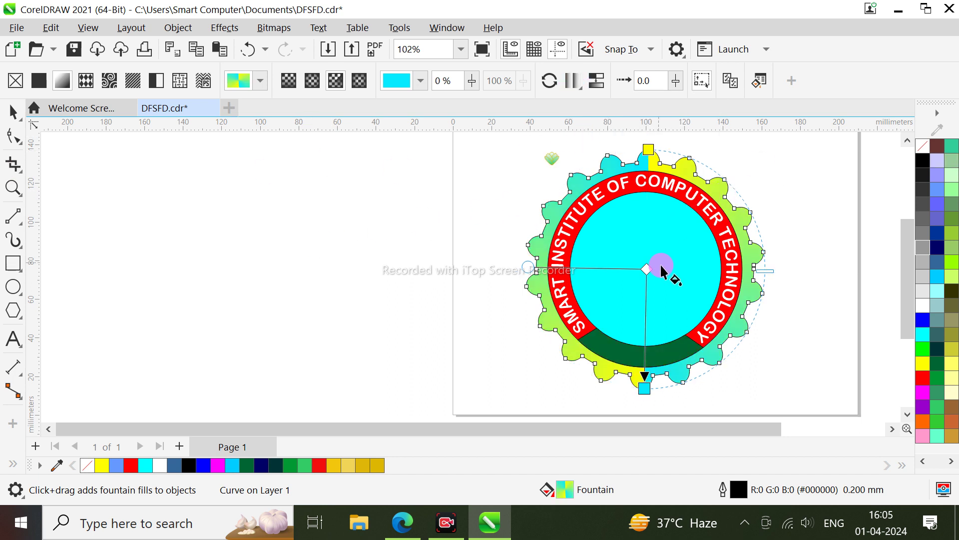
pyautogui.moveTo(647, 268); pyautogui.dragTo(647, 267)
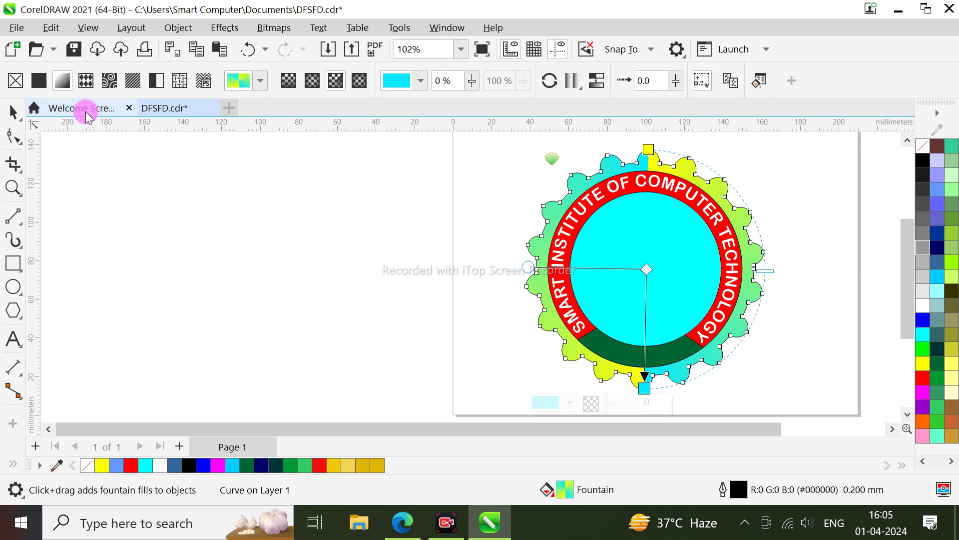
pyautogui.click(14, 112)
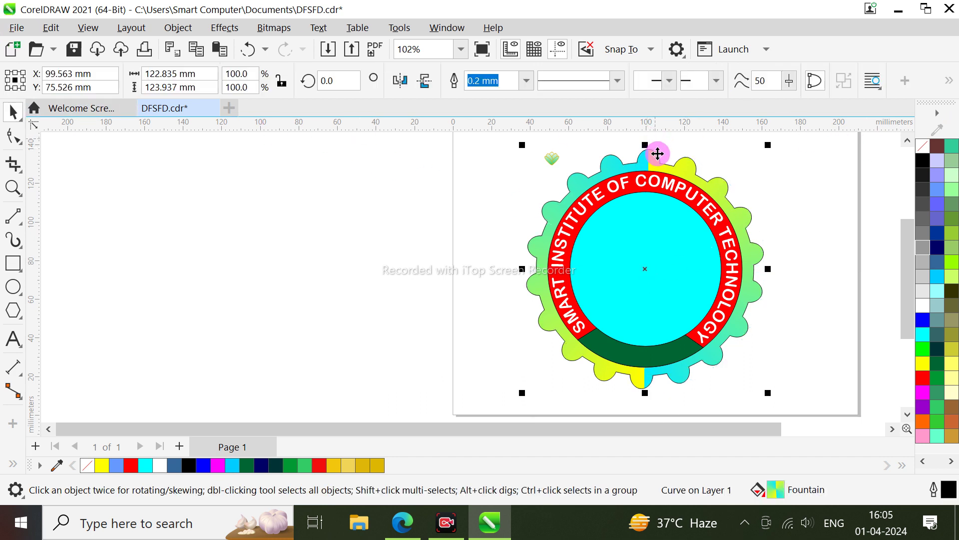
# Change the outline colour of the scalloped outer shape to golden yellow (#EBB800) with the Outline Pen
pyautogui.scroll(2, 658, 150)
pyautogui.scroll(2, 654, 159)
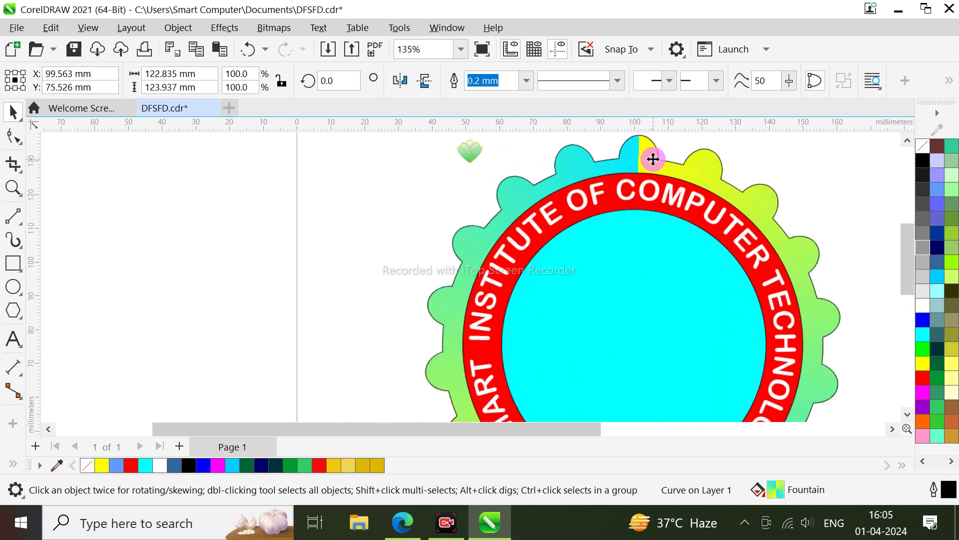
pyautogui.press('F12')
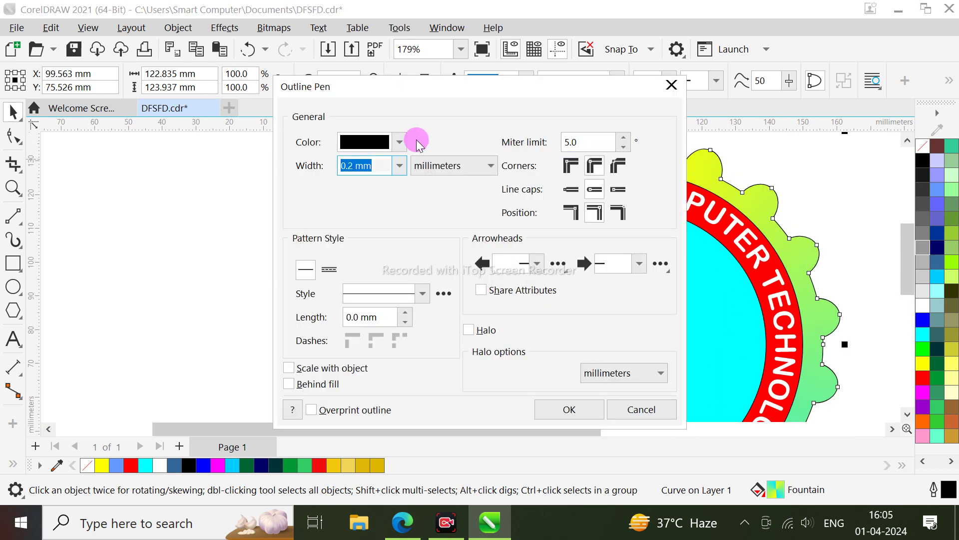
pyautogui.click(403, 167)
pyautogui.click(369, 214)
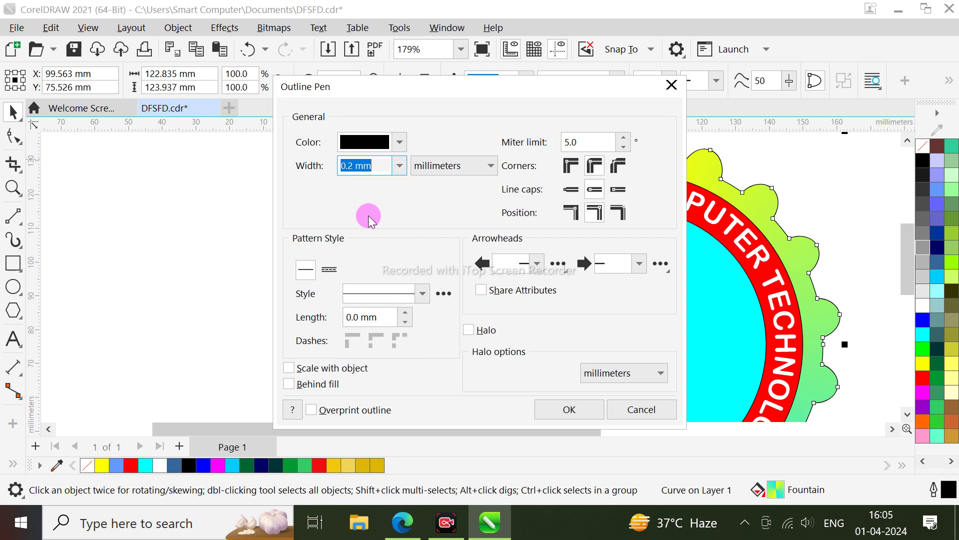
pyautogui.click(359, 142)
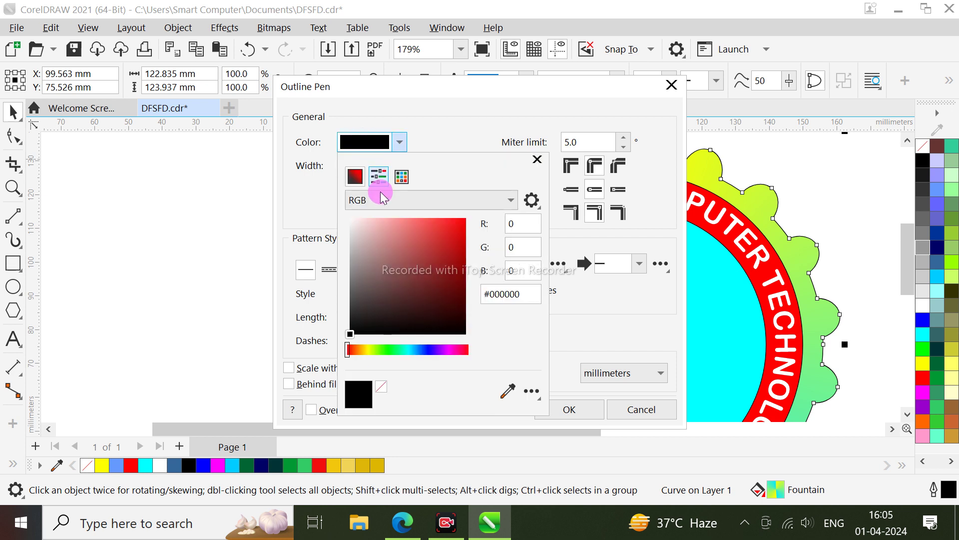
pyautogui.click(363, 350)
pyautogui.click(454, 229)
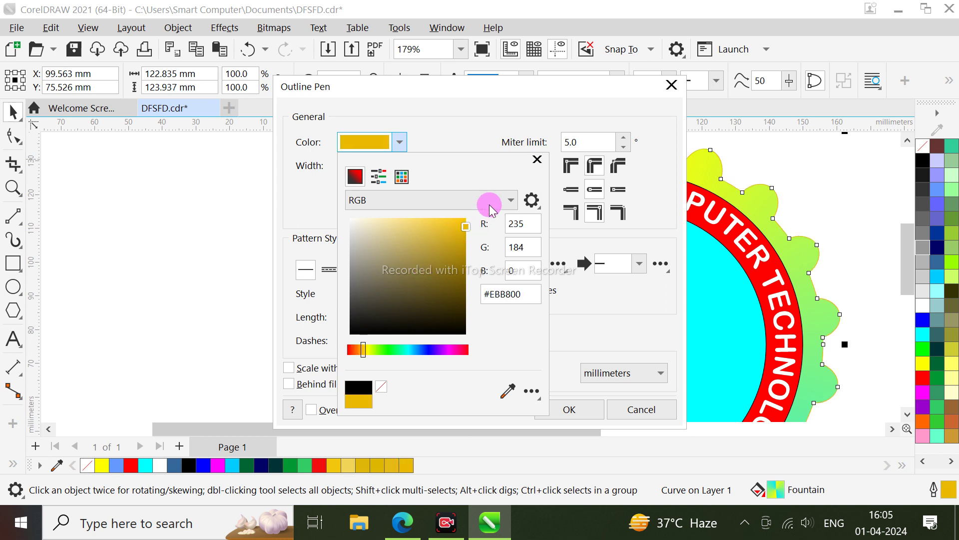
pyautogui.click(537, 159)
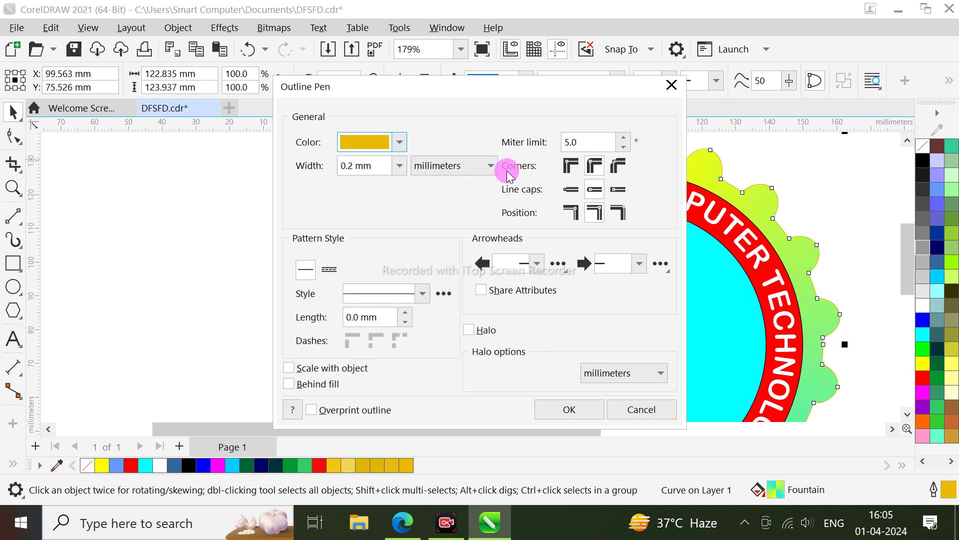
# Set the scalloped shape's outline width to 0.25 mm and apply the outline settings
pyautogui.click(400, 166)
pyautogui.click(362, 232)
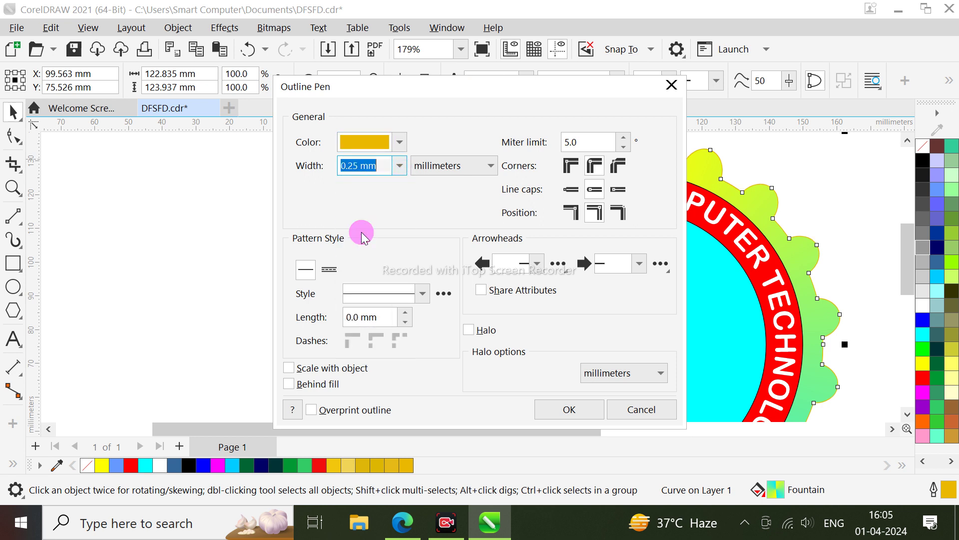
pyautogui.click(569, 407)
pyautogui.scroll(-4, 644, 242)
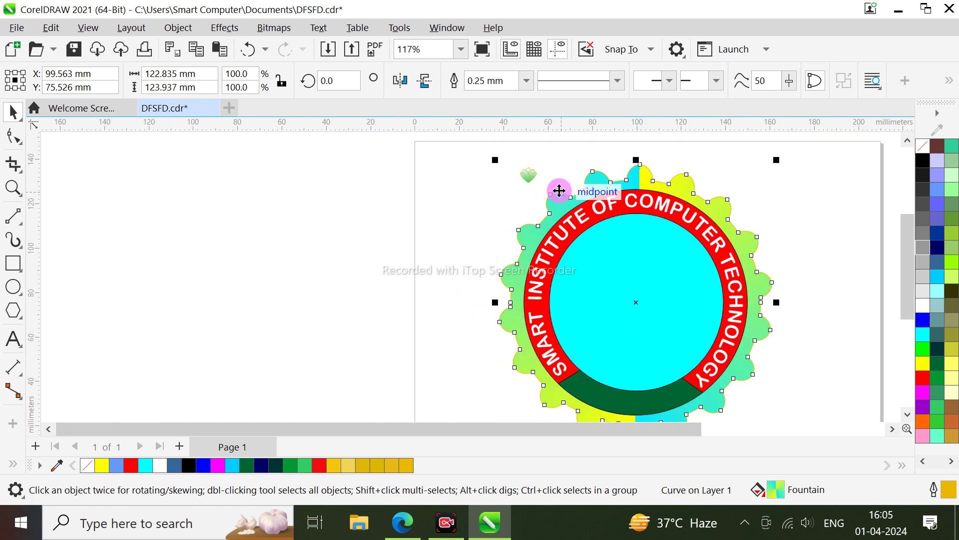
# Select the small flower ornament beside the badge and fill it with solid orange (#FF6600)
pyautogui.scroll(1, 550, 189)
pyautogui.moveTo(907, 268); pyautogui.dragTo(906, 277)
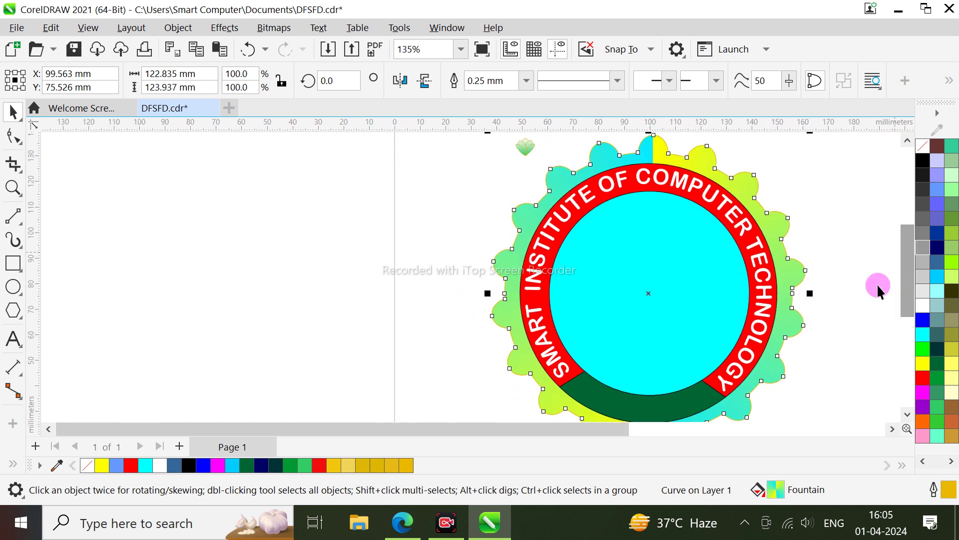
pyautogui.moveTo(489, 428); pyautogui.dragTo(526, 429)
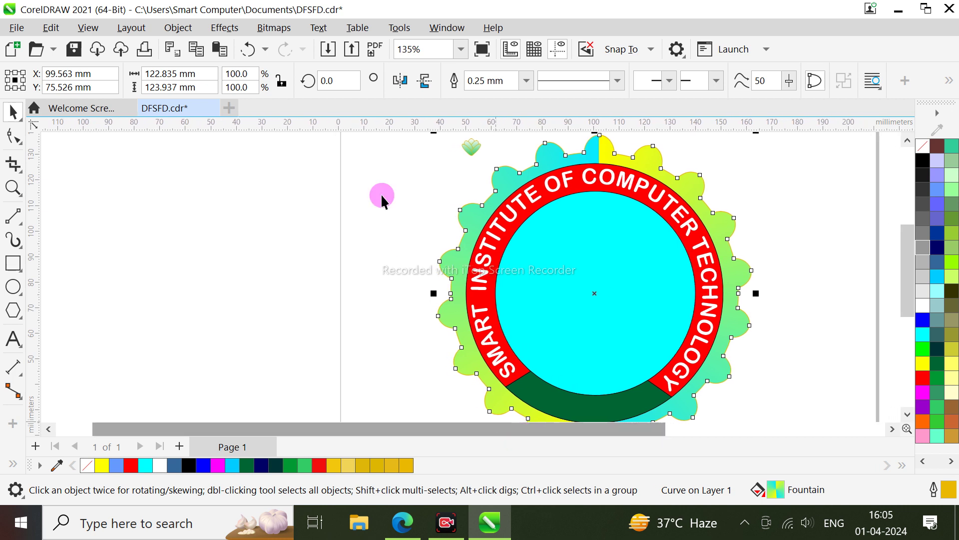
pyautogui.click(469, 145)
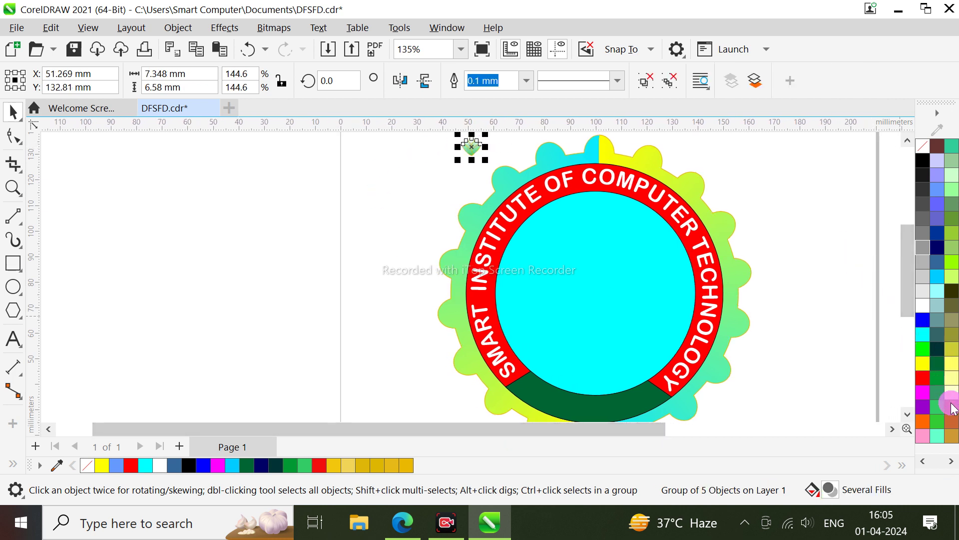
pyautogui.click(923, 422)
pyautogui.scroll(3, 467, 139)
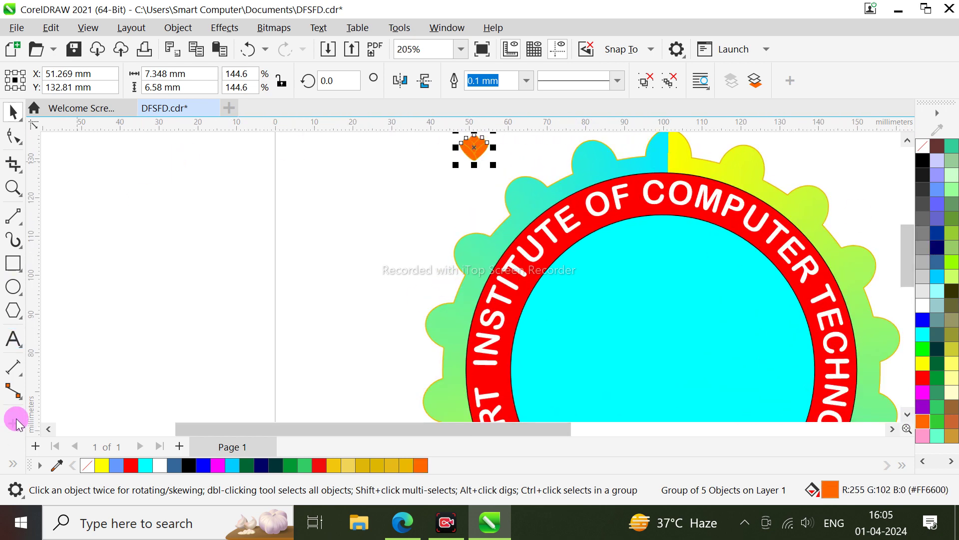
# Apply a vertical linear fountain fill to the flower, running from orange at its base to white at its top
pyautogui.click(8, 457)
pyautogui.click(83, 415)
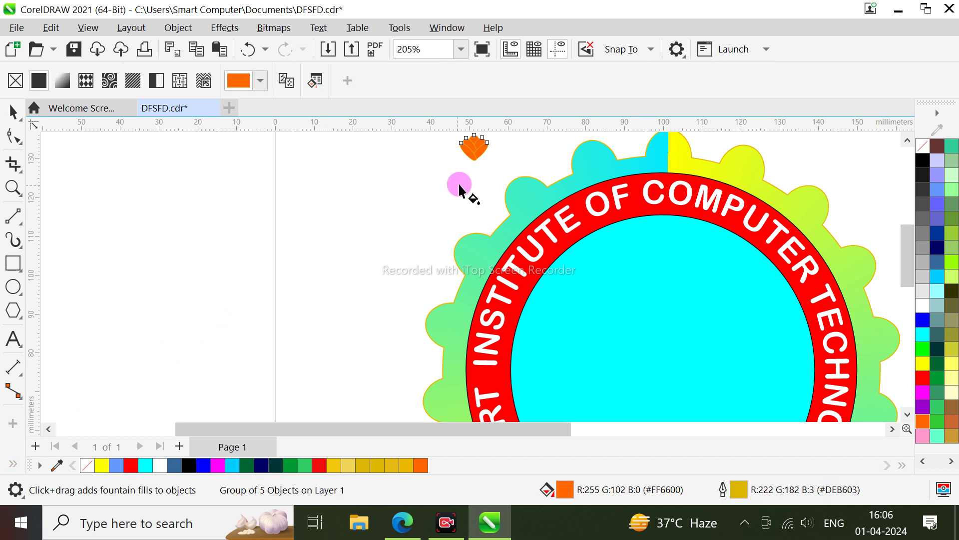
pyautogui.scroll(2, 474, 162)
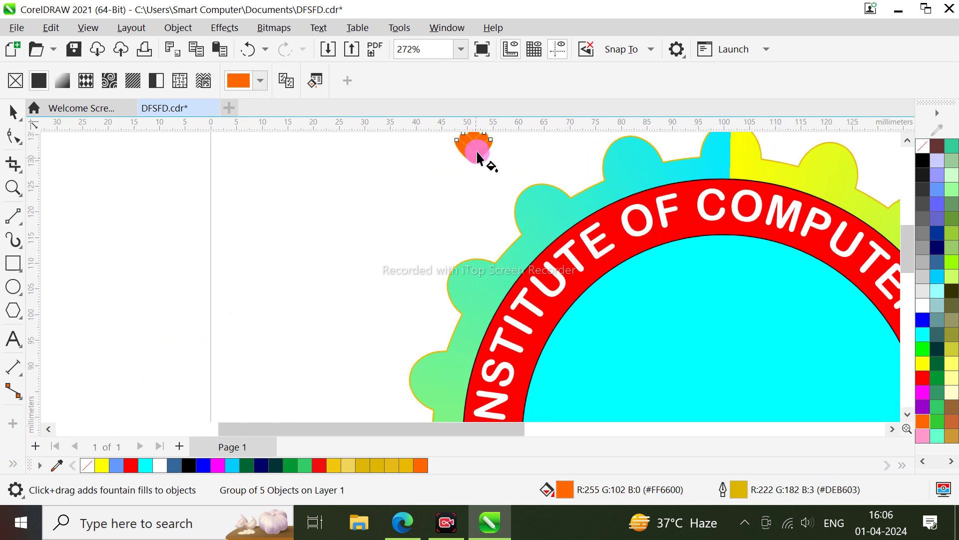
pyautogui.moveTo(477, 157); pyautogui.dragTo(475, 125)
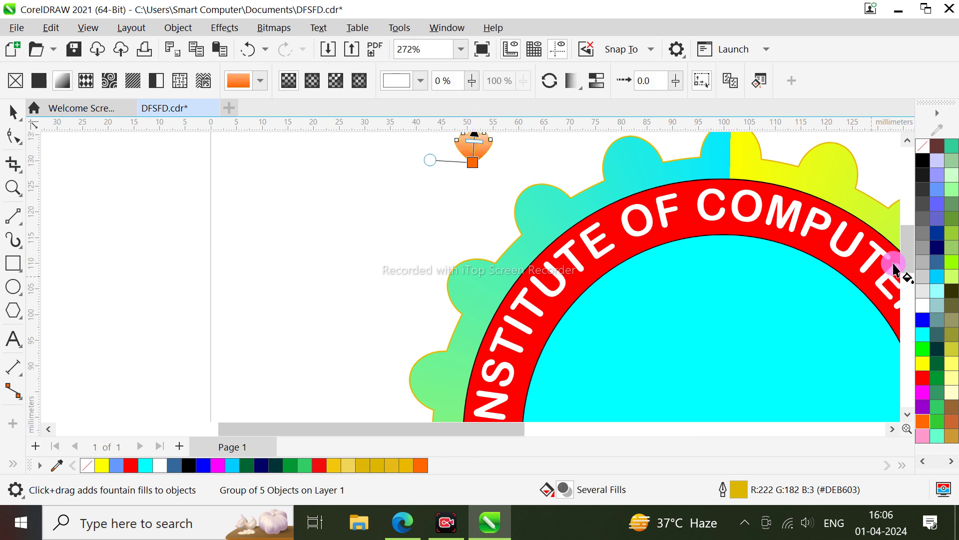
pyautogui.moveTo(908, 259); pyautogui.dragTo(914, 245)
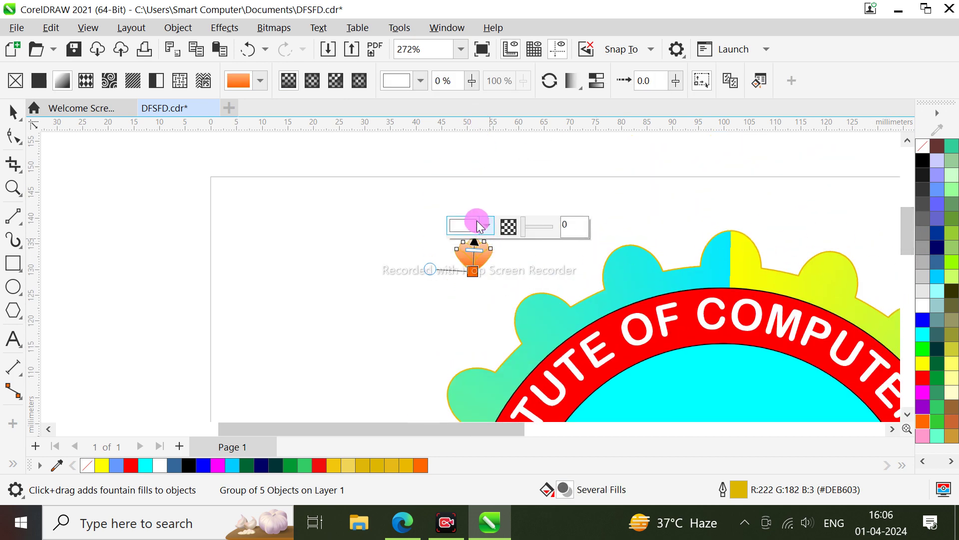
pyautogui.scroll(3, 472, 235)
pyautogui.scroll(4, 471, 235)
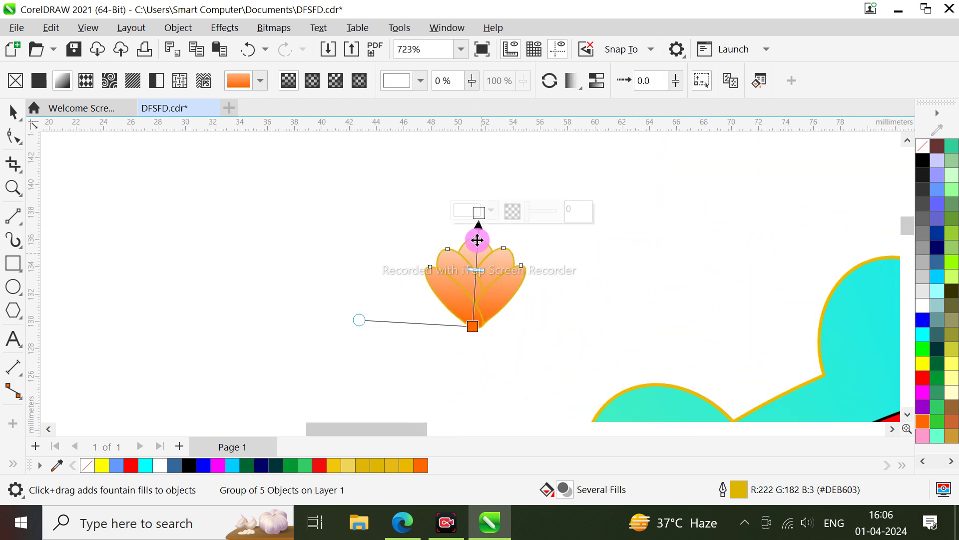
pyautogui.moveTo(478, 225)
pyautogui.mouseDown()
pyautogui.moveTo(469, 223)
pyautogui.moveTo(478, 233)
pyautogui.moveTo(479, 217)
pyautogui.moveTo(478, 345)
pyautogui.moveTo(480, 220)
pyautogui.moveTo(480, 244)
pyautogui.mouseUp()
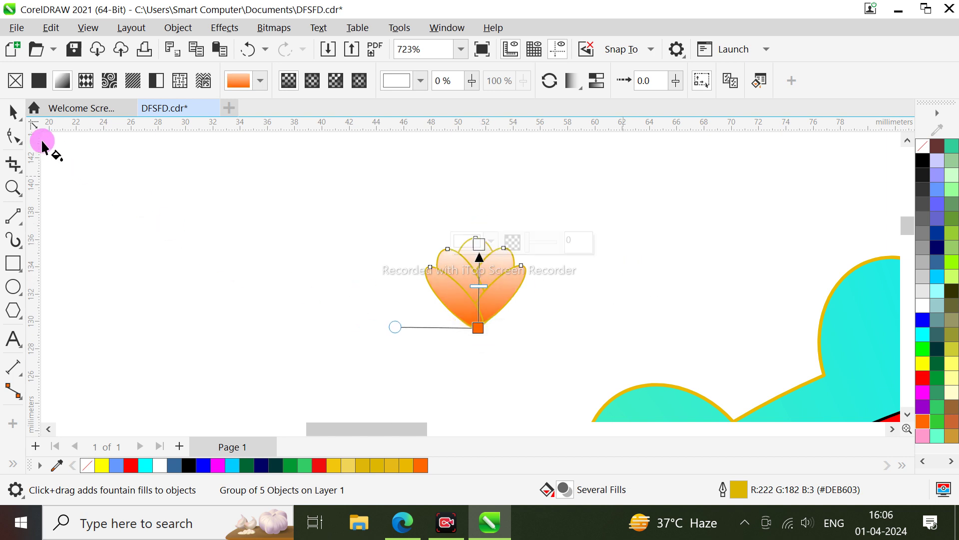
pyautogui.click(13, 111)
# Move the flower onto the badge's top scallop and enlarge it to about 9.1 by 8.1 mm
pyautogui.scroll(-1, 364, 291)
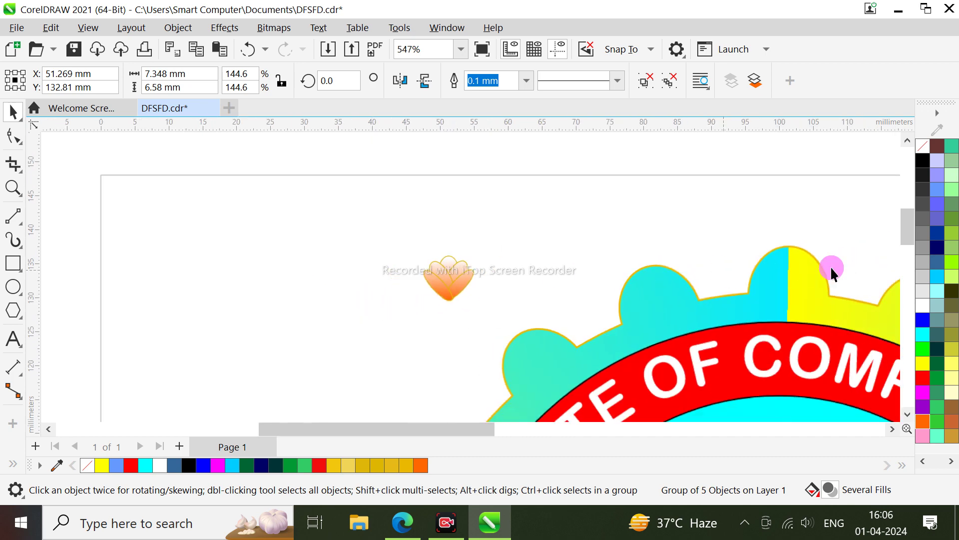
pyautogui.scroll(-1, 902, 240)
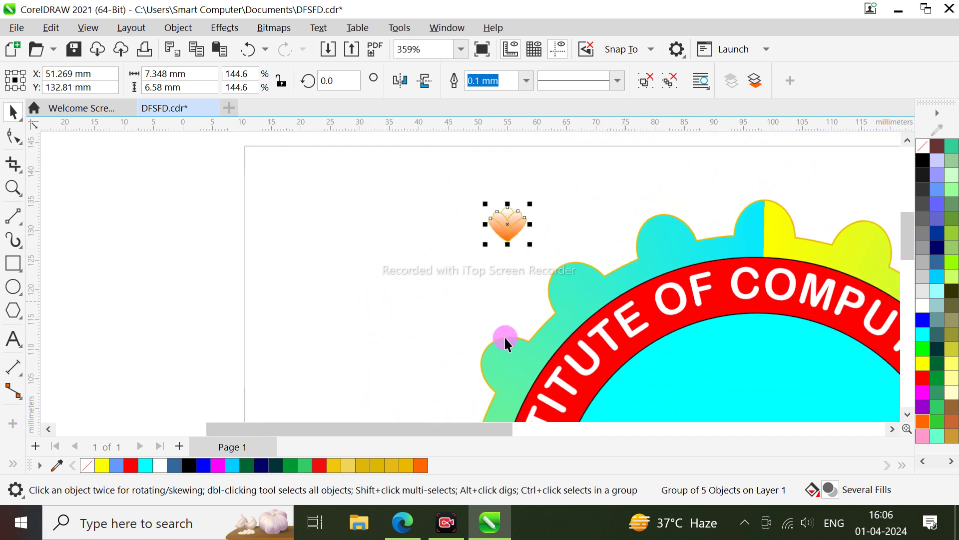
pyautogui.scroll(-2, 506, 339)
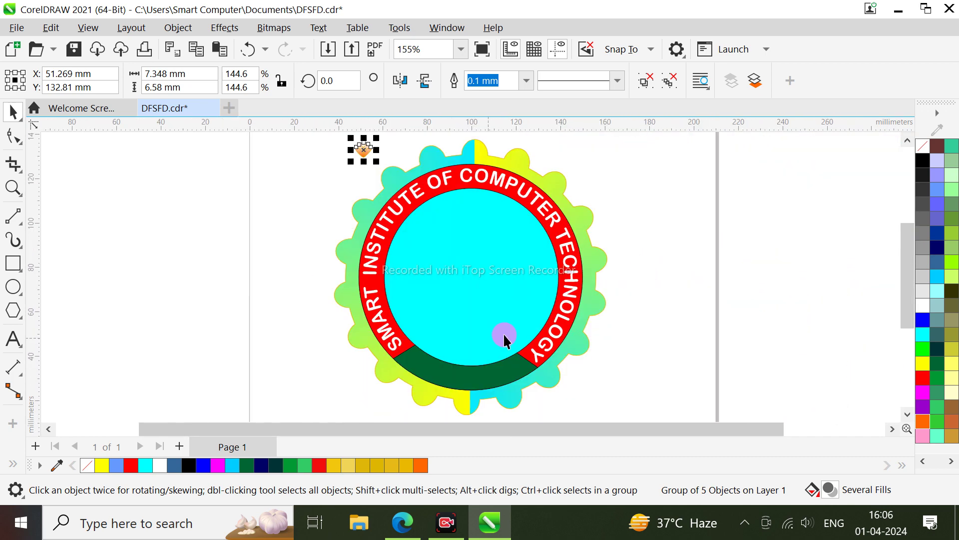
pyautogui.moveTo(359, 151); pyautogui.dragTo(359, 151)
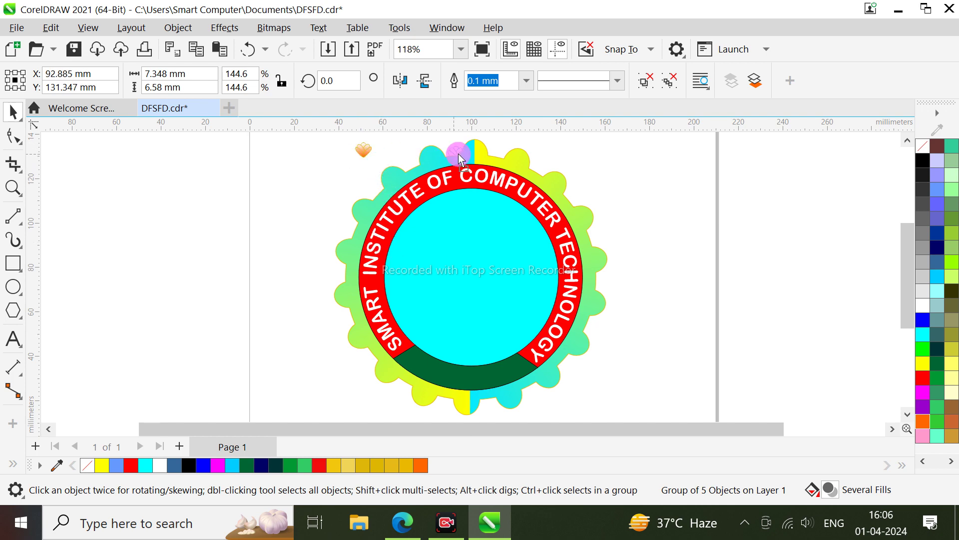
pyautogui.moveTo(459, 155); pyautogui.dragTo(476, 155)
pyautogui.scroll(2, 473, 152)
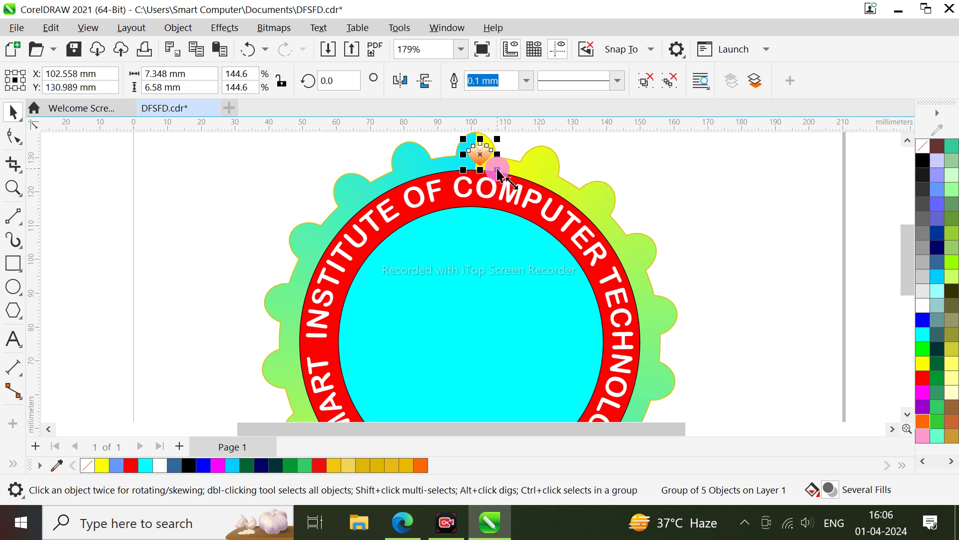
pyautogui.moveTo(497, 170); pyautogui.dragTo(480, 155)
pyautogui.scroll(2, 477, 155)
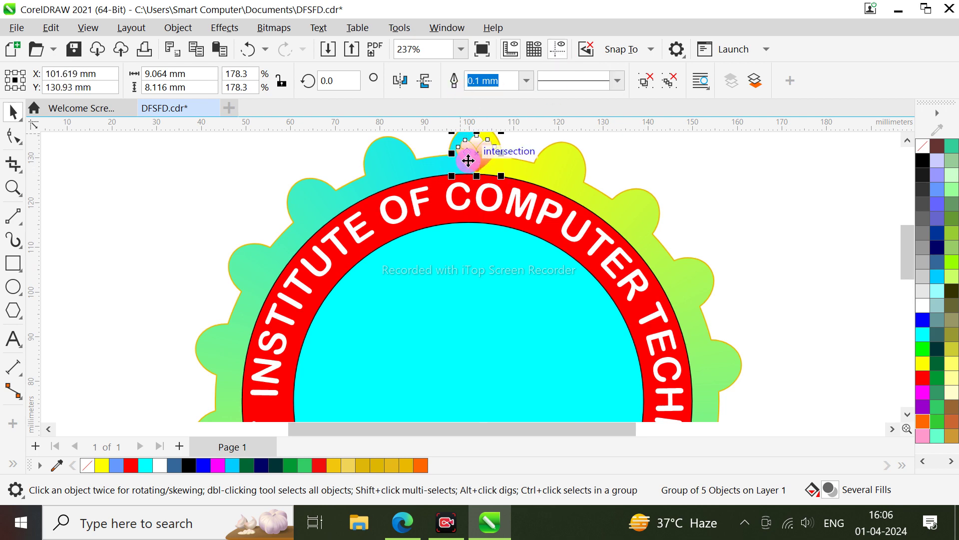
# Recolour the flower, trying blue, light blue and yellow fills before settling on brown (#996633)
pyautogui.scroll(-4, 467, 157)
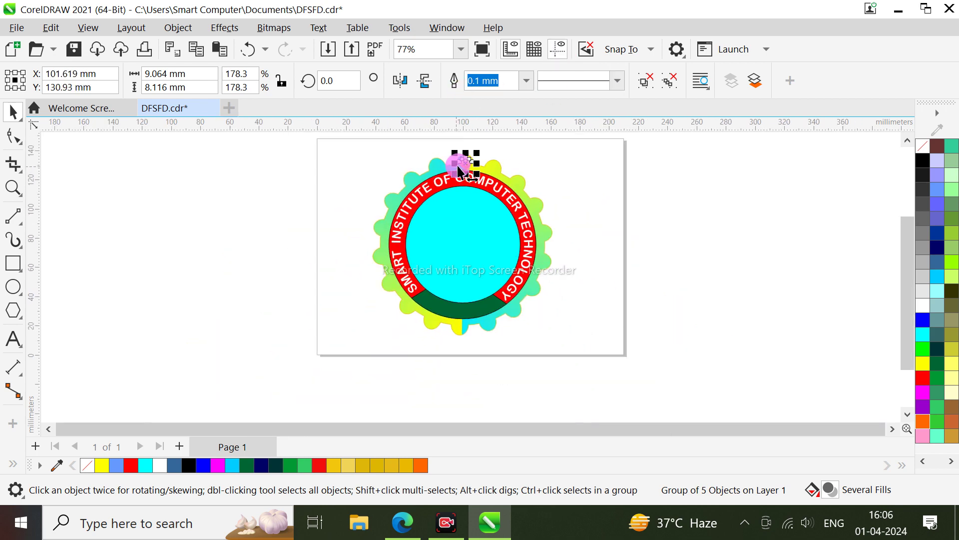
pyautogui.click(933, 375)
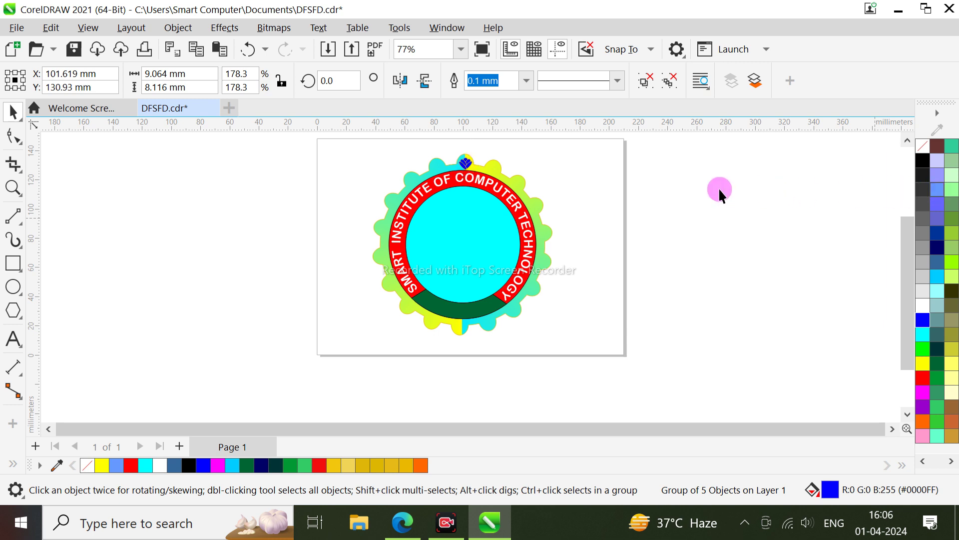
pyautogui.scroll(3, 482, 163)
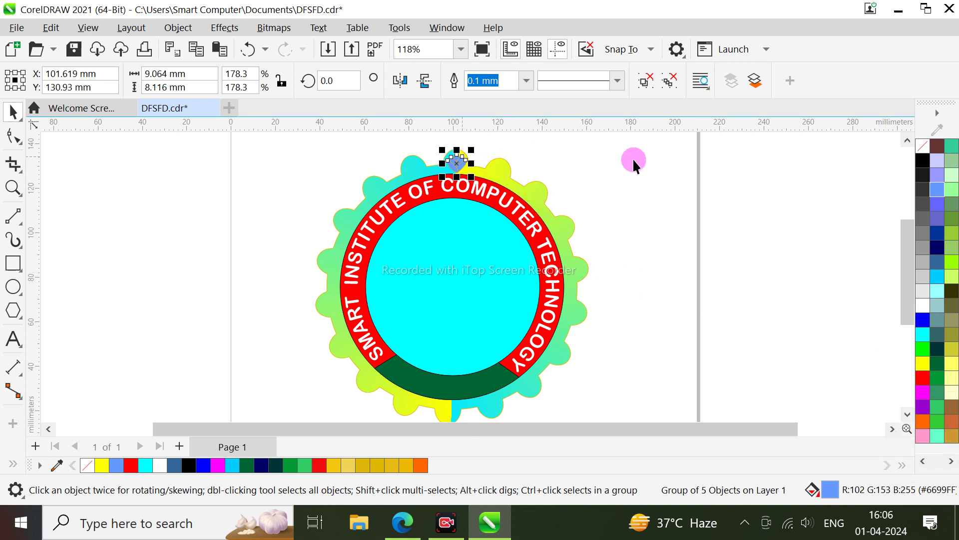
pyautogui.click(647, 166)
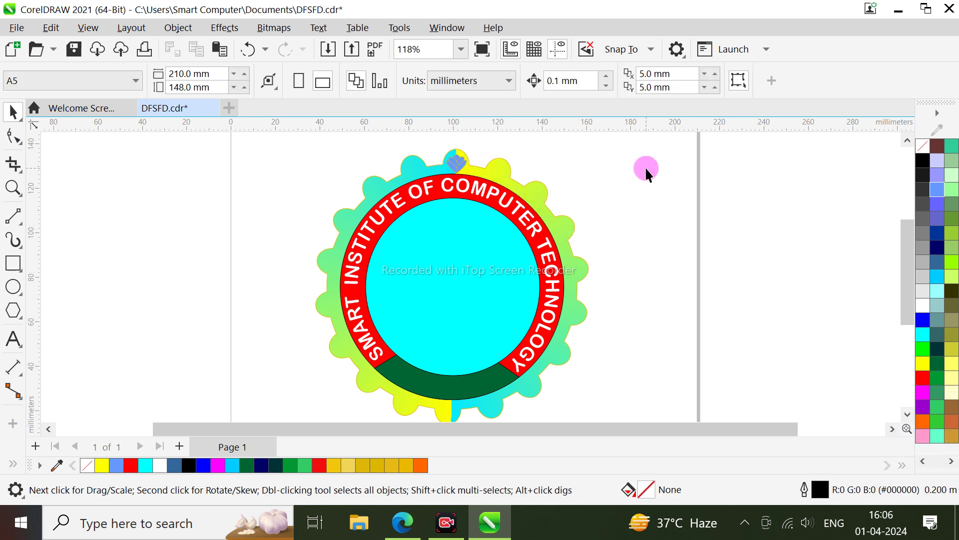
pyautogui.click(459, 169)
pyautogui.click(924, 363)
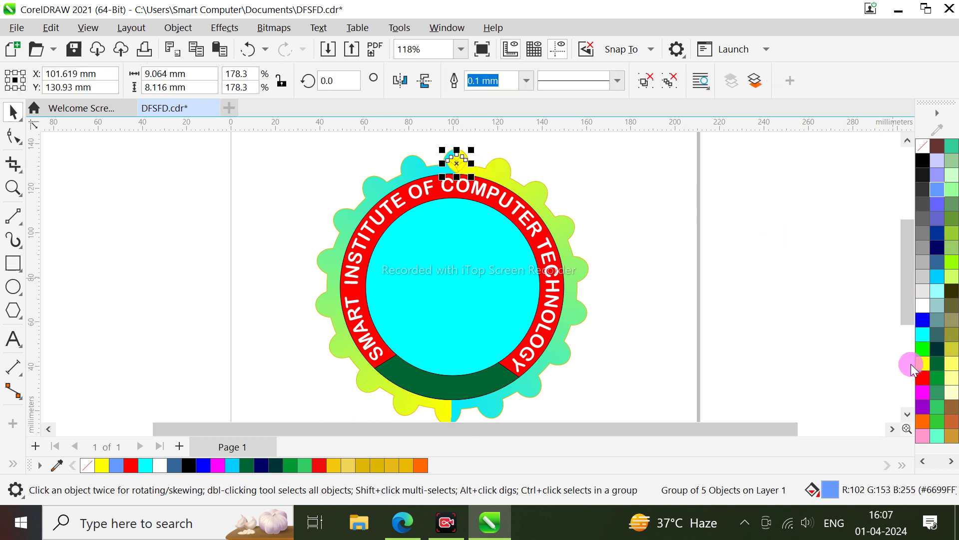
pyautogui.click(949, 406)
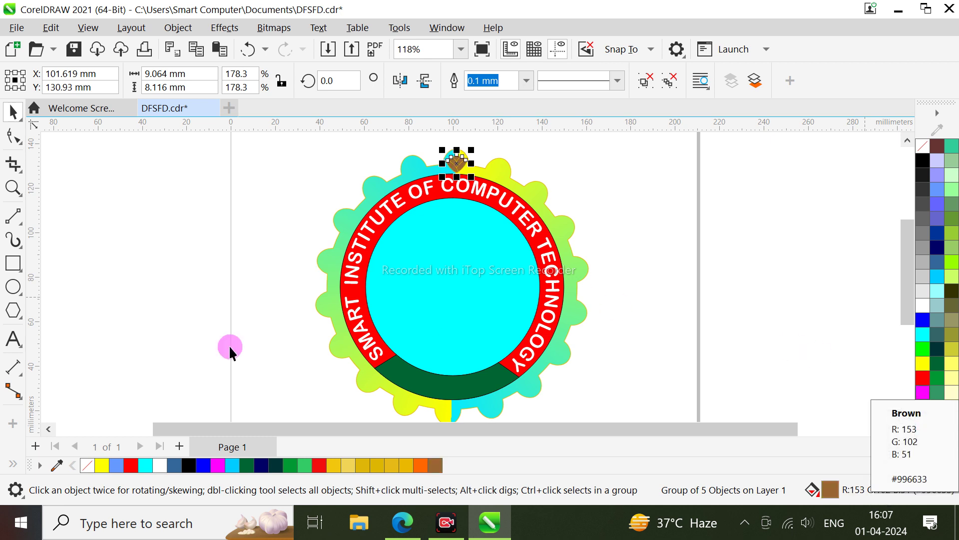
# Apply a vertical linear fountain transparency to the brown flower on the top scallop, reaching 100% transparency at one end
pyautogui.click(19, 466)
pyautogui.click(40, 402)
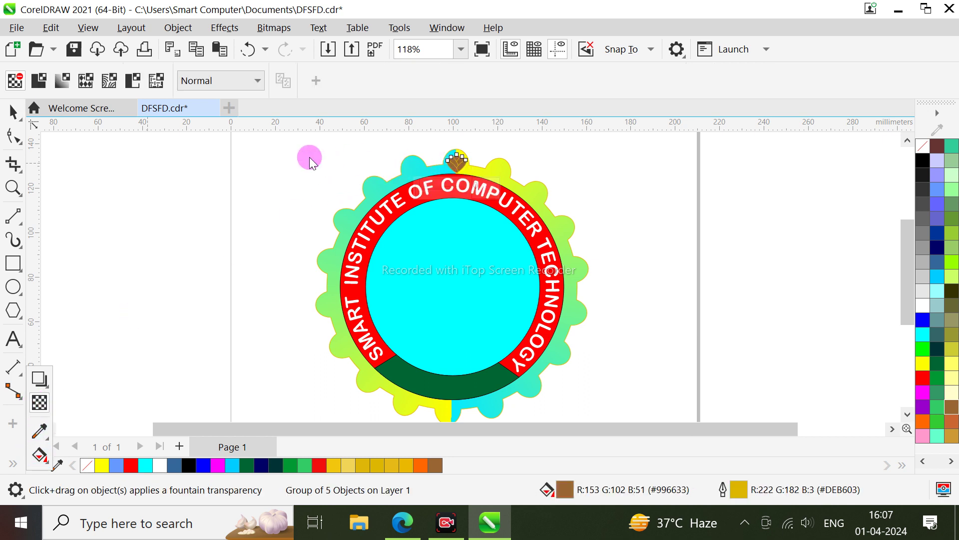
pyautogui.click(454, 158)
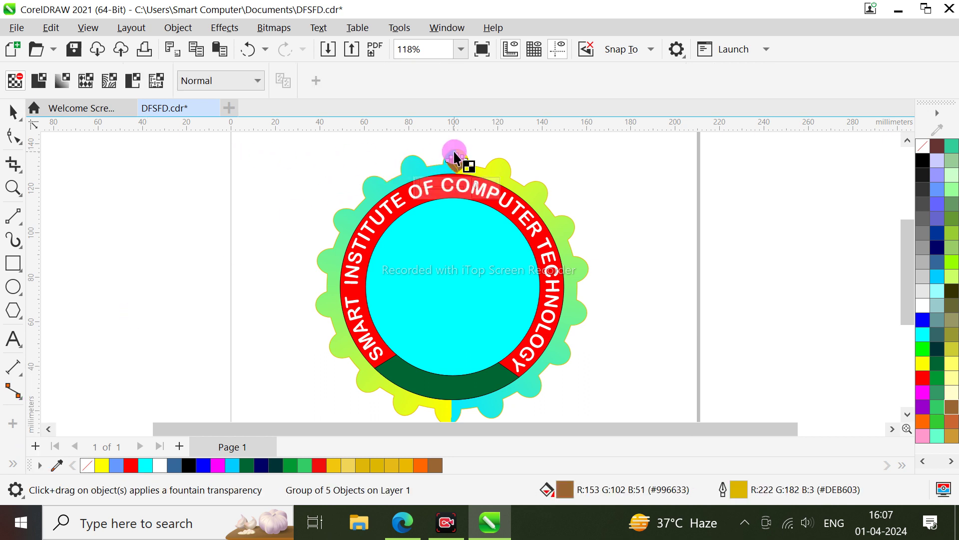
pyautogui.moveTo(454, 158)
pyautogui.mouseDown()
pyautogui.moveTo(457, 176)
pyautogui.moveTo(455, 155)
pyautogui.mouseUp()
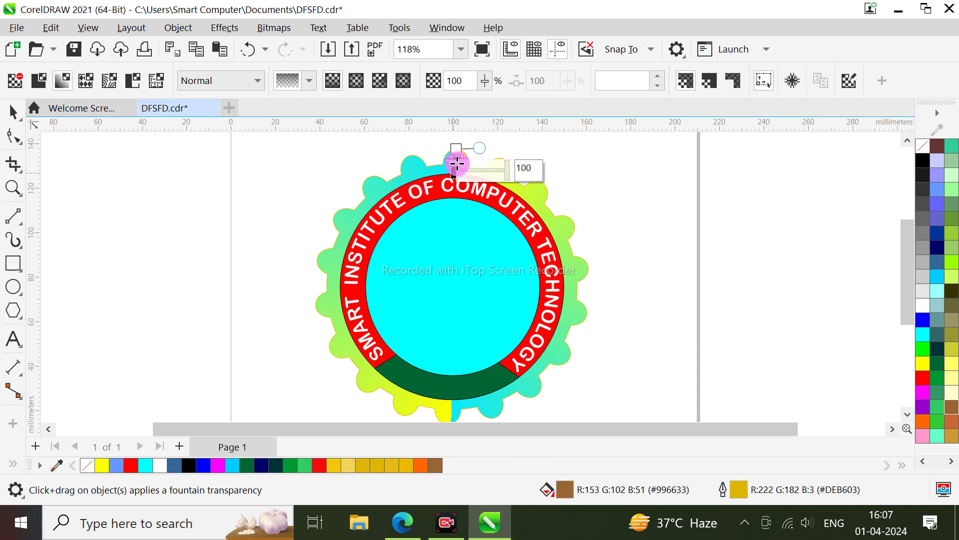
pyautogui.scroll(2, 452, 158)
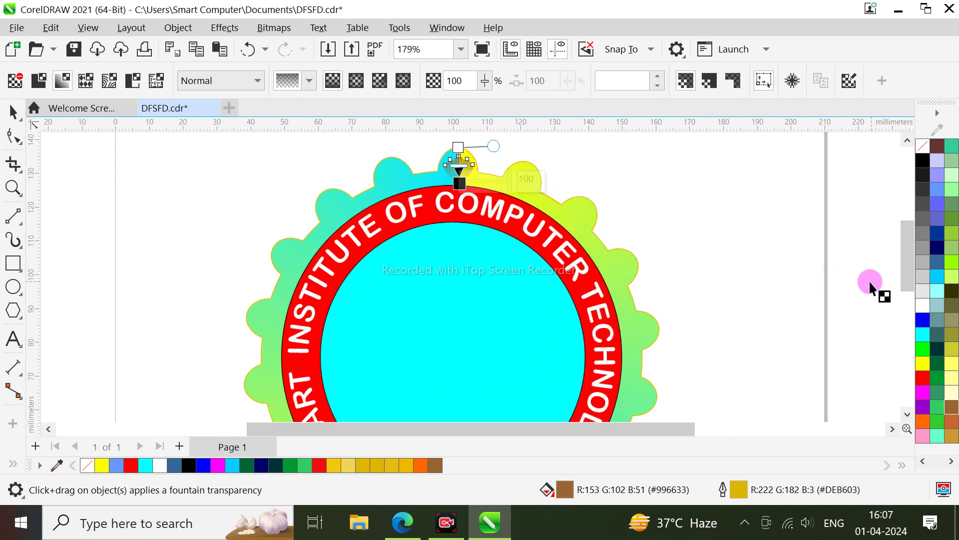
pyautogui.click(454, 182)
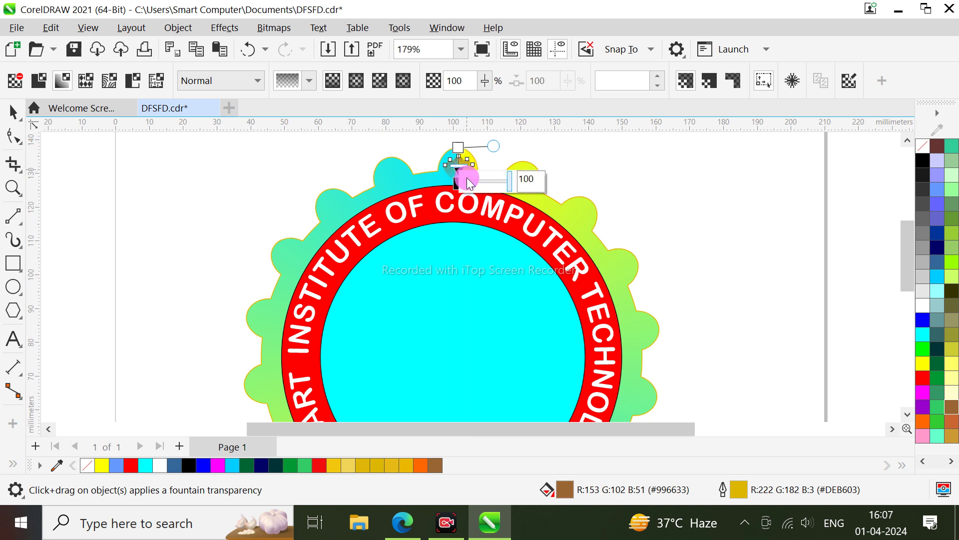
pyautogui.click(13, 113)
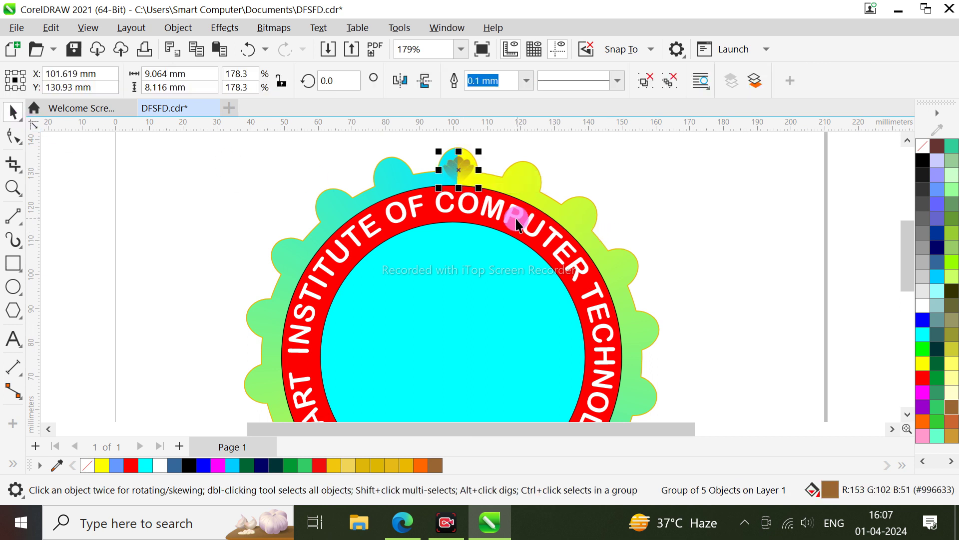
# Move the flower's rotation centre to the middle of the badge and open the Rotate transformation settings
pyautogui.scroll(-3, 494, 223)
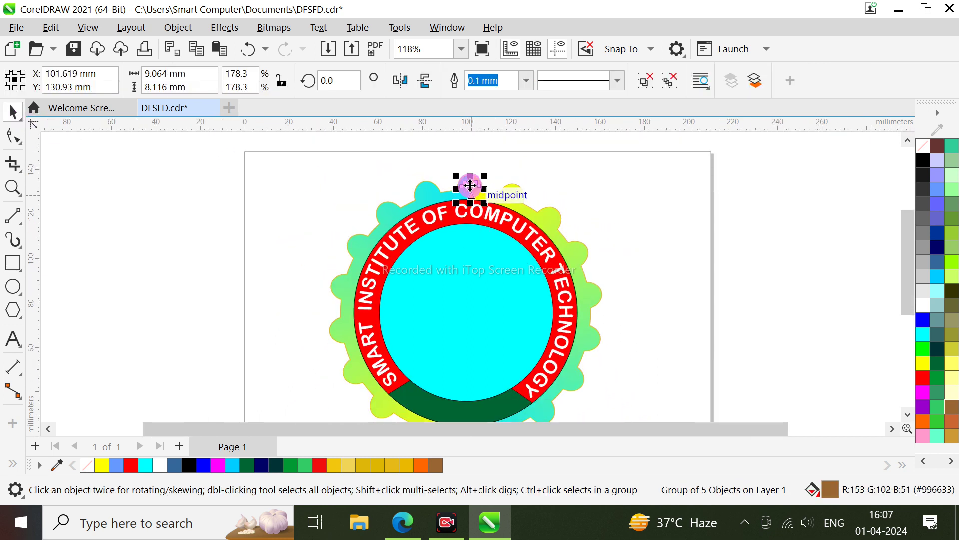
pyautogui.click(470, 186)
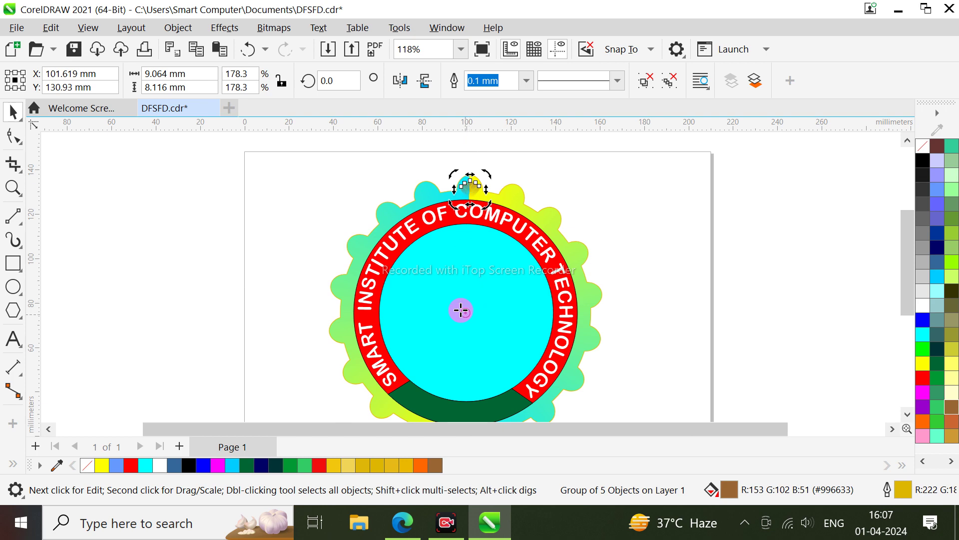
pyautogui.click(399, 28)
pyautogui.moveTo(447, 28)
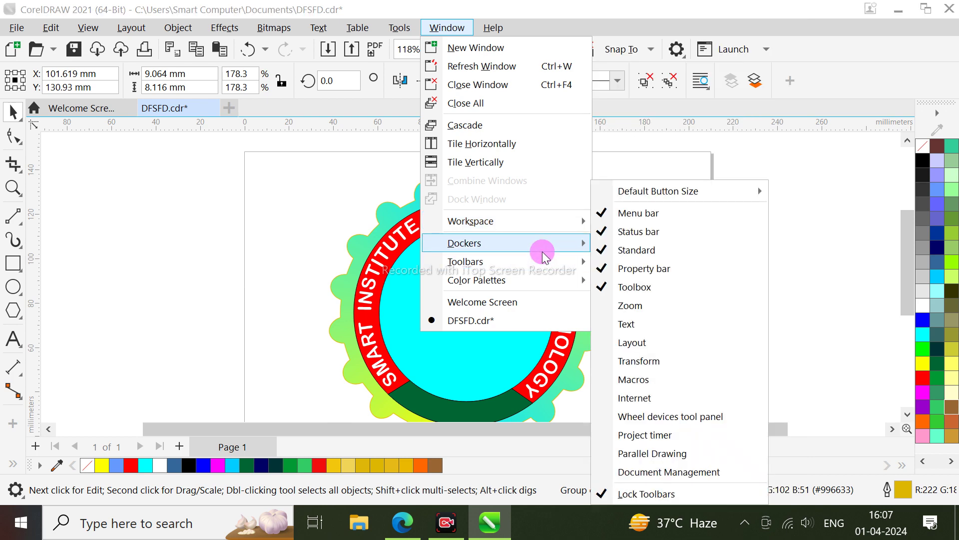
pyautogui.moveTo(542, 251)
pyautogui.click(705, 185)
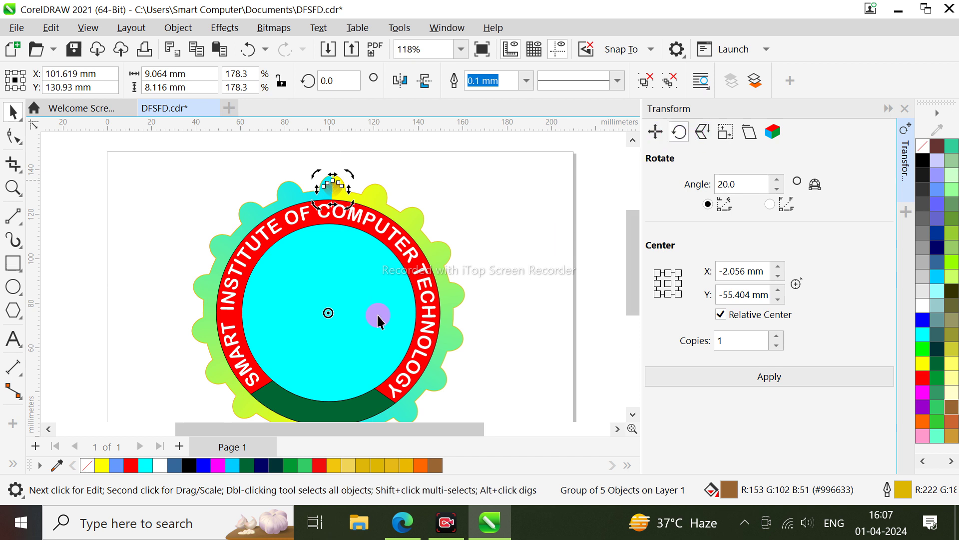
# Create 17 rotated copies of the flower around the badge centre in 20° increments, one per scallop, and close the Transform docker
pyautogui.click(738, 377)
pyautogui.click(736, 376)
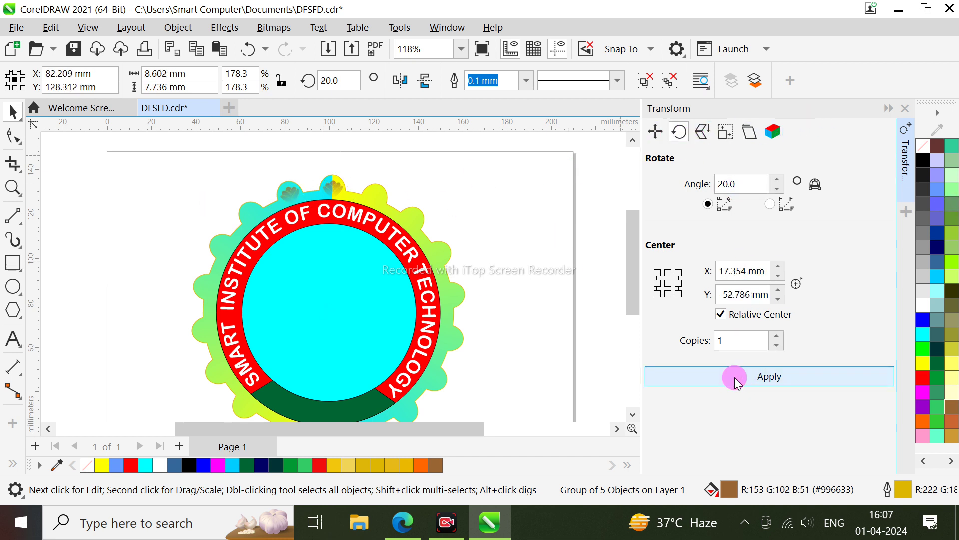
pyautogui.click(734, 377)
pyautogui.click(734, 377)
pyautogui.click(733, 377)
pyautogui.click(734, 377)
pyautogui.click(733, 376)
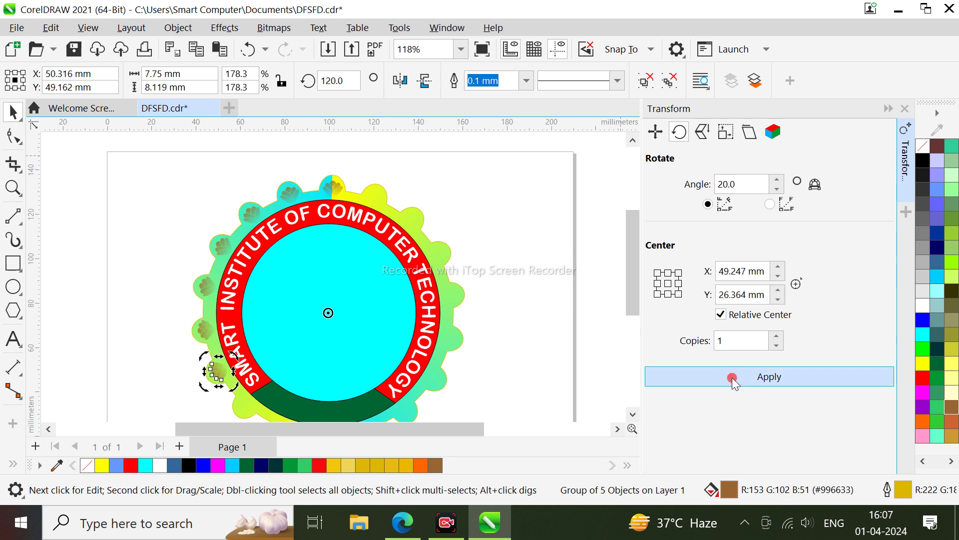
pyautogui.click(732, 376)
pyautogui.click(732, 377)
pyautogui.click(732, 377)
pyautogui.click(731, 377)
pyautogui.click(731, 377)
pyautogui.click(731, 376)
pyautogui.click(732, 377)
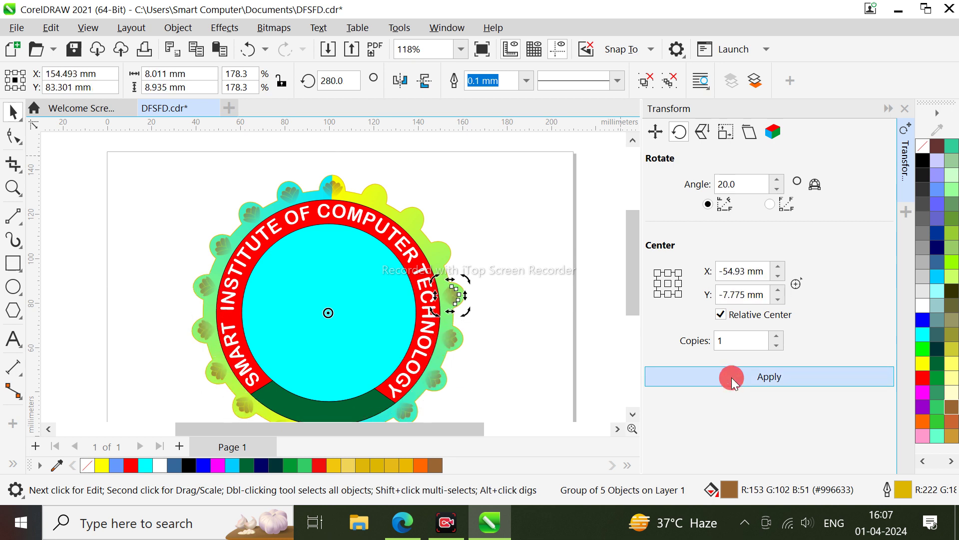
pyautogui.click(731, 377)
pyautogui.click(730, 376)
pyautogui.click(731, 377)
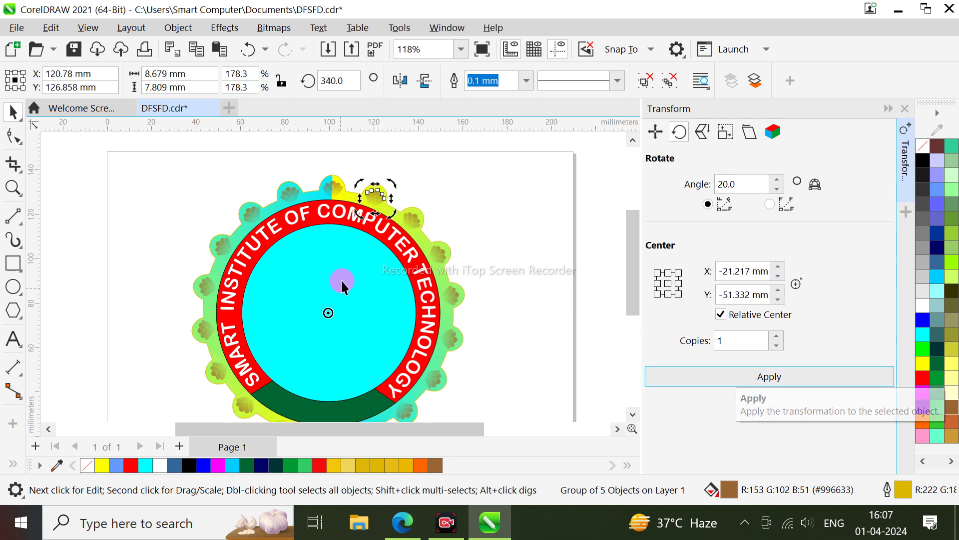
pyautogui.click(576, 227)
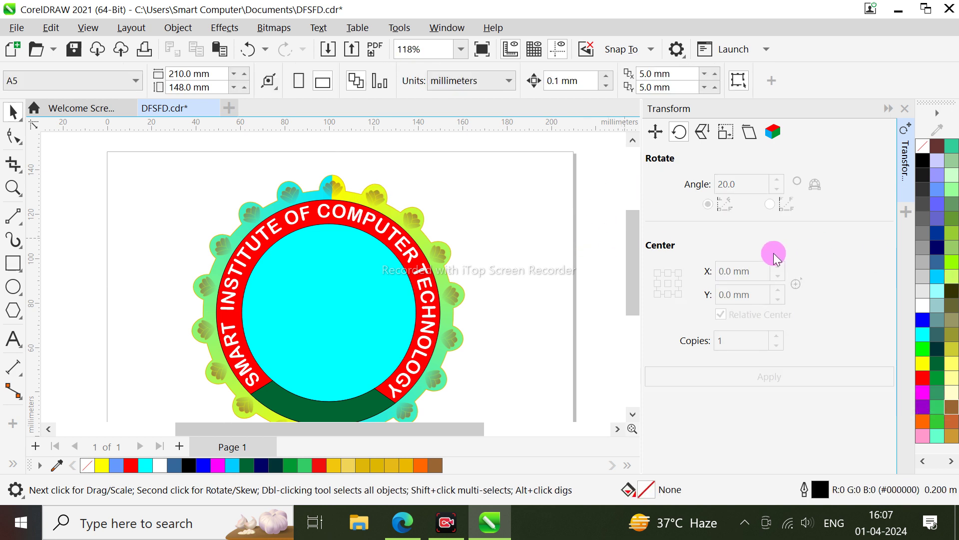
pyautogui.moveTo(628, 250); pyautogui.dragTo(633, 268)
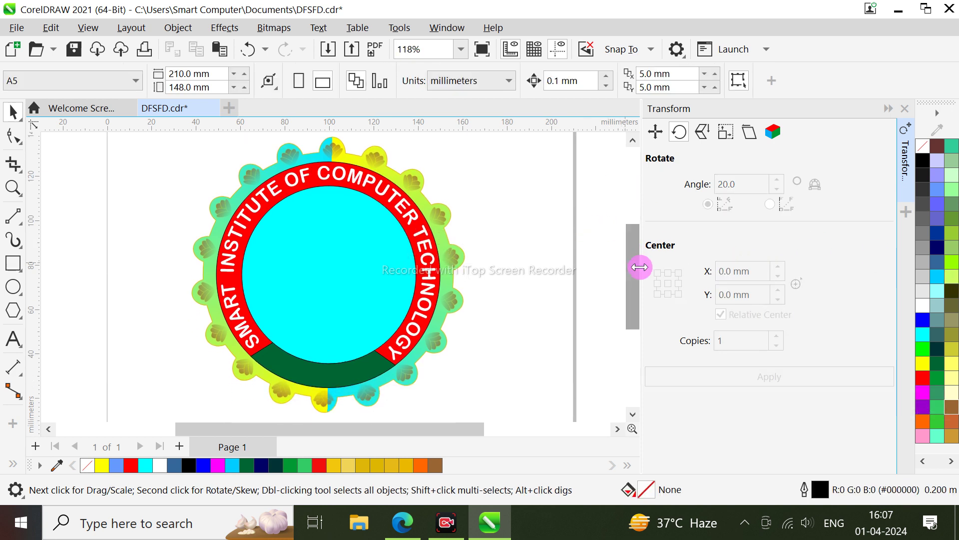
pyautogui.click(353, 277)
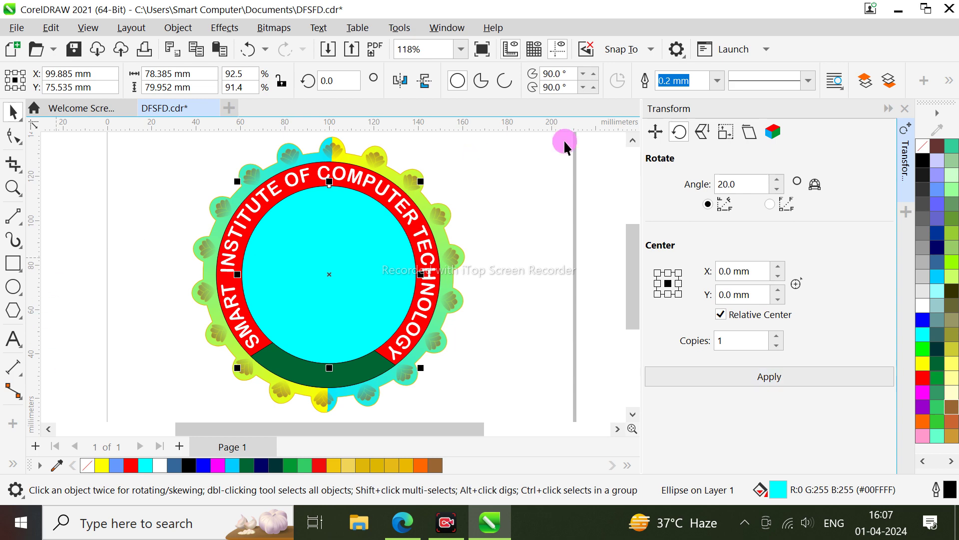
pyautogui.click(904, 108)
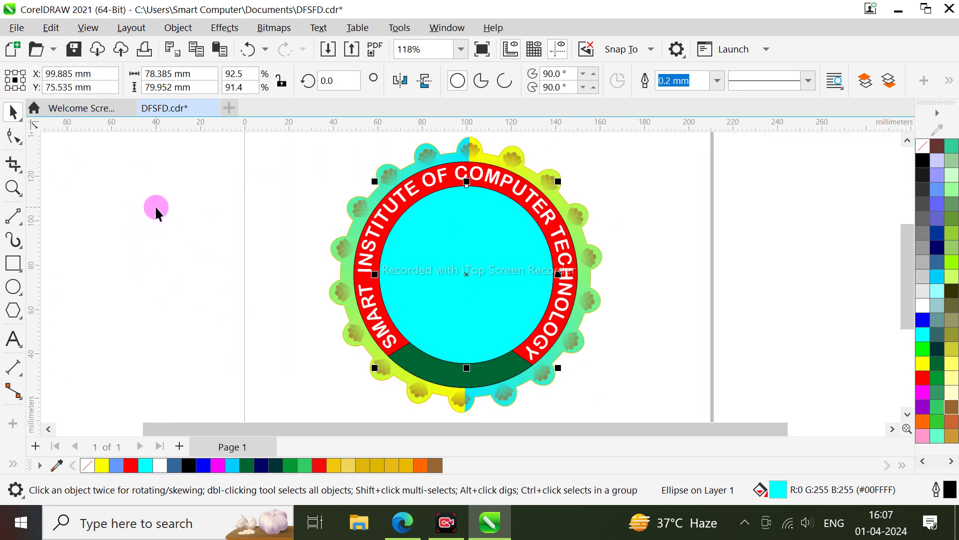
# Import the image IMG-20231003-WA0006 from the Downloads folder and place it beside the badge at about 22 by 49 mm
pyautogui.hotkey('ctrl', 'i')
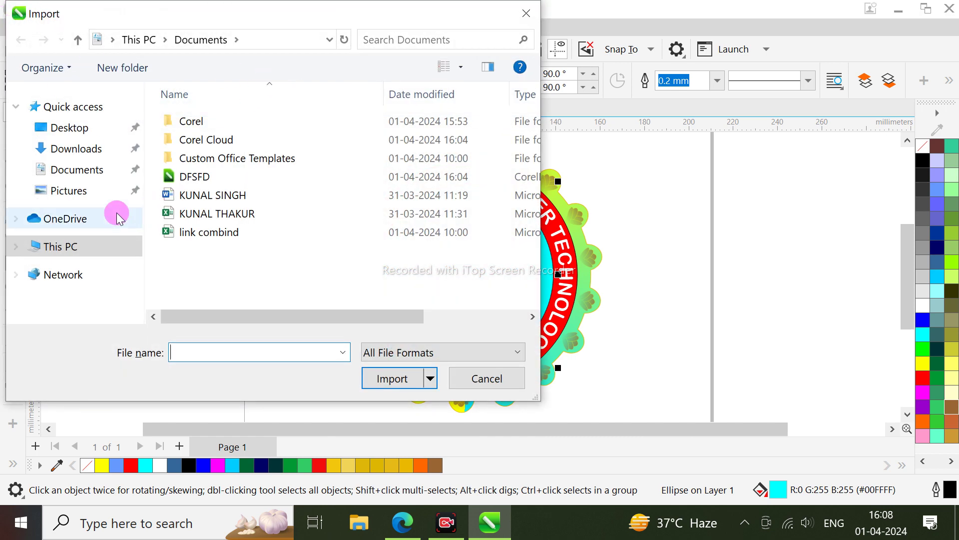
pyautogui.click(72, 149)
pyautogui.click(163, 148)
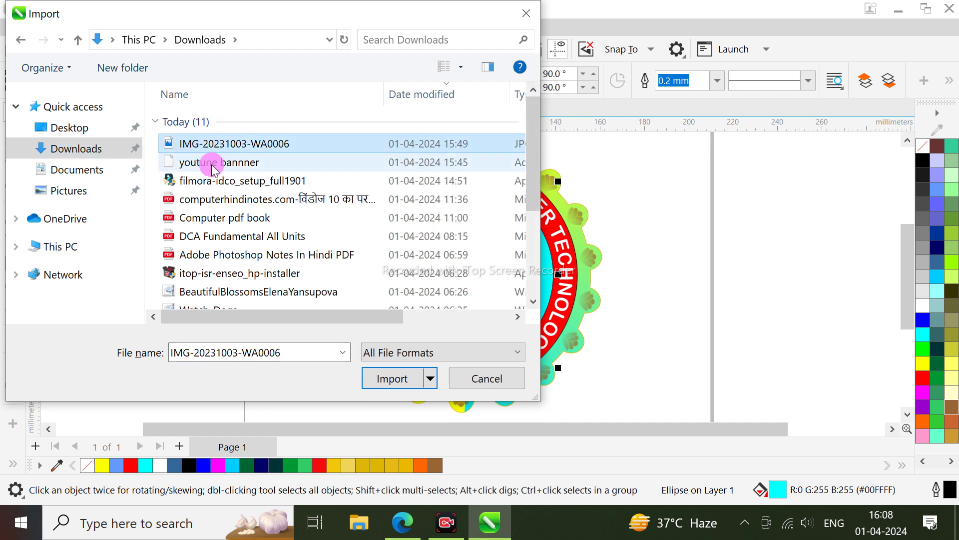
pyautogui.click(373, 379)
pyautogui.moveTo(182, 285); pyautogui.dragTo(241, 312)
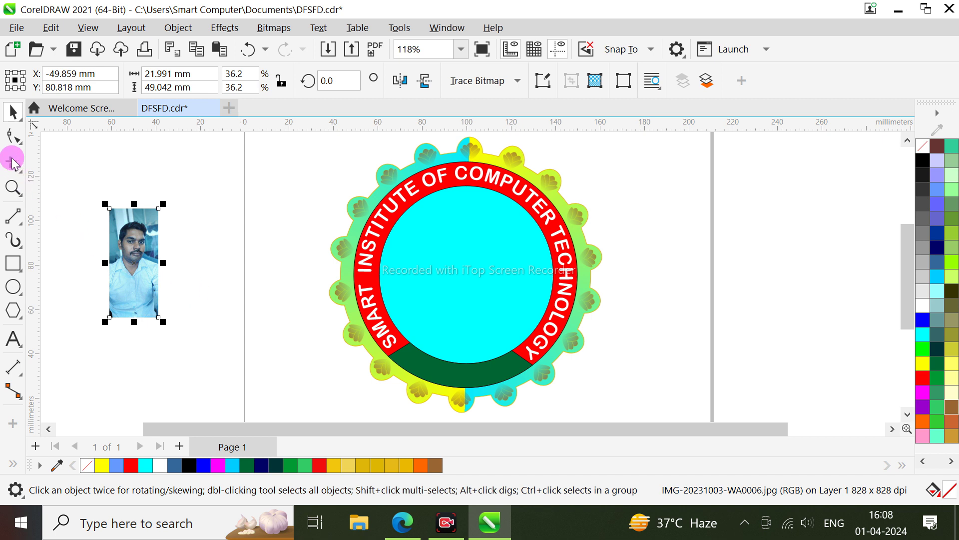
# Stretch the imported photo to about 56 by 74.2 mm and shift it slightly upwards
pyautogui.moveTo(163, 263); pyautogui.dragTo(239, 282)
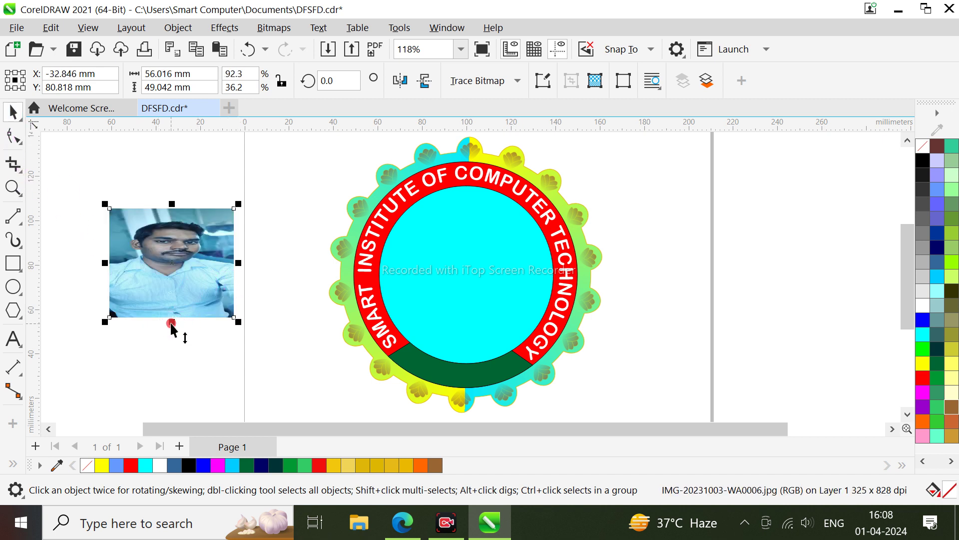
pyautogui.moveTo(171, 323); pyautogui.dragTo(172, 378)
pyautogui.moveTo(171, 305); pyautogui.dragTo(170, 291)
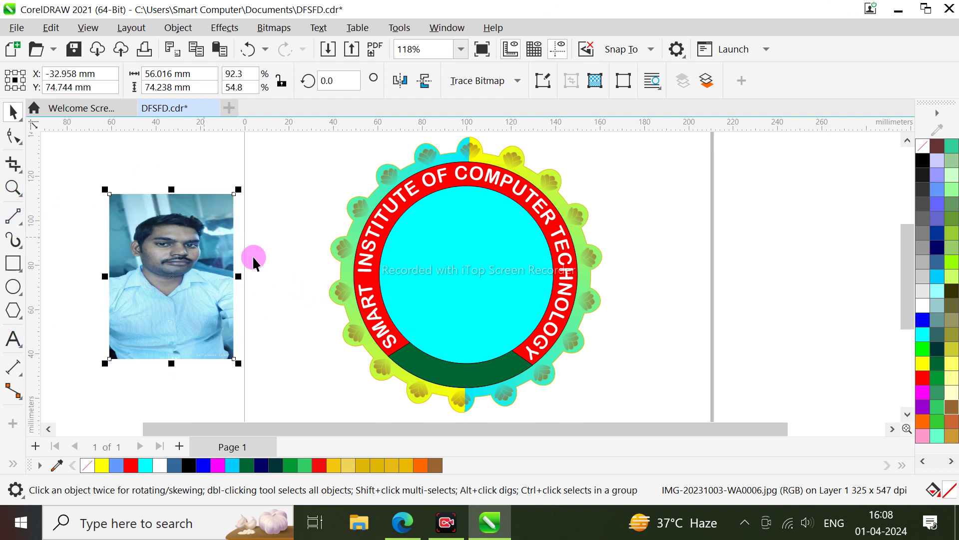
# Duplicate the badge's inner cyan circle onto the photo, send the copy behind it, and undo the trial enlargement of the copy
pyautogui.click(448, 270)
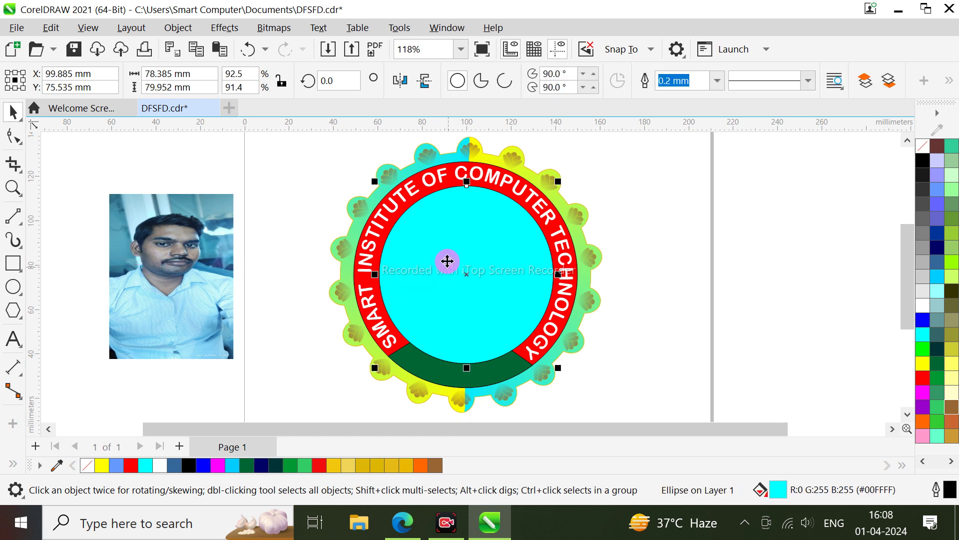
pyautogui.moveTo(448, 260); pyautogui.dragTo(144, 276)
pyautogui.hotkey('ctrl', 'pagedown')
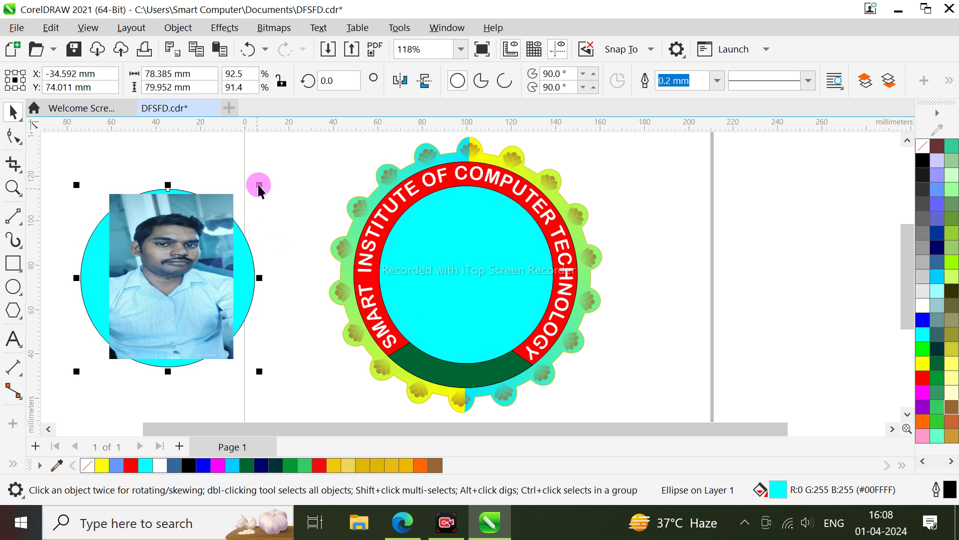
pyautogui.moveTo(259, 185); pyautogui.dragTo(279, 162)
pyautogui.hotkey('ctrl', 'z')
# Enlarge the photo to about 83.5 by 118.1 mm and position it so it covers the cyan circle copy
pyautogui.click(232, 195)
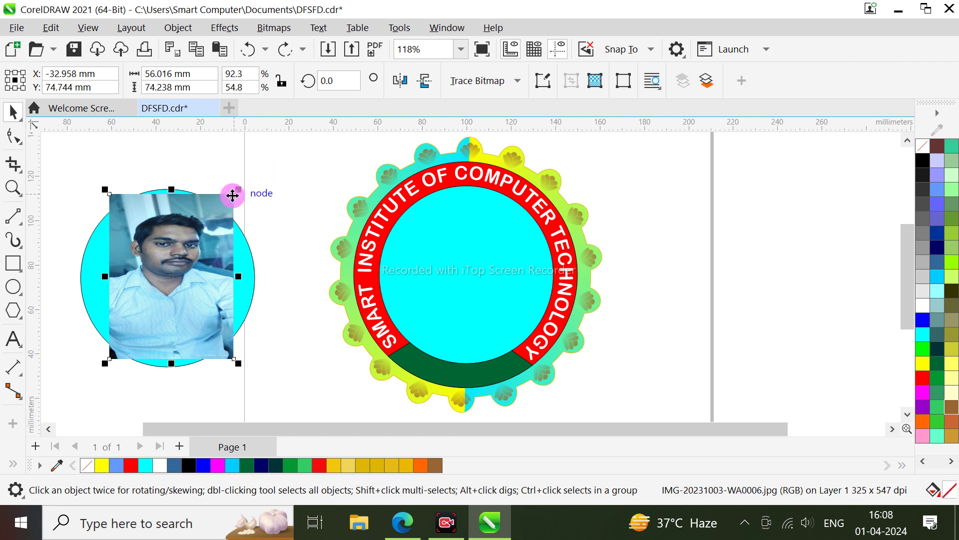
pyautogui.moveTo(241, 196); pyautogui.dragTo(265, 178)
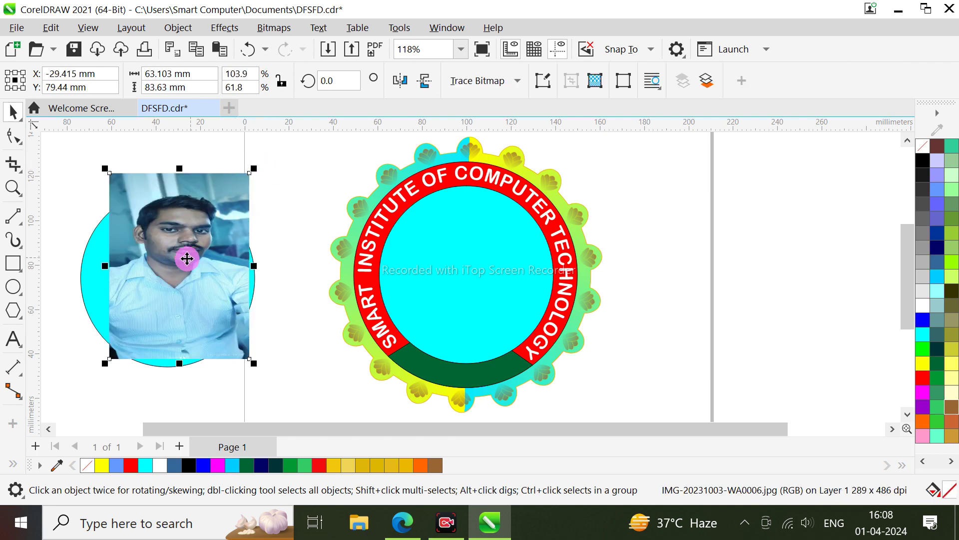
pyautogui.moveTo(189, 257)
pyautogui.mouseDown()
pyautogui.moveTo(165, 274)
pyautogui.moveTo(176, 269)
pyautogui.mouseUp()
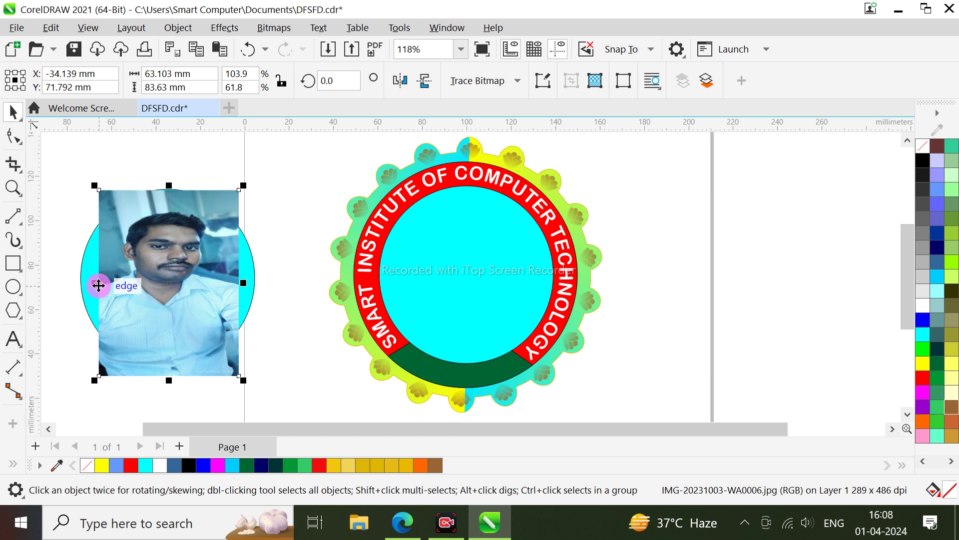
pyautogui.moveTo(96, 285); pyautogui.dragTo(81, 283)
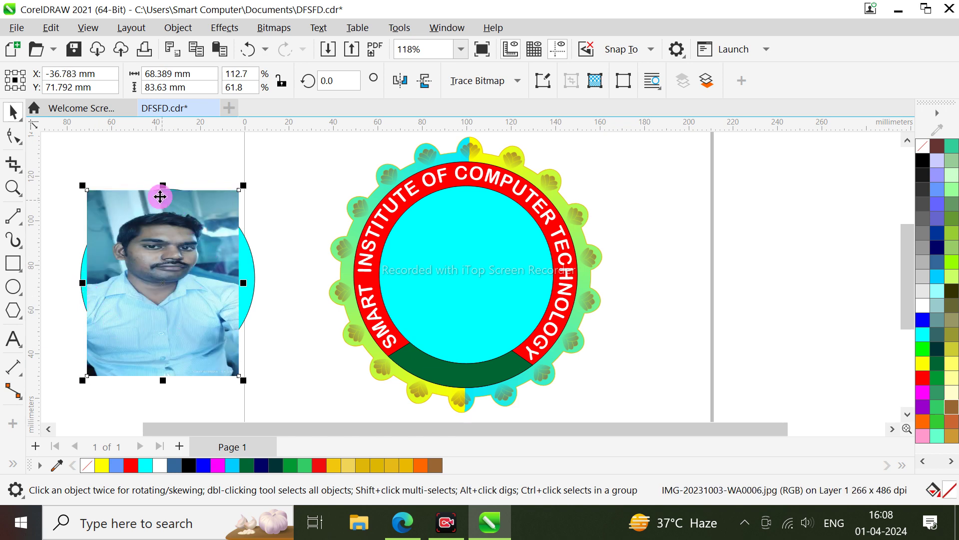
pyautogui.moveTo(161, 188); pyautogui.dragTo(163, 155)
pyautogui.moveTo(150, 248); pyautogui.dragTo(150, 264)
pyautogui.click(257, 403)
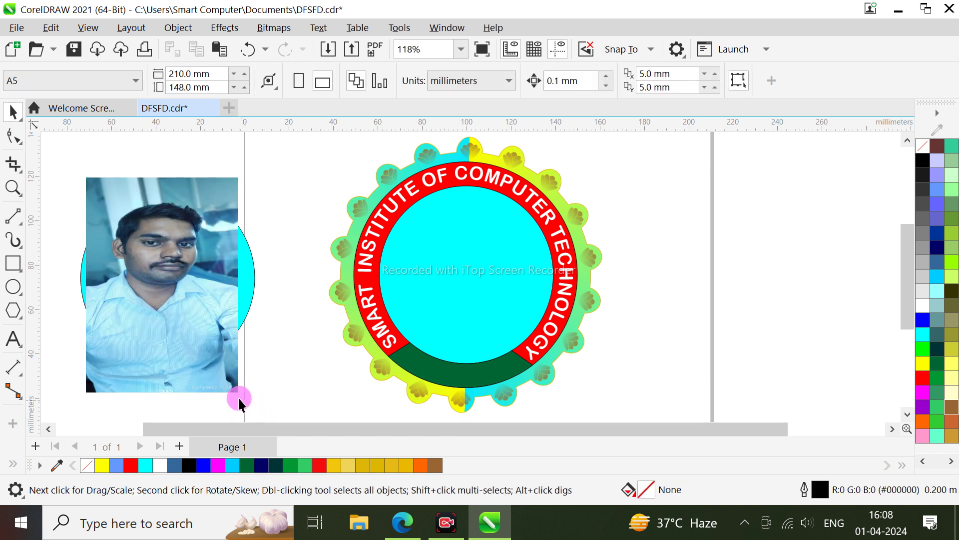
pyautogui.click(235, 390)
pyautogui.moveTo(235, 390); pyautogui.dragTo(276, 421)
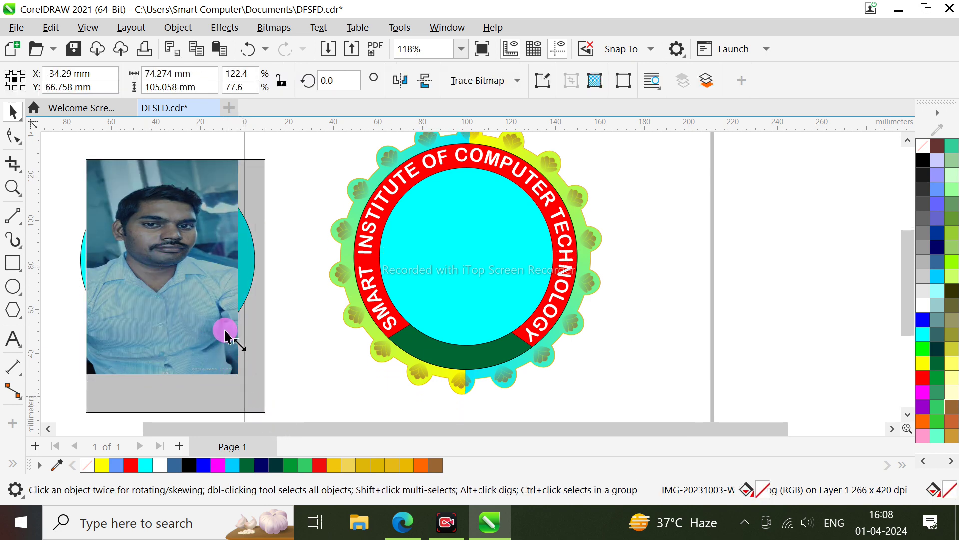
pyautogui.moveTo(159, 283); pyautogui.dragTo(152, 264)
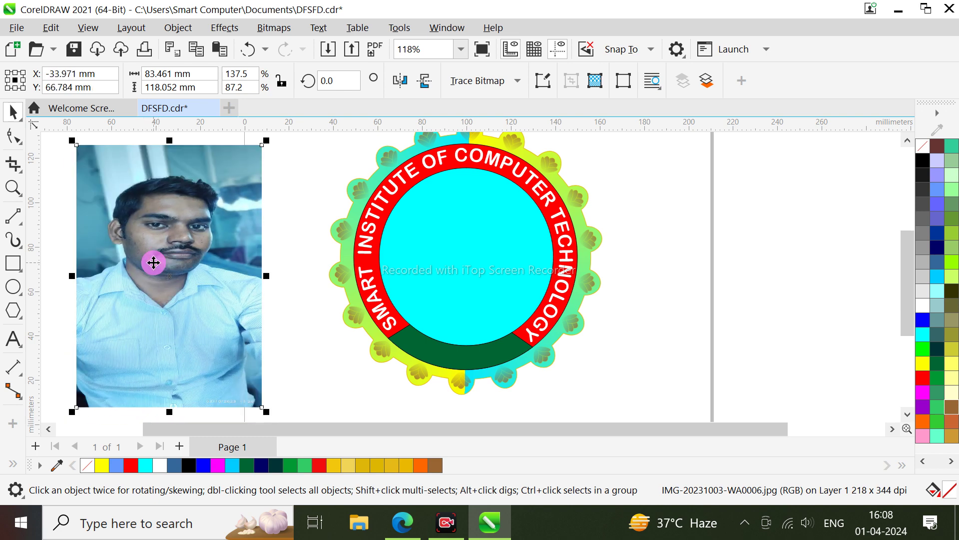
# Try to PowerClip the photo into the cyan circle copy hidden behind it
pyautogui.click(316, 28)
pyautogui.moveTo(190, 31)
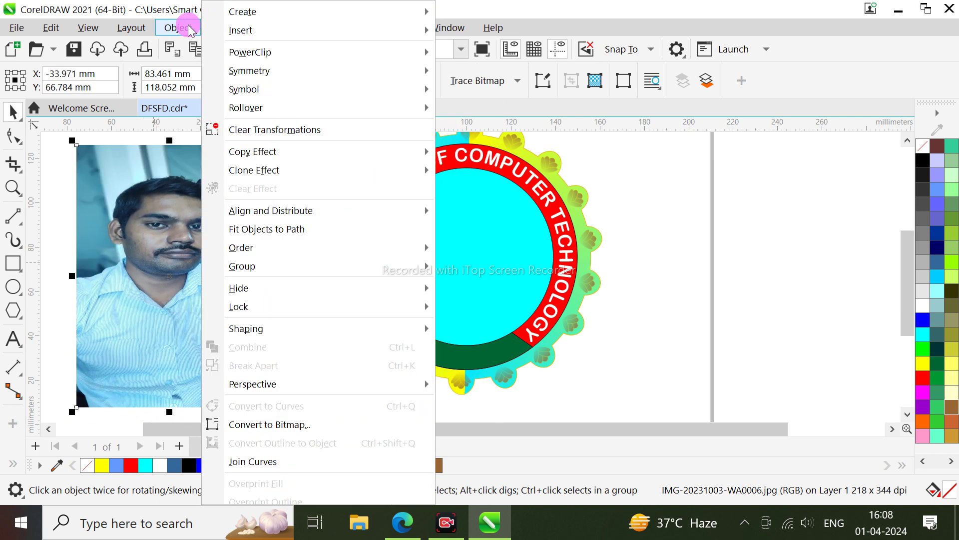
pyautogui.moveTo(300, 54)
pyautogui.click(463, 54)
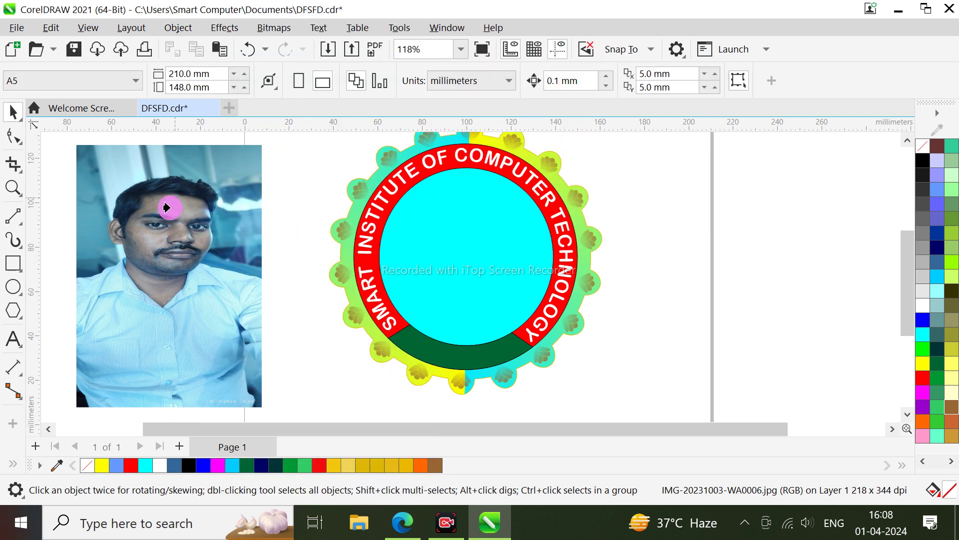
pyautogui.click(150, 262)
pyautogui.click(457, 305)
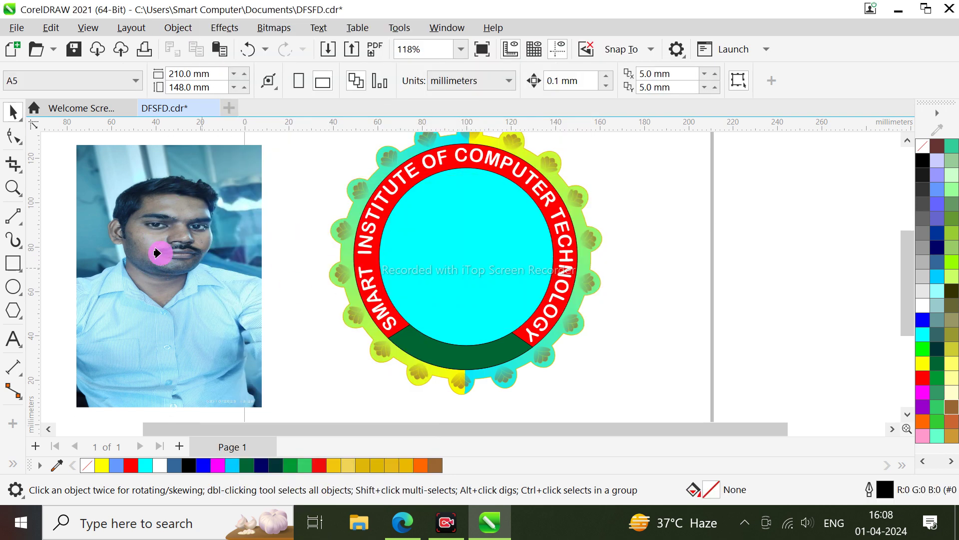
pyautogui.click(205, 205)
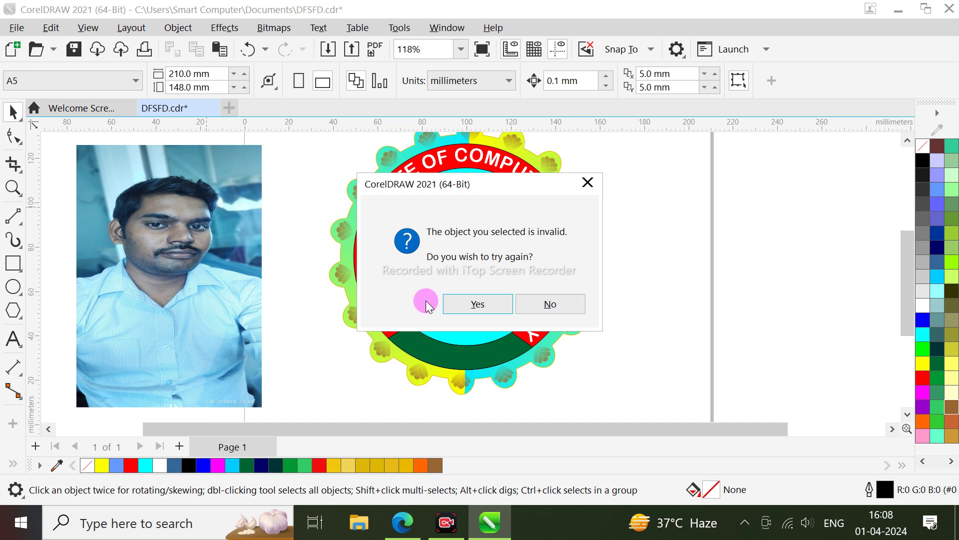
pyautogui.click(539, 303)
pyautogui.click(147, 264)
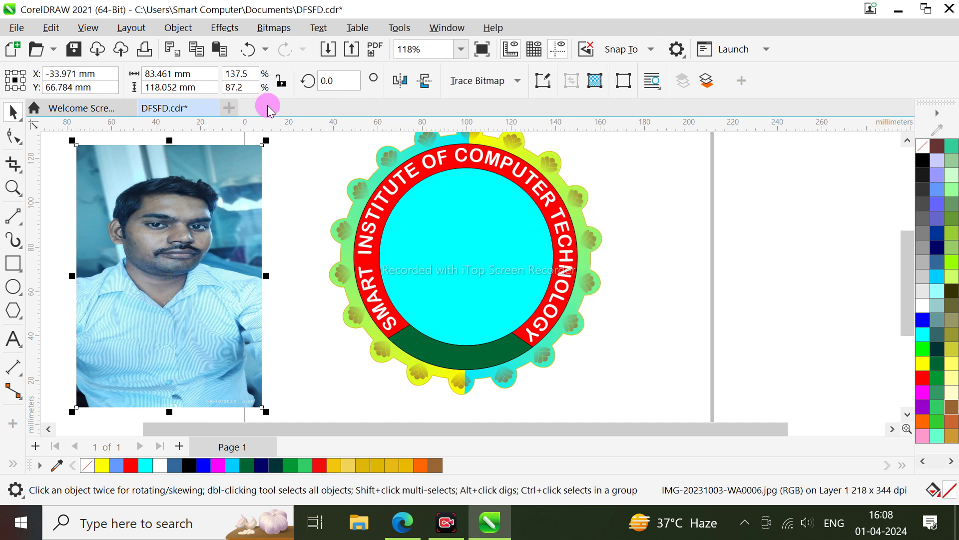
pyautogui.click(318, 28)
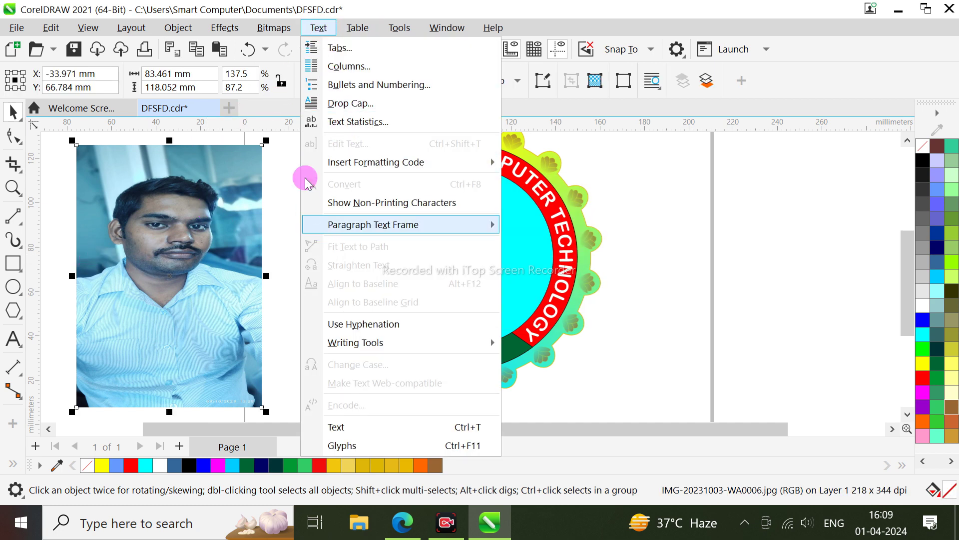
pyautogui.click(178, 28)
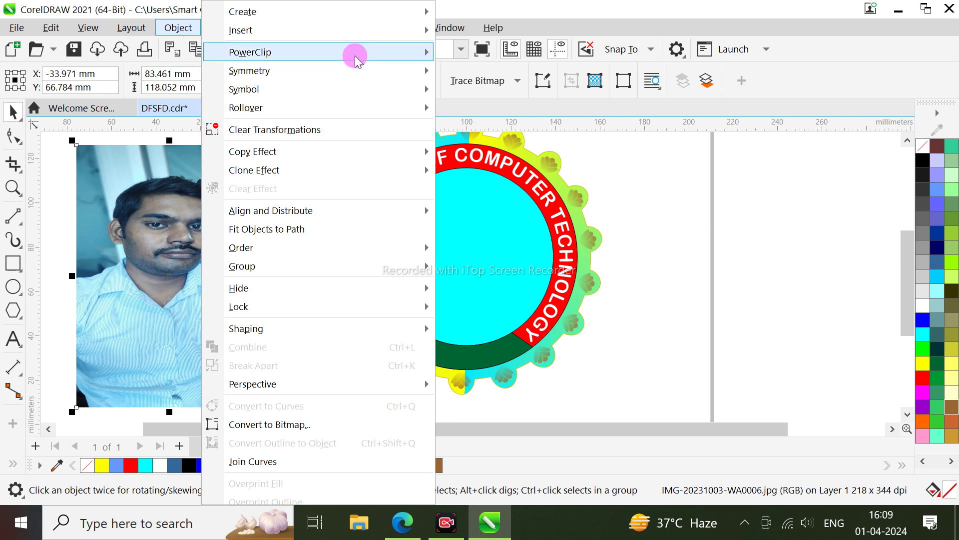
pyautogui.click(165, 250)
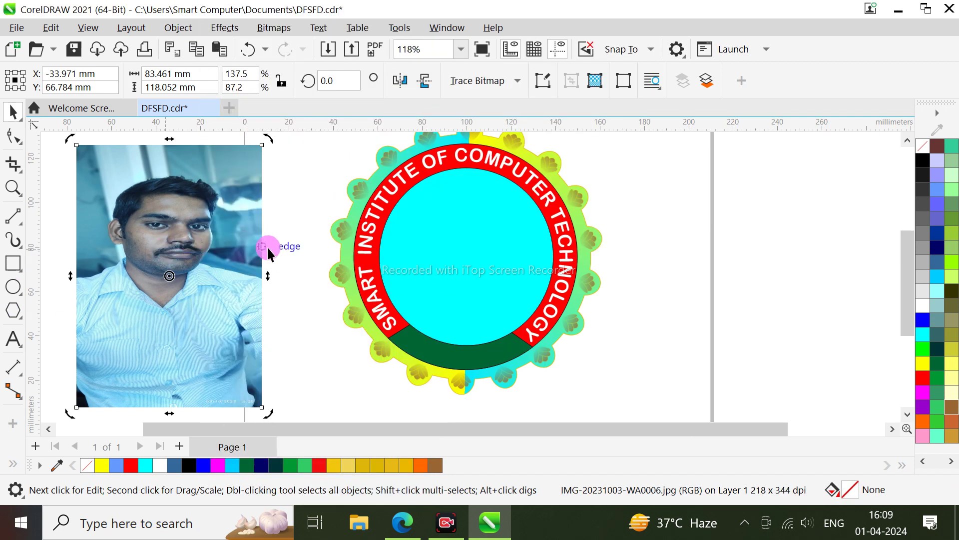
# Move the photo about 14 mm to the right so the edge of the cyan circle copy behind it is exposed
pyautogui.click(269, 251)
pyautogui.click(220, 255)
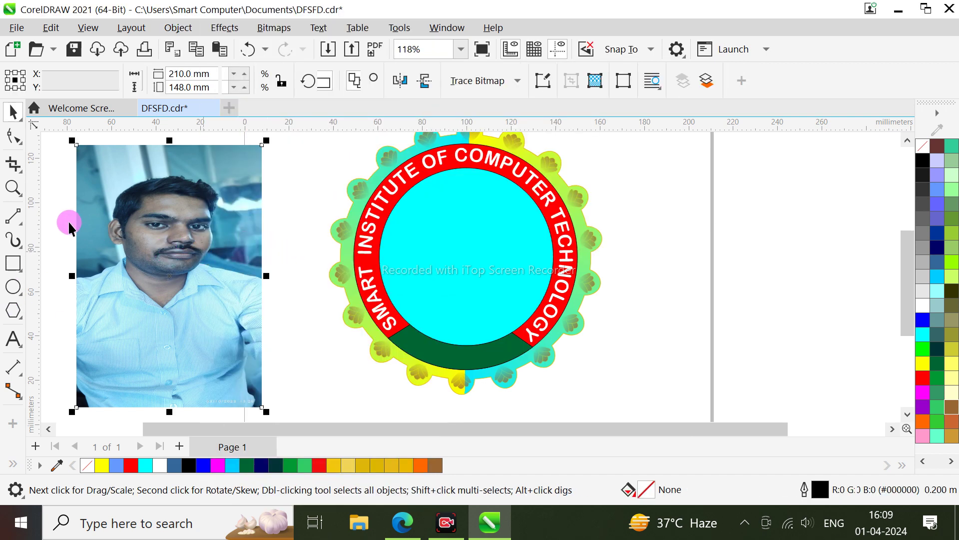
pyautogui.click(62, 190)
pyautogui.moveTo(183, 209); pyautogui.dragTo(217, 214)
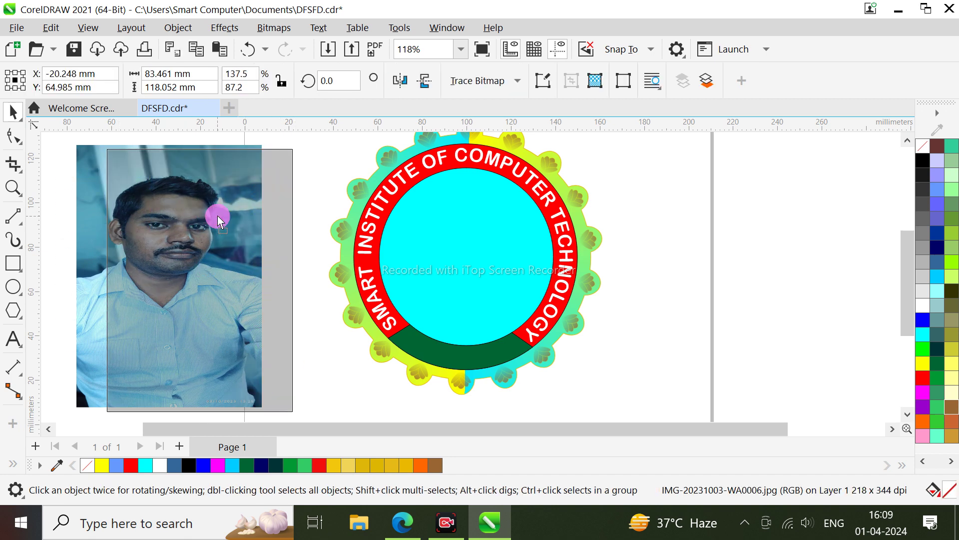
# Turn the cyan circle copy into an empty PowerClip frame and move it about 15 mm right, back behind the photo
pyautogui.click(95, 261)
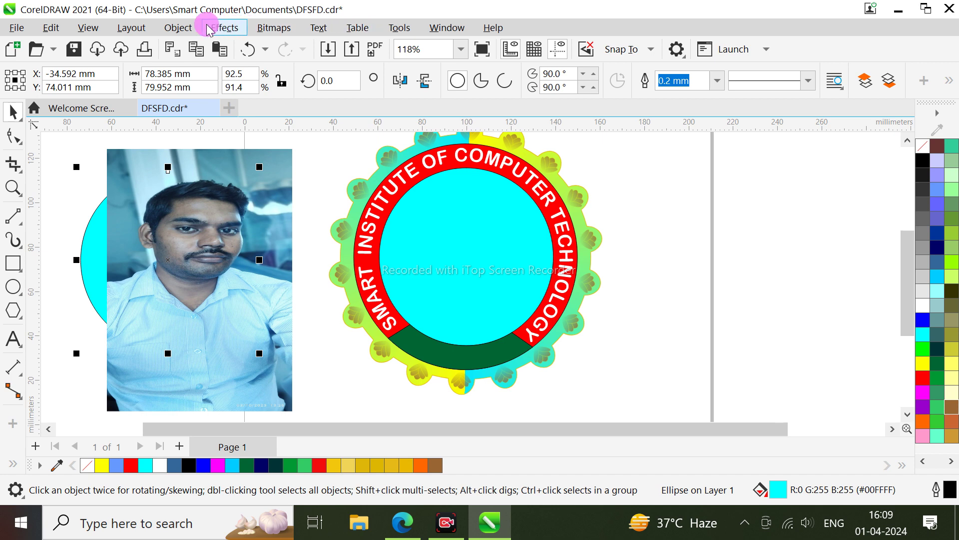
pyautogui.click(179, 27)
pyautogui.moveTo(354, 61)
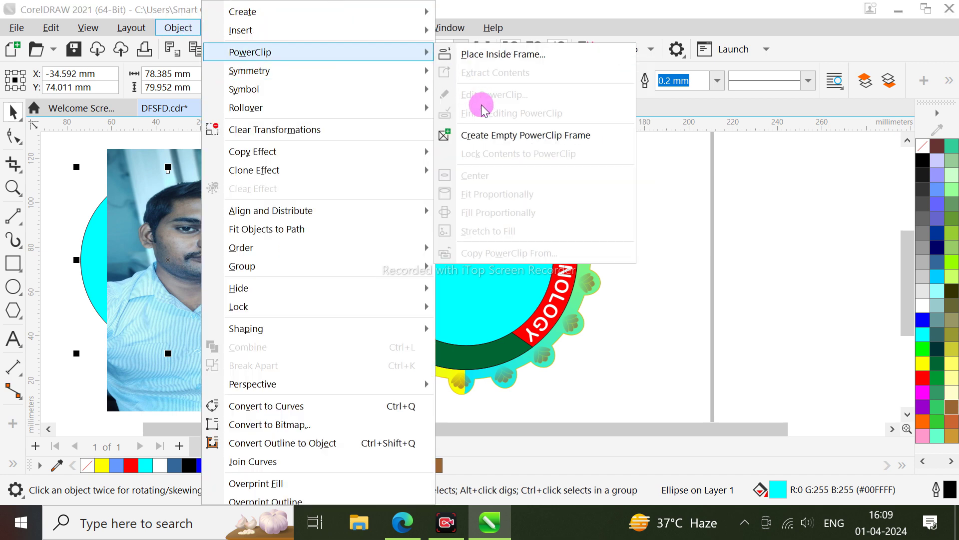
pyautogui.click(480, 132)
pyautogui.moveTo(131, 252); pyautogui.dragTo(200, 260)
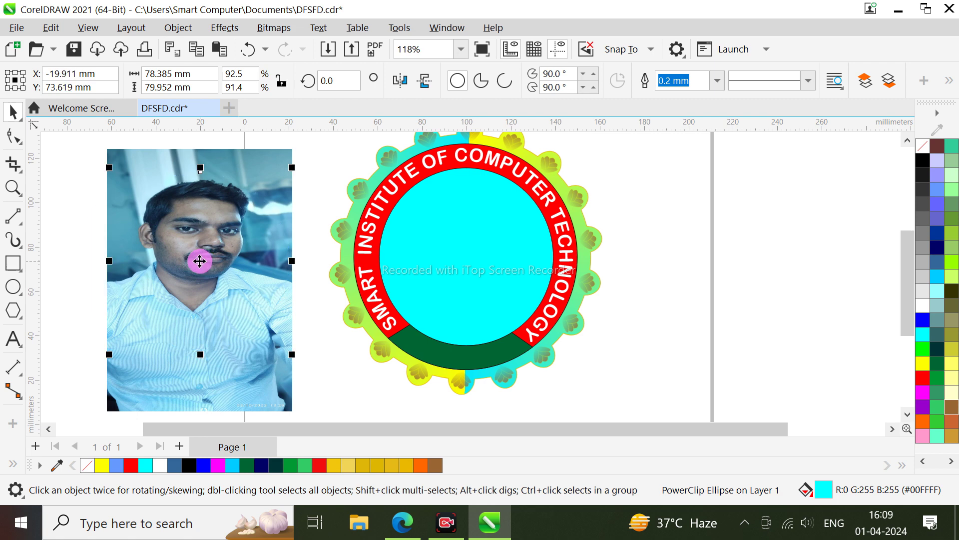
pyautogui.click(193, 254)
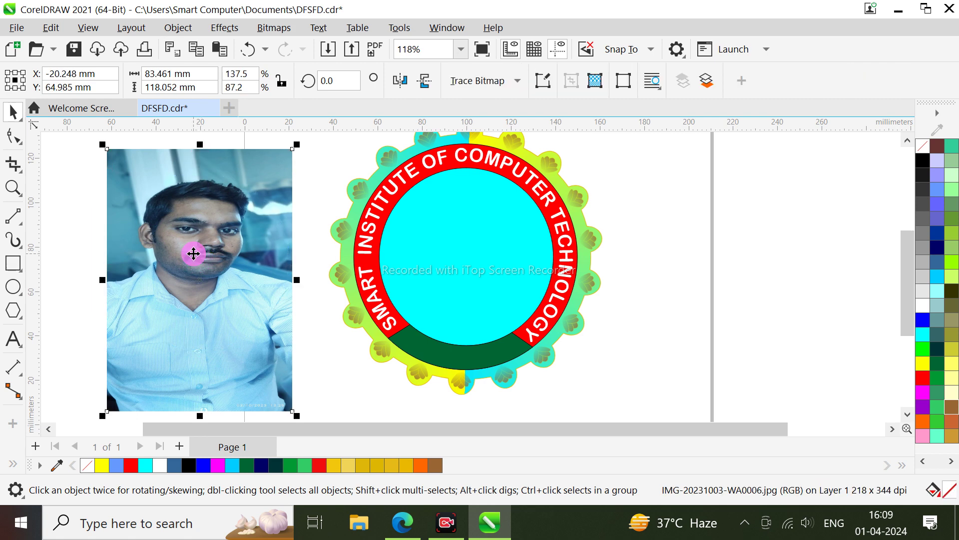
pyautogui.click(193, 254)
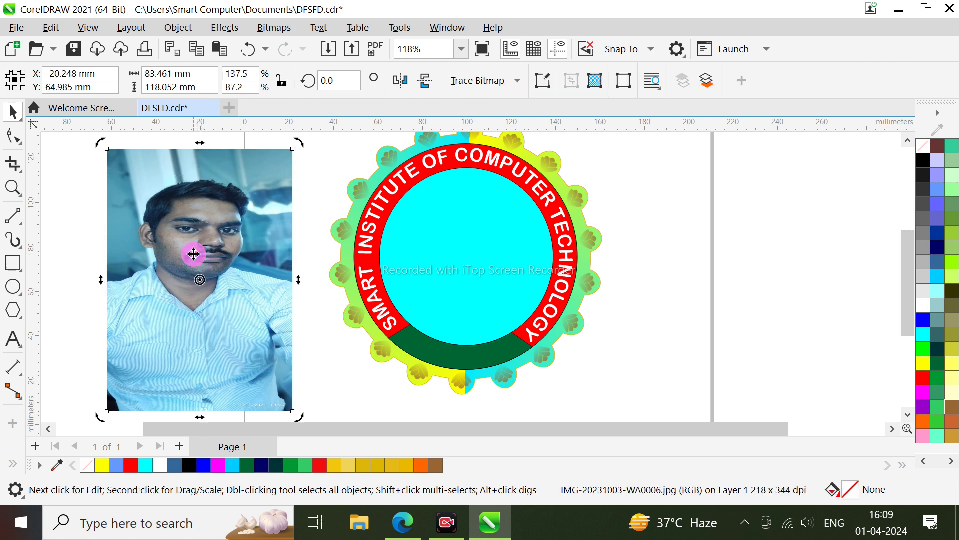
pyautogui.click(172, 248)
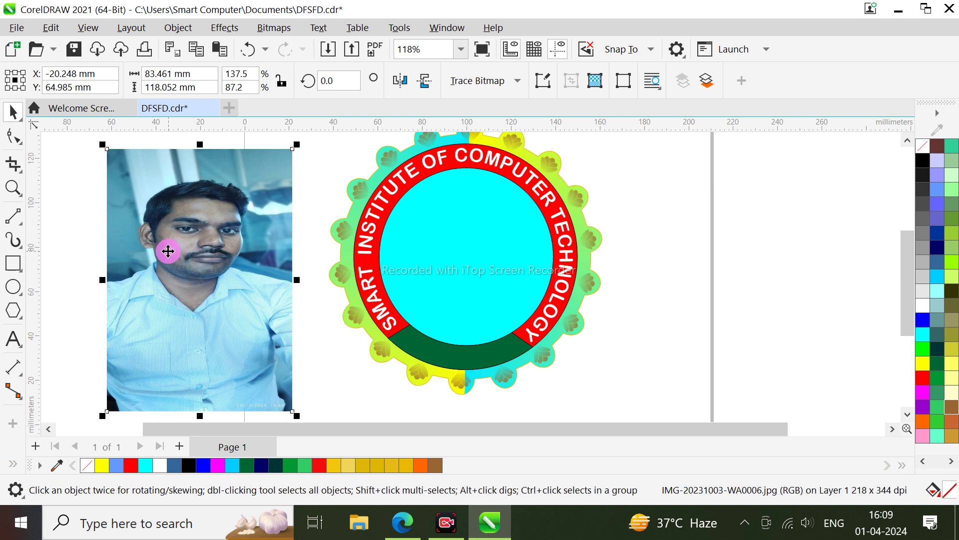
pyautogui.click(75, 253)
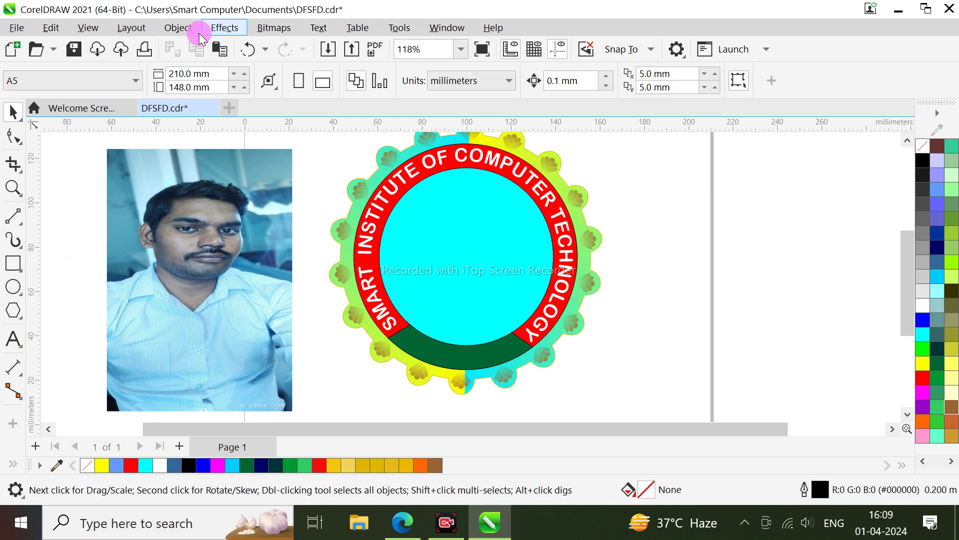
pyautogui.click(179, 28)
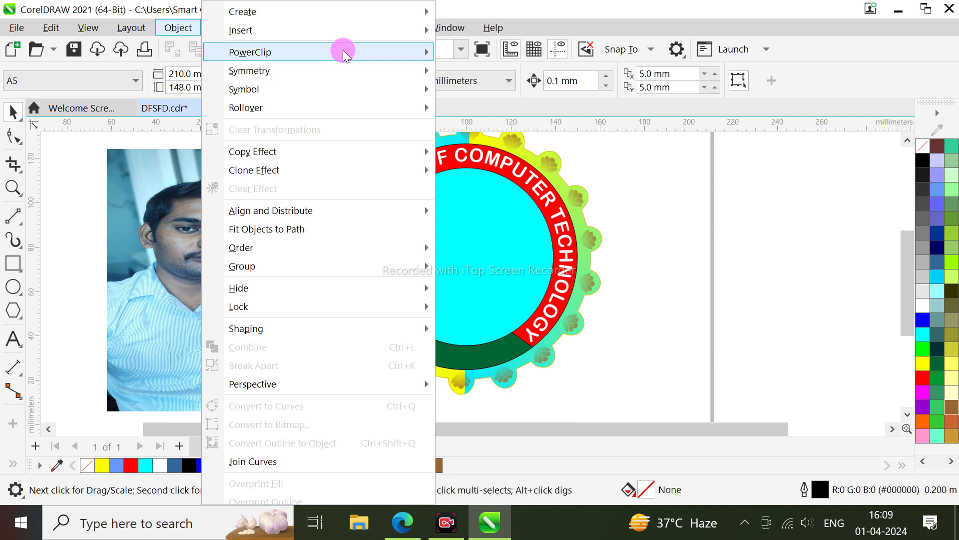
pyautogui.click(171, 220)
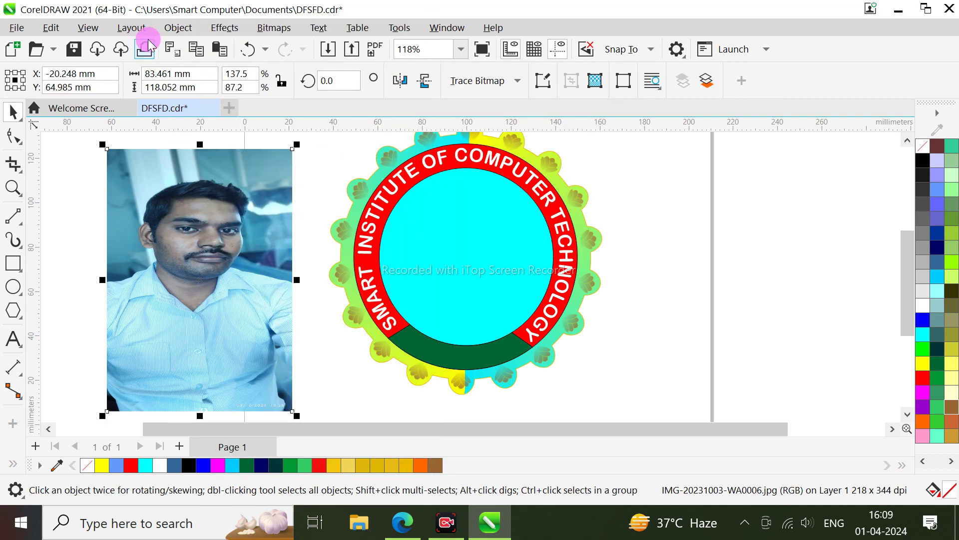
# Place the photo inside the cyan circle frame behind it as a PowerClip
pyautogui.click(179, 28)
pyautogui.moveTo(422, 52)
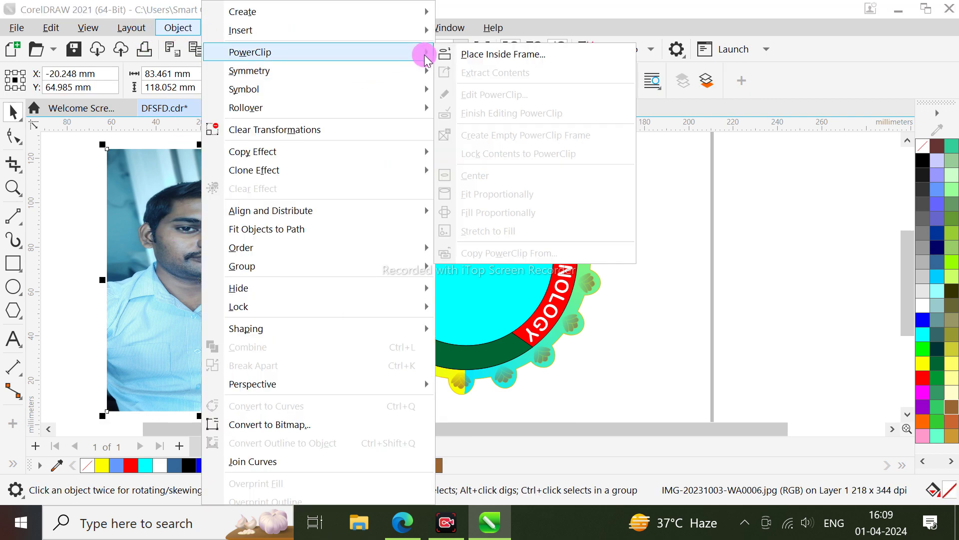
pyautogui.click(460, 55)
pyautogui.click(175, 262)
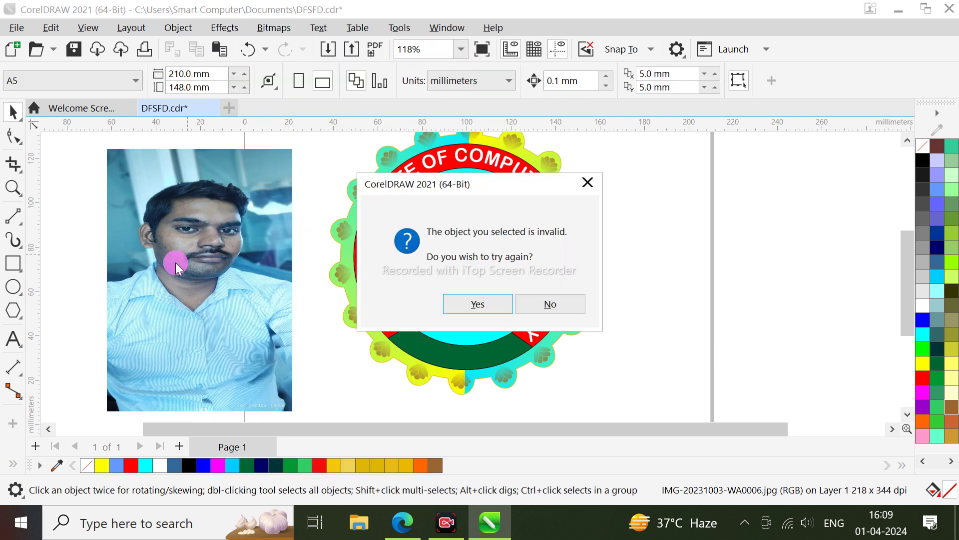
pyautogui.click(548, 303)
pyautogui.click(193, 265)
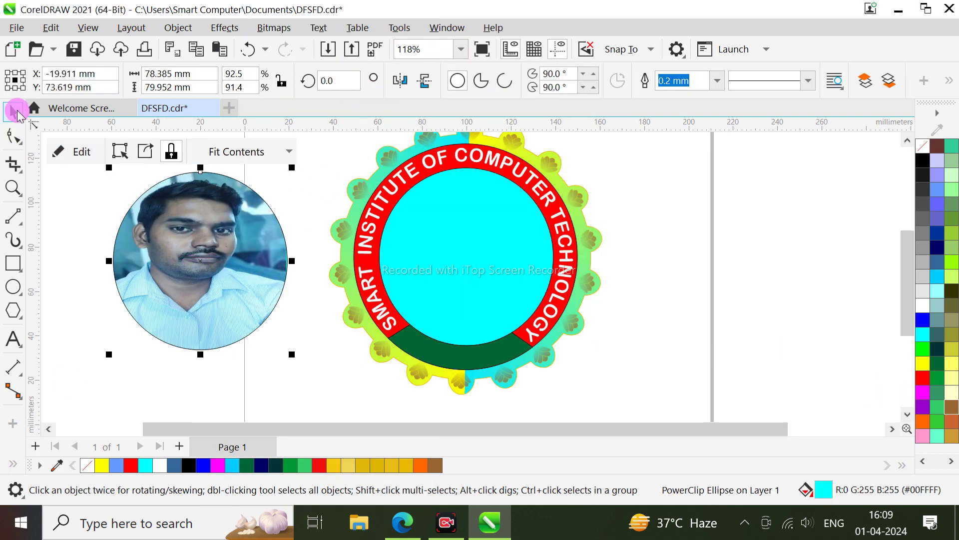
# Set the circular photo frame's outline to yellow-green #D5E800 with a width of 0.25 mm
pyautogui.scroll(2, 159, 206)
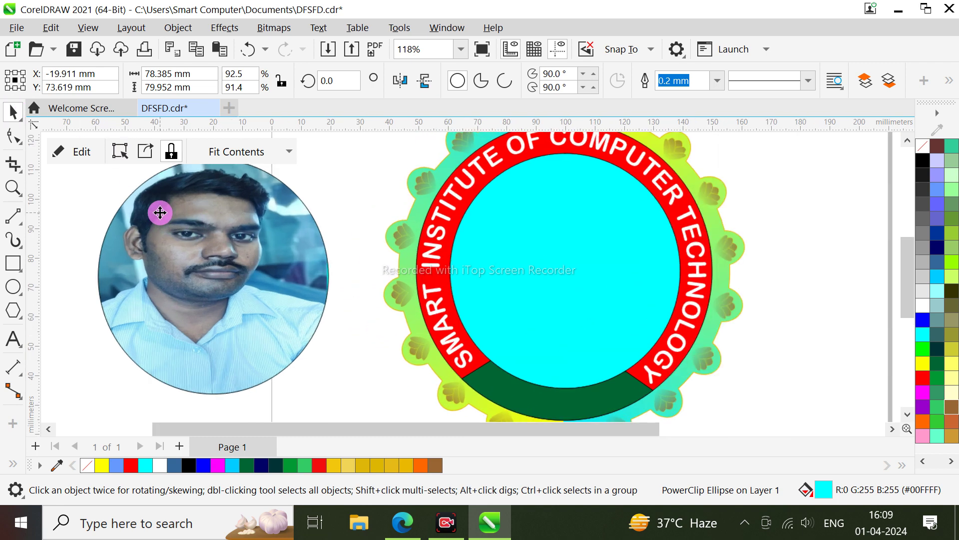
pyautogui.press('F12')
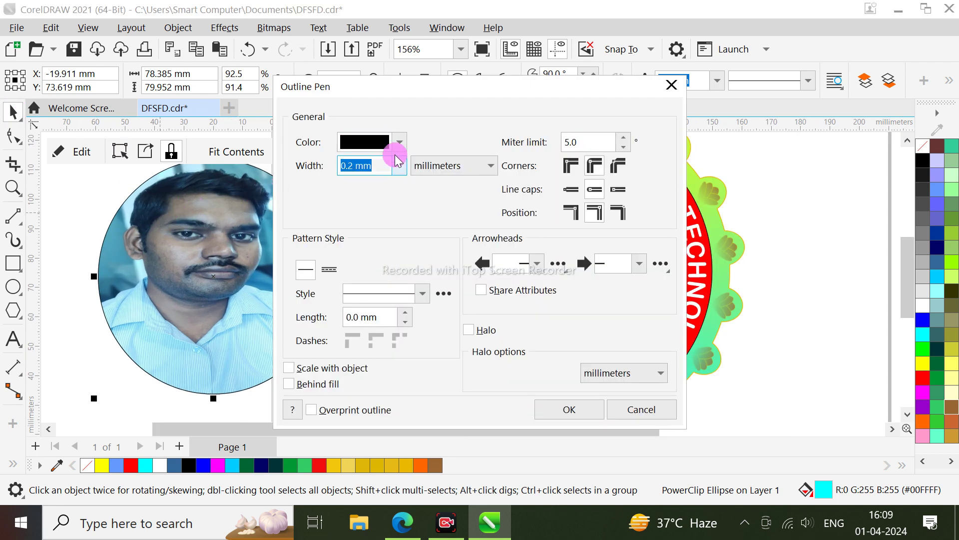
pyautogui.click(400, 142)
pyautogui.click(426, 268)
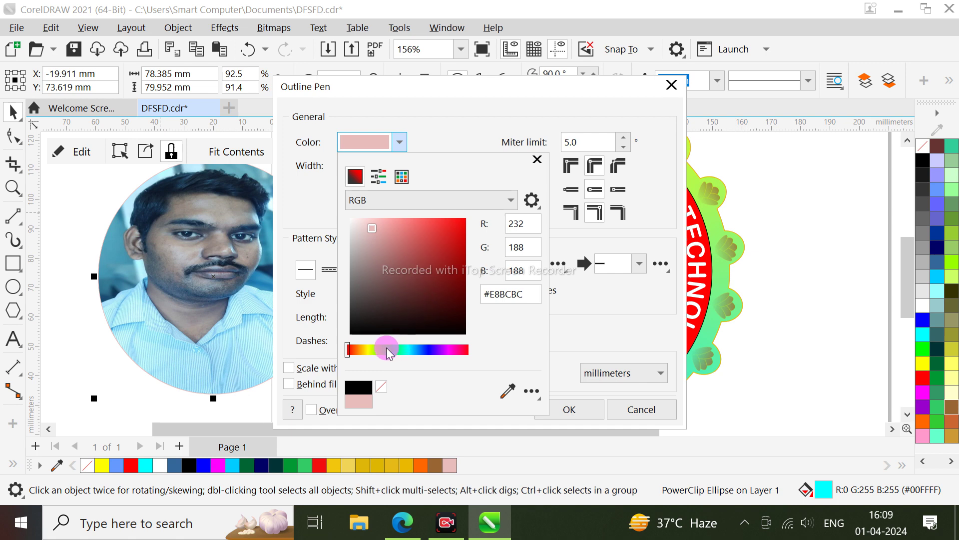
pyautogui.click(371, 350)
pyautogui.click(419, 322)
pyautogui.click(465, 230)
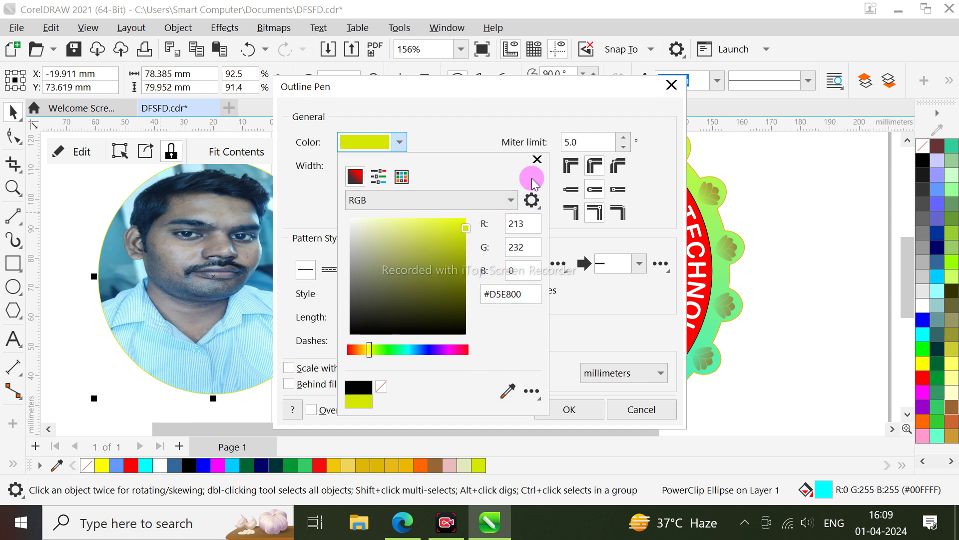
pyautogui.click(538, 161)
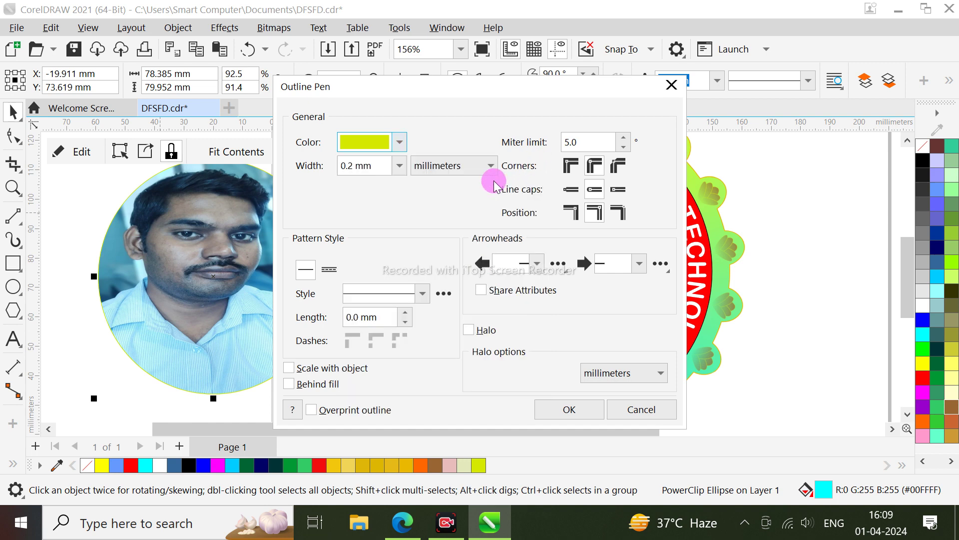
pyautogui.click(400, 165)
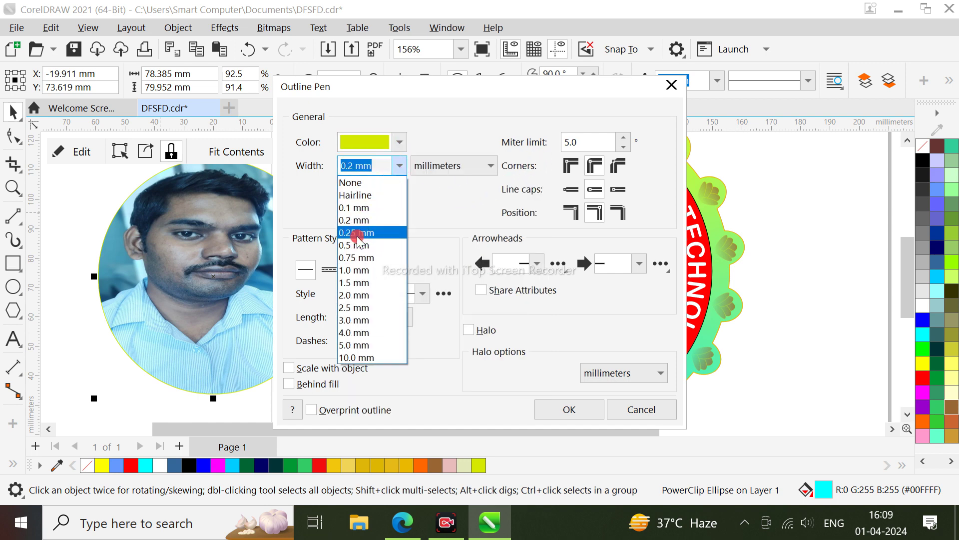
pyautogui.click(358, 233)
pyautogui.click(566, 408)
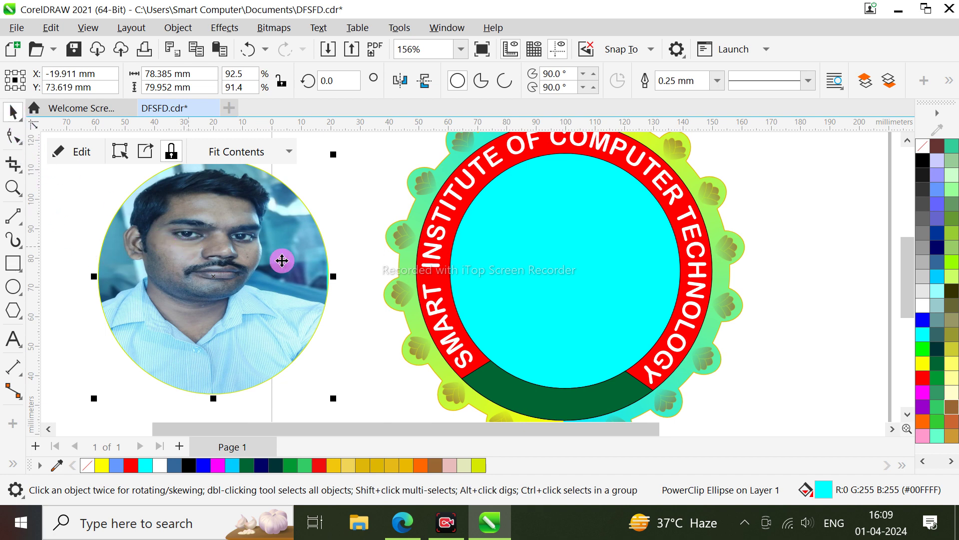
# Move the circular photo into the badge so it covers the inner cyan circle
pyautogui.moveTo(282, 260); pyautogui.dragTo(540, 241)
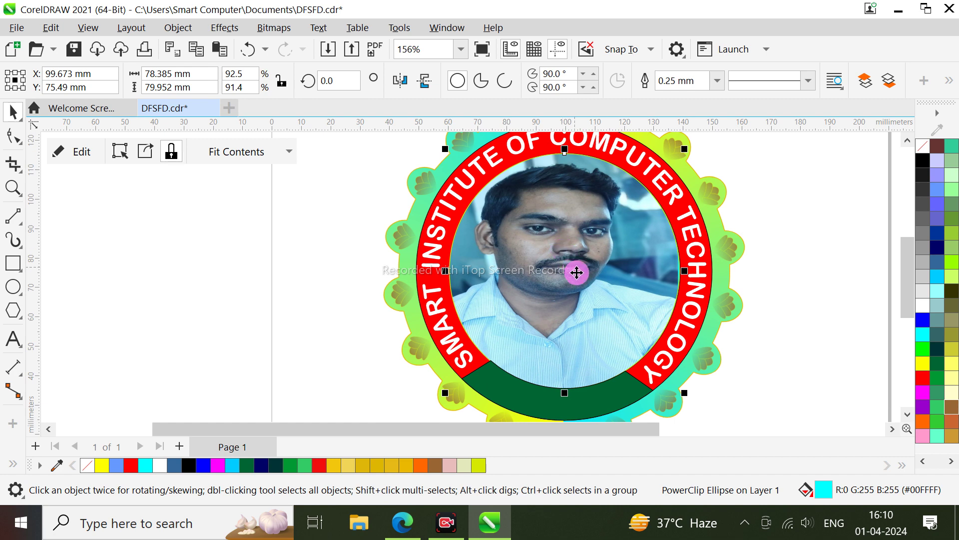
pyautogui.scroll(-1, 577, 272)
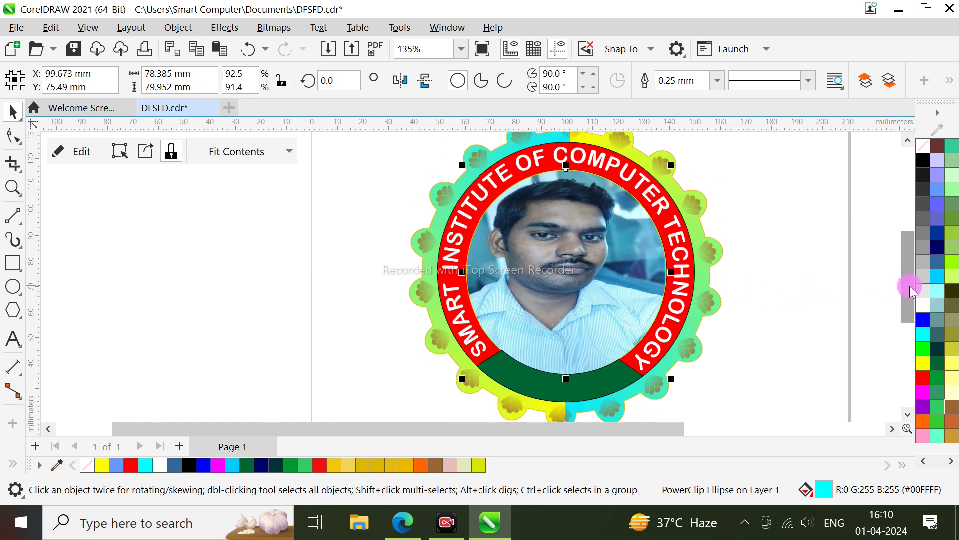
pyautogui.moveTo(911, 289); pyautogui.dragTo(910, 295)
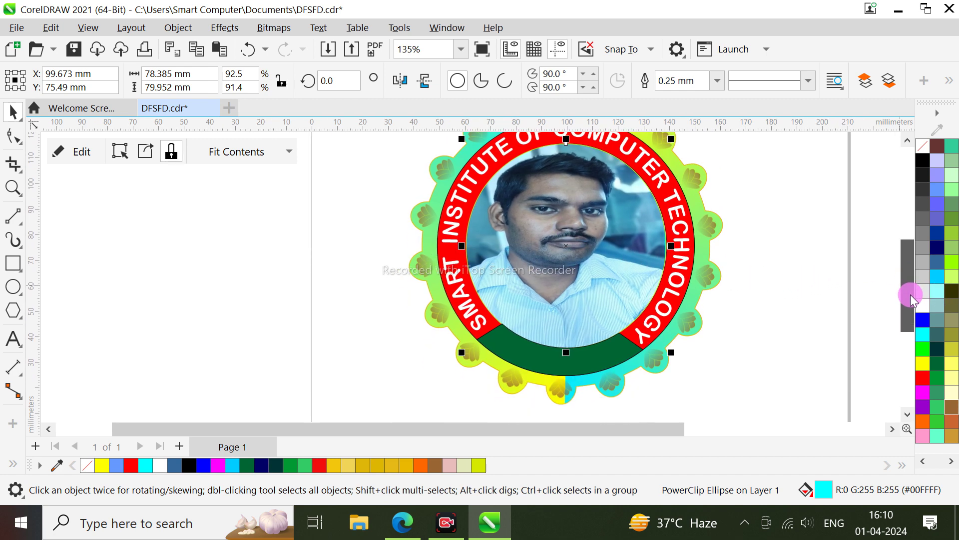
pyautogui.scroll(1, 592, 269)
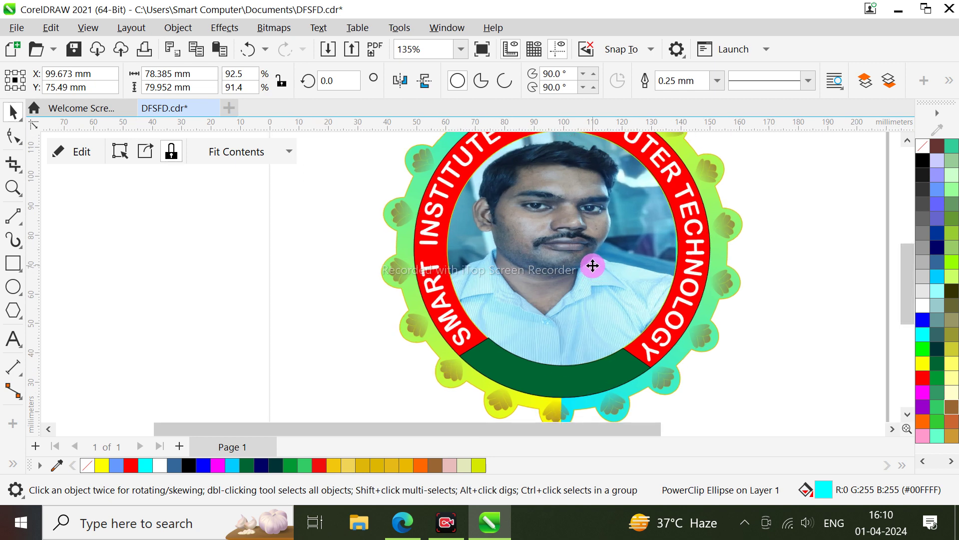
pyautogui.scroll(3, 593, 266)
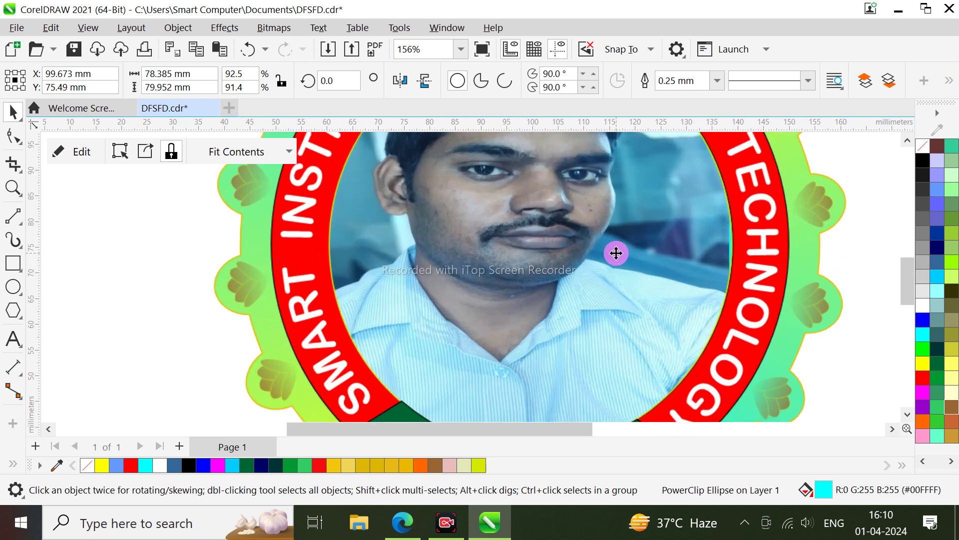
pyautogui.scroll(-2, 614, 251)
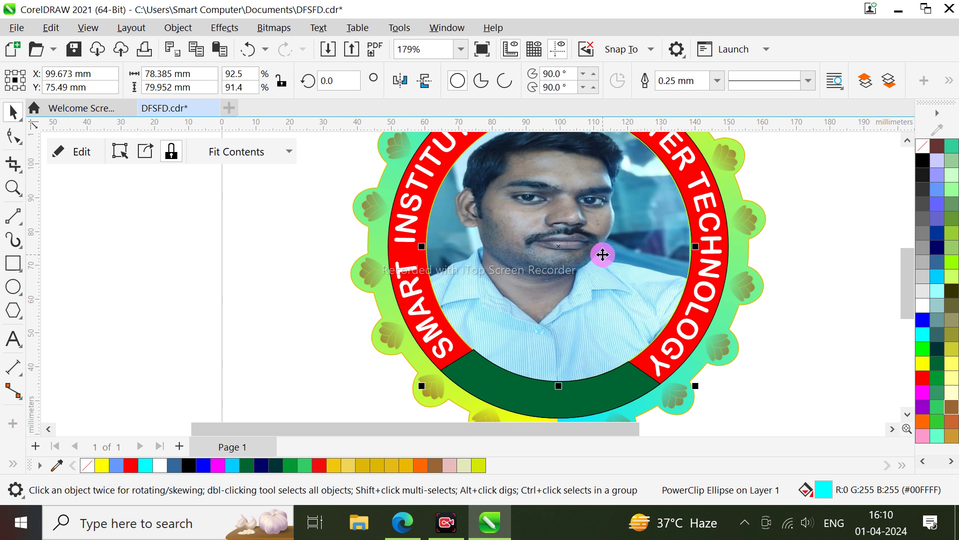
# Set the outline width of the circular photo frame to 1.0 mm
pyautogui.press('F12')
pyautogui.click(400, 169)
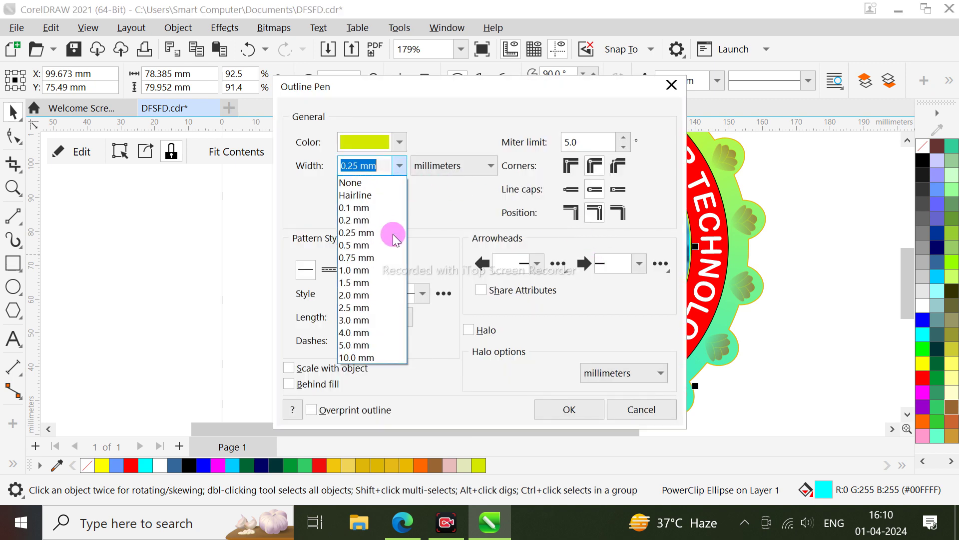
pyautogui.click(383, 270)
pyautogui.click(569, 410)
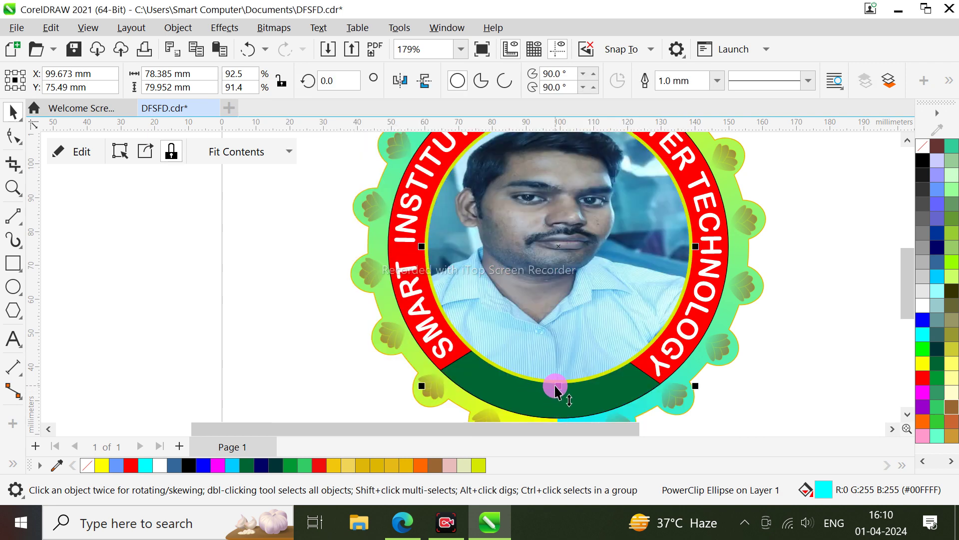
pyautogui.scroll(-1, 535, 341)
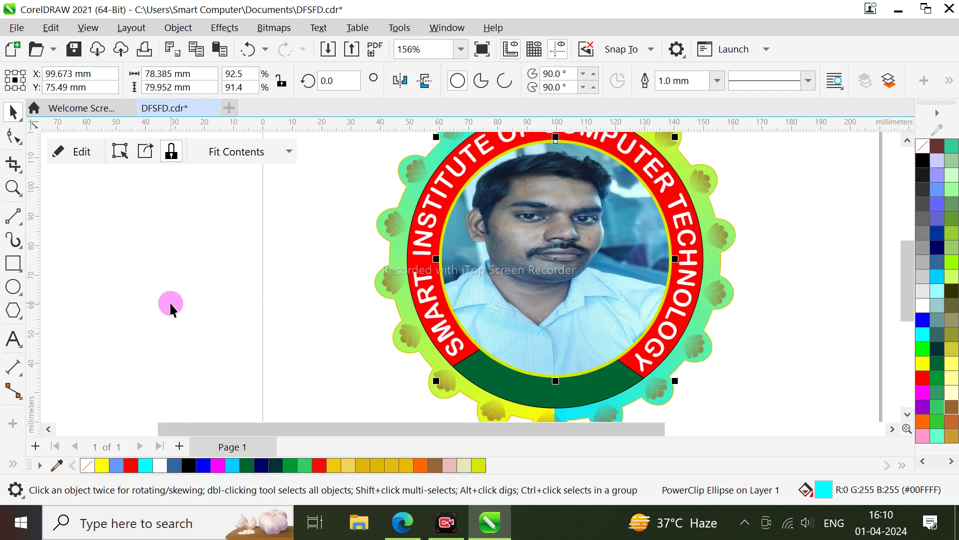
# Add a line of artistic text with the person's name in capitals on the empty area beside the badge
pyautogui.click(156, 306)
pyautogui.click(20, 335)
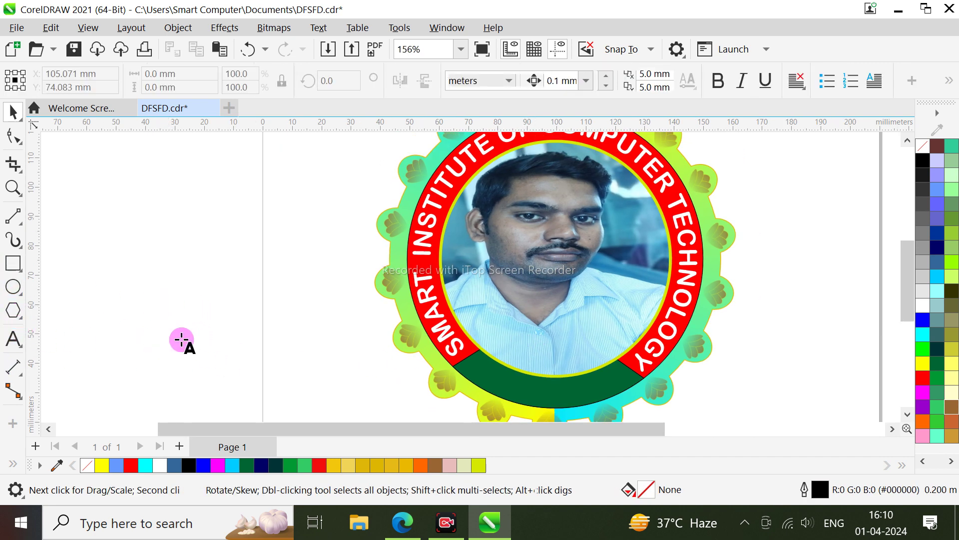
pyautogui.click(200, 325)
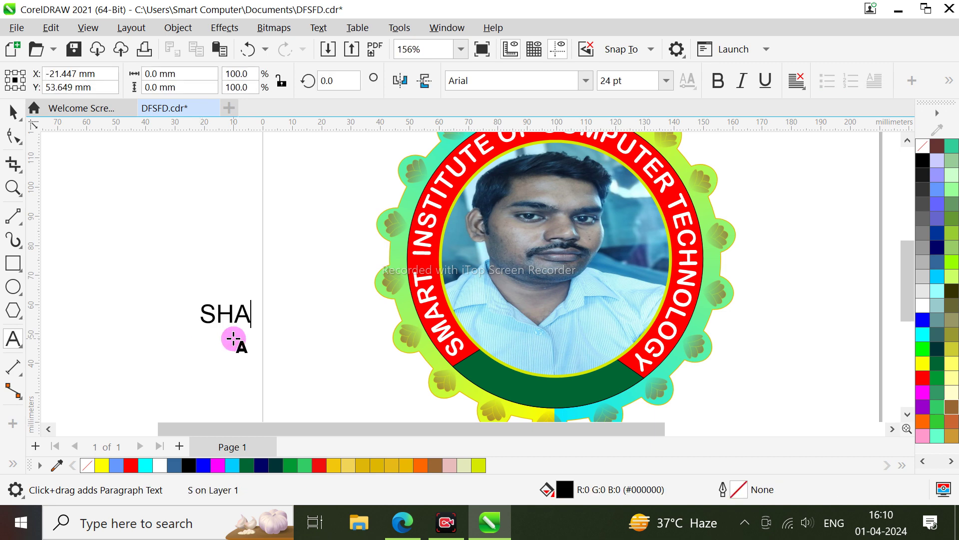
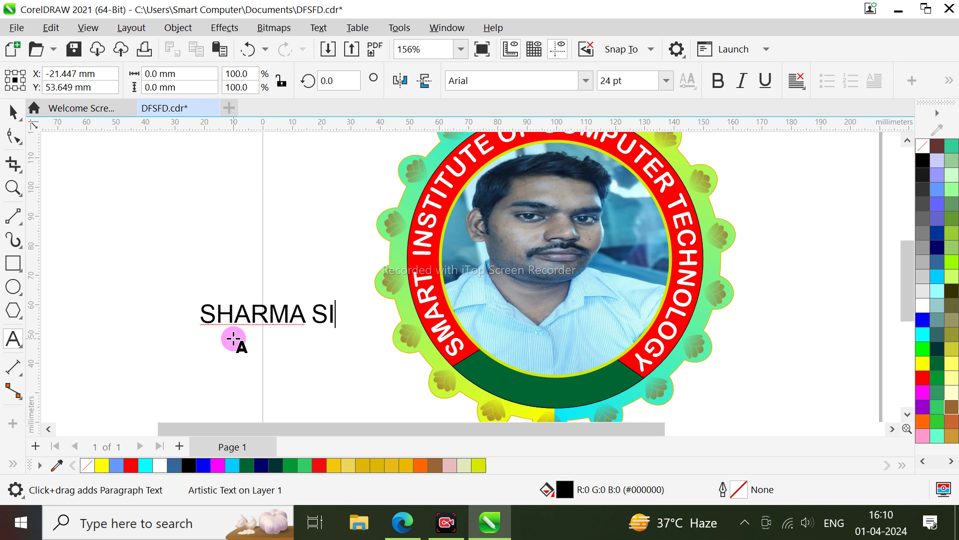
pyautogui.write('SHARMA SIR')
pyautogui.click(13, 111)
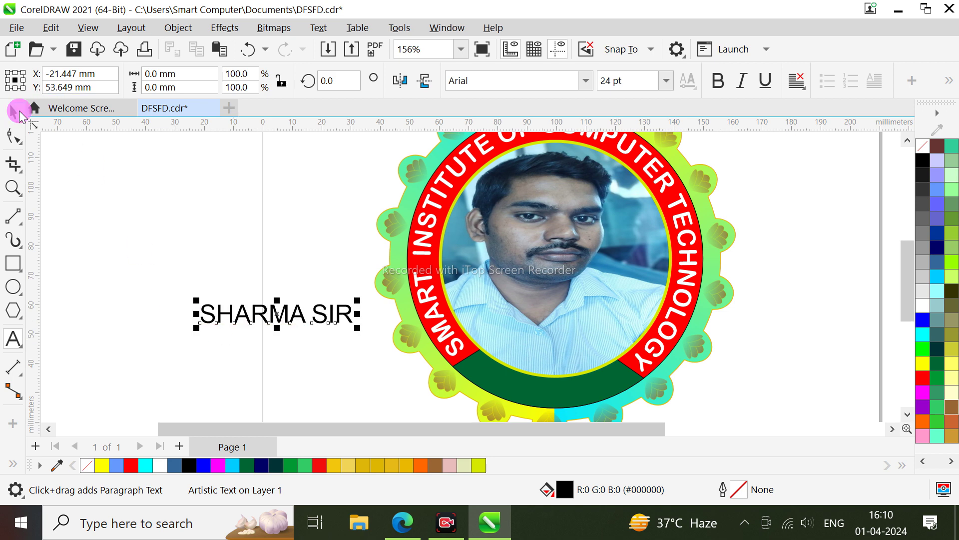
# Set the name text in Bauhaus 93 and place it over the green band, enlarged to about 57 mm wide
pyautogui.click(578, 81)
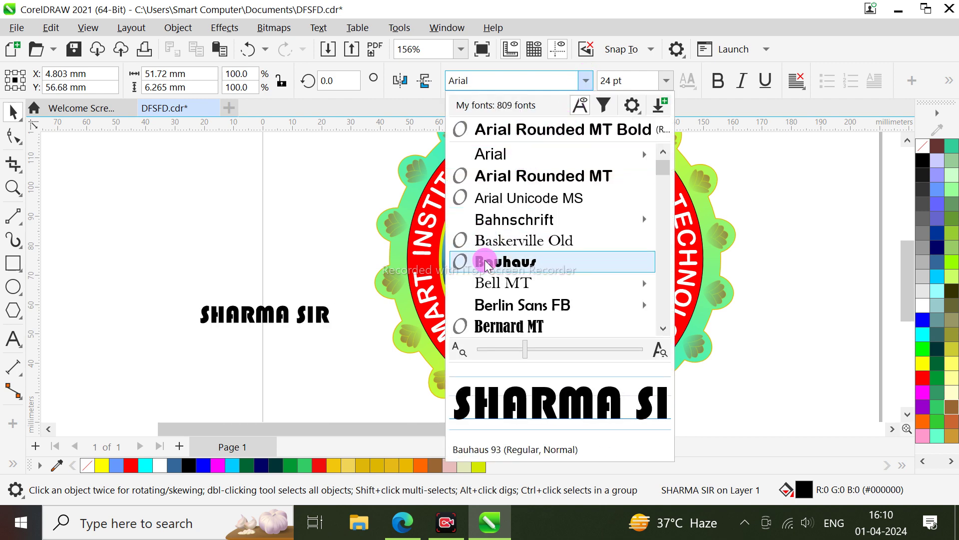
pyautogui.click(486, 262)
pyautogui.moveTo(263, 314); pyautogui.dragTo(631, 406)
pyautogui.moveTo(546, 398); pyautogui.dragTo(553, 398)
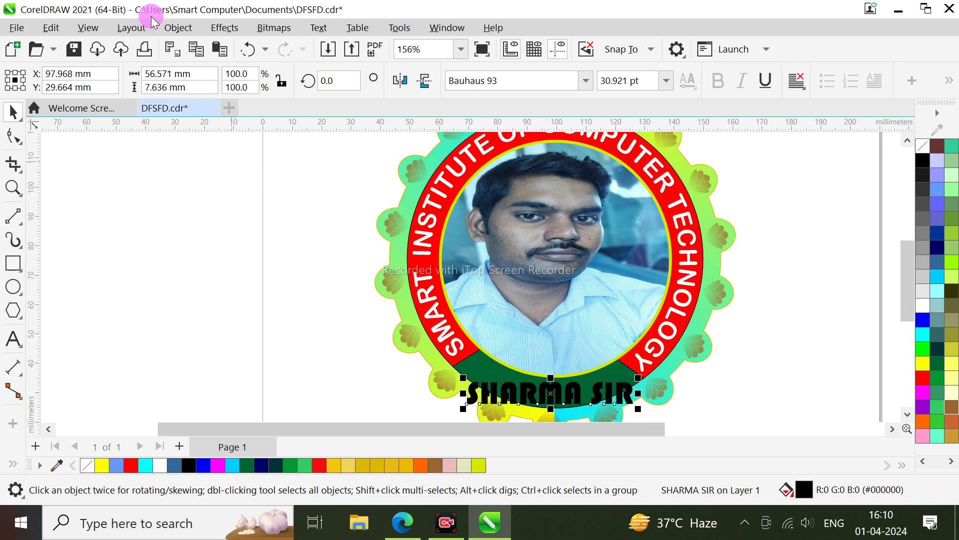
# Try to fit the name text to the circular path, mirrored horizontally and vertically, at a distance of -6.0 mm inside the green band
pyautogui.click(315, 28)
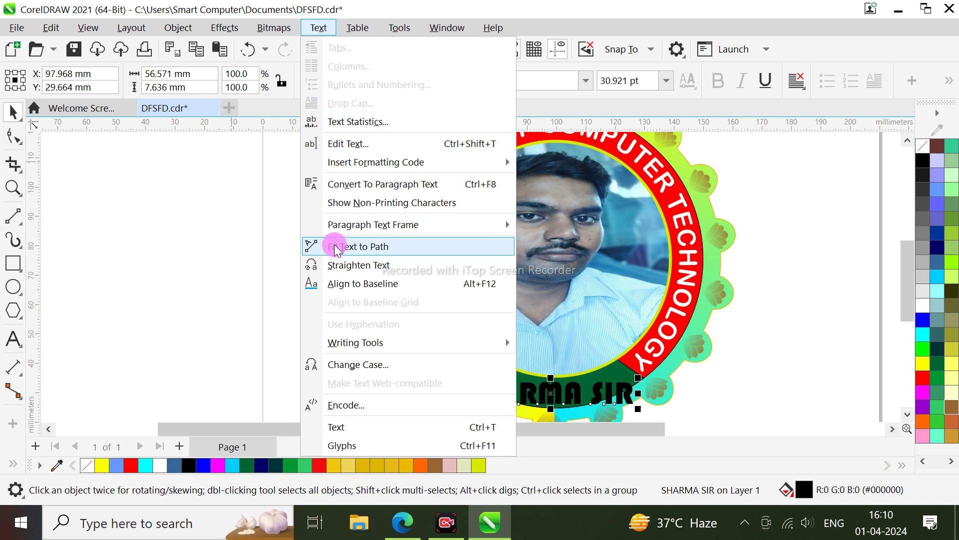
pyautogui.click(319, 246)
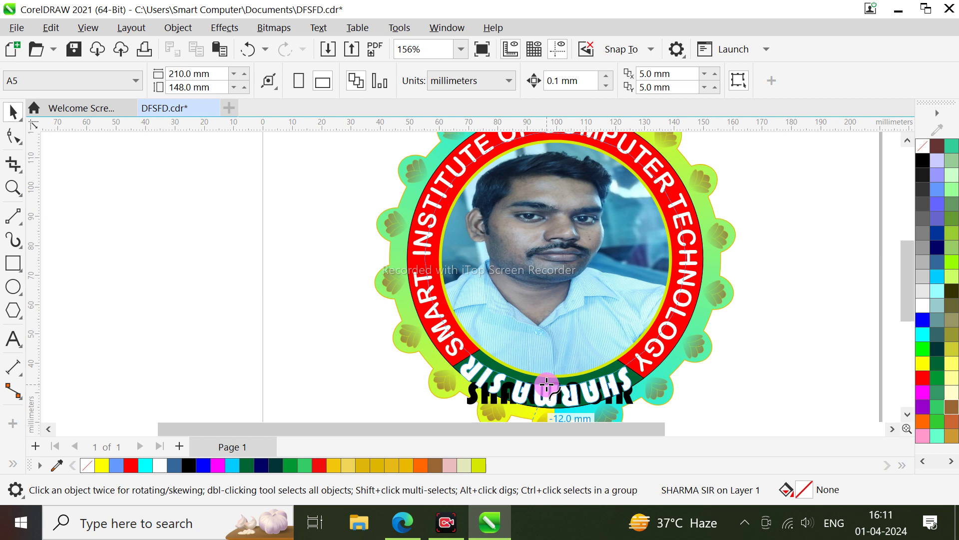
pyautogui.click(547, 384)
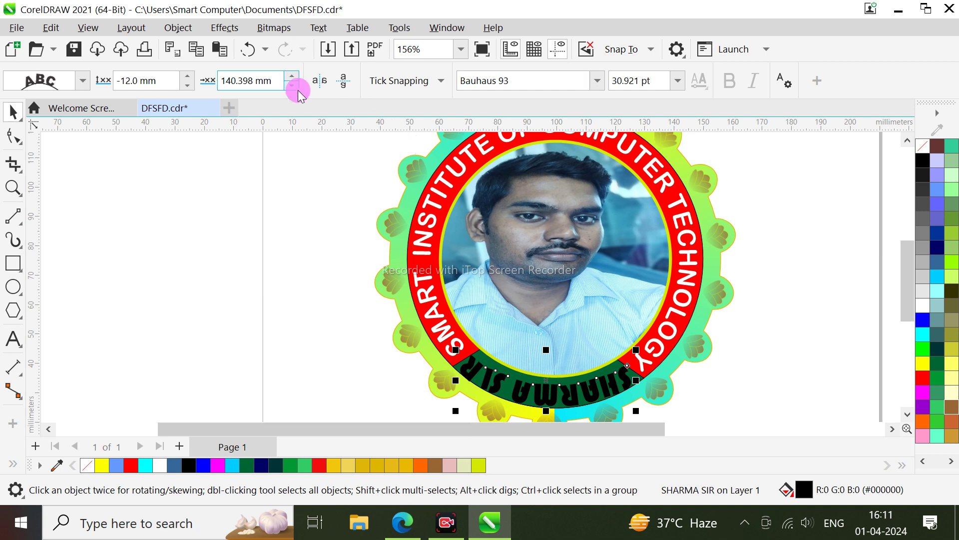
pyautogui.click(315, 82)
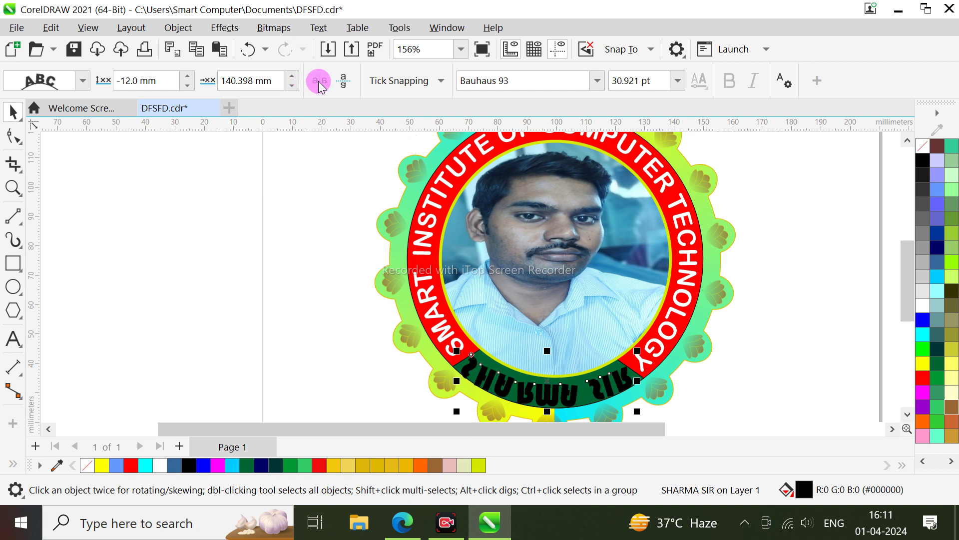
pyautogui.click(342, 81)
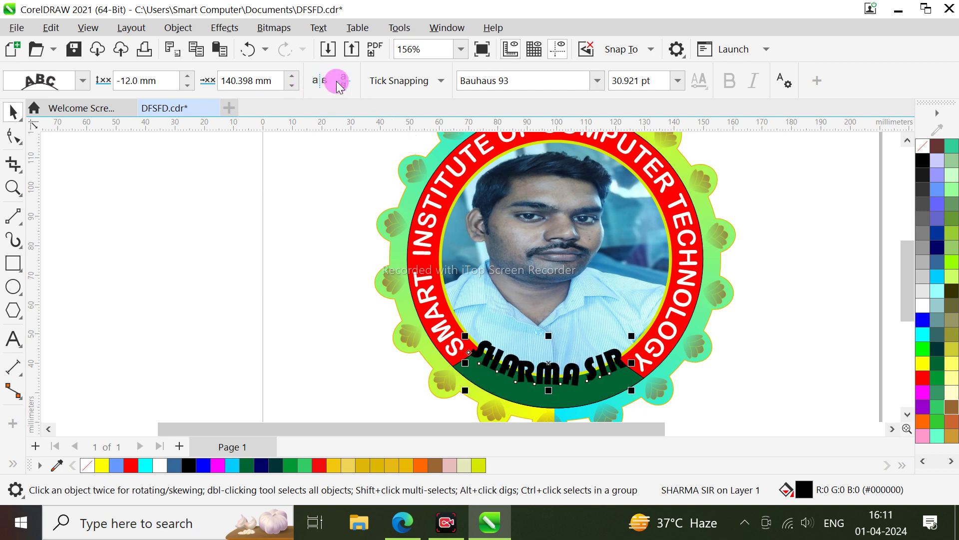
pyautogui.moveTo(520, 366); pyautogui.dragTo(513, 384)
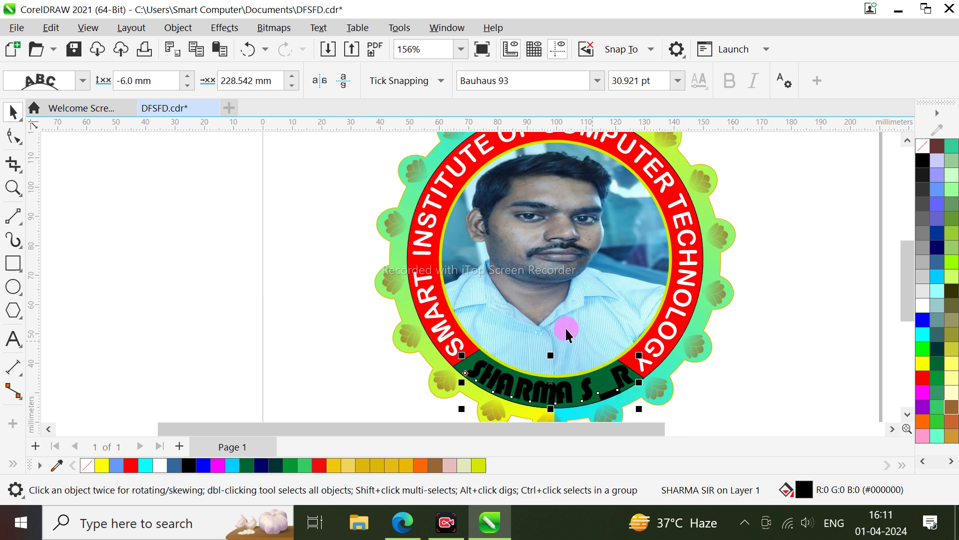
# Try Arial Rounded MT Bold as the font of the curved name text
pyautogui.click(597, 81)
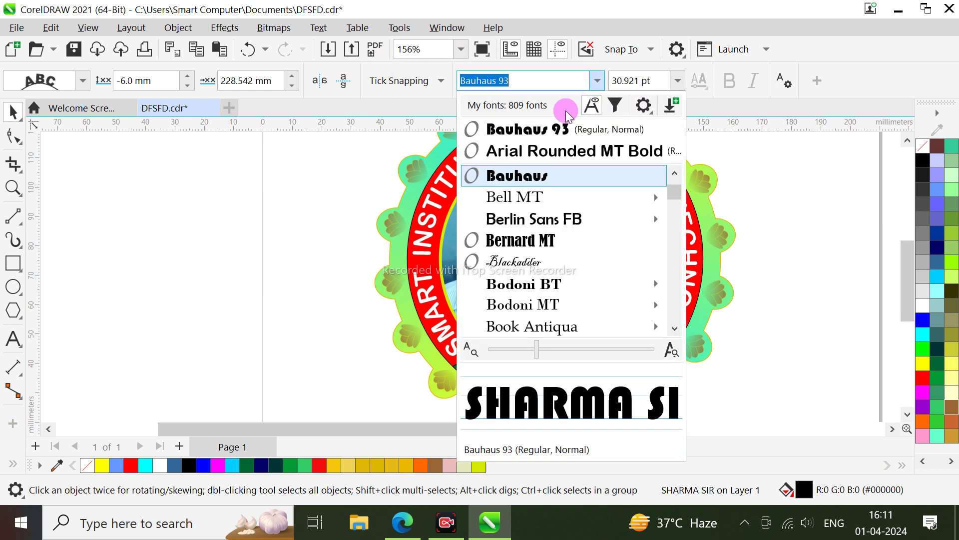
pyautogui.press('Escape')
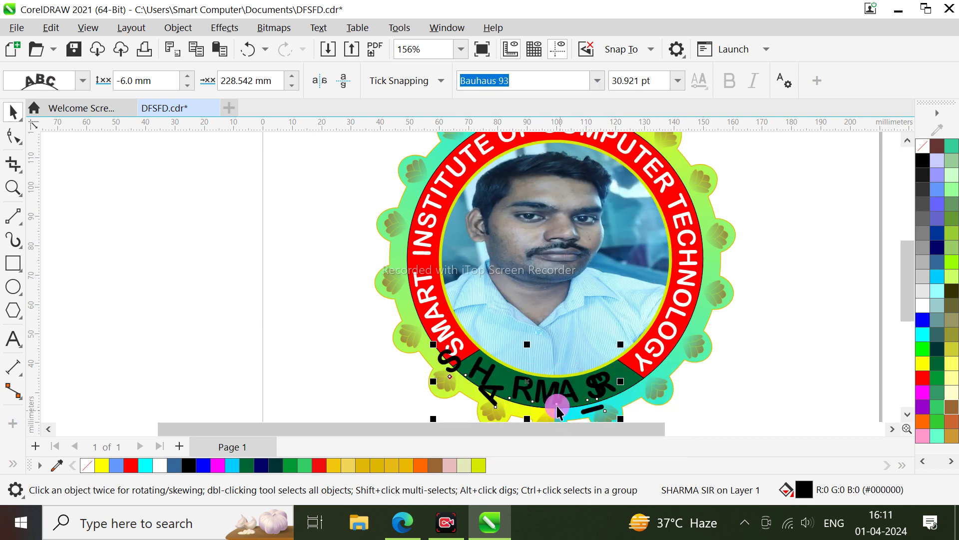
pyautogui.click(549, 388)
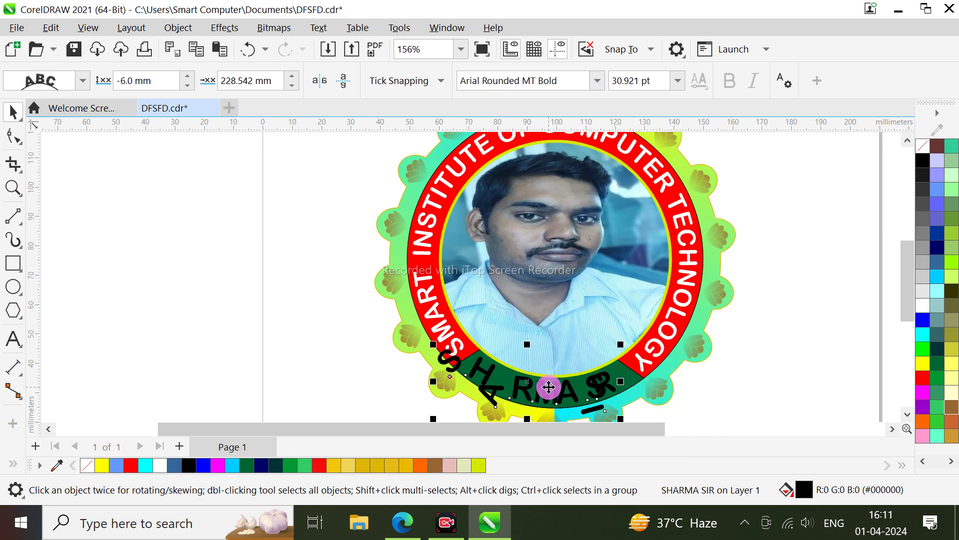
# Undo the font change, the repositioning, the mirroring and the path fitting of the name text
pyautogui.hotkey('ctrl', 'z')
pyautogui.hotkey('ctrl', 'z')
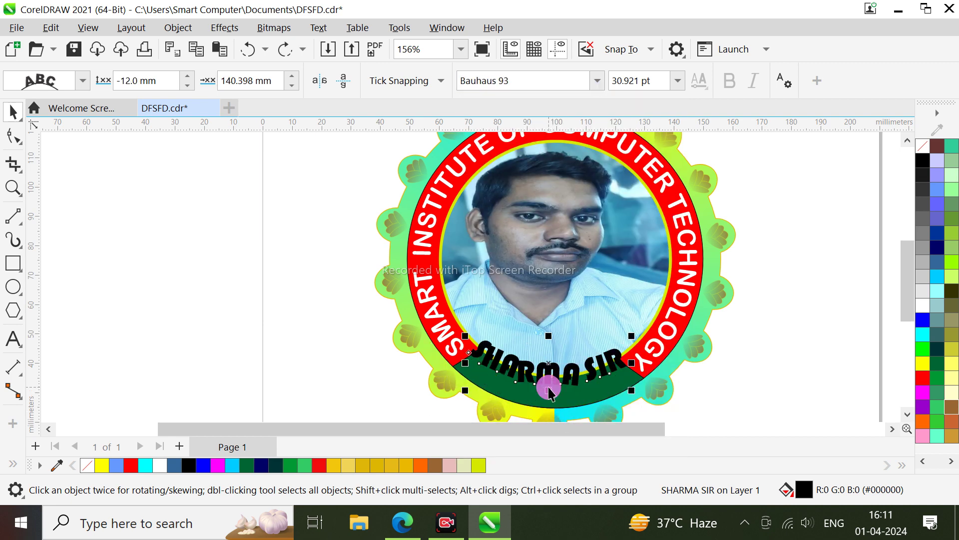
pyautogui.hotkey('ctrl', 'z')
pyautogui.hotkey('ctrl', 'z')
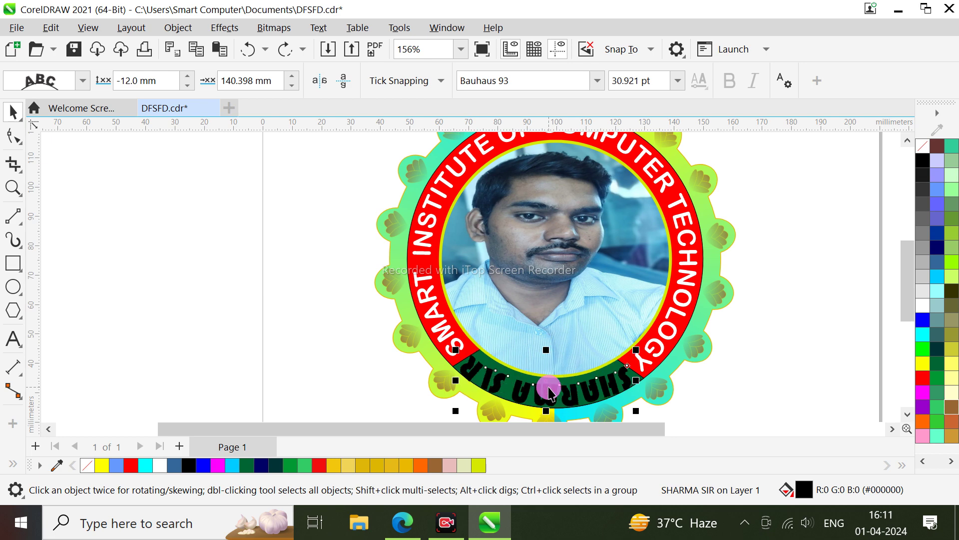
pyautogui.hotkey('ctrl', 'z')
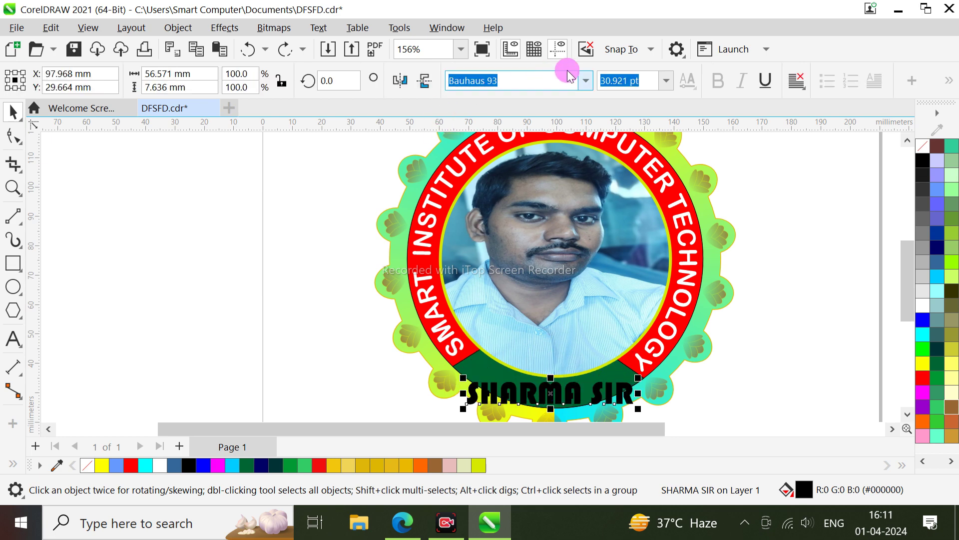
# Change the name text to Arial Rounded MT Bold and shrink it to about 39 mm wide, centred on the green band
pyautogui.click(586, 81)
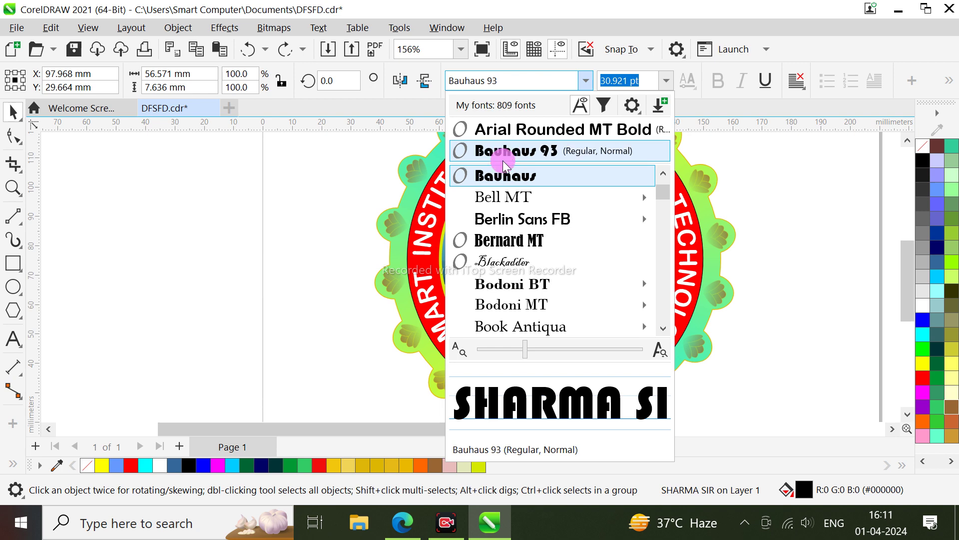
pyautogui.click(507, 131)
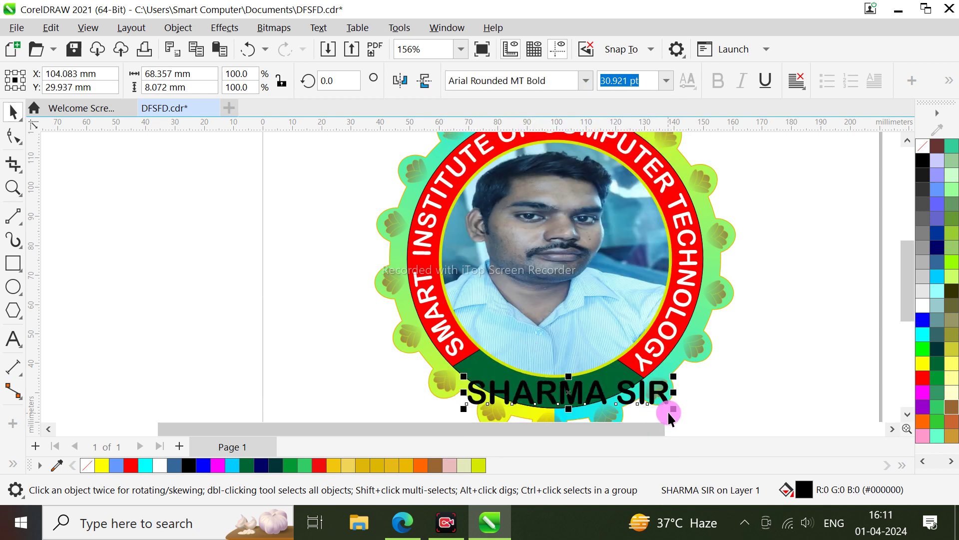
pyautogui.moveTo(665, 410); pyautogui.dragTo(622, 398)
pyautogui.moveTo(542, 387); pyautogui.dragTo(556, 390)
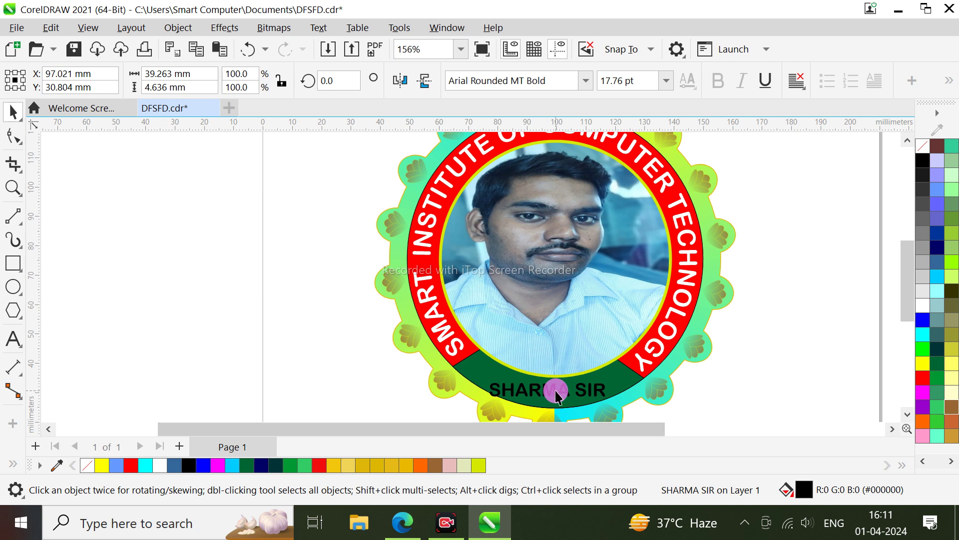
# Try to fit the name text to the circle at a distance of 4.561 mm, with a font size of 18 pt
pyautogui.click(318, 28)
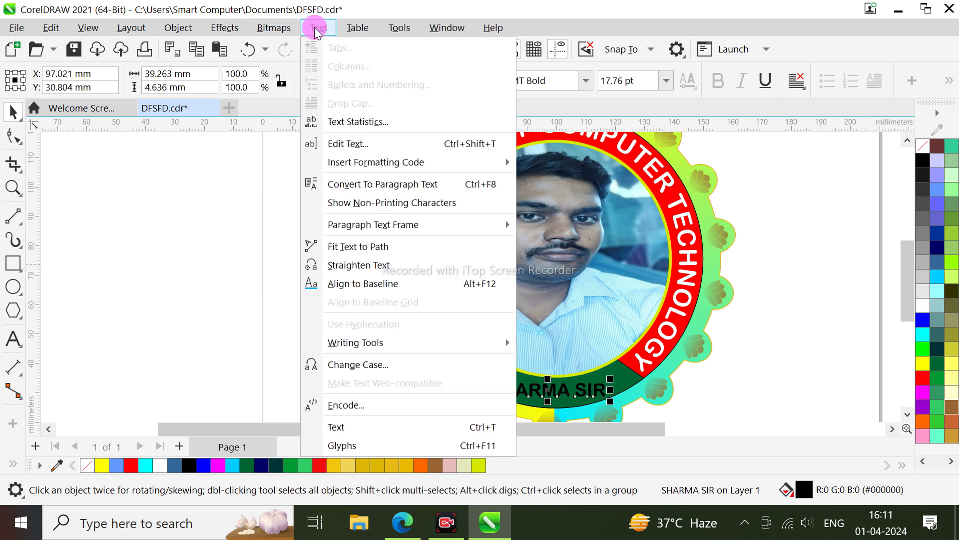
pyautogui.click(340, 246)
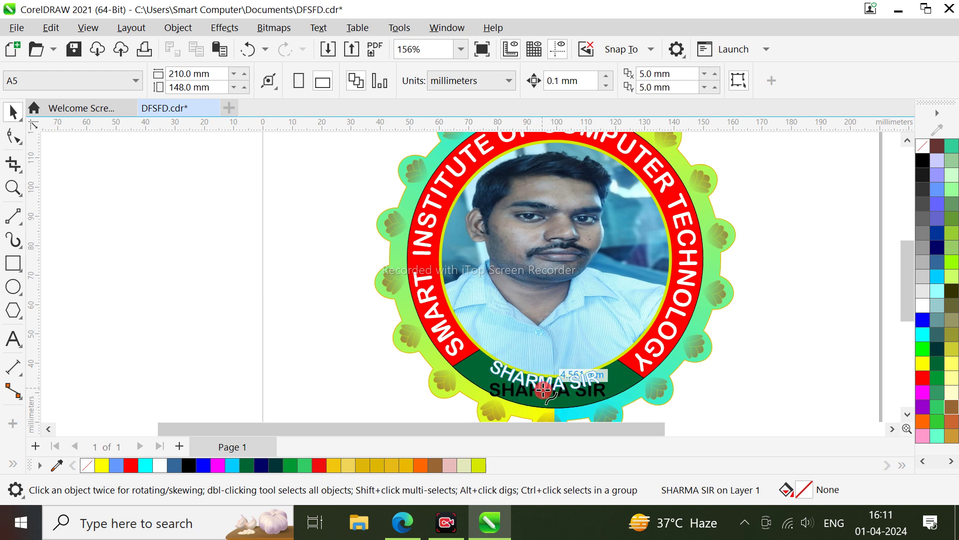
pyautogui.click(544, 391)
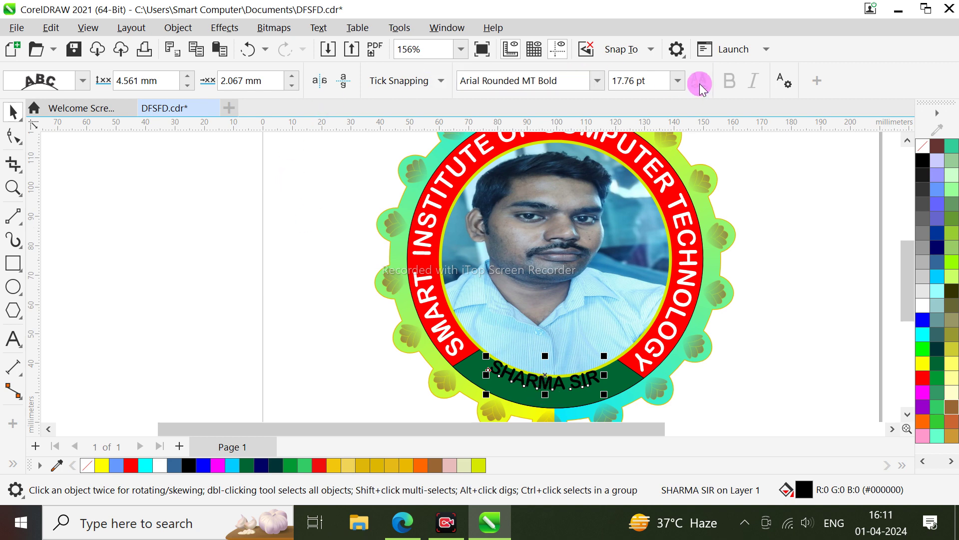
pyautogui.click(678, 80)
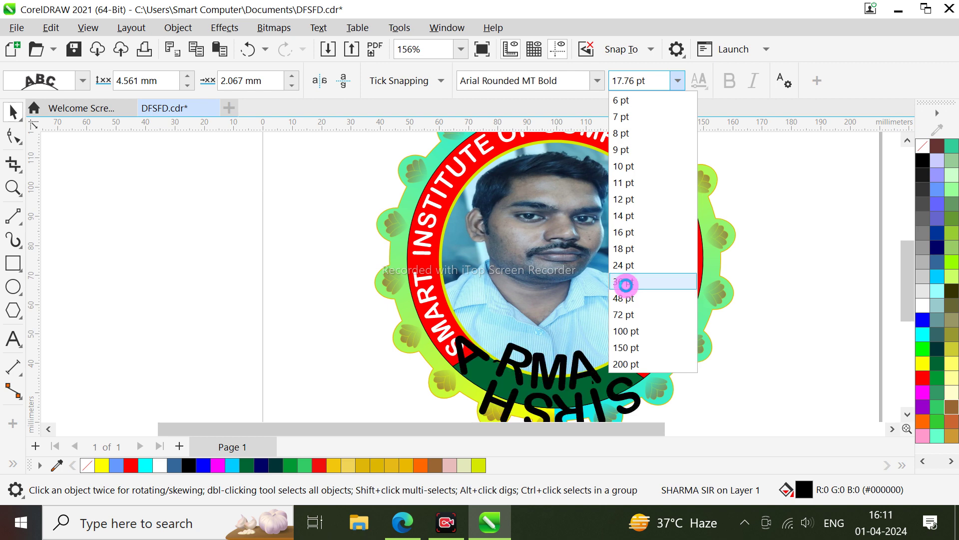
pyautogui.click(622, 252)
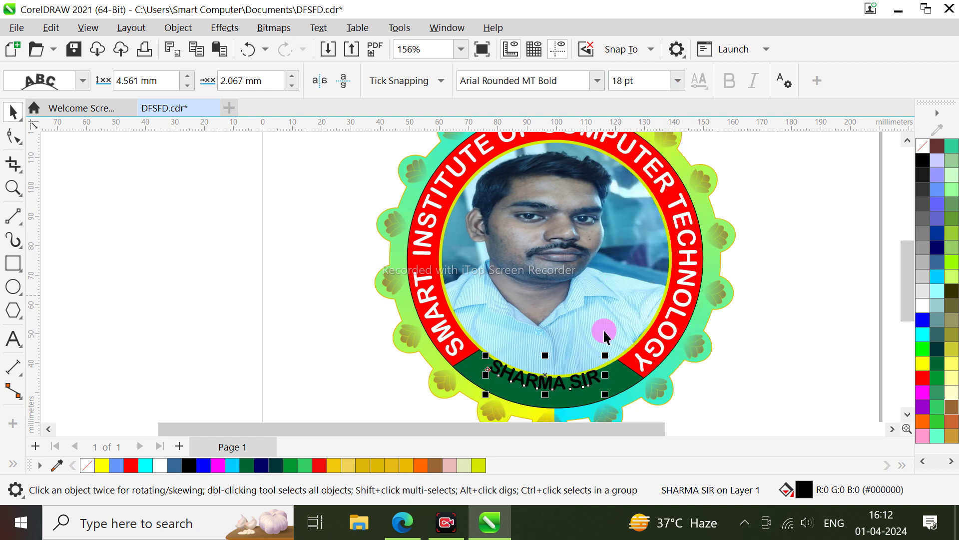
# Try enlarging and lowering the curved name text, and undo back to the straight, unfitted text
pyautogui.moveTo(603, 398); pyautogui.dragTo(626, 403)
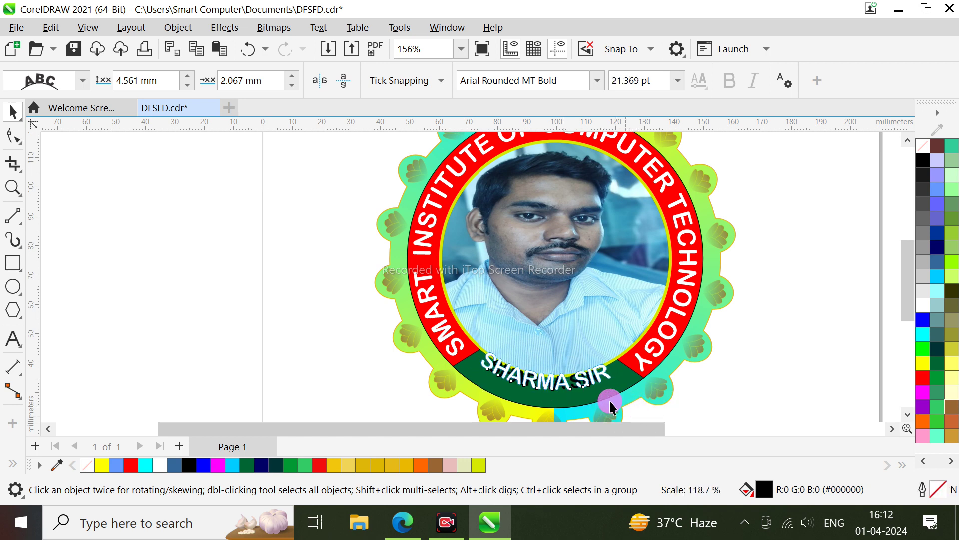
pyautogui.moveTo(546, 376)
pyautogui.mouseDown()
pyautogui.moveTo(551, 394)
pyautogui.moveTo(547, 389)
pyautogui.mouseUp()
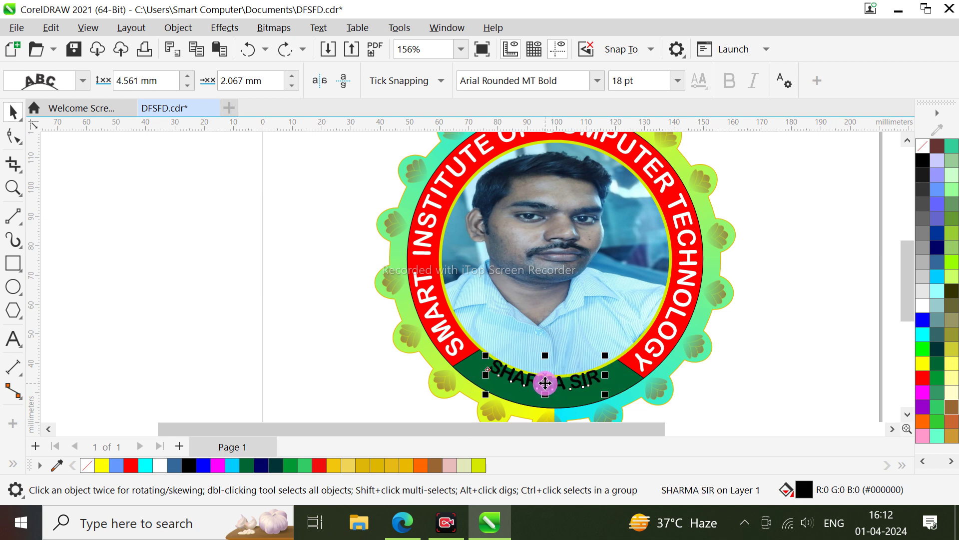
pyautogui.hotkey('ctrl', 'z')
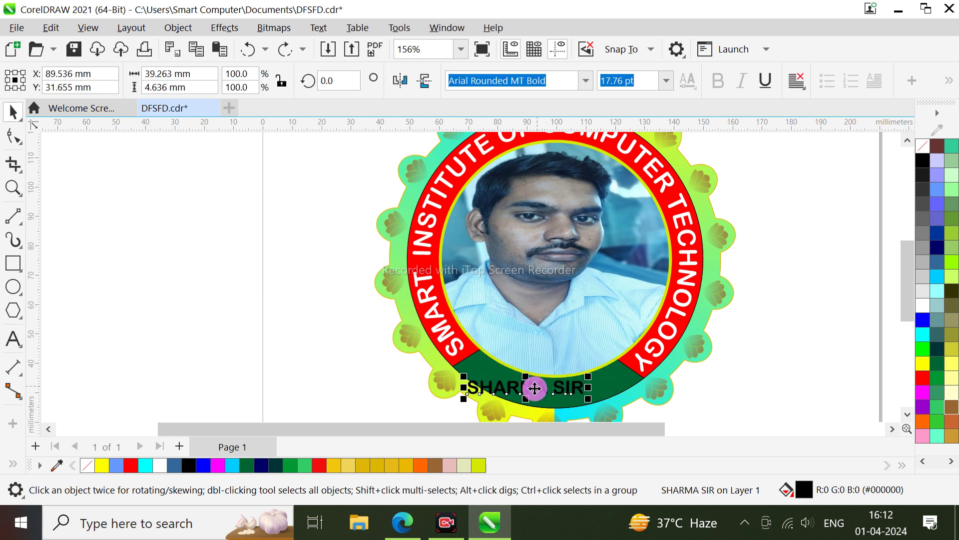
# Move the name text up onto the lower photo and draw a line about 65 mm long across the green band
pyautogui.moveTo(512, 388); pyautogui.dragTo(539, 349)
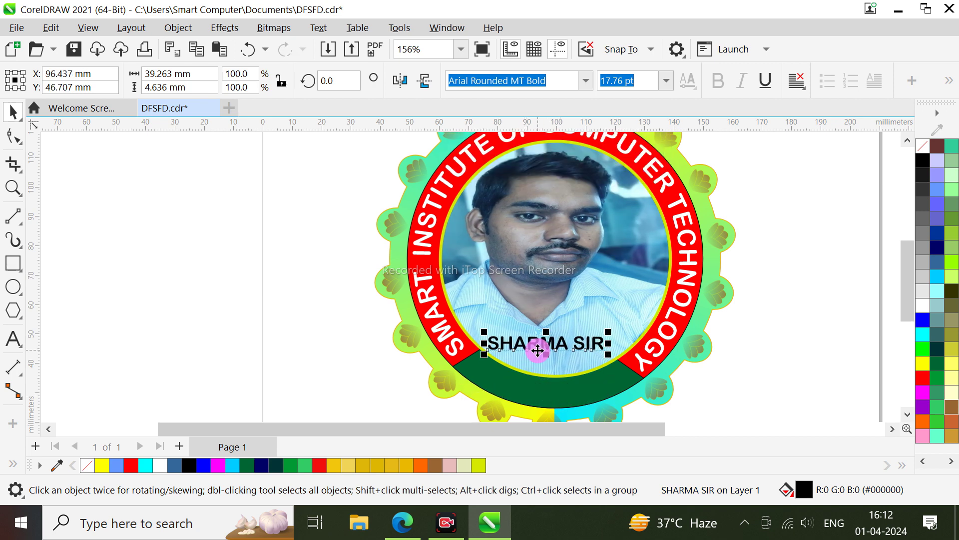
pyautogui.click(17, 222)
pyautogui.moveTo(456, 370); pyautogui.dragTo(645, 377)
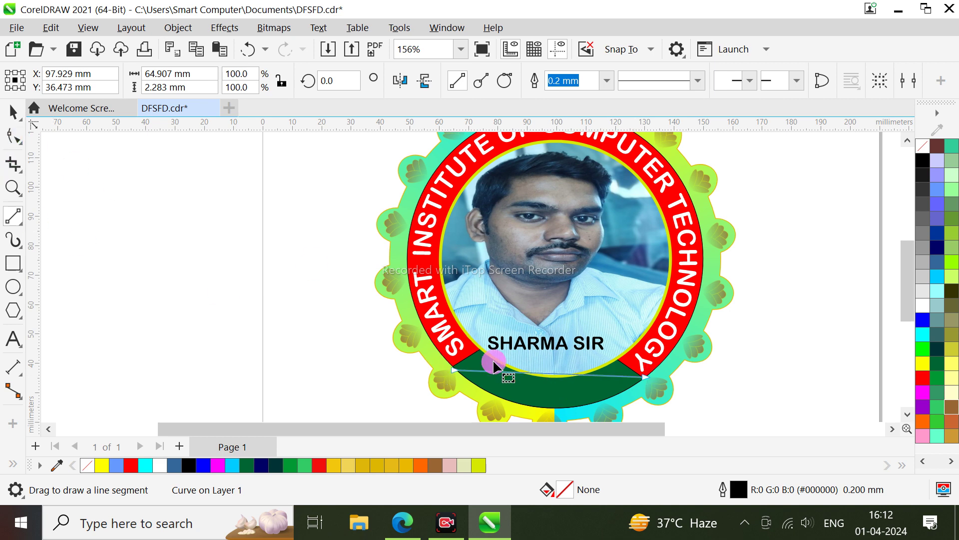
# Convert the line across the green band to a curve and bend it down along the band's lower edge, about 13 mm deep
pyautogui.press('F10')
pyautogui.rightClick(547, 374)
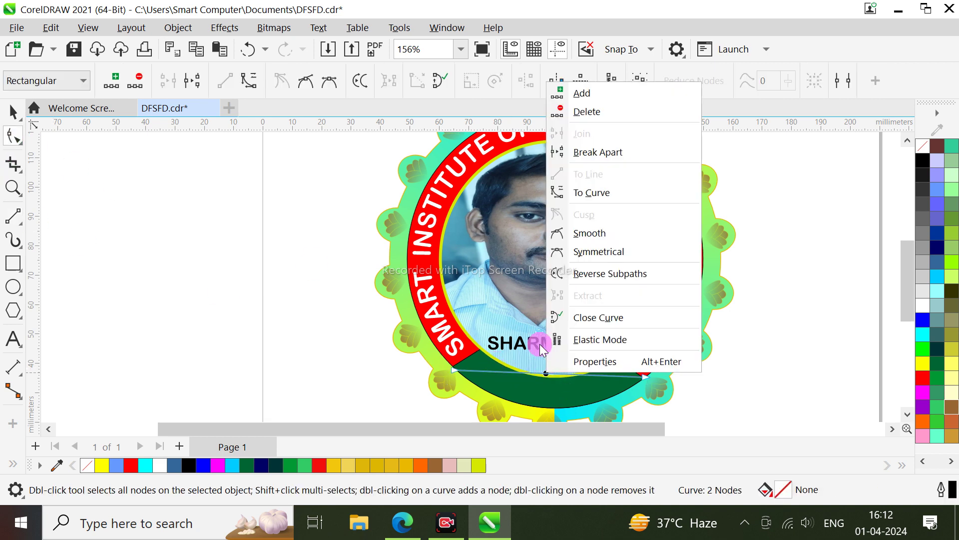
pyautogui.click(577, 198)
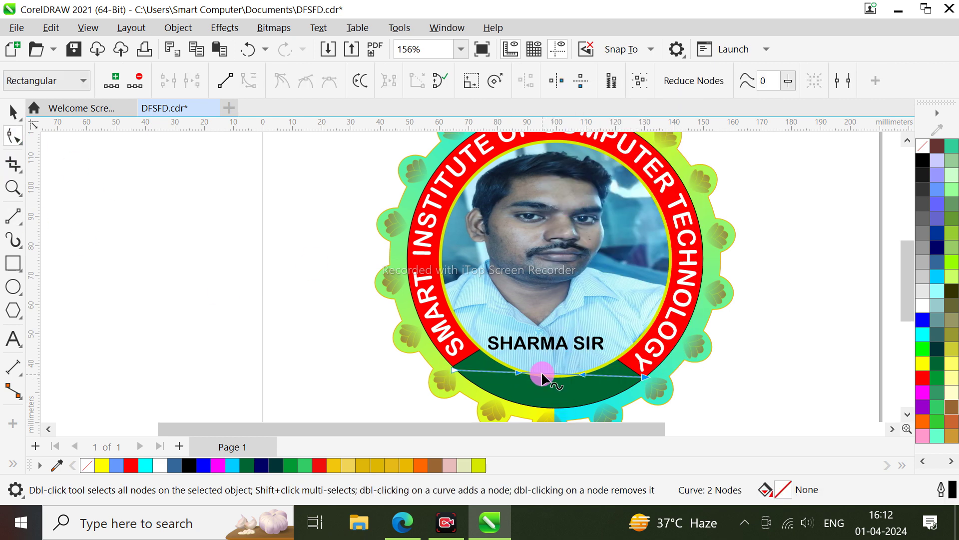
pyautogui.moveTo(546, 375); pyautogui.dragTo(543, 407)
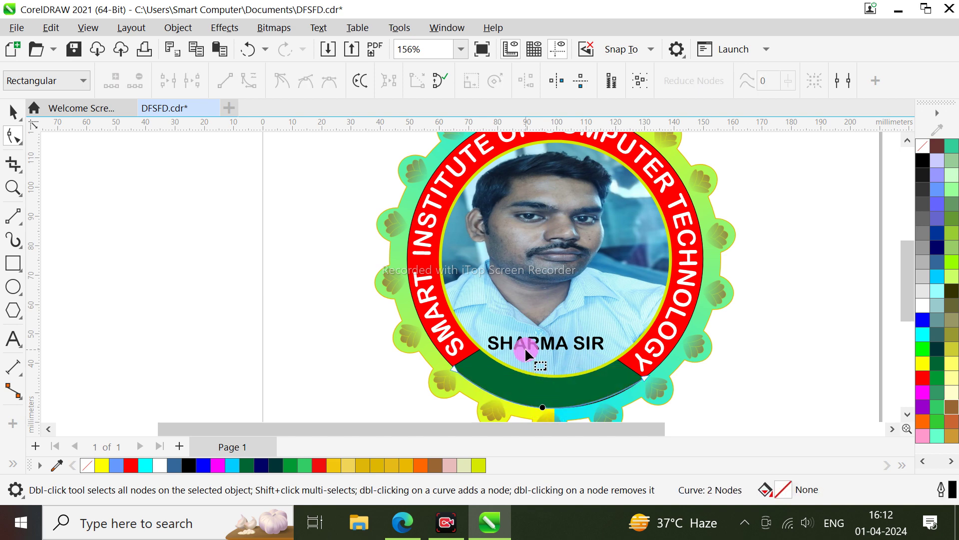
pyautogui.doubleClick(13, 135)
pyautogui.press('space')
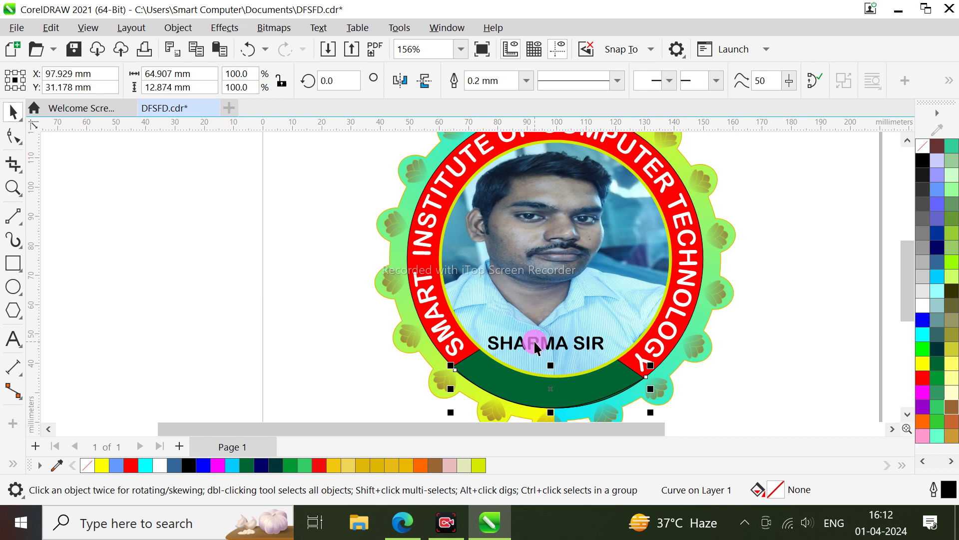
# Move the name text and the curved line off the badge into the empty area beside it, with the arc beneath the text
pyautogui.click(535, 345)
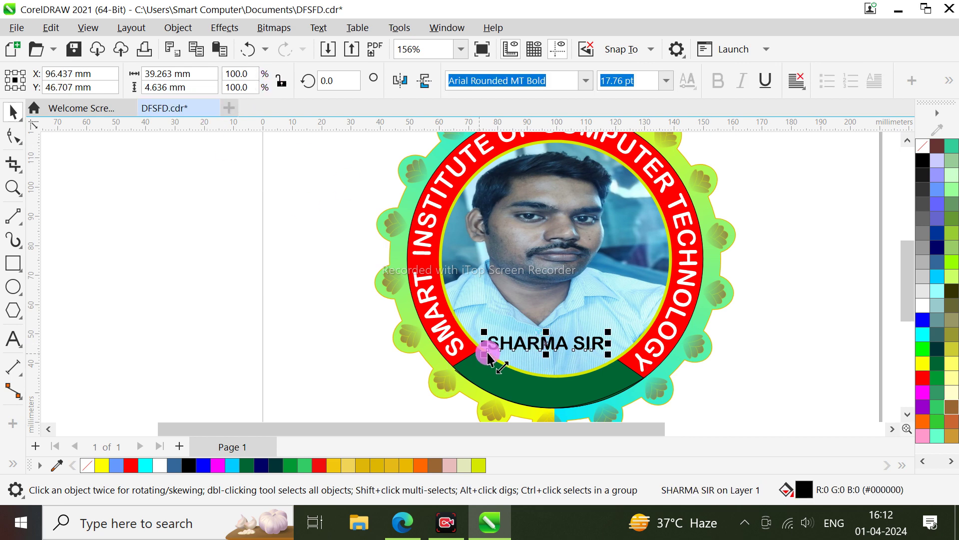
pyautogui.moveTo(514, 341); pyautogui.dragTo(197, 251)
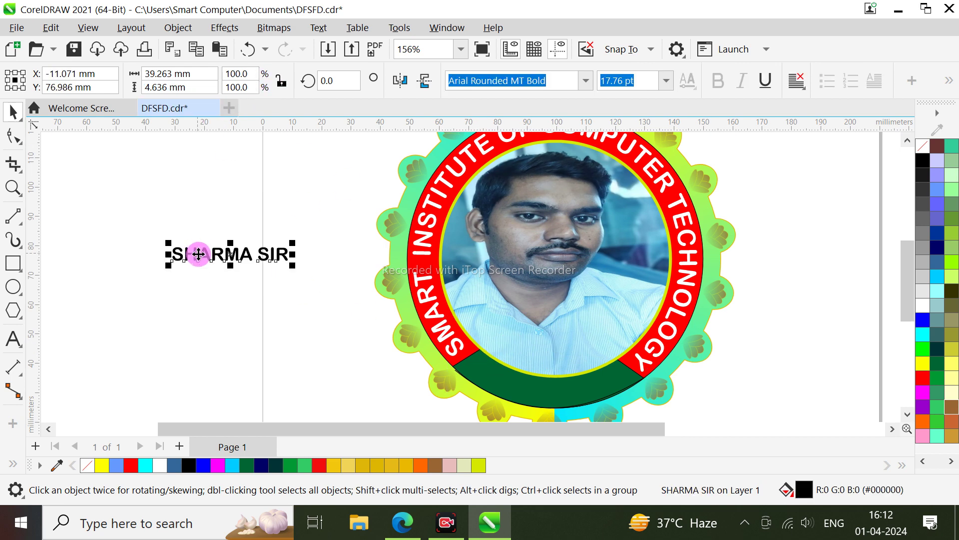
pyautogui.click(513, 403)
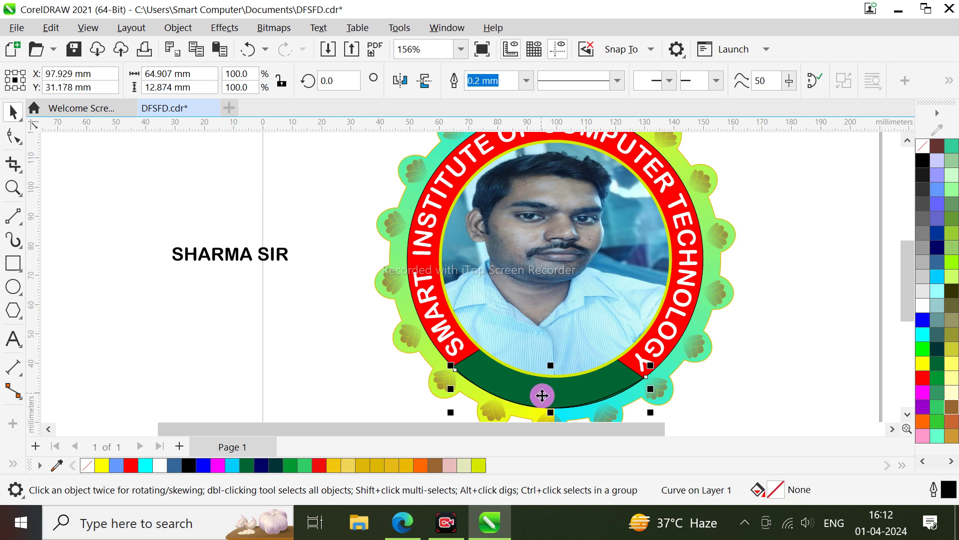
pyautogui.moveTo(549, 391); pyautogui.dragTo(236, 321)
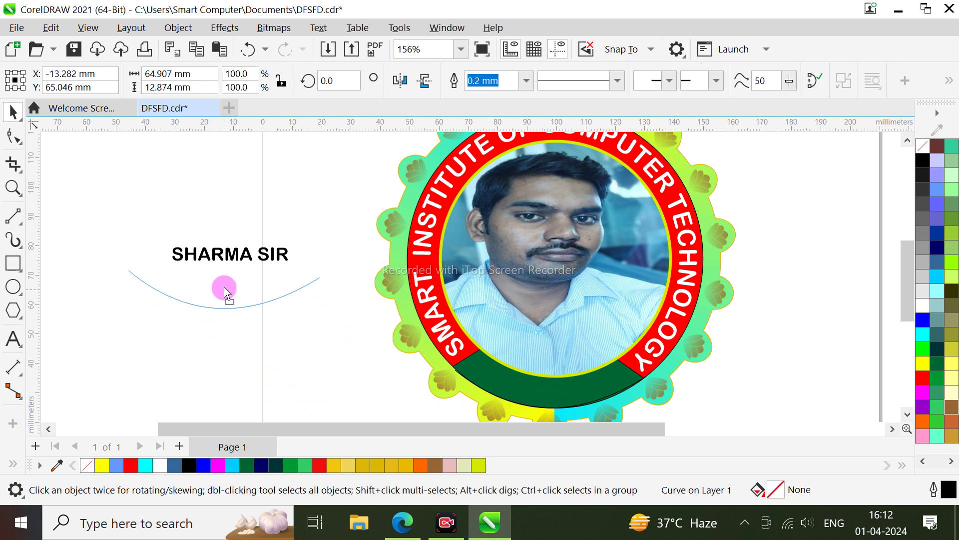
pyautogui.moveTo(224, 287); pyautogui.dragTo(227, 284)
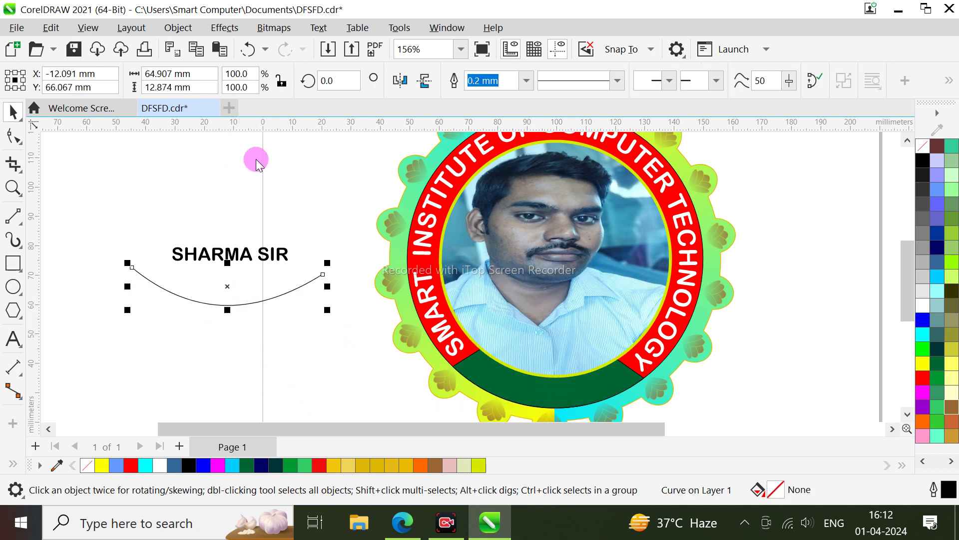
# Fit the name text to the arc with a 14.9 mm offset and no distance from the path
pyautogui.click(318, 28)
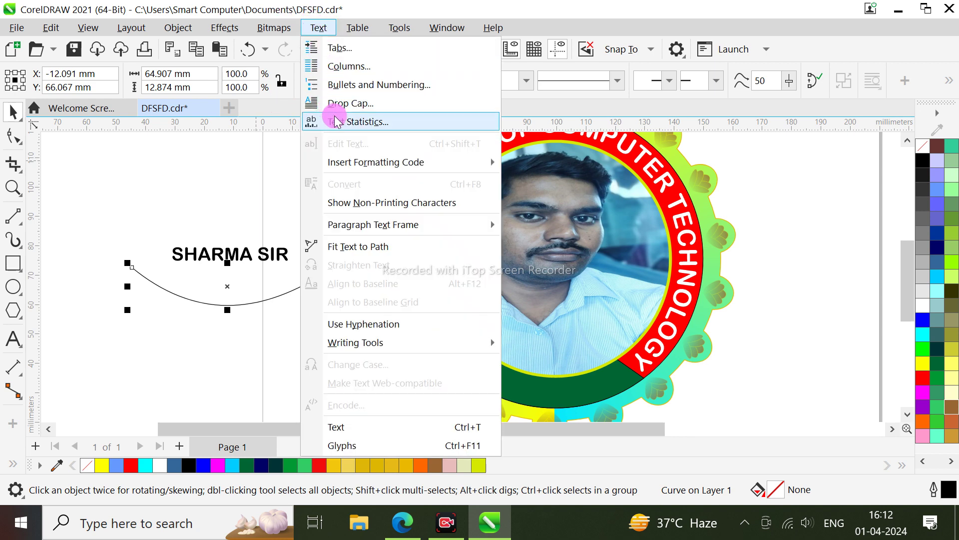
pyautogui.click(328, 246)
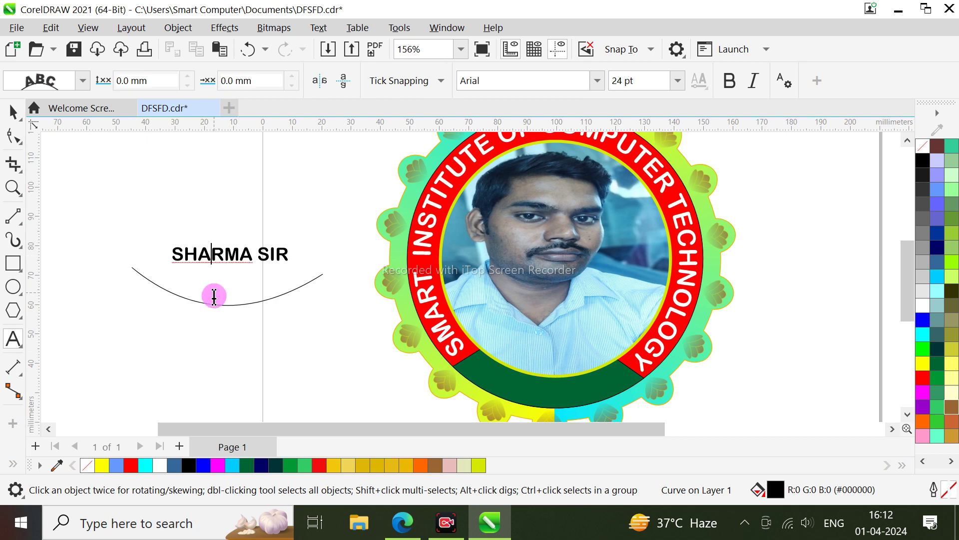
pyautogui.click(231, 252)
pyautogui.click(318, 28)
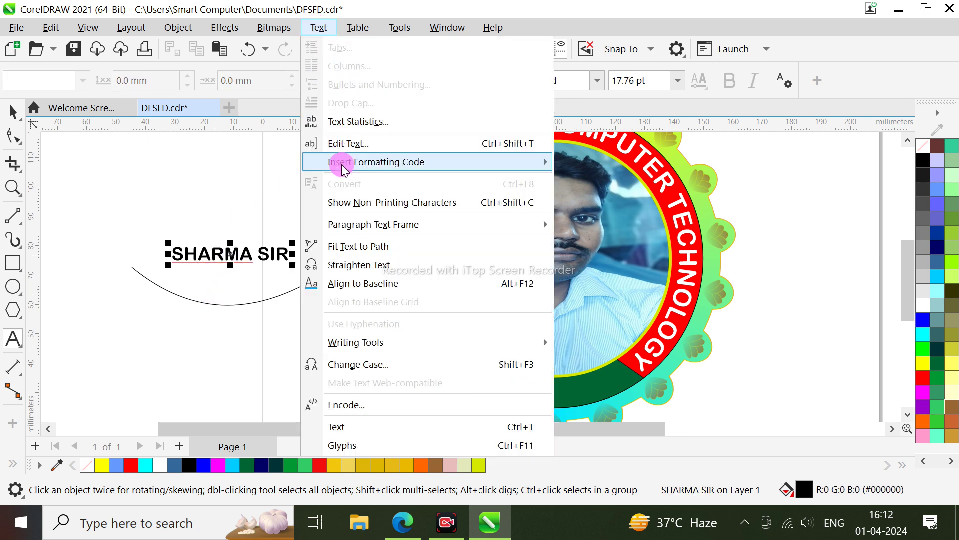
pyautogui.click(358, 247)
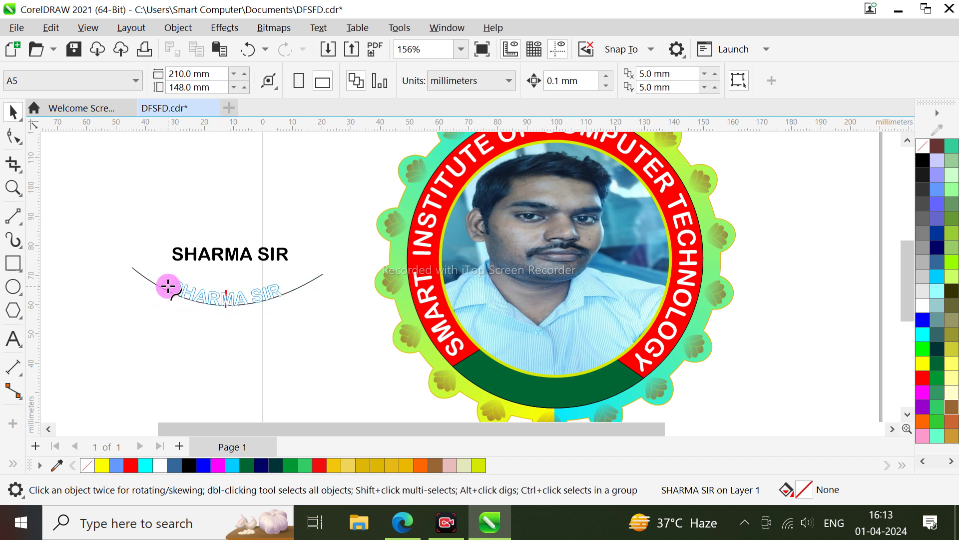
pyautogui.click(168, 286)
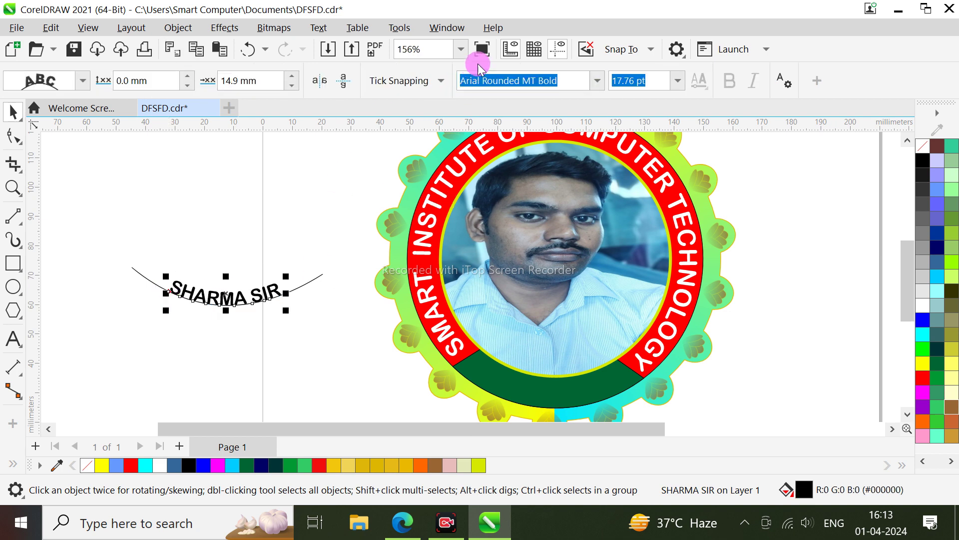
# Try the Century751 SeBd BT semi-bold font on the curved name text
pyautogui.click(595, 86)
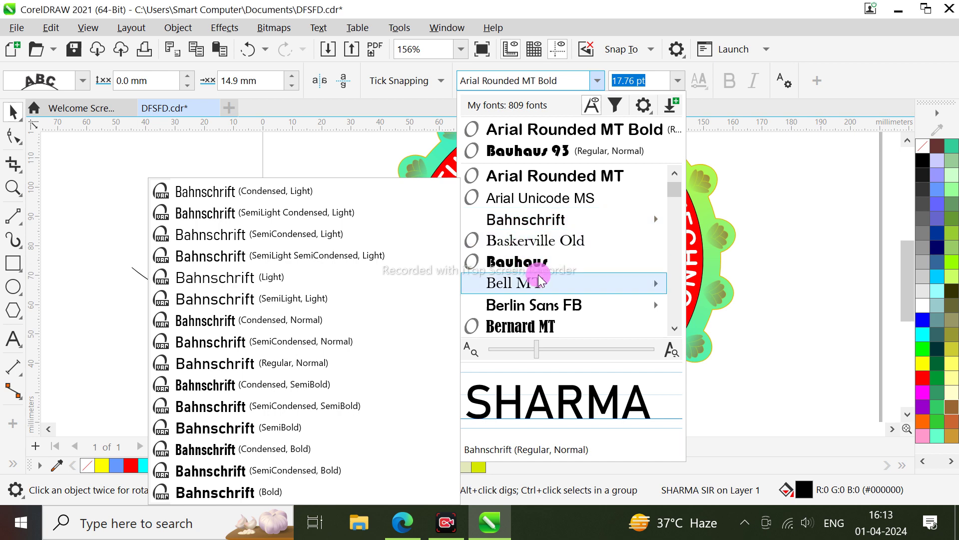
pyautogui.scroll(-3, 540, 276)
pyautogui.scroll(-5, 529, 300)
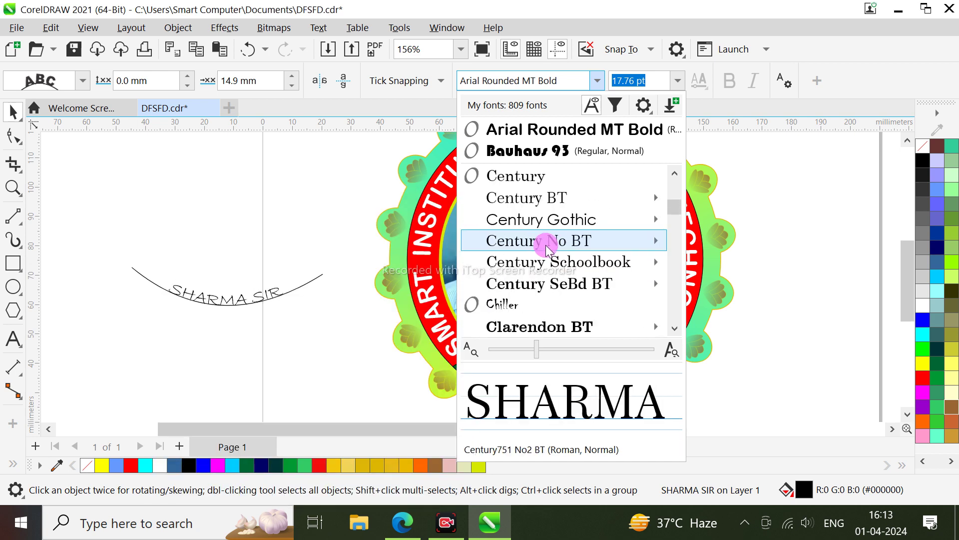
pyautogui.moveTo(540, 250)
pyautogui.moveTo(532, 278)
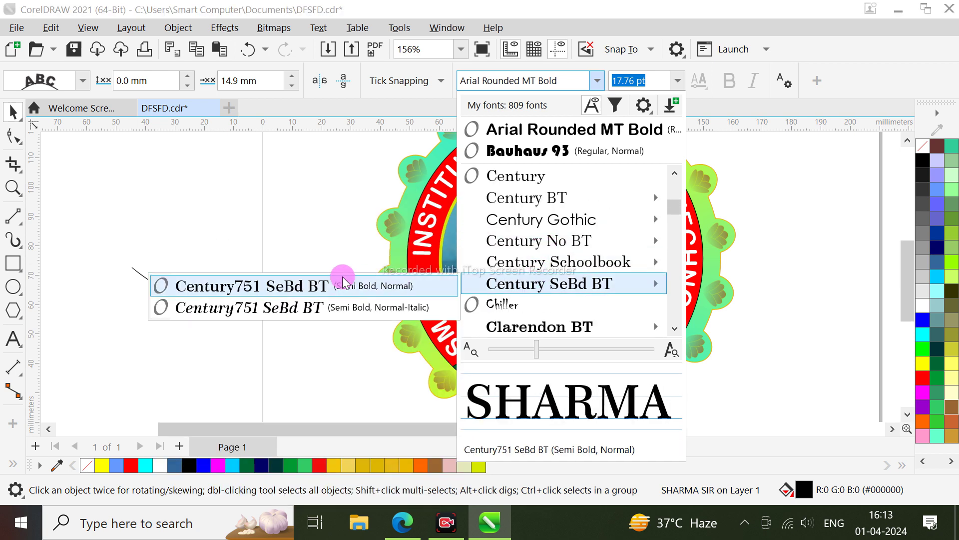
pyautogui.click(297, 284)
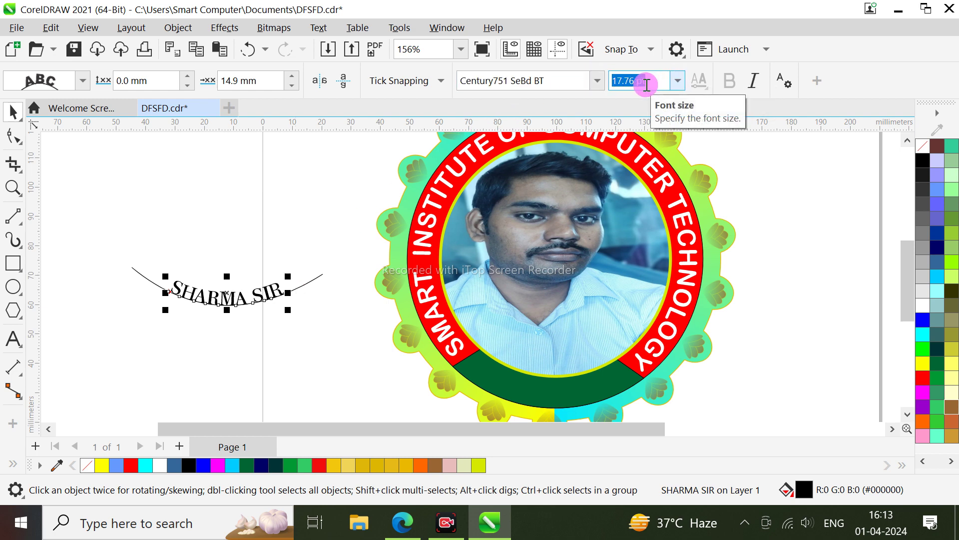
# Enlarge the curved name to about 24.8 pt in Arial Rounded MT Bold and shift it along the arc to a 7.761 mm offset
pyautogui.moveTo(287, 277); pyautogui.dragTo(305, 261)
pyautogui.moveTo(174, 277); pyautogui.dragTo(188, 290)
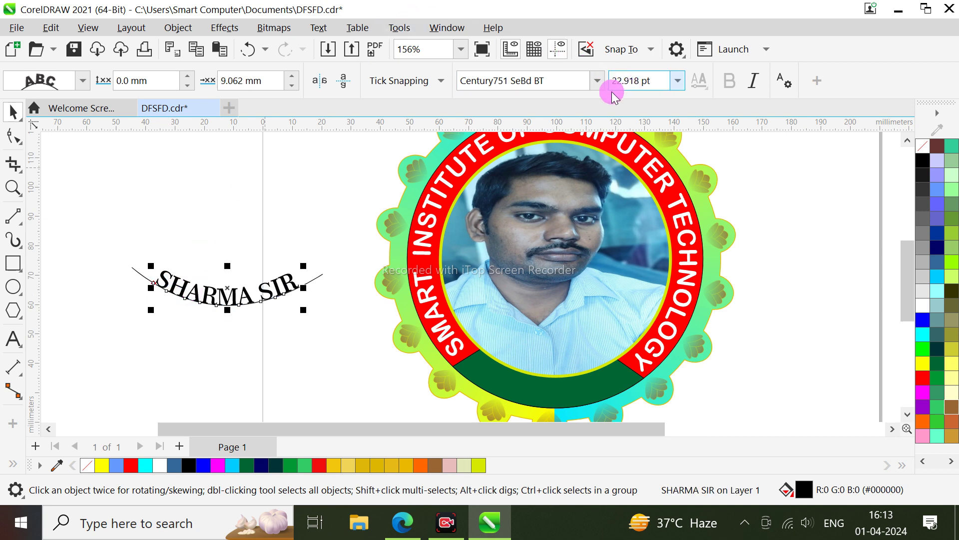
pyautogui.click(597, 81)
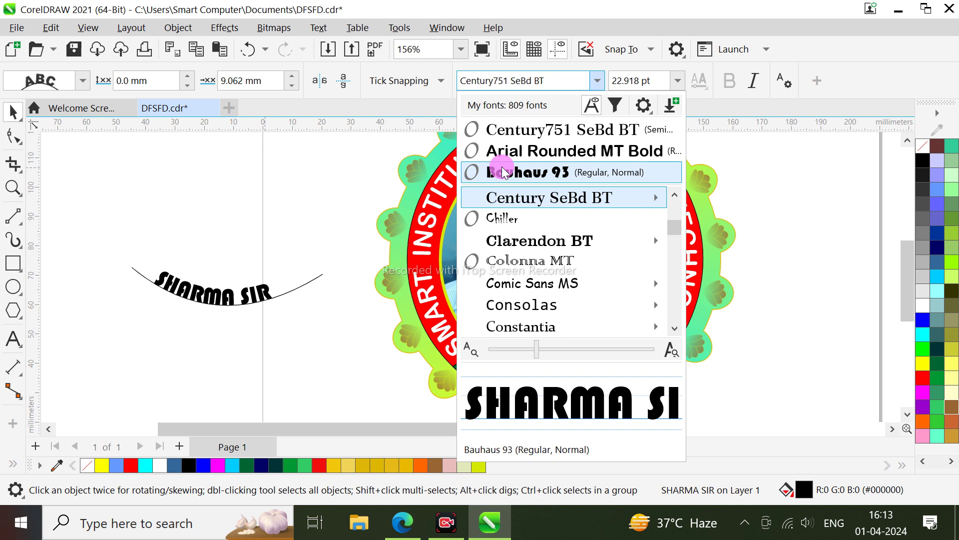
pyautogui.click(505, 152)
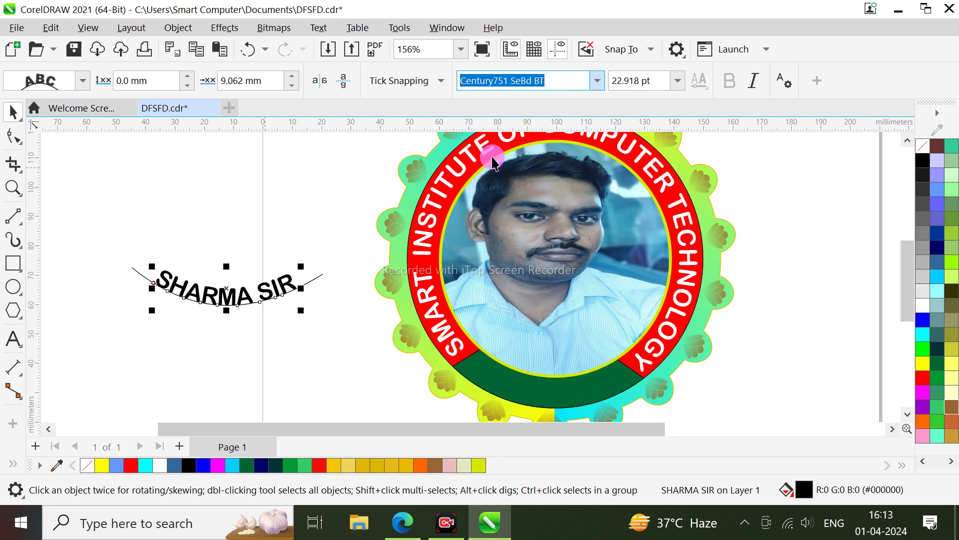
pyautogui.moveTo(303, 267); pyautogui.dragTo(313, 259)
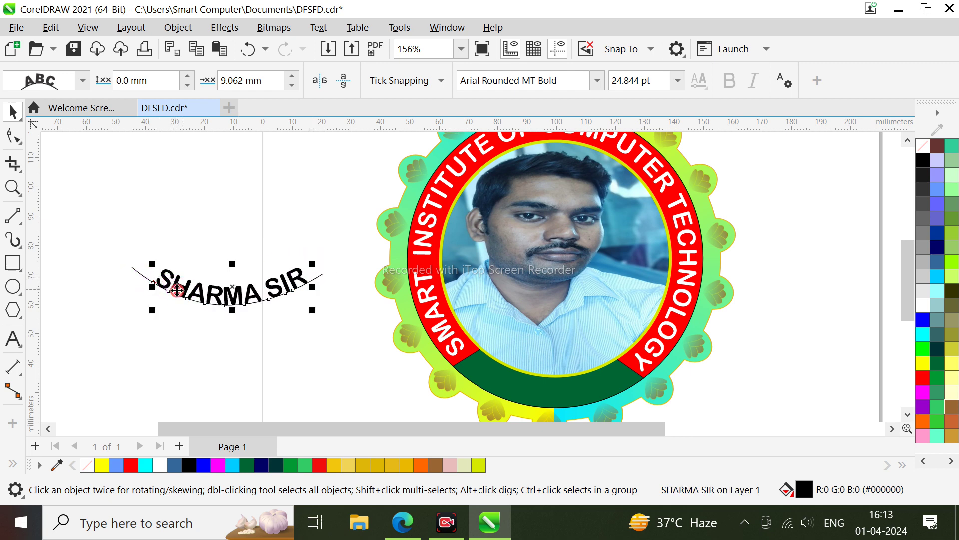
pyautogui.moveTo(177, 290)
pyautogui.mouseDown()
pyautogui.moveTo(170, 275)
pyautogui.moveTo(177, 287)
pyautogui.mouseUp()
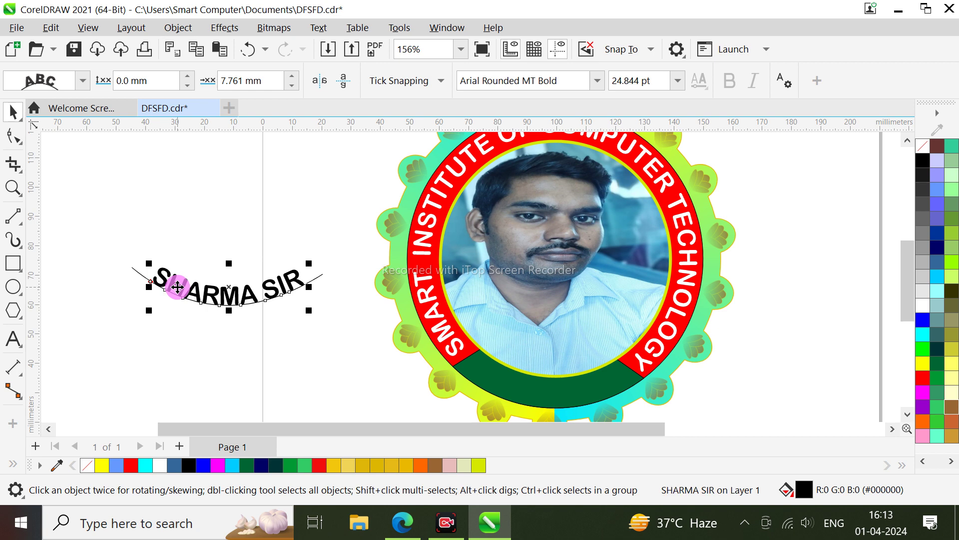
# Remove the arc beneath the curved name and move the name onto the green band
pyautogui.click(102, 278)
pyautogui.click(141, 274)
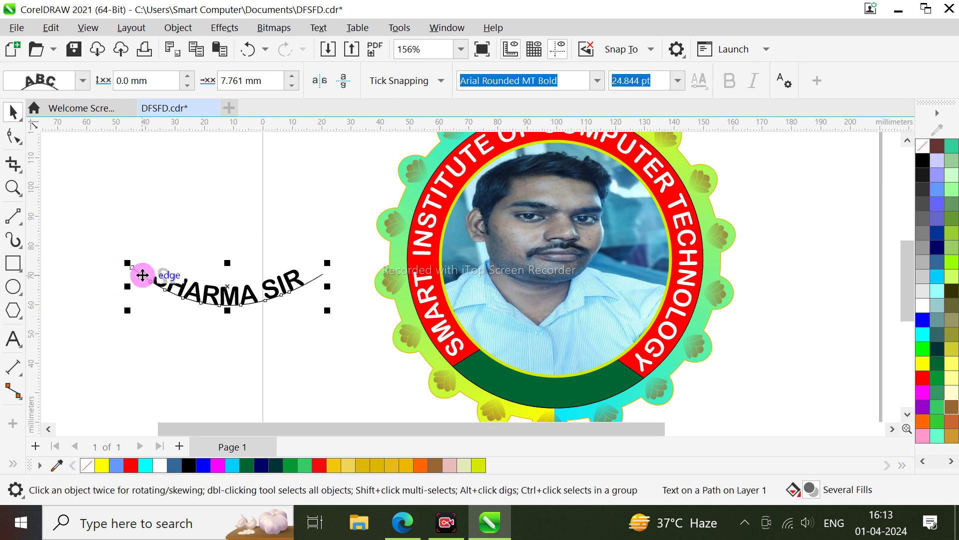
pyautogui.click(143, 275)
pyautogui.click(142, 276)
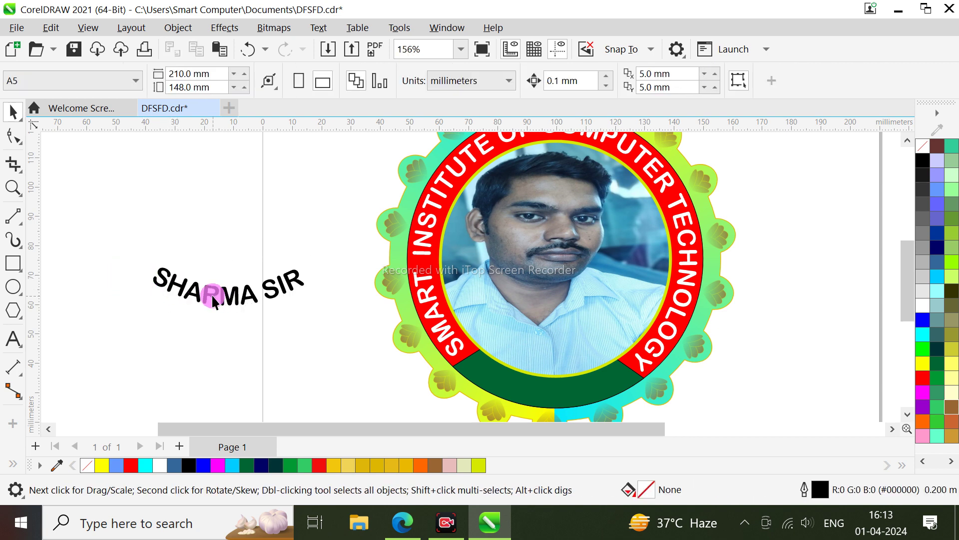
pyautogui.moveTo(214, 300); pyautogui.dragTo(582, 383)
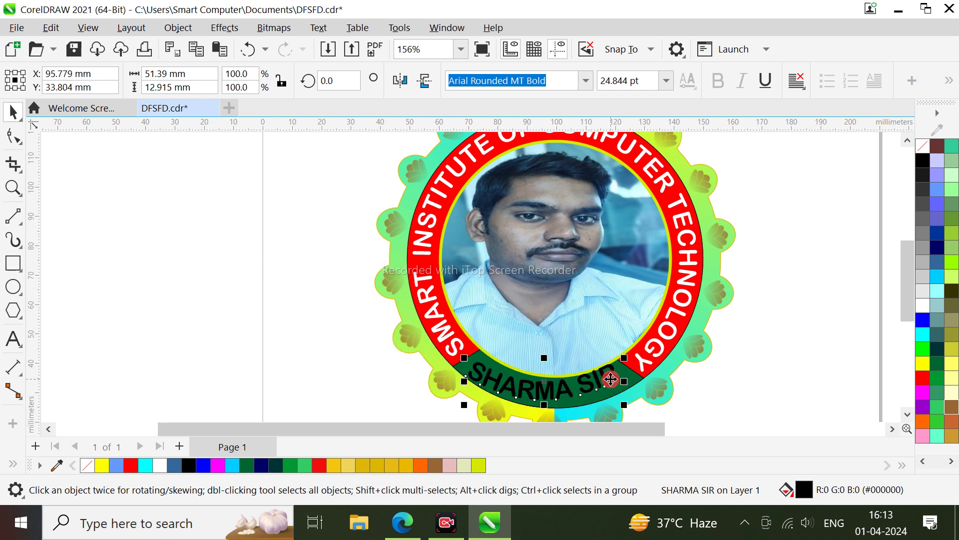
# Rotate the curved name to about 356.9 degrees and shift it slightly so it follows the green band evenly
pyautogui.click(613, 380)
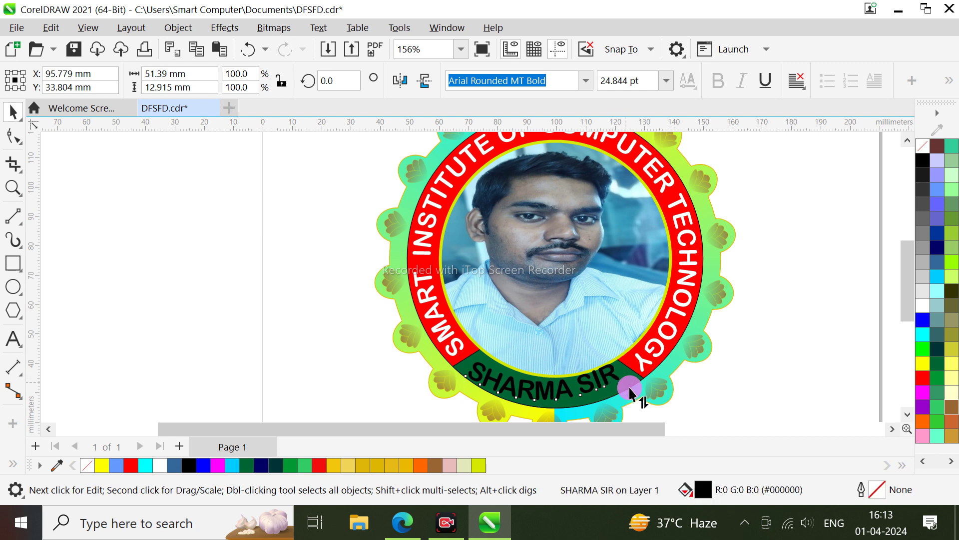
pyautogui.click(629, 388)
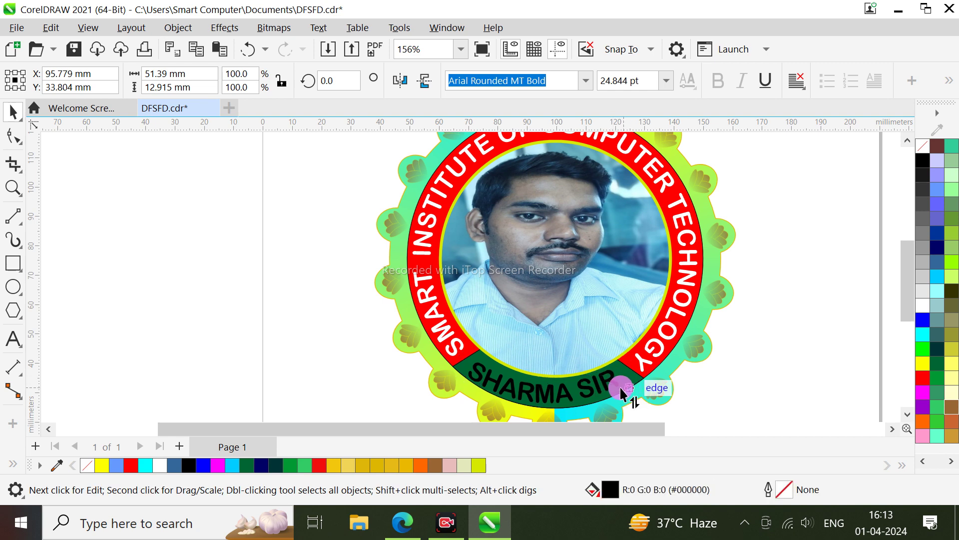
pyautogui.moveTo(629, 387); pyautogui.dragTo(545, 399)
pyautogui.scroll(1, 544, 400)
pyautogui.scroll(3, 544, 400)
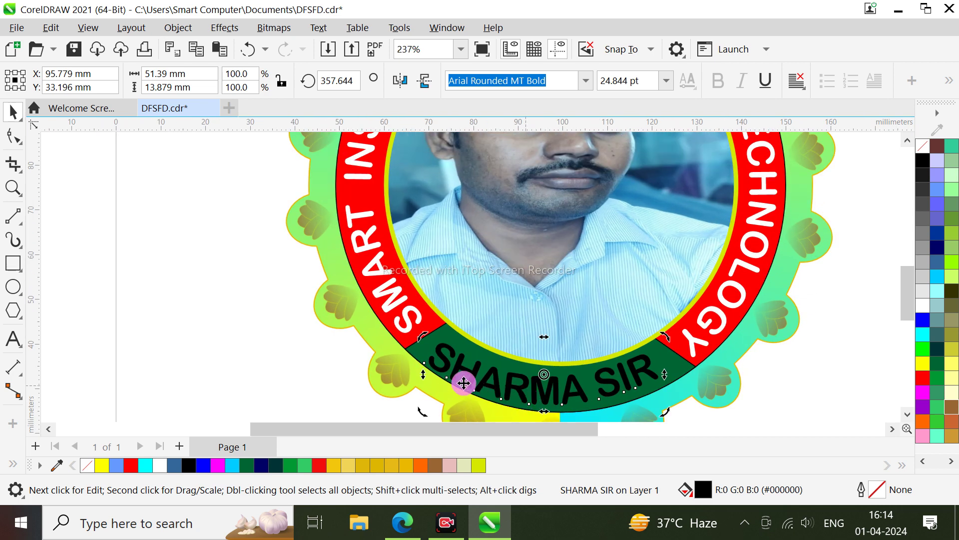
pyautogui.moveTo(421, 371); pyautogui.dragTo(529, 385)
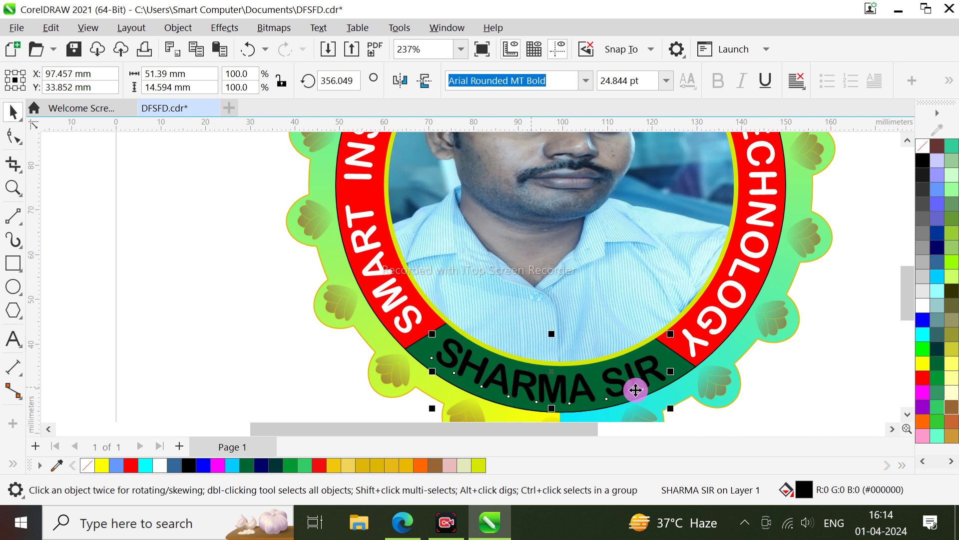
pyautogui.click(638, 392)
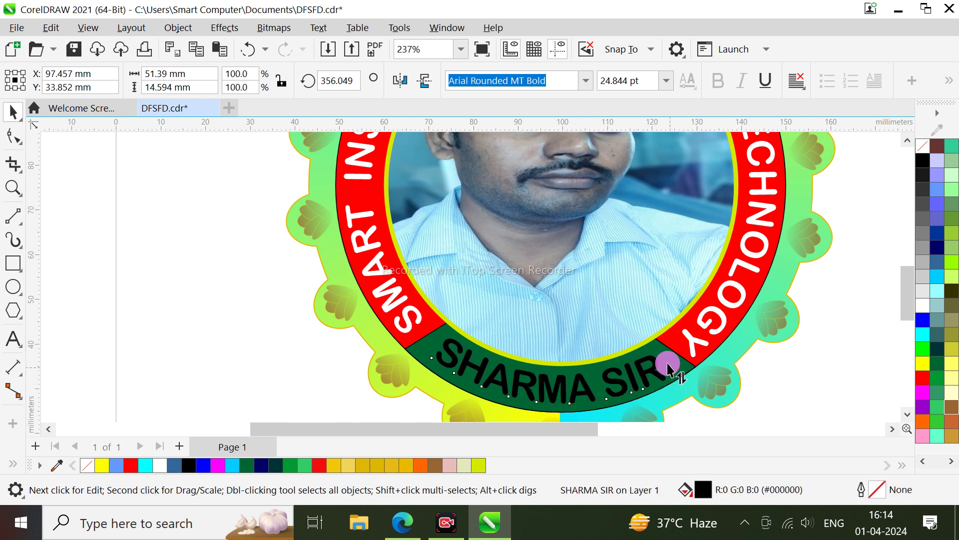
pyautogui.moveTo(667, 364); pyautogui.dragTo(661, 369)
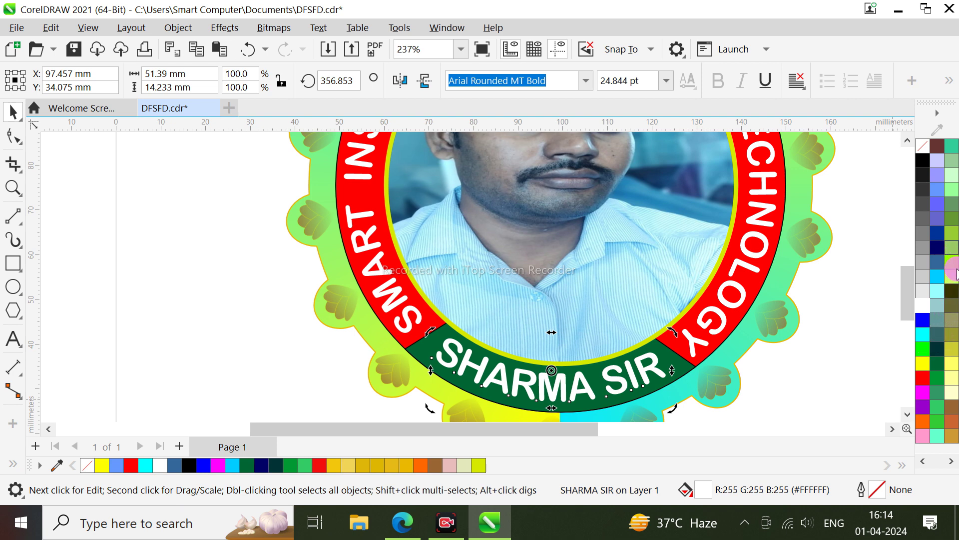
# Fill the curved name with Orange (#FF6600) and duplicate it
pyautogui.click(919, 420)
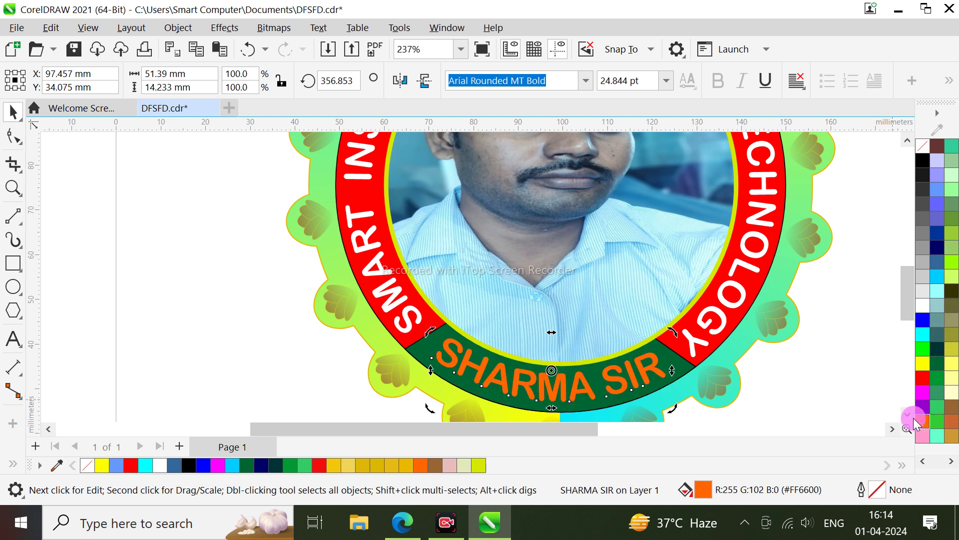
pyautogui.scroll(2, 478, 388)
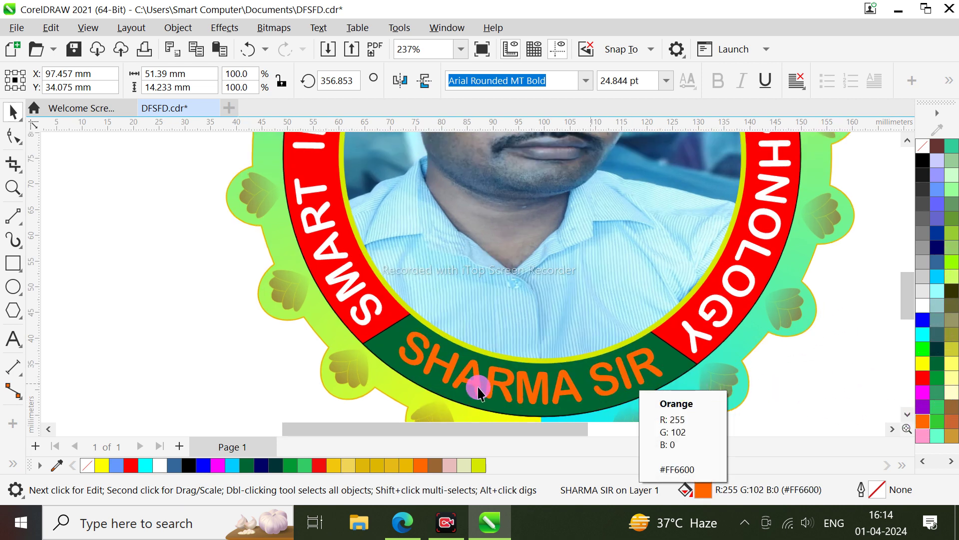
pyautogui.hotkey('ctrl', 'd')
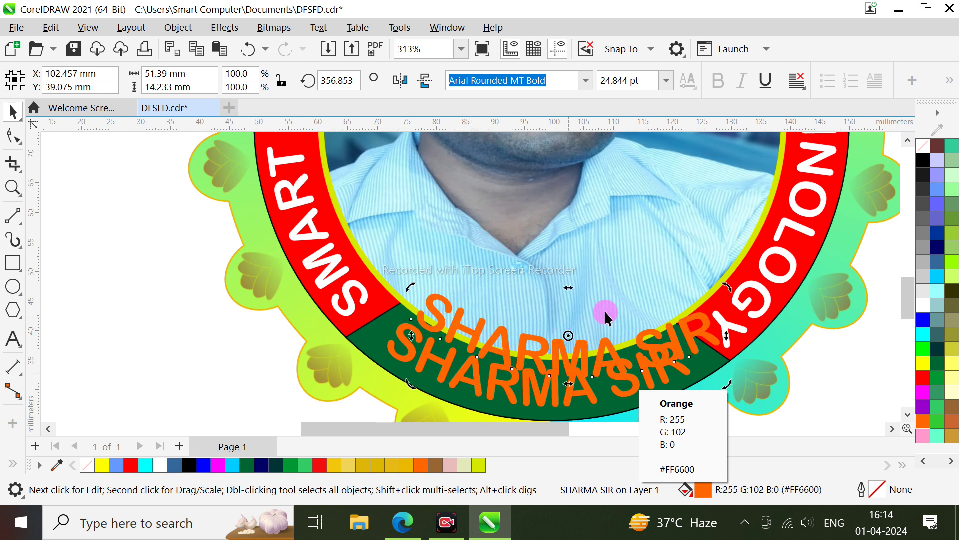
# Recolour the upper copy of the curved name white and give the lower orange copy a 0.25 mm white (#FFFFFF) outline
pyautogui.moveTo(923, 305); pyautogui.dragTo(476, 363)
pyautogui.click(403, 356)
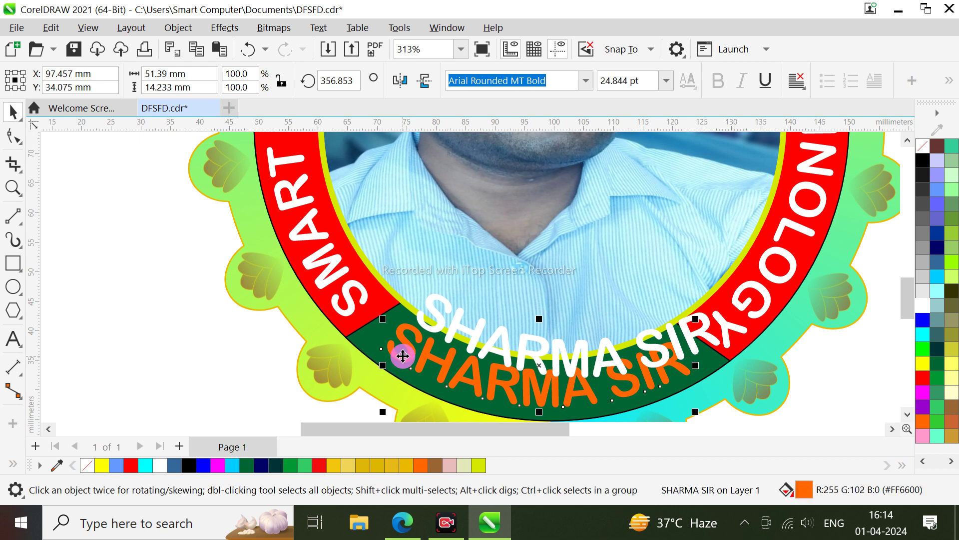
pyautogui.press('F12')
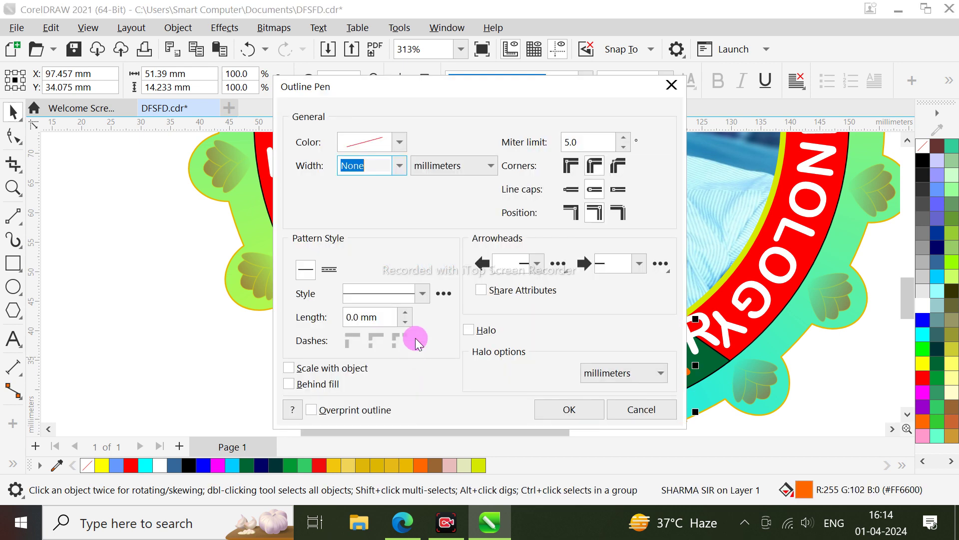
pyautogui.click(399, 166)
pyautogui.click(370, 233)
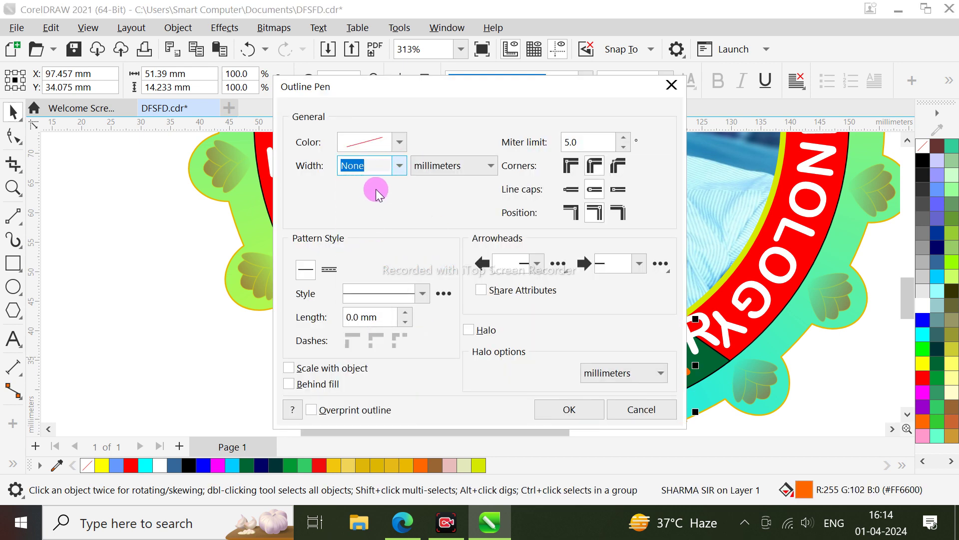
pyautogui.click(378, 143)
pyautogui.click(350, 219)
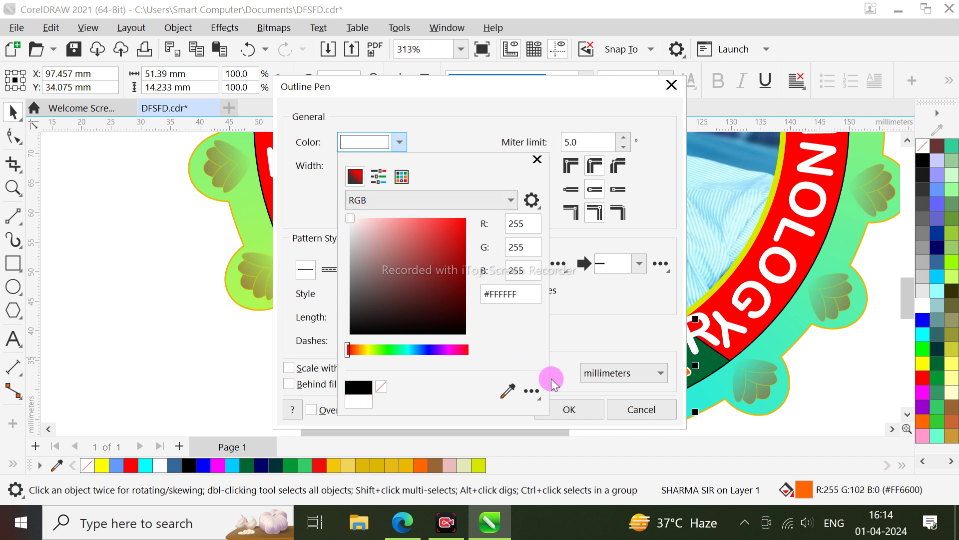
pyautogui.click(565, 413)
pyautogui.click(562, 414)
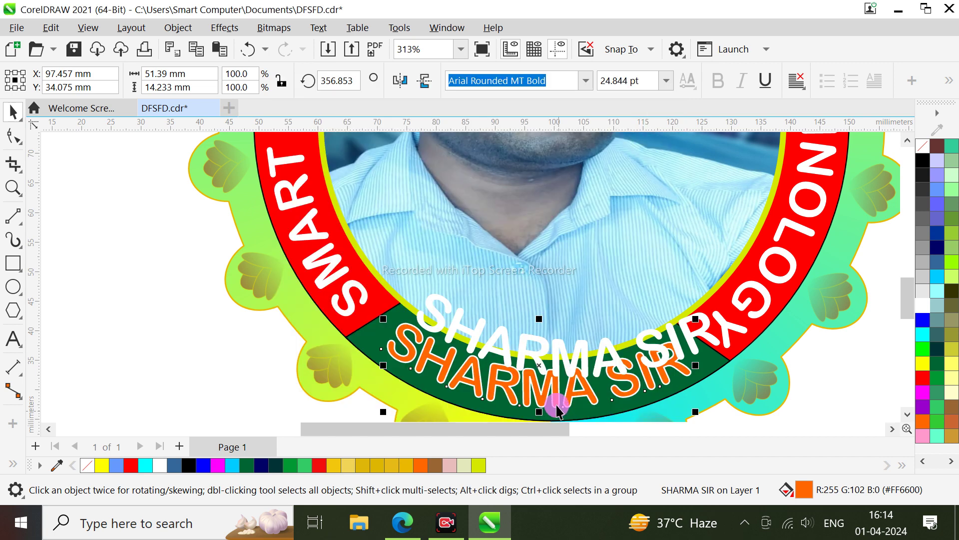
# Fill the white copy of the curved name with Red (#FF0000) and move it over the outlined orange copy
pyautogui.click(533, 355)
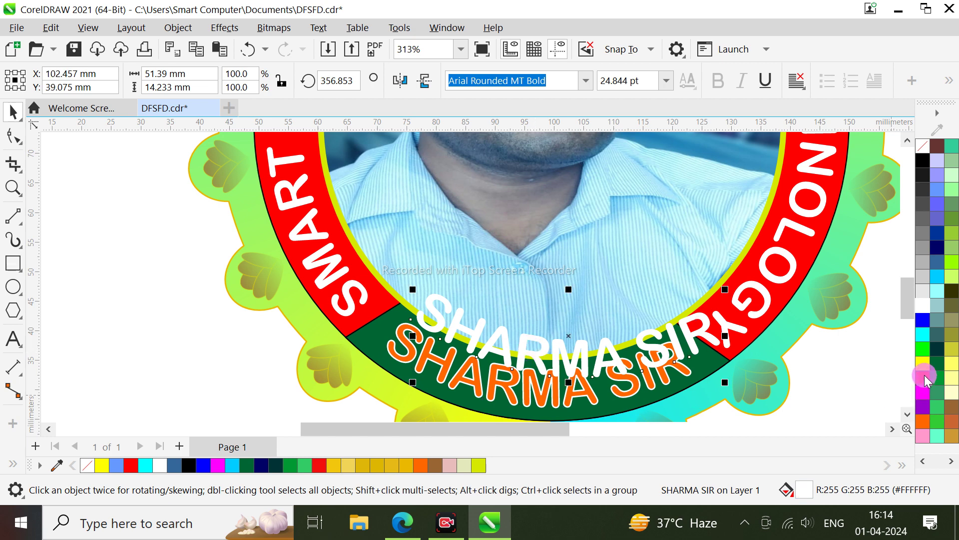
pyautogui.moveTo(926, 380); pyautogui.dragTo(514, 379)
pyautogui.moveTo(514, 379); pyautogui.dragTo(533, 385)
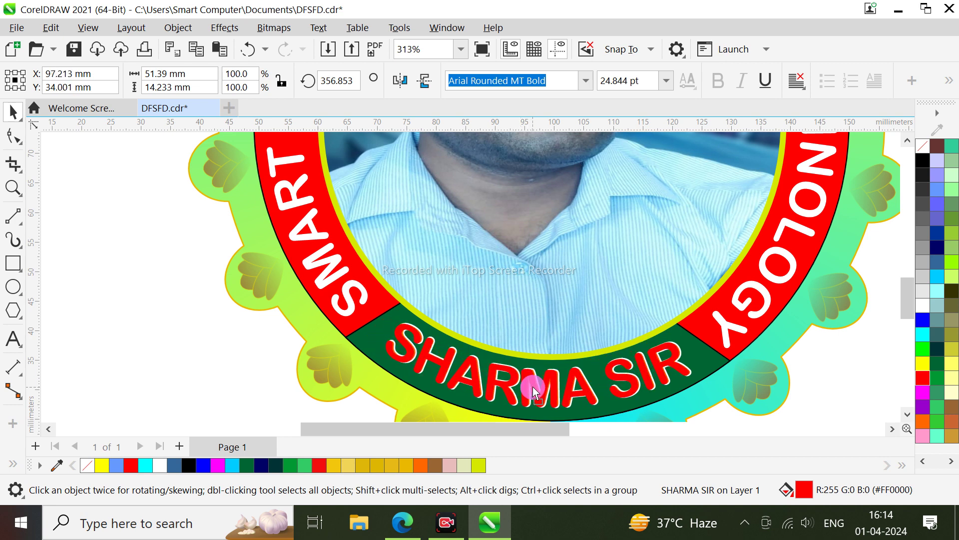
# Shift the red name aside and widen the white outline of the orange name beneath it to 0.75 mm
pyautogui.click(524, 385)
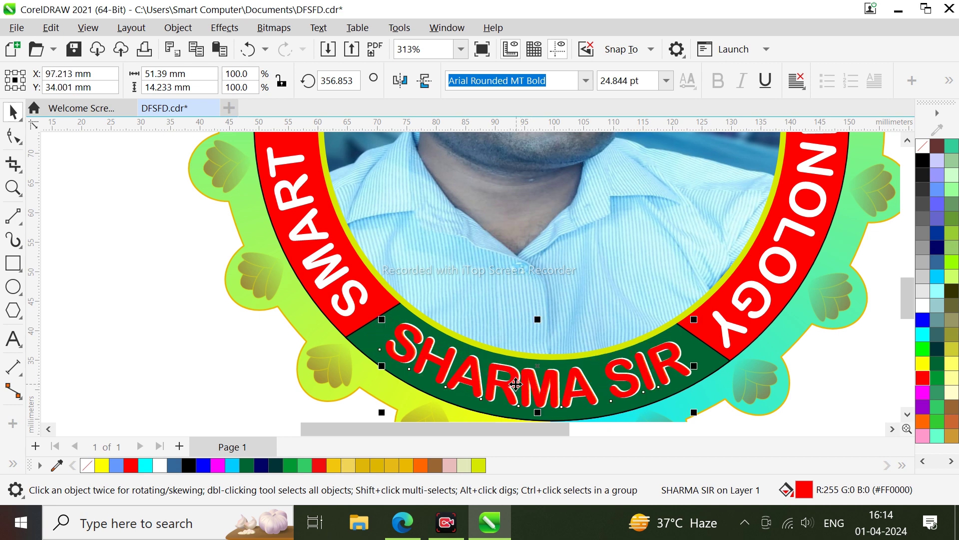
pyautogui.press('Right')
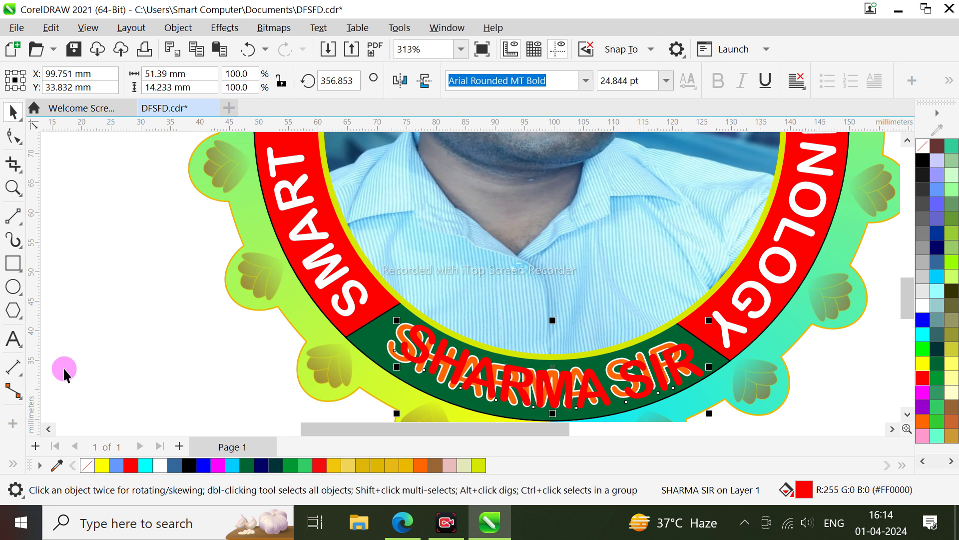
pyautogui.click(392, 347)
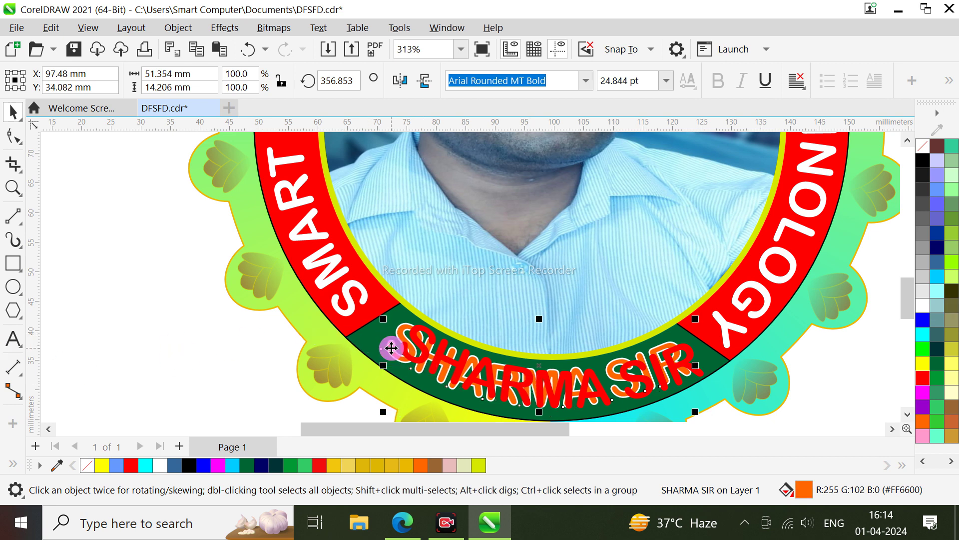
pyautogui.press('F12')
pyautogui.click(400, 165)
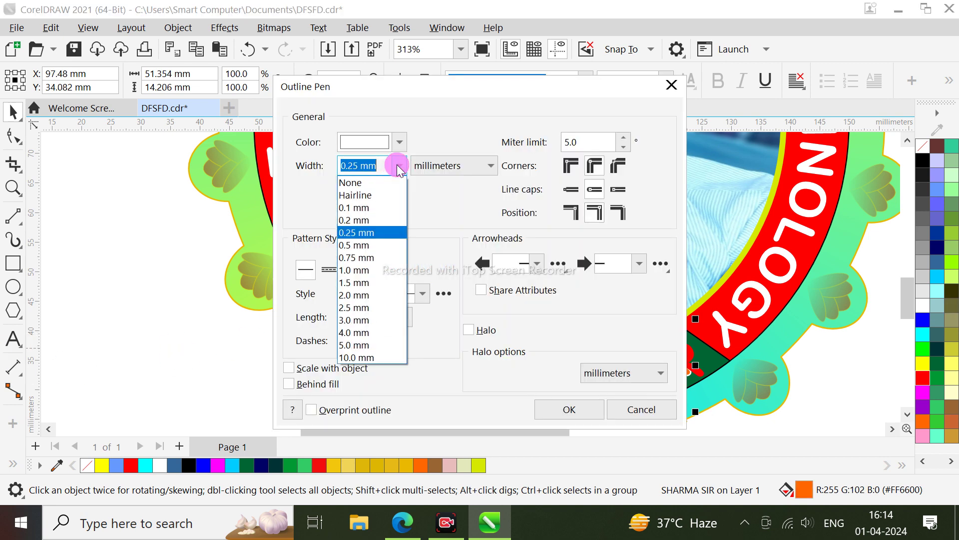
pyautogui.click(364, 254)
pyautogui.click(557, 409)
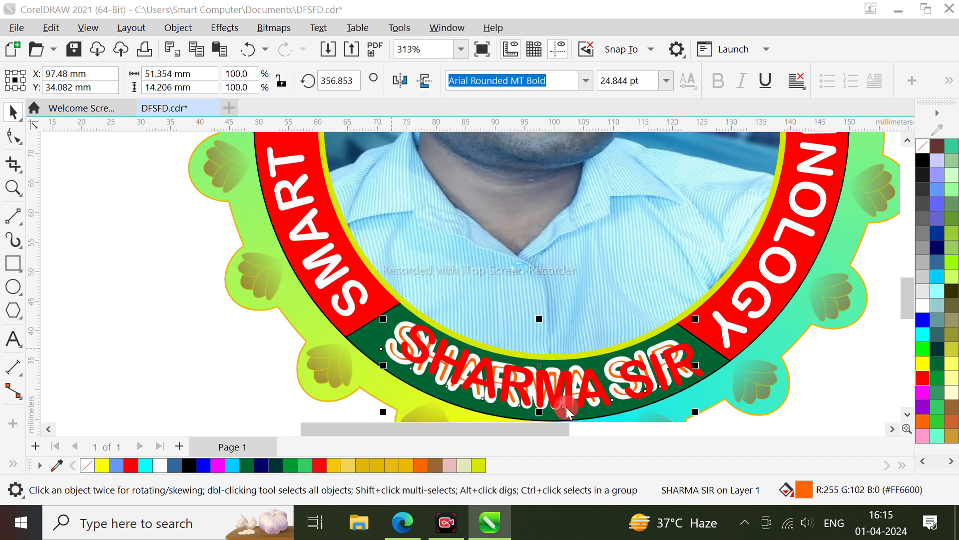
# Move the red name back over the outlined copy so the white border shows evenly around its letters
pyautogui.scroll(2, 536, 382)
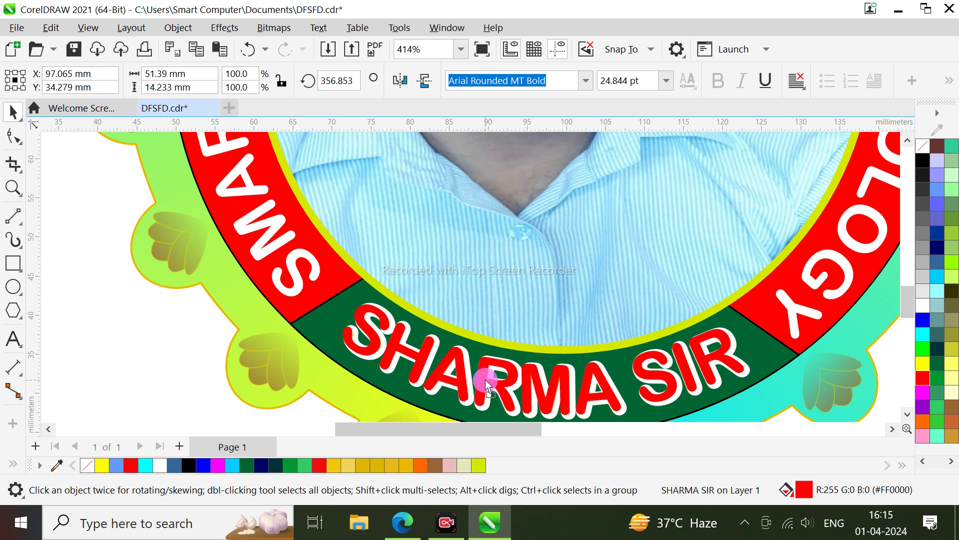
pyautogui.moveTo(484, 379); pyautogui.dragTo(486, 380)
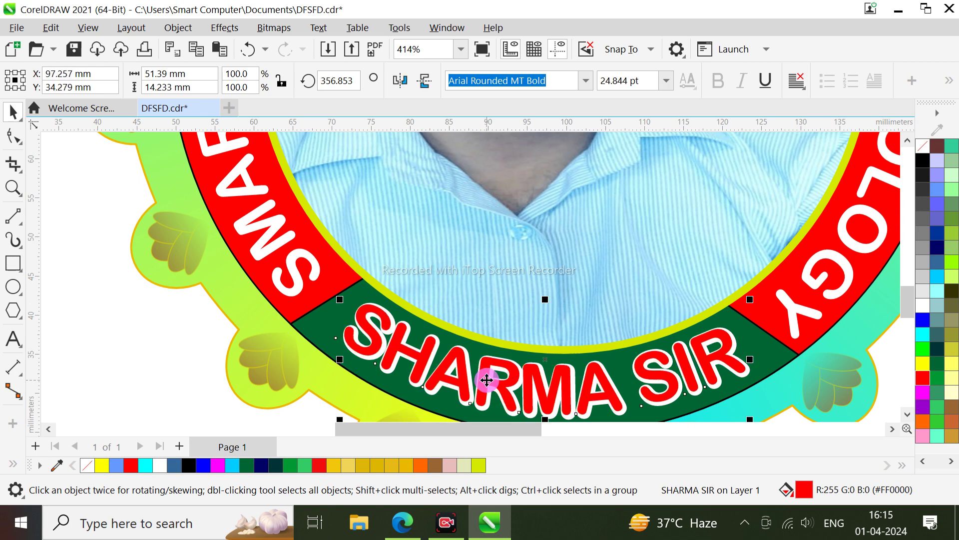
pyautogui.scroll(-2, 489, 381)
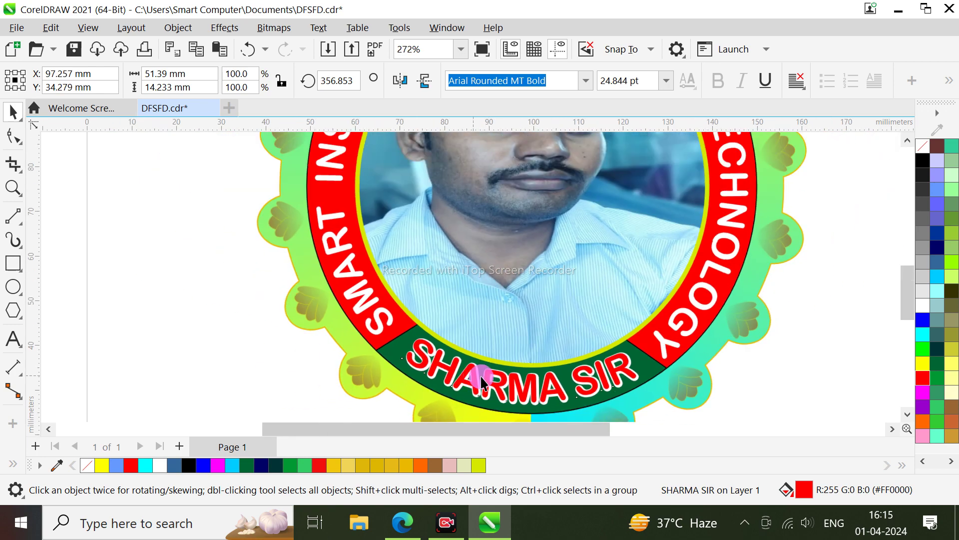
pyautogui.click(717, 360)
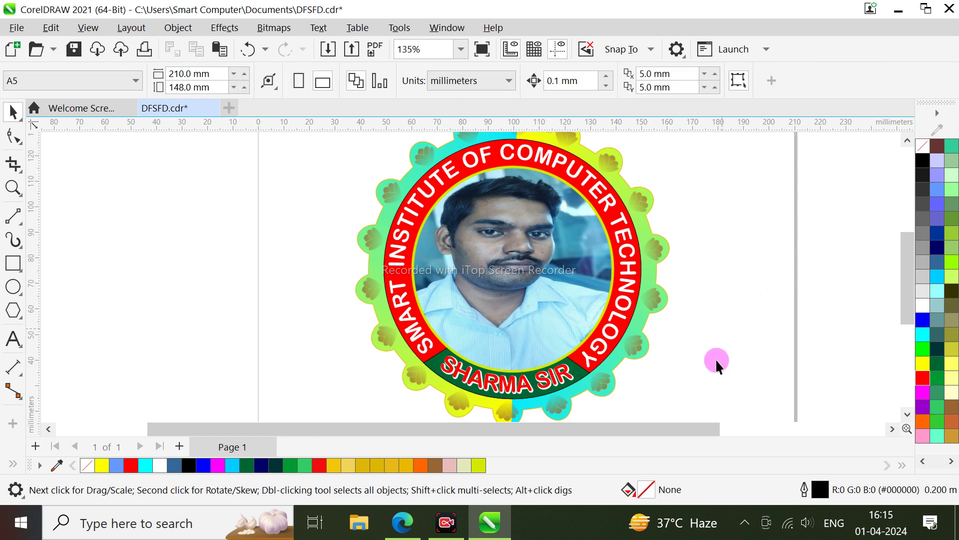
# Try a Blue (#0000FF) fill on the ring behind the institute text and restore its Red (#FF0000) fill
pyautogui.scroll(-2, 717, 317)
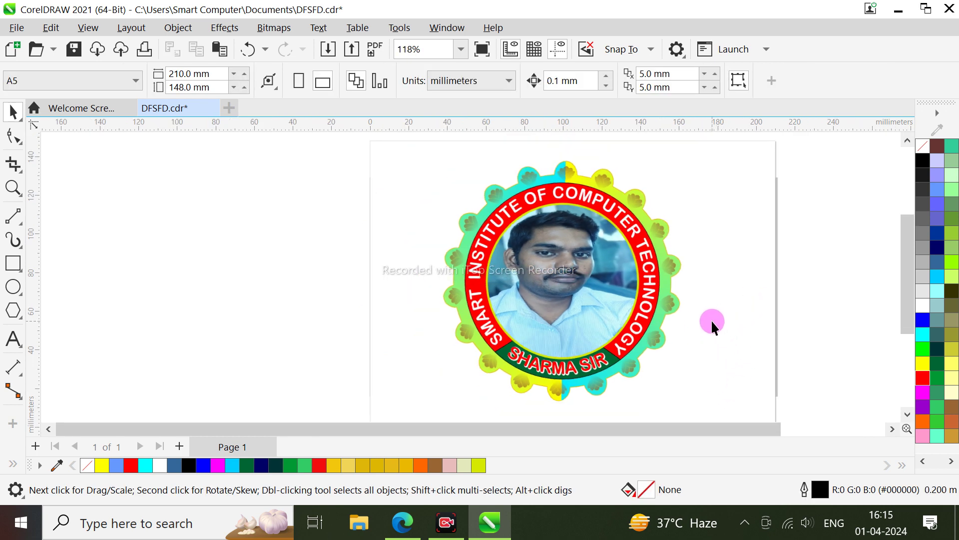
pyautogui.moveTo(428, 425); pyautogui.dragTo(470, 434)
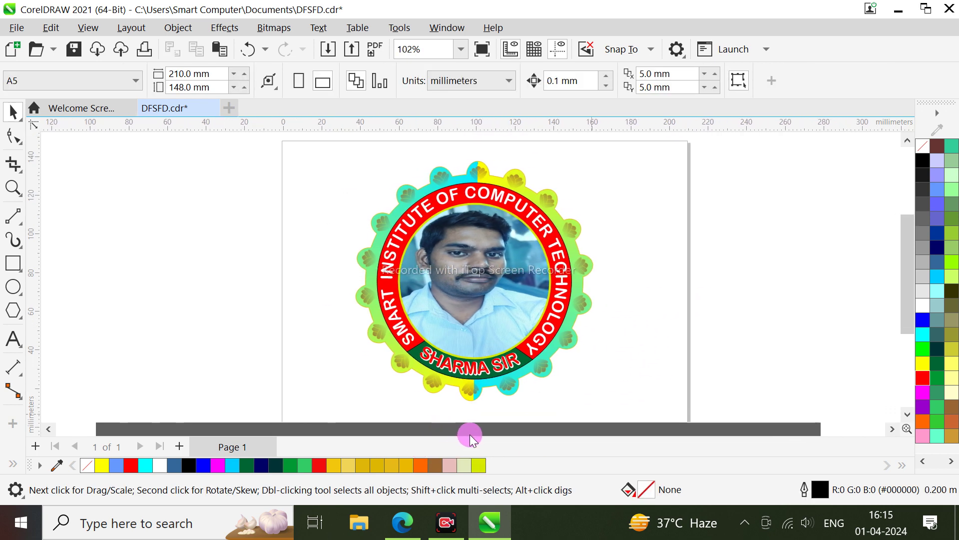
pyautogui.scroll(2, 322, 350)
pyautogui.scroll(4, 319, 348)
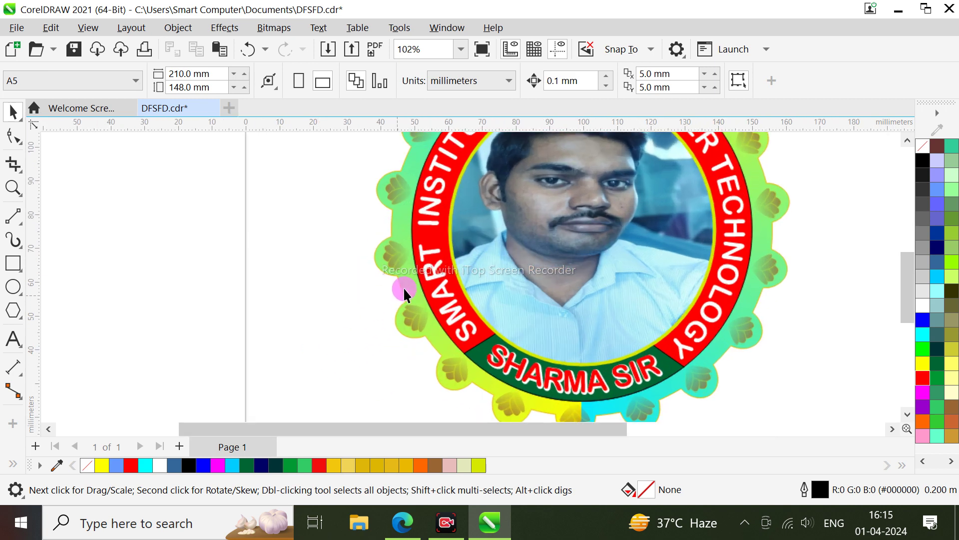
pyautogui.click(417, 267)
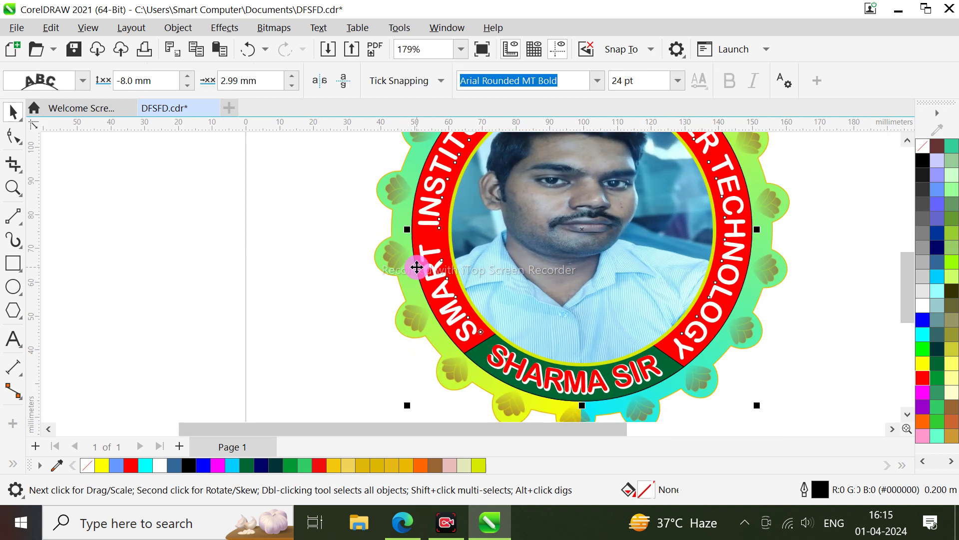
pyautogui.click(415, 231)
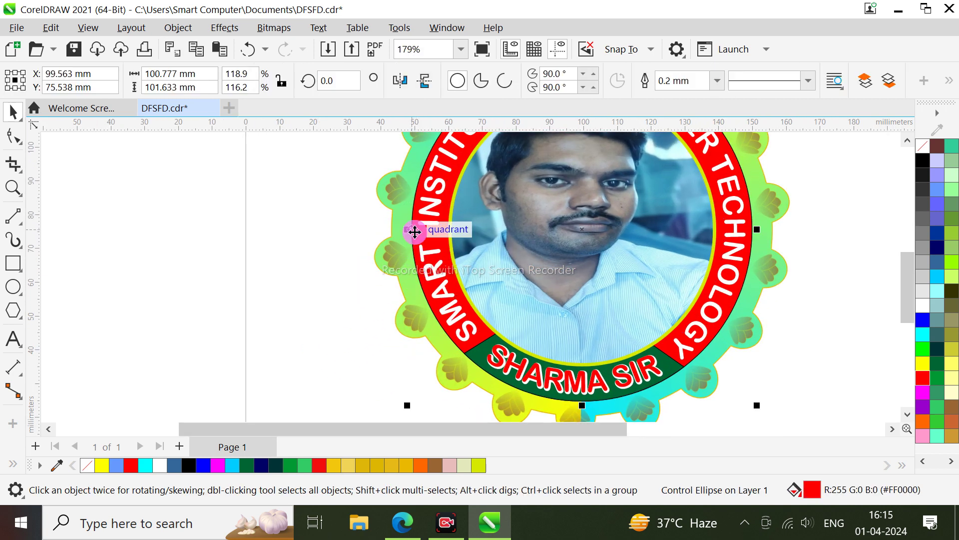
pyautogui.click(923, 321)
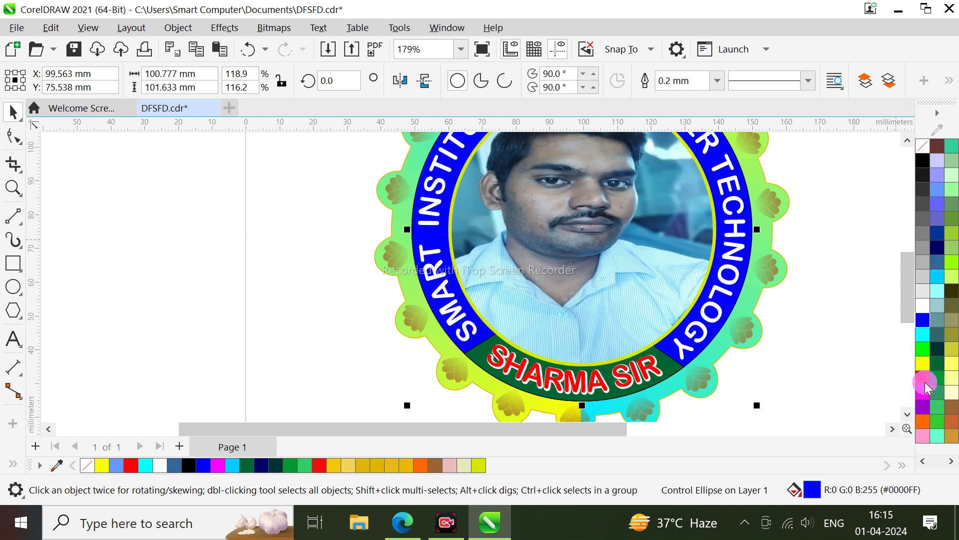
pyautogui.click(922, 376)
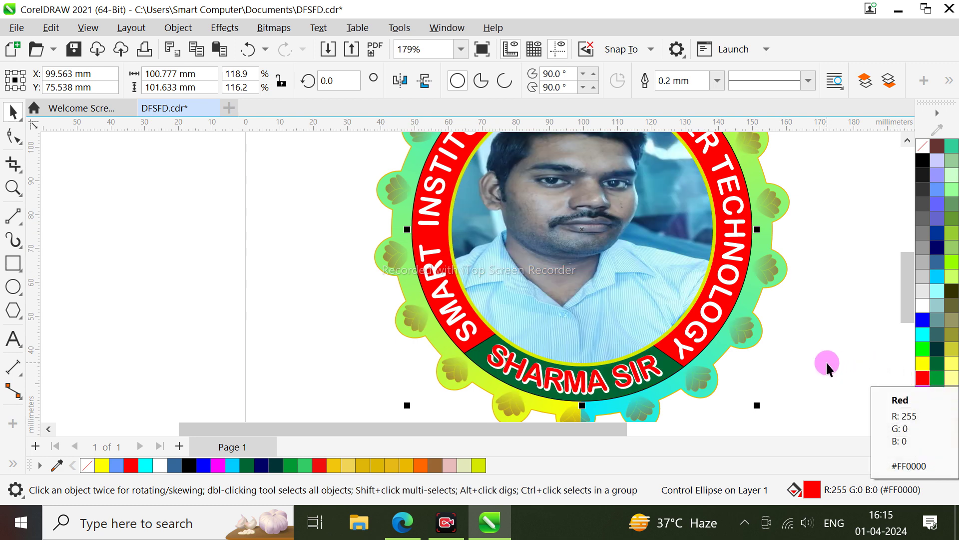
# Apply a red and white fountain fill across the institute text ring, make it rectangular and shift its midpoint outward
pyautogui.press('g')
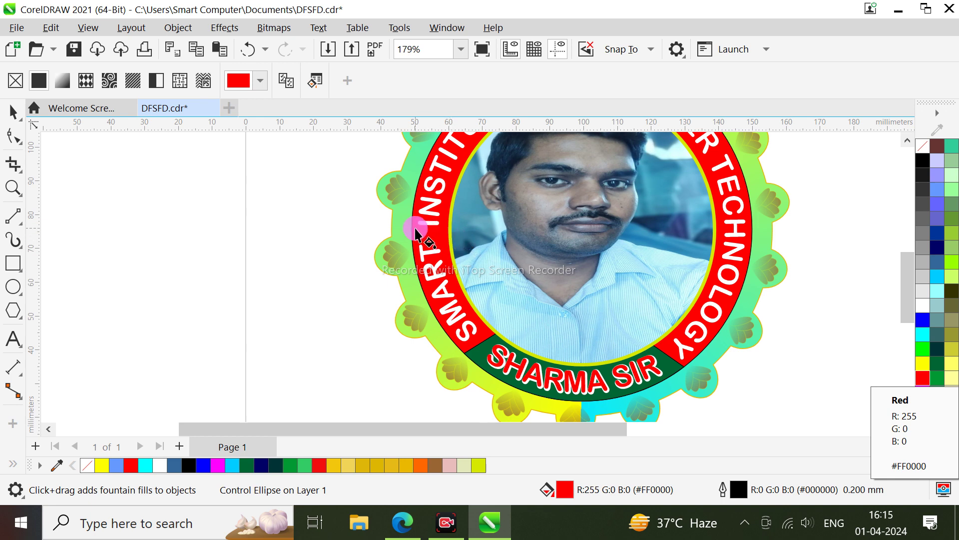
pyautogui.moveTo(412, 229); pyautogui.dragTo(718, 221)
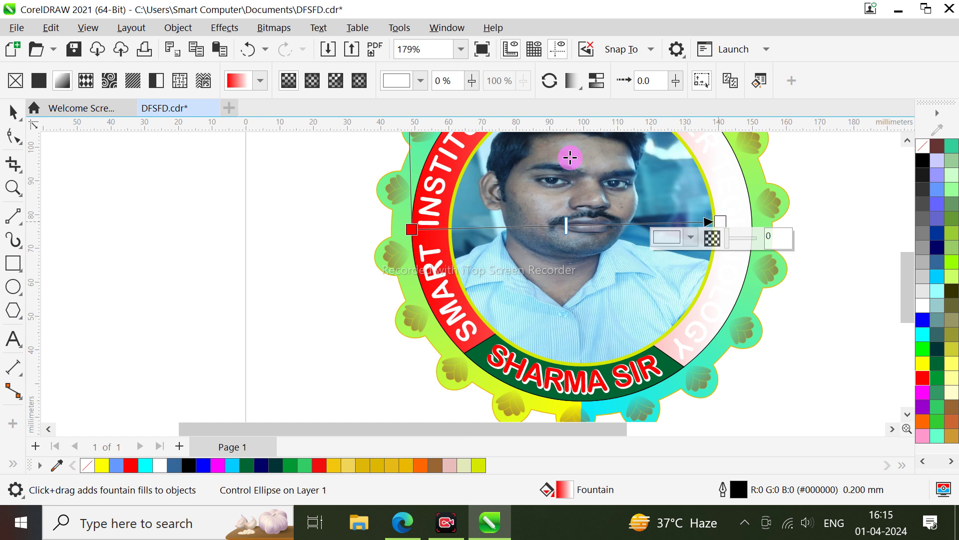
pyautogui.click(337, 81)
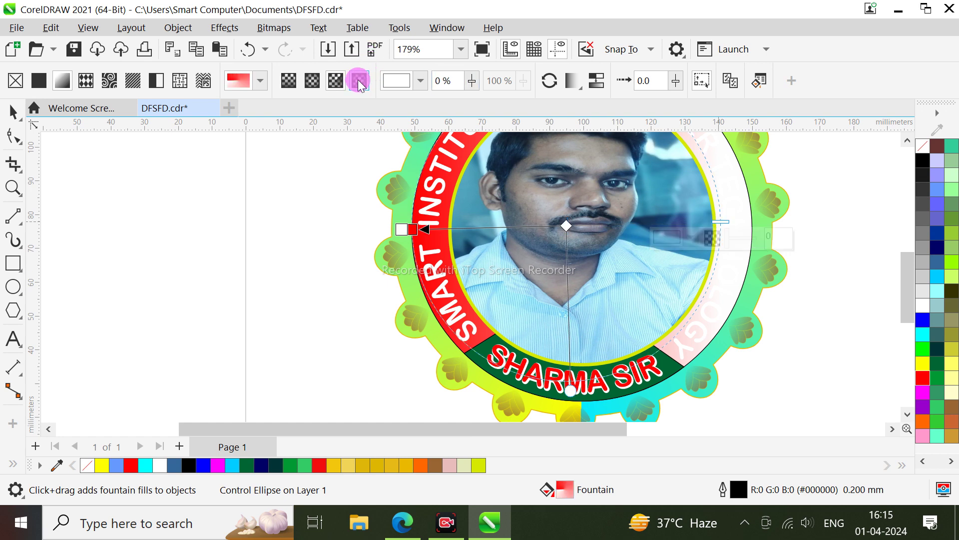
pyautogui.click(359, 82)
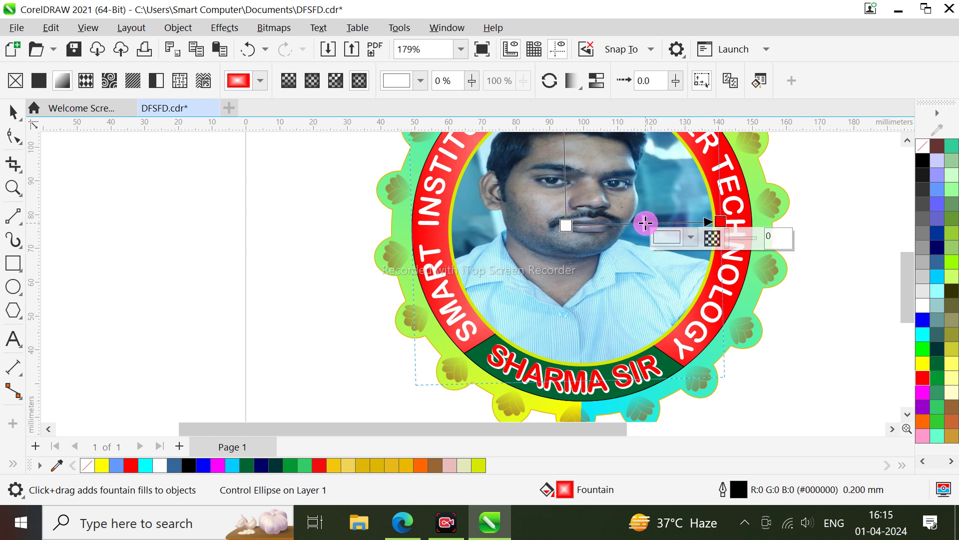
pyautogui.moveTo(645, 223); pyautogui.dragTo(653, 223)
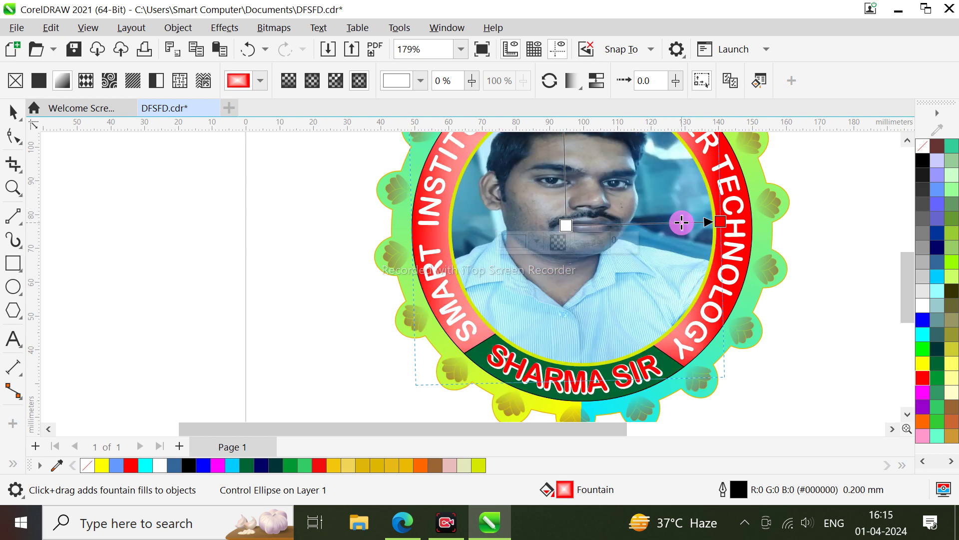
# Set the centre colour of the ring's rectangular fountain fill to Blue (#0000FF)
pyautogui.scroll(-1, 682, 222)
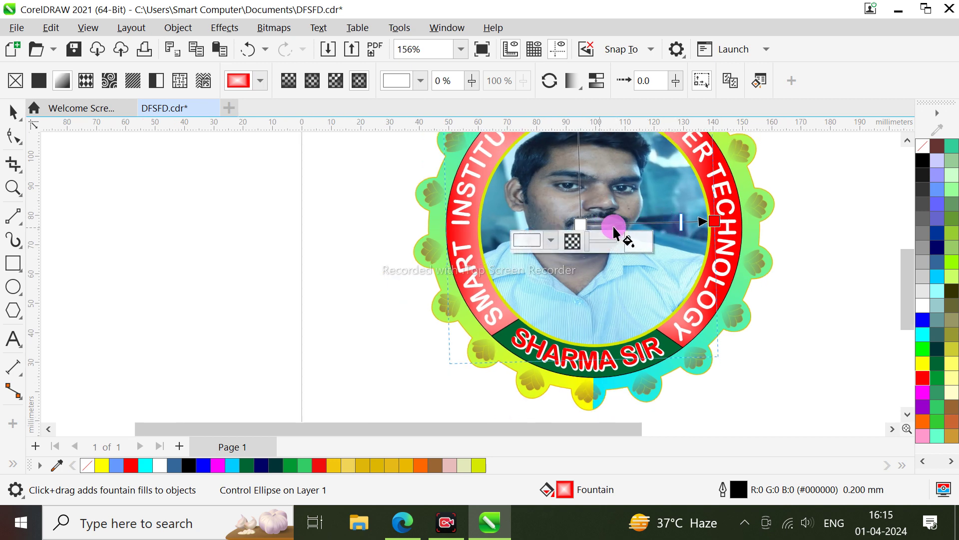
pyautogui.click(580, 223)
pyautogui.click(938, 310)
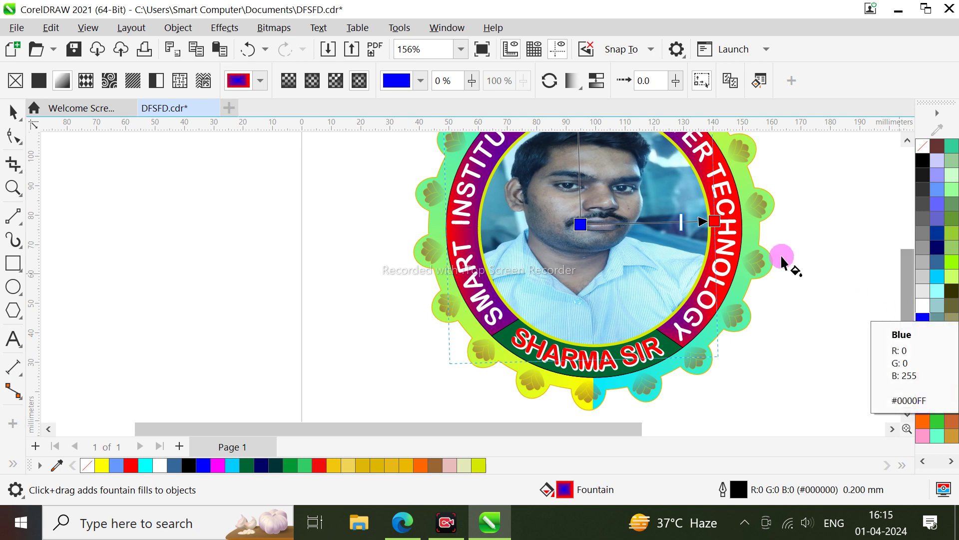
# Adjust the ring's fountain fill and enlarge it so the red end lies just beyond the ring's right edge
pyautogui.scroll(-2, 727, 200)
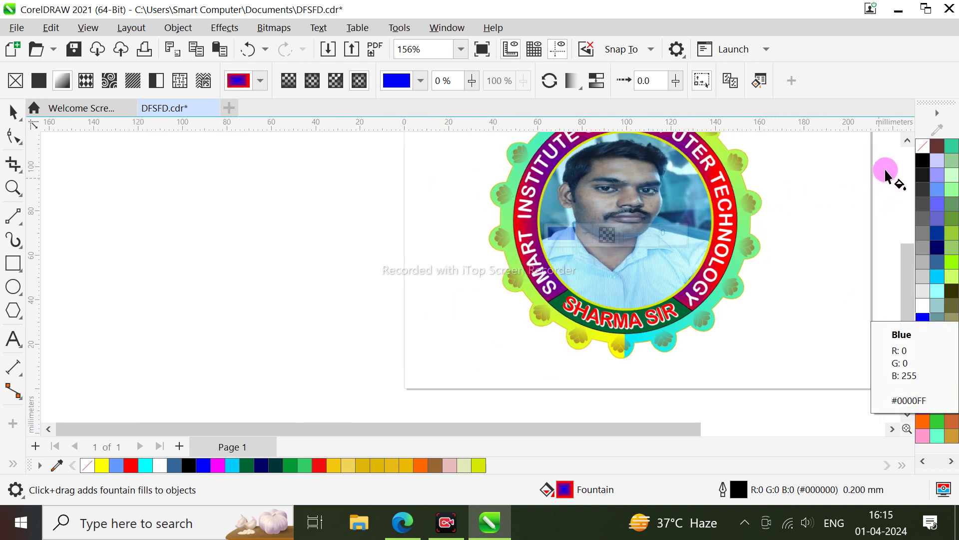
pyautogui.scroll(2, 905, 141)
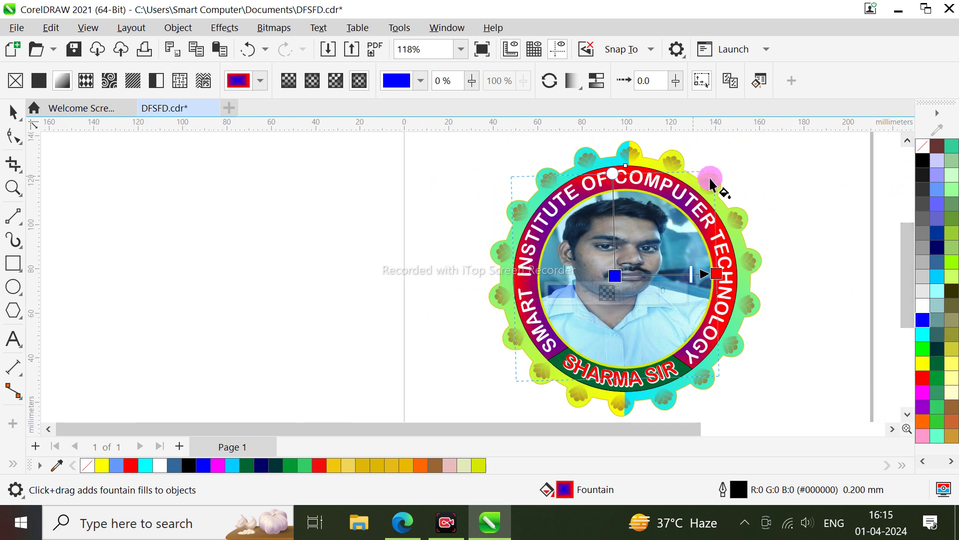
pyautogui.moveTo(620, 166); pyautogui.dragTo(619, 165)
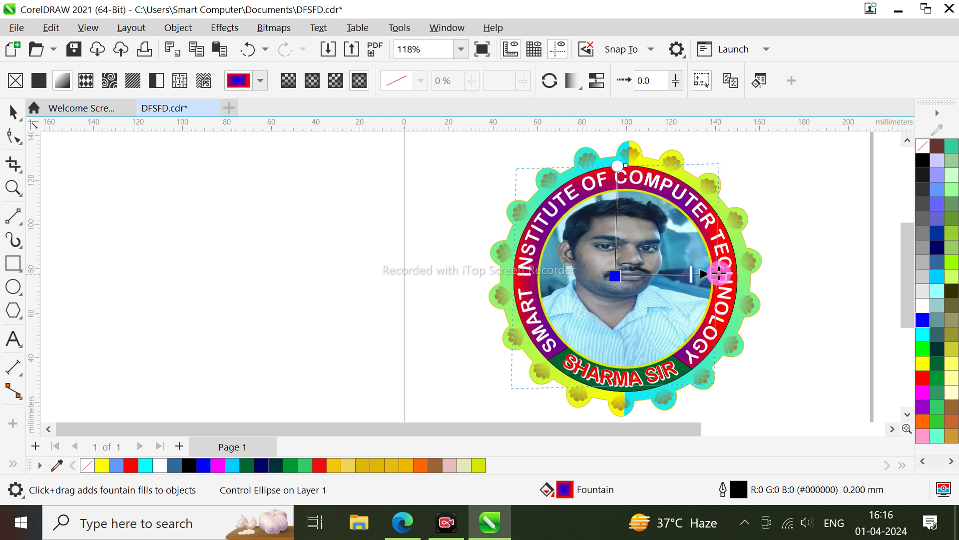
pyautogui.moveTo(719, 273); pyautogui.dragTo(744, 273)
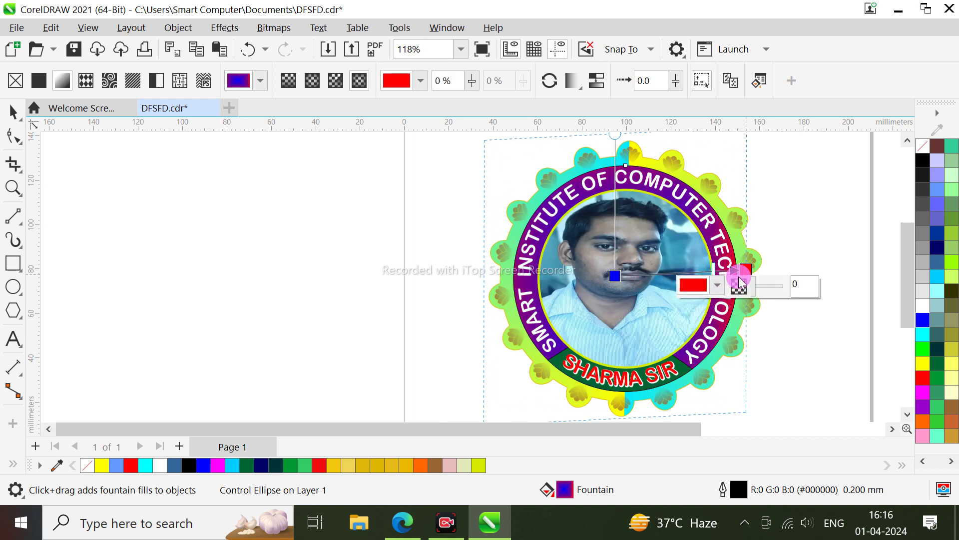
pyautogui.moveTo(740, 284)
pyautogui.mouseDown()
pyautogui.moveTo(749, 268)
pyautogui.moveTo(735, 269)
pyautogui.moveTo(735, 290)
pyautogui.moveTo(730, 272)
pyautogui.moveTo(749, 274)
pyautogui.moveTo(741, 273)
pyautogui.moveTo(754, 263)
pyautogui.moveTo(745, 270)
pyautogui.mouseUp()
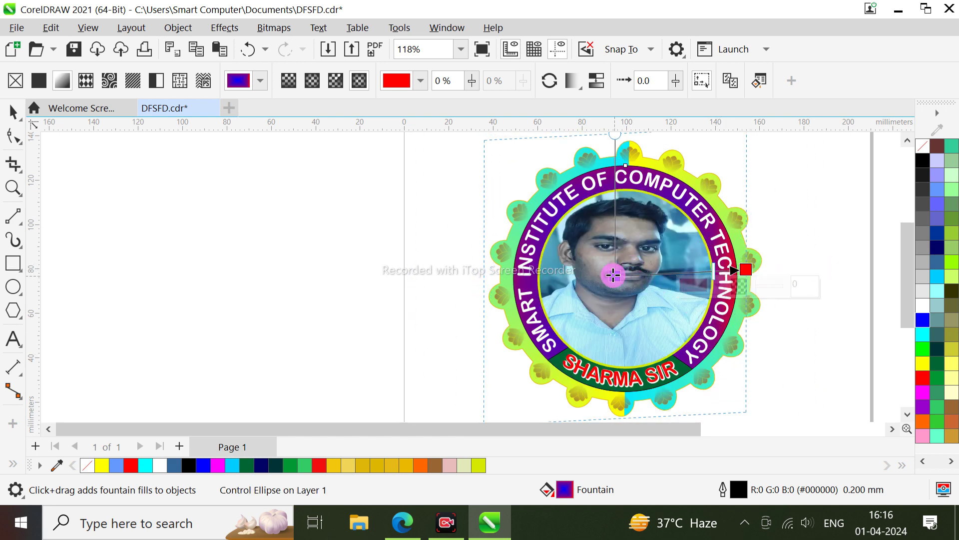
# Set the centre colour of the institute text ring's fountain fill to Yellow (#FFFF00) after trying cyan and red
pyautogui.click(614, 274)
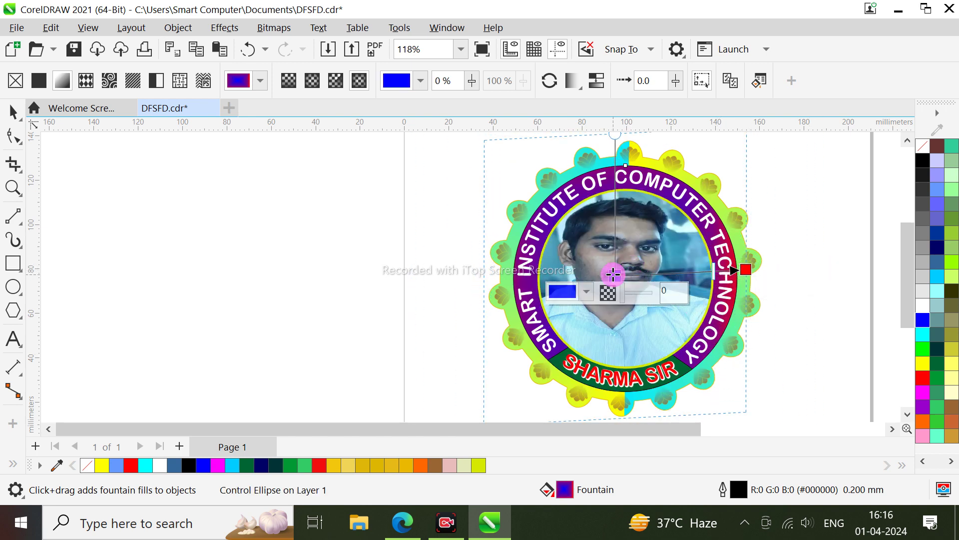
pyautogui.click(922, 335)
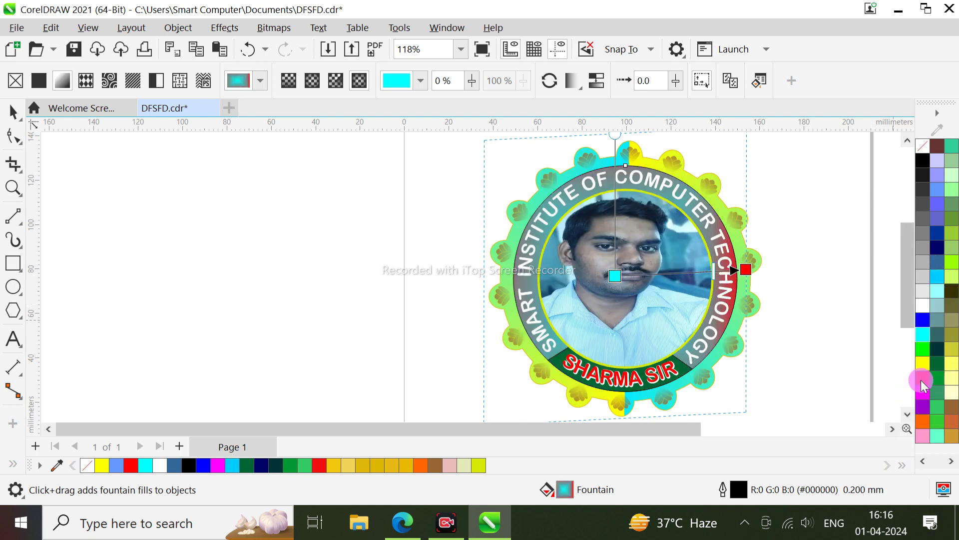
pyautogui.click(922, 380)
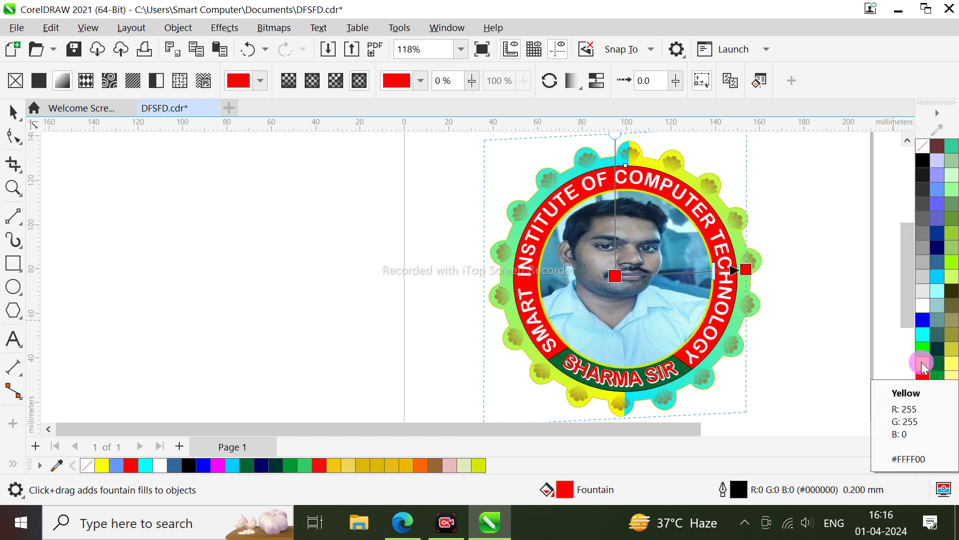
pyautogui.click(923, 365)
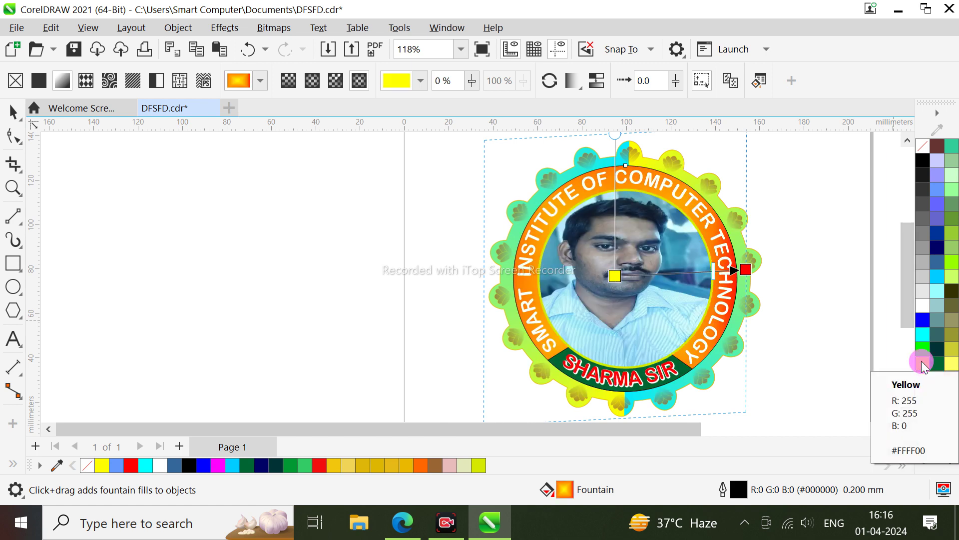
# Change the institute text ring's fountain fill to elliptical and shift its midpoint outward towards the red end
pyautogui.scroll(1, 717, 252)
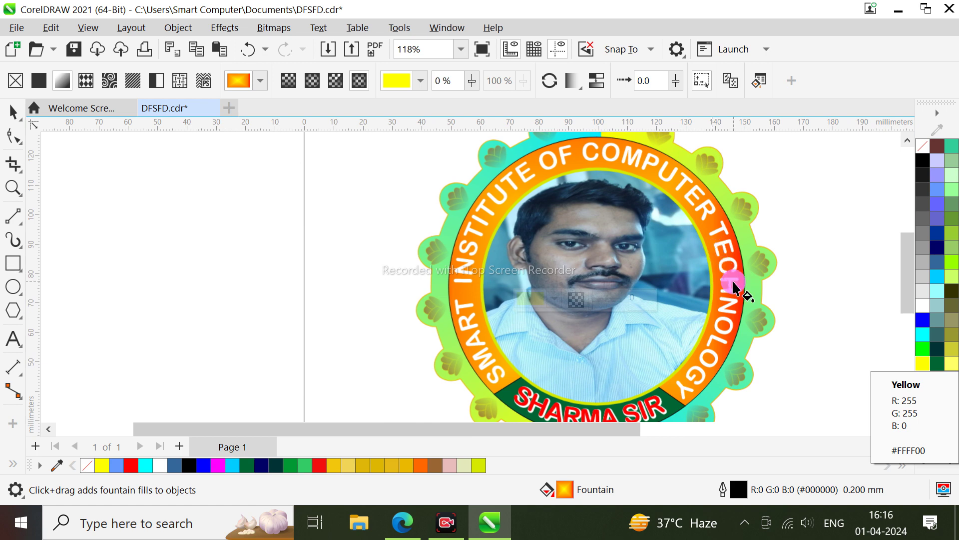
pyautogui.click(700, 276)
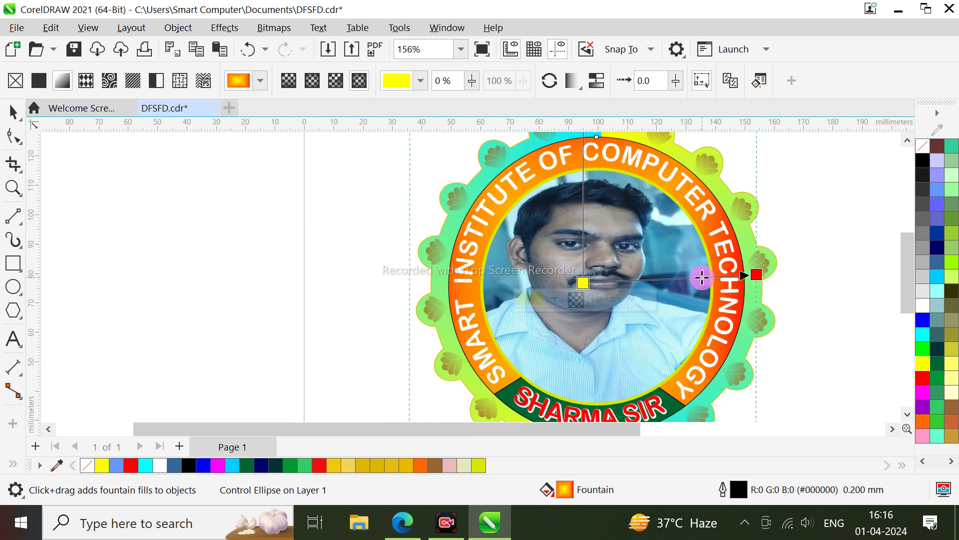
pyautogui.click(686, 278)
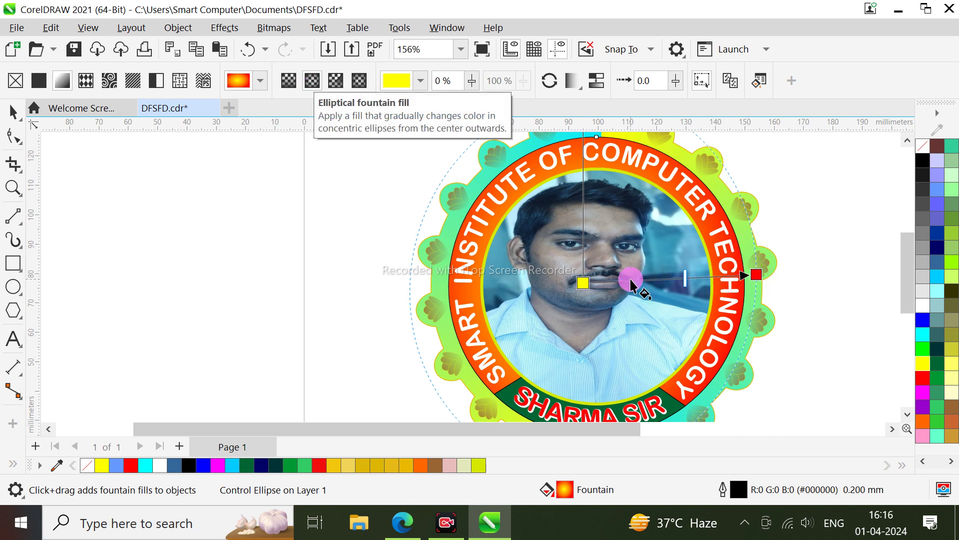
pyautogui.moveTo(682, 282); pyautogui.dragTo(700, 281)
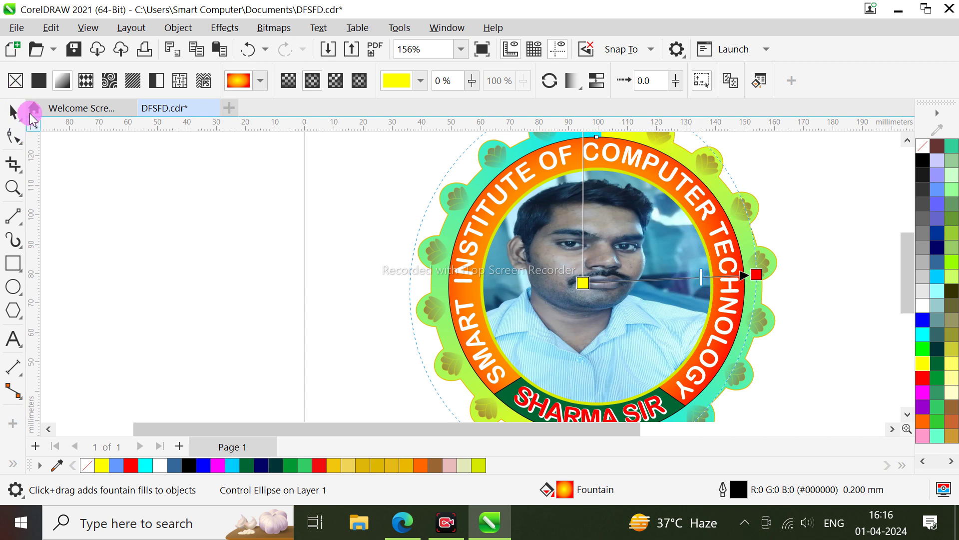
pyautogui.click(13, 111)
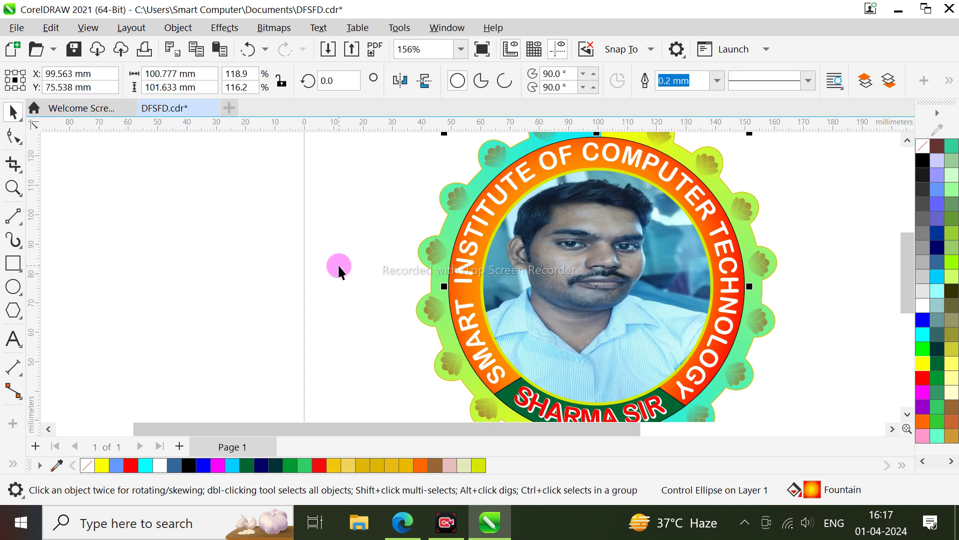
pyautogui.scroll(-2, 338, 272)
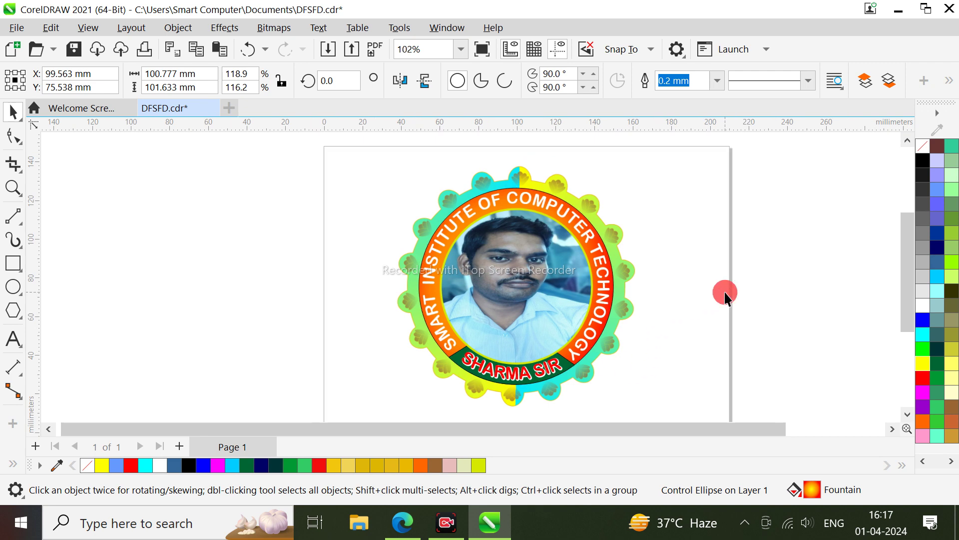
pyautogui.click(724, 293)
pyautogui.moveTo(902, 280); pyautogui.dragTo(778, 290)
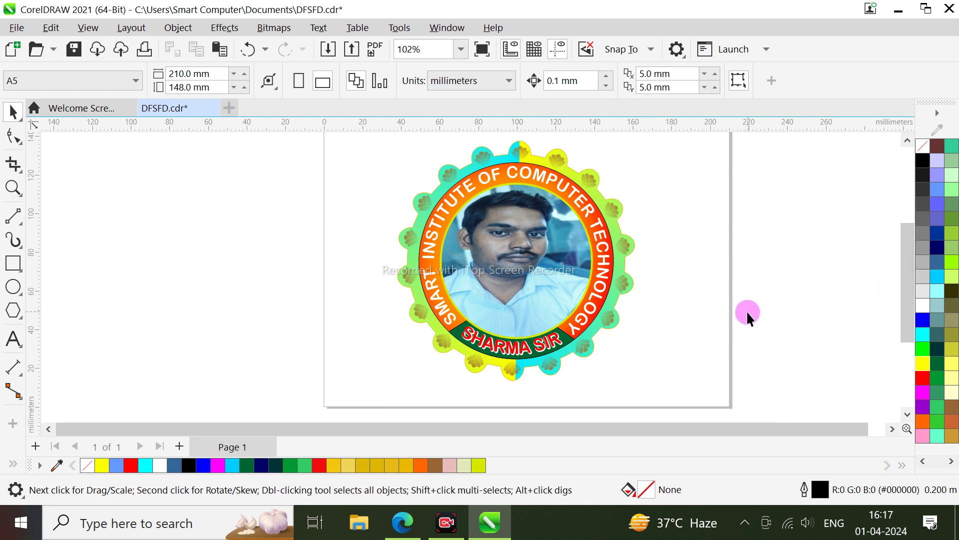
# Draw a cyan (#00FFFF) rectangle about 211 mm by 148 mm covering the page and send it behind the badge
pyautogui.scroll(-1, 746, 310)
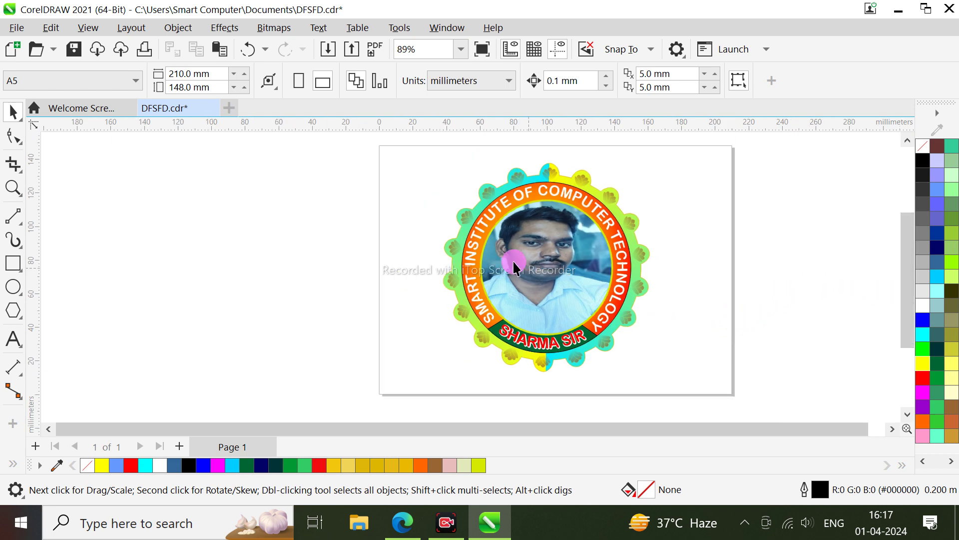
pyautogui.click(13, 264)
pyautogui.moveTo(380, 148); pyautogui.dragTo(734, 397)
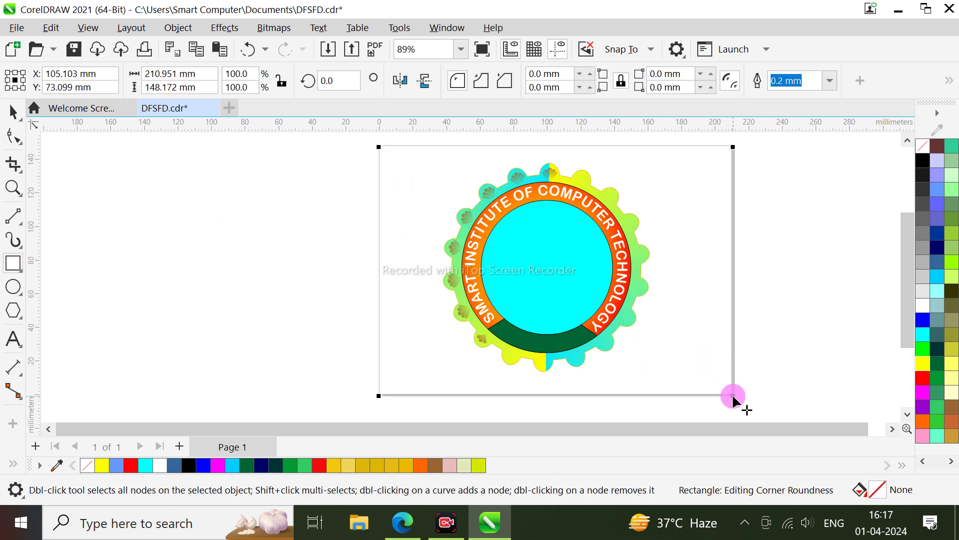
pyautogui.click(916, 333)
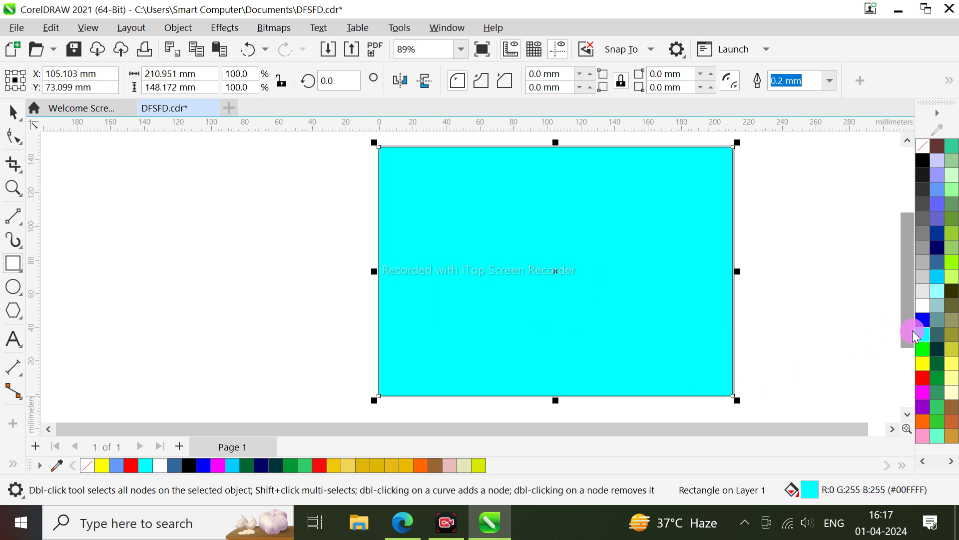
pyautogui.hotkey('shift', 'pagedown')
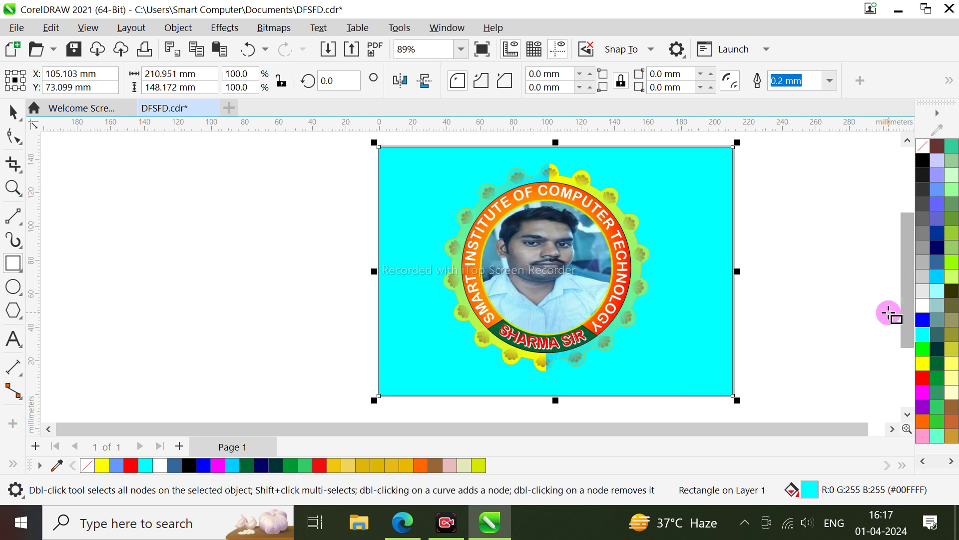
# Try #003399 and #00CCFF fills on the background rectangle, ending with Blue (#0000FF)
pyautogui.click(937, 239)
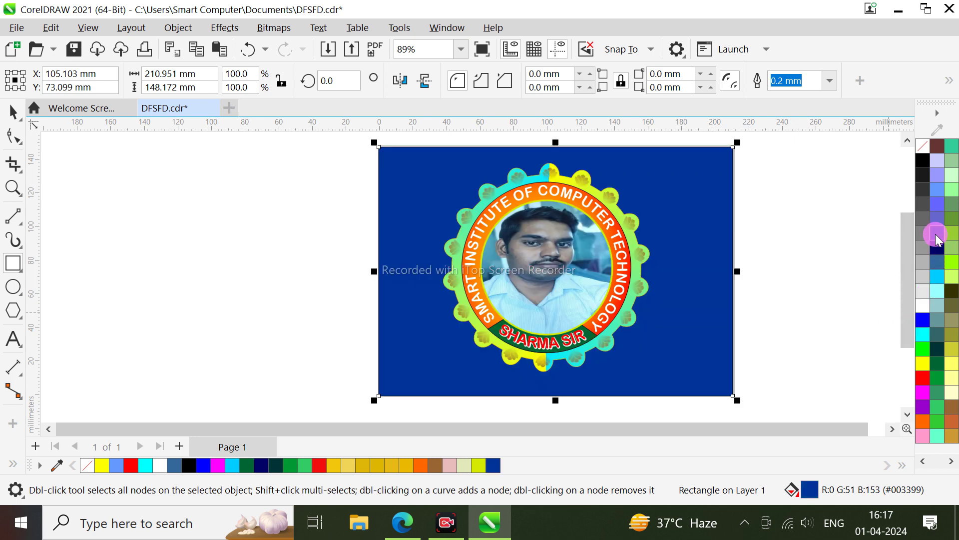
pyautogui.click(937, 276)
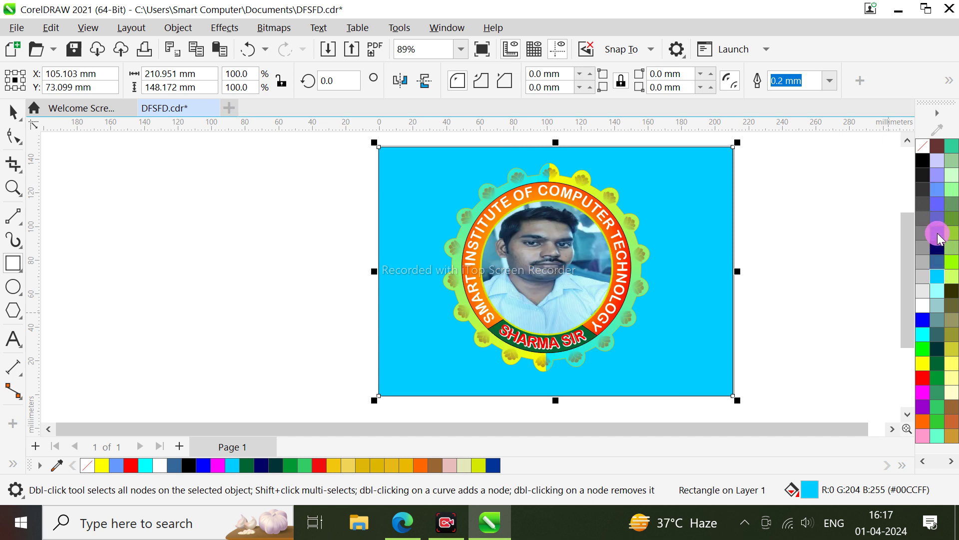
pyautogui.click(923, 318)
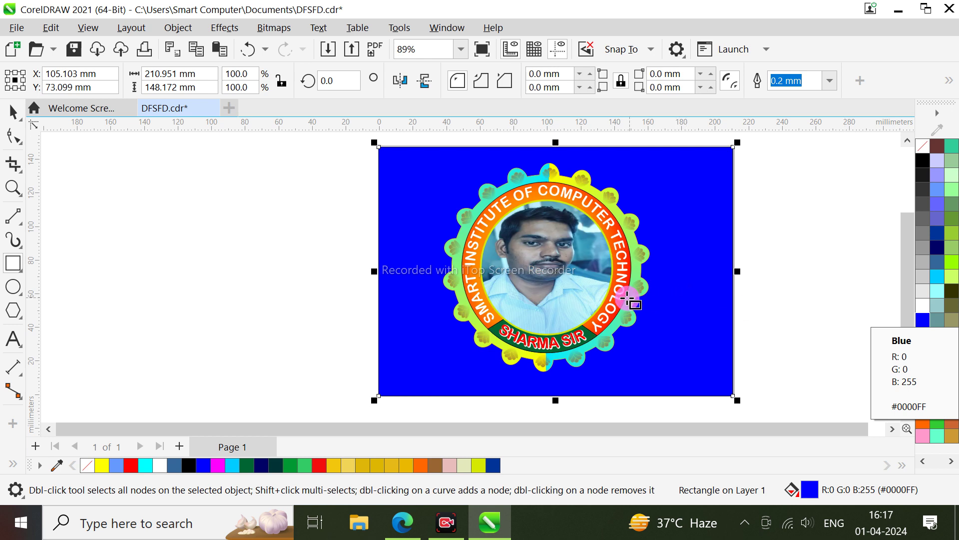
# Nudge the background rectangle 1.5 mm to the right
pyautogui.press('Right')
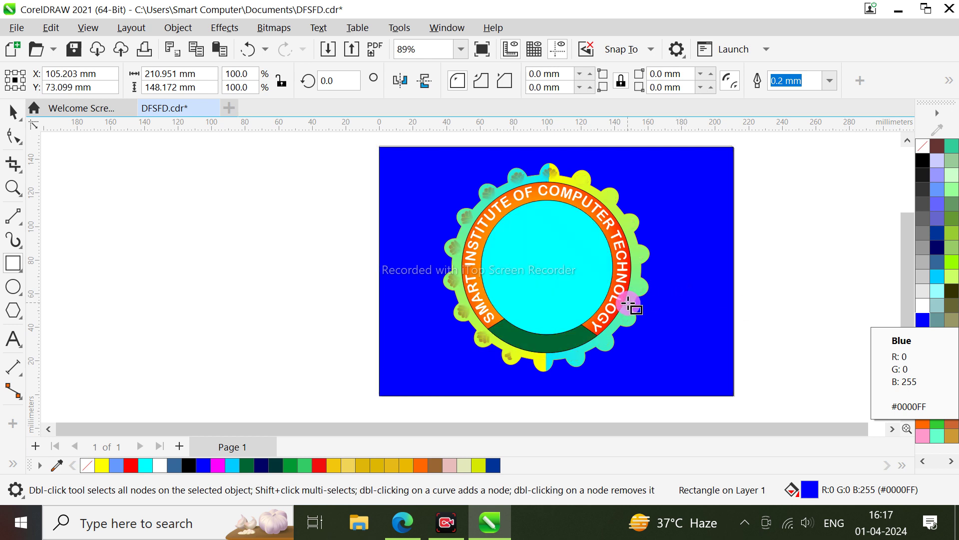
pyautogui.press('Right')
pyautogui.press('Right')
pyautogui.press('Right')
pyautogui.press('Right')
pyautogui.press('Right')
pyautogui.press('Right')
pyautogui.press('Right')
pyautogui.press('Right')
pyautogui.press('Right')
pyautogui.press('Right')
pyautogui.press('Right')
pyautogui.press('Right')
pyautogui.press('Right')
pyautogui.press('Right')
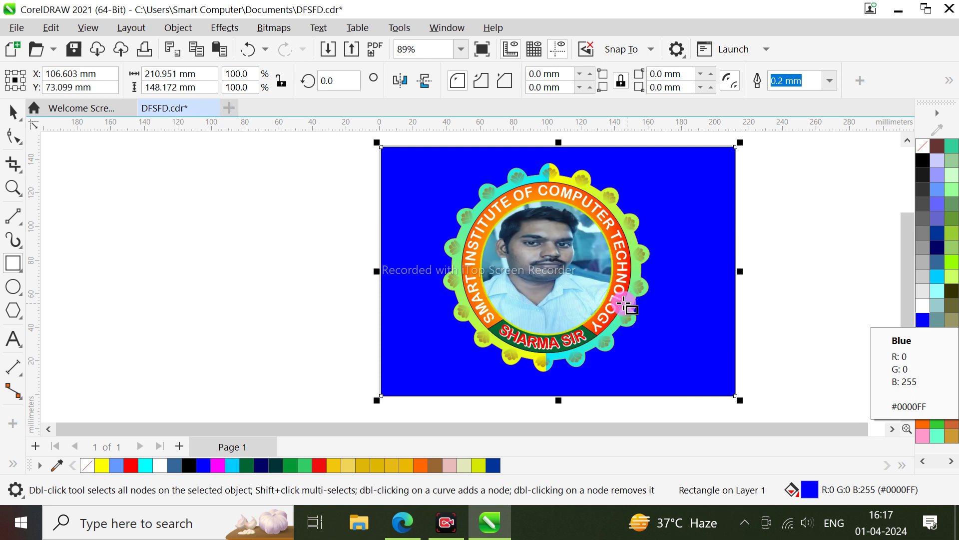
# Select all the badge objects without the background rectangle and move them slightly right, closer to the rectangle's centre
pyautogui.click(13, 111)
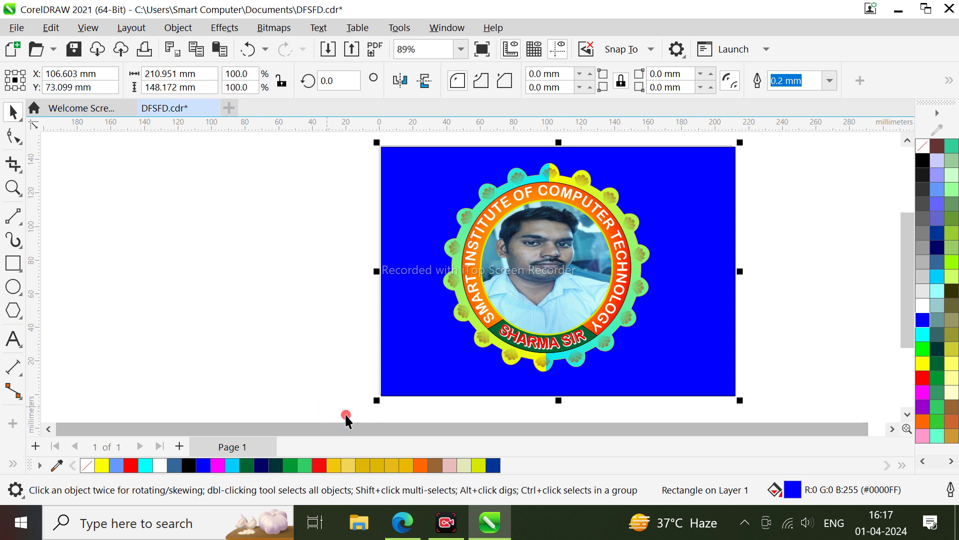
pyautogui.moveTo(347, 415); pyautogui.dragTo(616, 372)
pyautogui.moveTo(671, 351); pyautogui.dragTo(728, 171)
pyautogui.moveTo(556, 284); pyautogui.dragTo(548, 292)
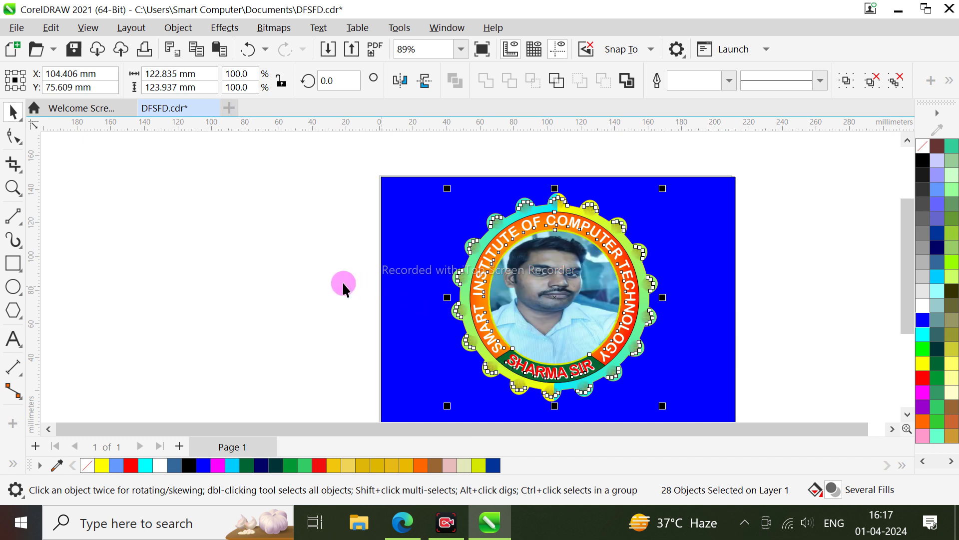
pyautogui.click(313, 280)
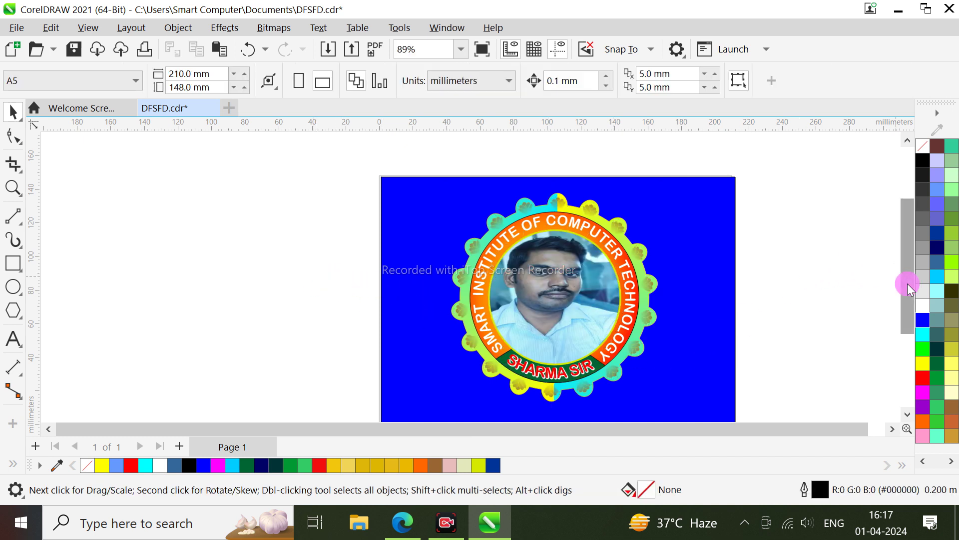
pyautogui.moveTo(907, 283)
pyautogui.mouseDown()
pyautogui.moveTo(909, 307)
pyautogui.moveTo(900, 295)
pyautogui.mouseUp()
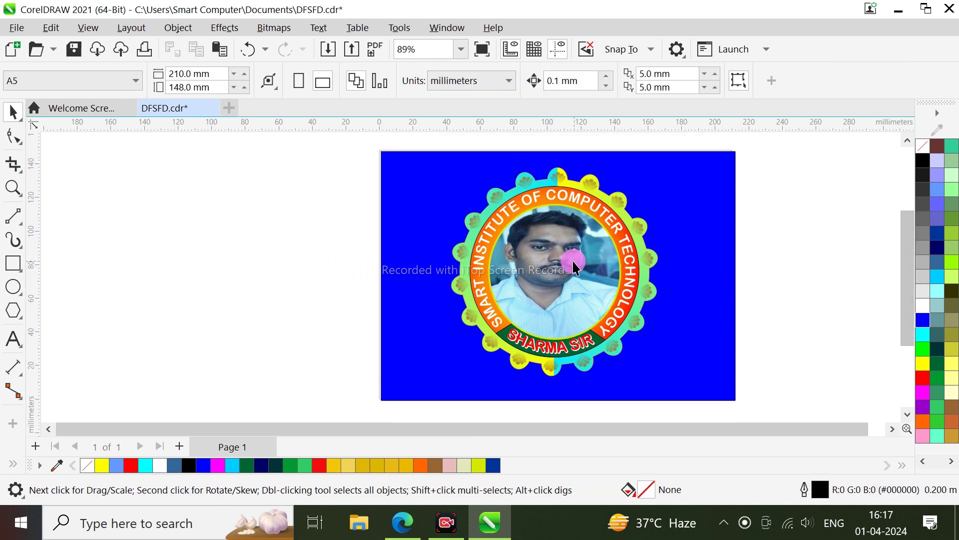
pyautogui.scroll(1, 573, 262)
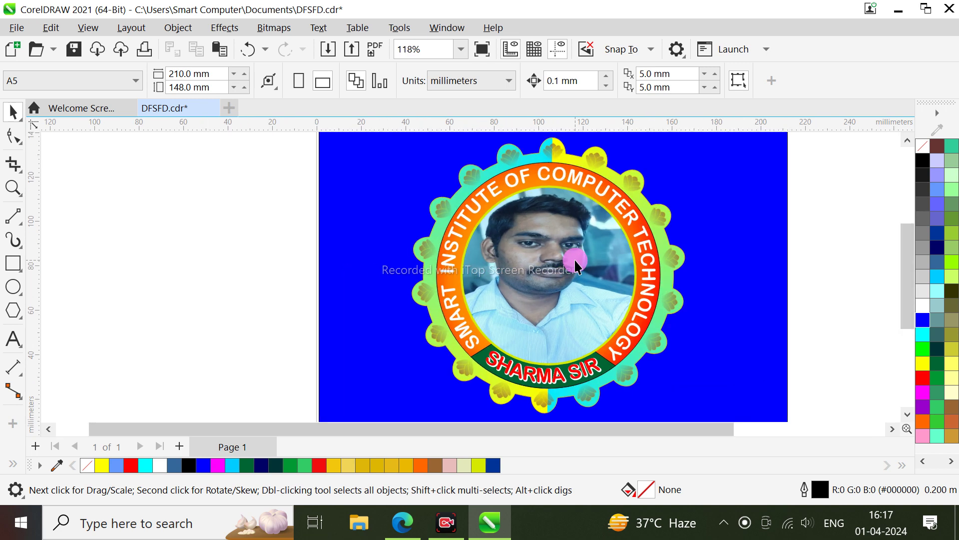
pyautogui.scroll(-2, 575, 260)
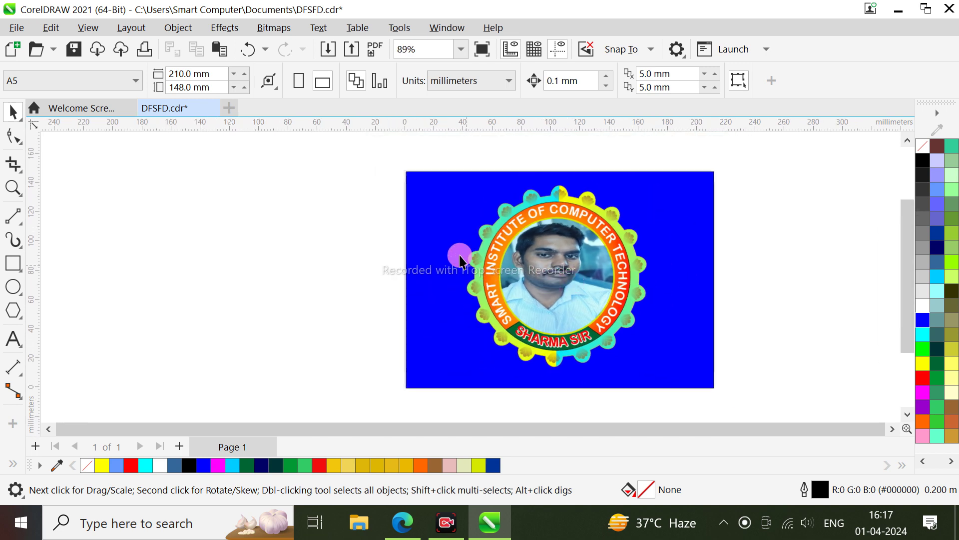
# Give the background rectangle a vertical linear fountain fill and apply the Fountain Fill 018 preset to it
pyautogui.click(455, 226)
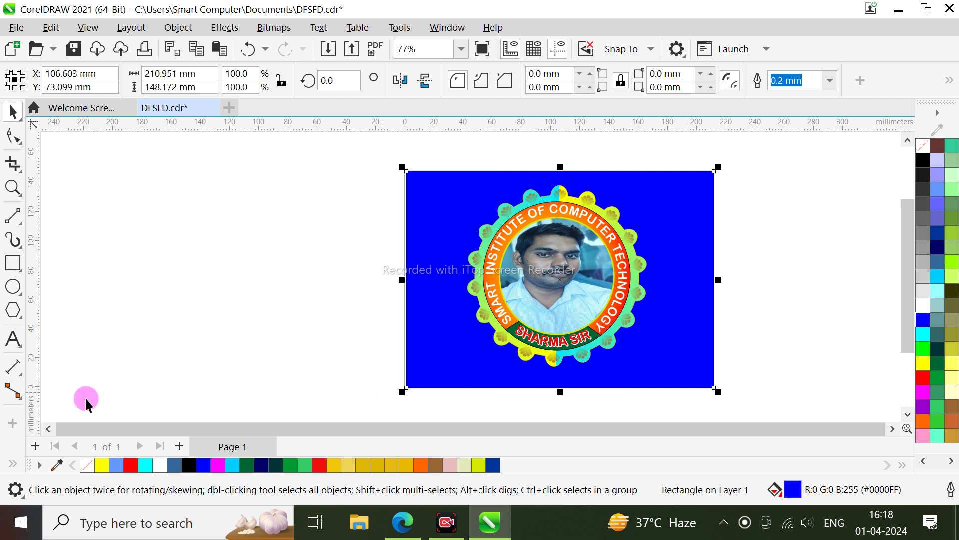
pyautogui.press('g')
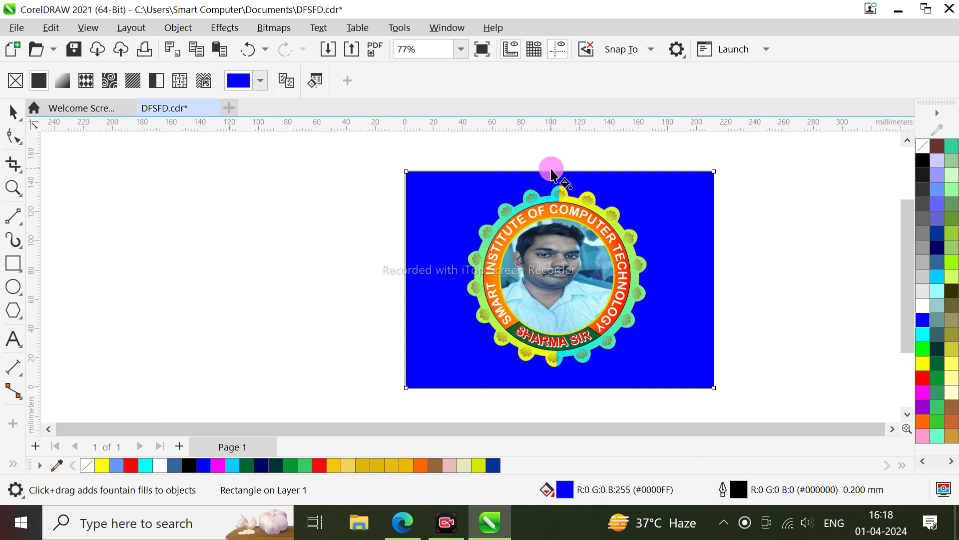
pyautogui.moveTo(552, 173); pyautogui.dragTo(561, 390)
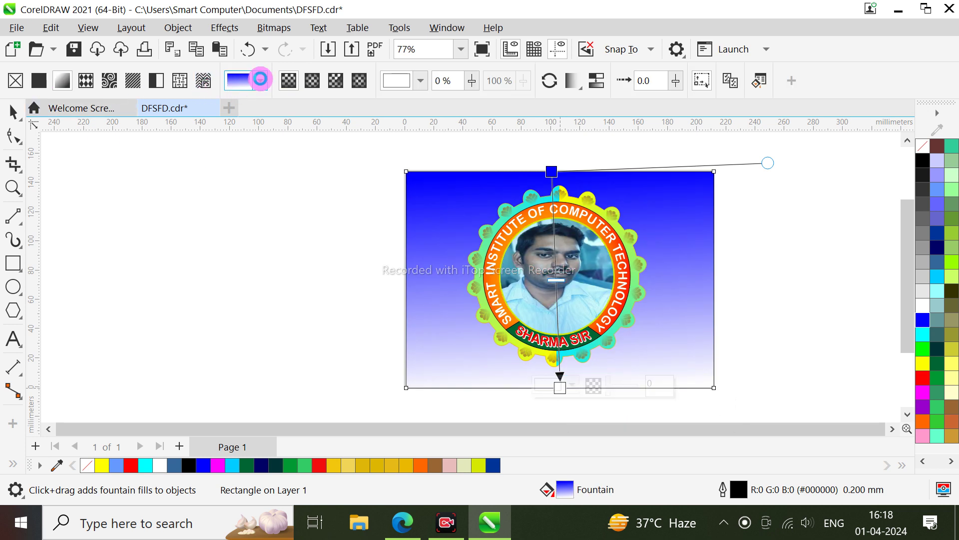
pyautogui.click(260, 78)
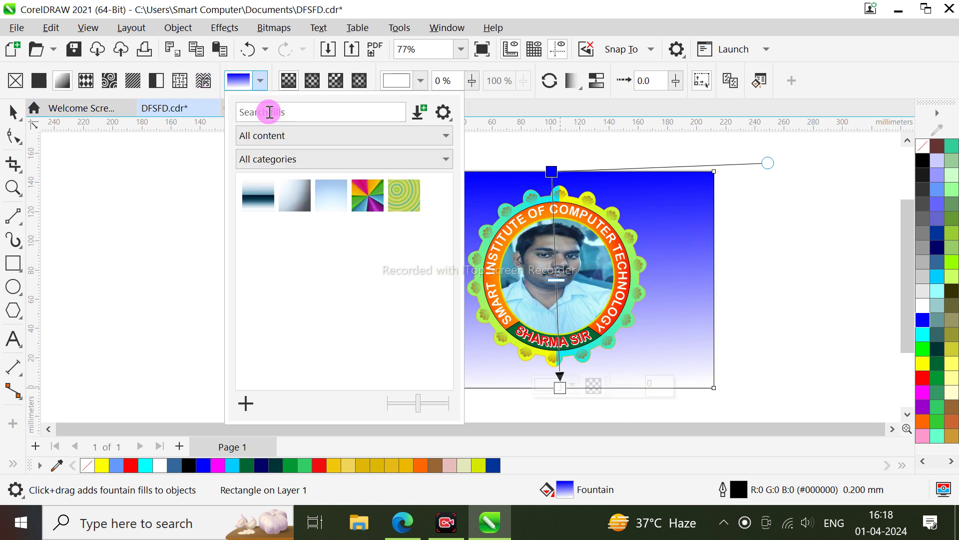
pyautogui.click(264, 203)
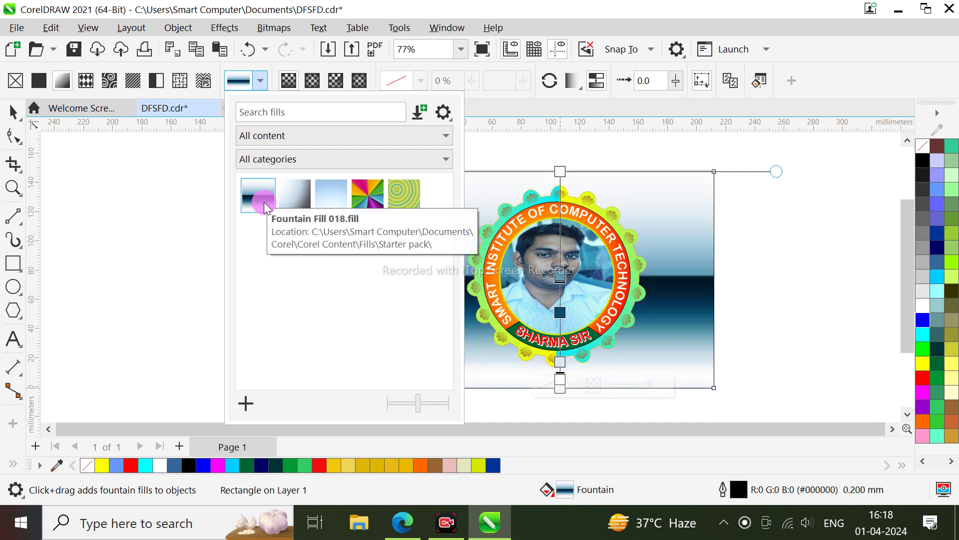
pyautogui.click(797, 251)
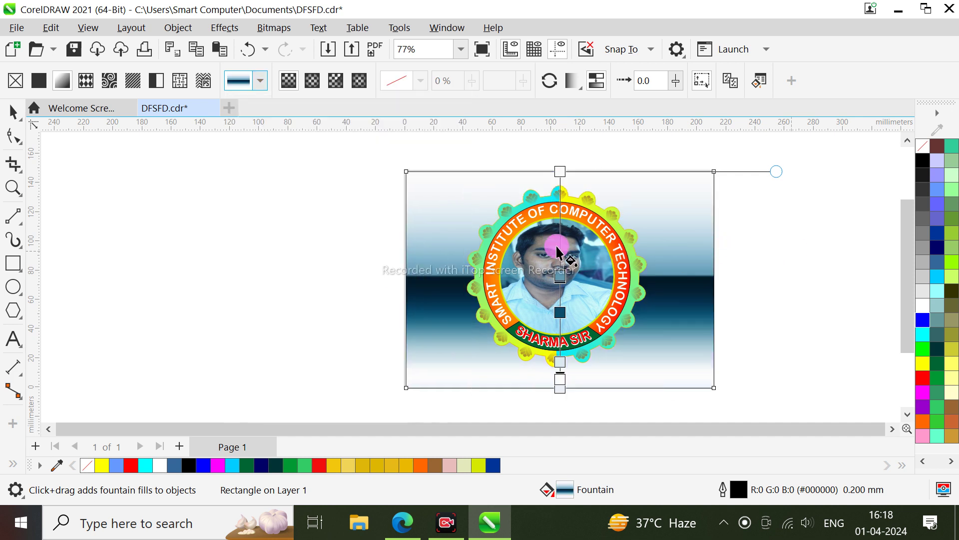
pyautogui.click(10, 106)
pyautogui.click(235, 235)
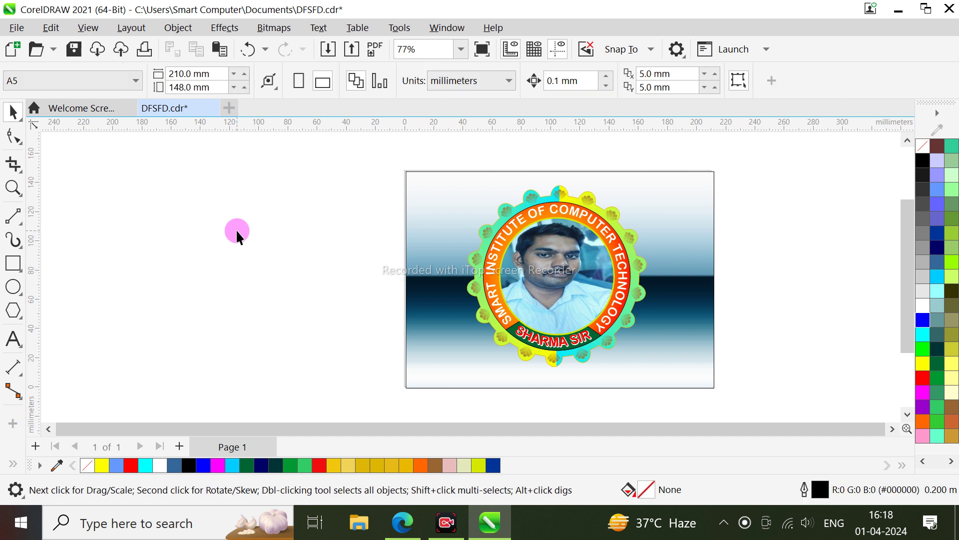